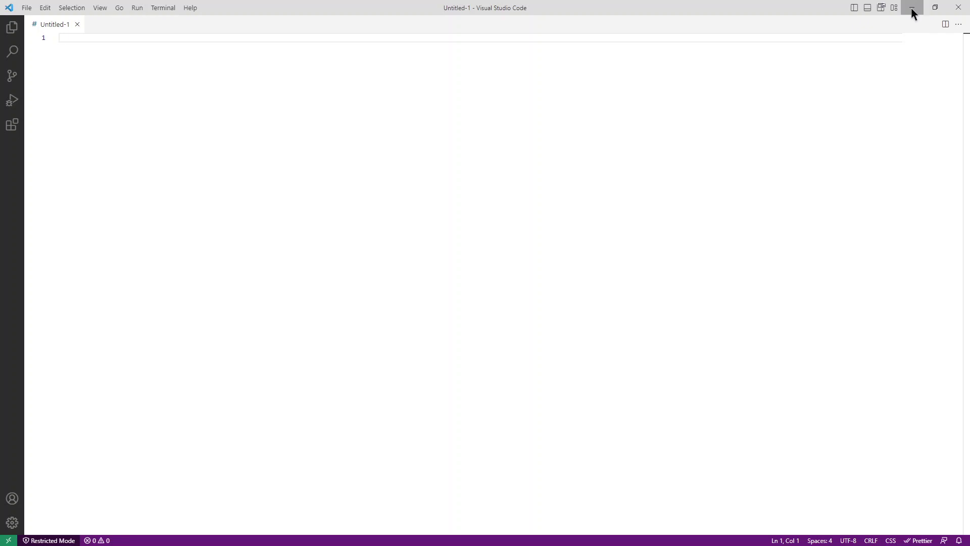
Step: Switch to the browser, delete the body.brxc-dark rule from the Bricks Custom CSS and save the settings
{"action": "left_click", "coordinate": [911, 10]}
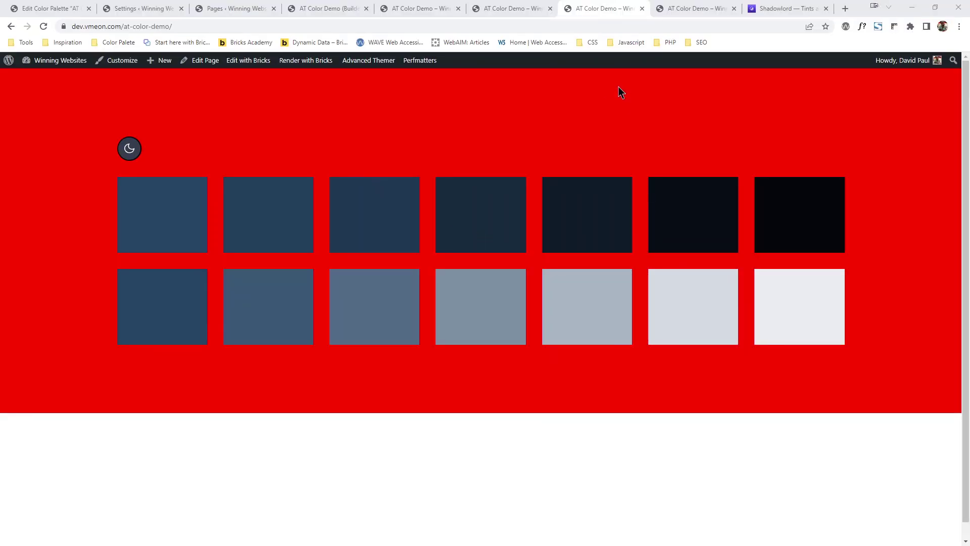
{"action": "left_click", "coordinate": [138, 10]}
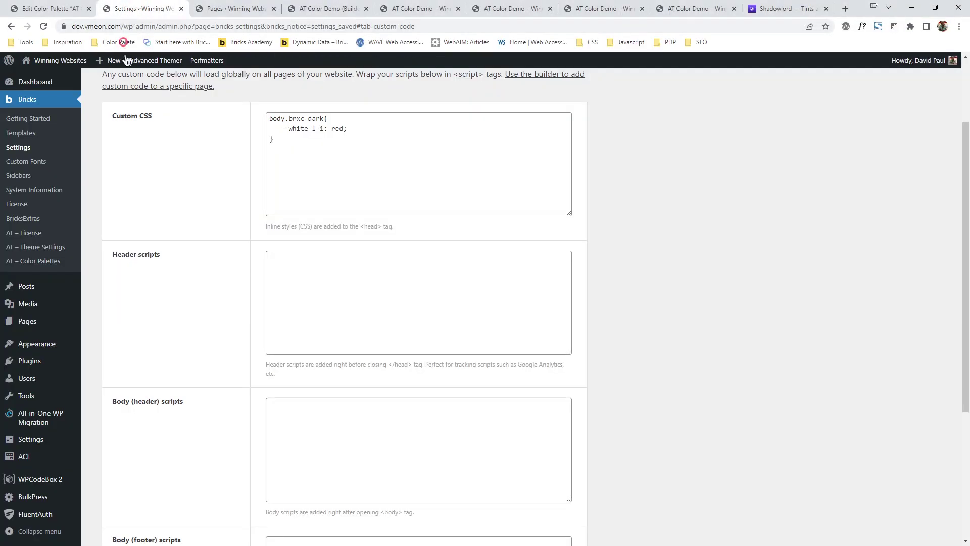
{"action": "left_click_drag", "start_coordinate": [275, 140], "coordinate": [259, 116]}
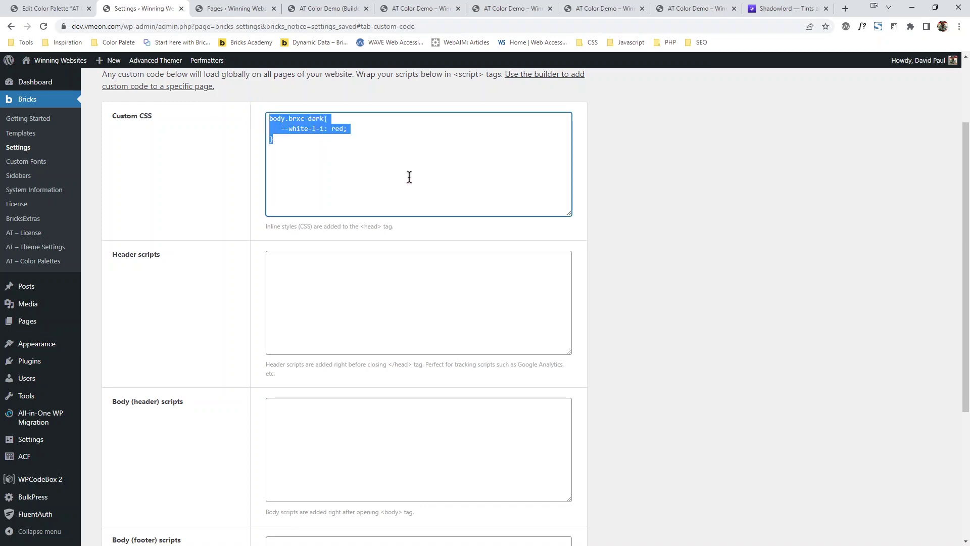
{"action": "key", "text": "BackSpace"}
{"action": "scroll", "coordinate": [253, 304], "scroll_direction": "down", "scroll_amount": 5}
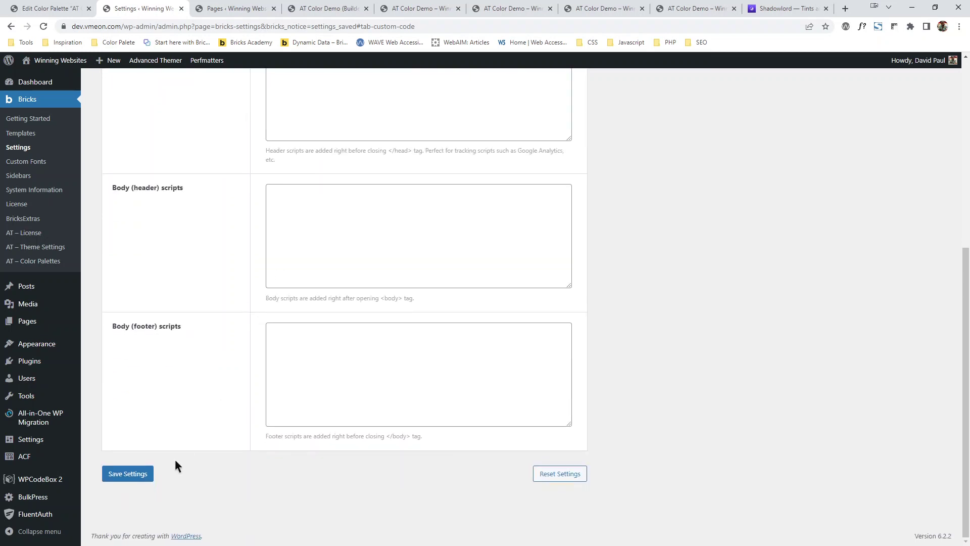
{"action": "left_click", "coordinate": [143, 474]}
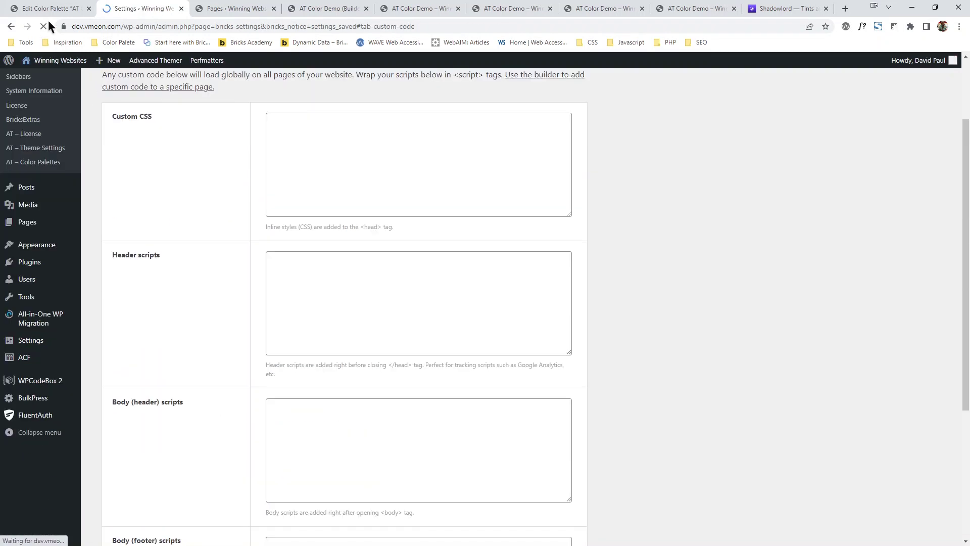
Step: Move the AT Color Demo color palette to the trash and delete it permanently, dismissing the notice
{"action": "left_click", "coordinate": [50, 9]}
{"action": "scroll", "coordinate": [144, 151], "scroll_direction": "up", "scroll_amount": 10}
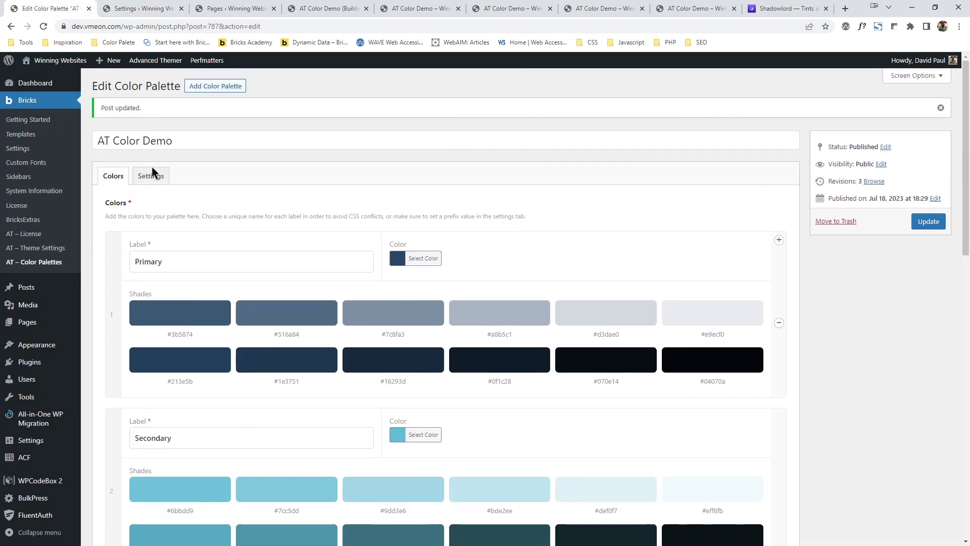
{"action": "left_click", "coordinate": [50, 263]}
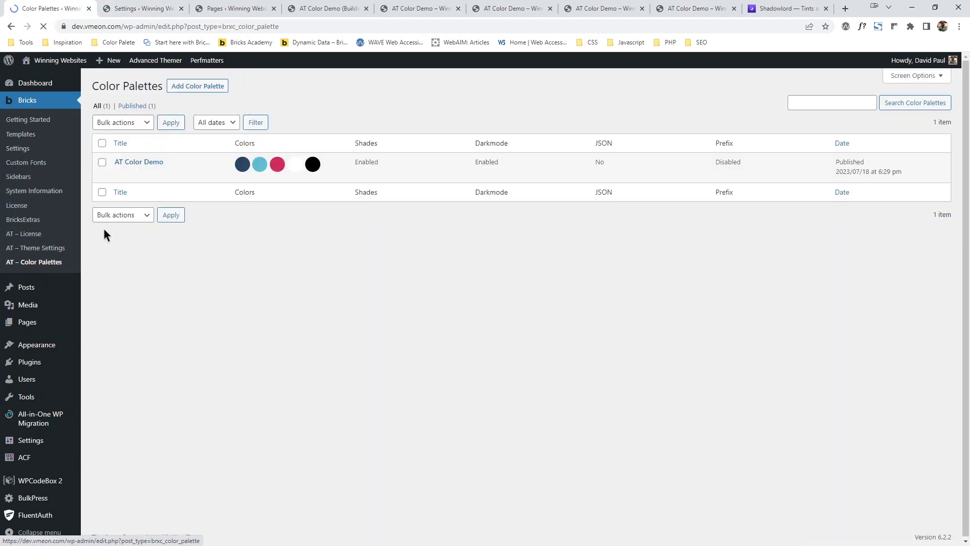
{"action": "left_click", "coordinate": [172, 174]}
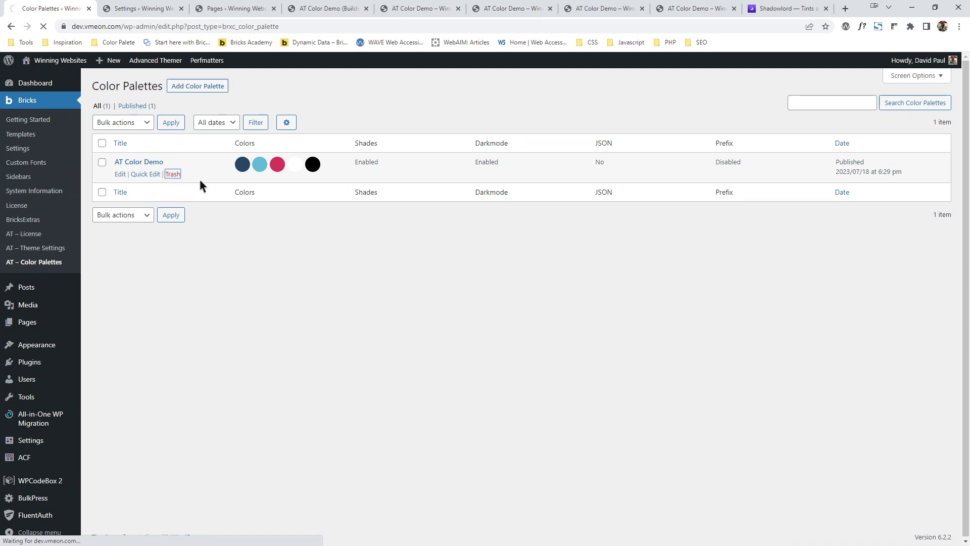
{"action": "left_click", "coordinate": [130, 137]}
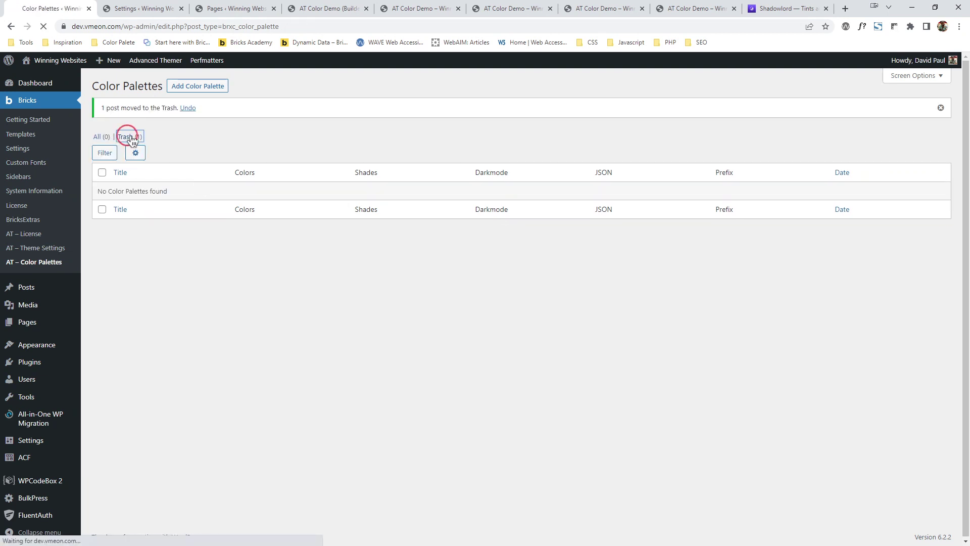
{"action": "left_click", "coordinate": [171, 174]}
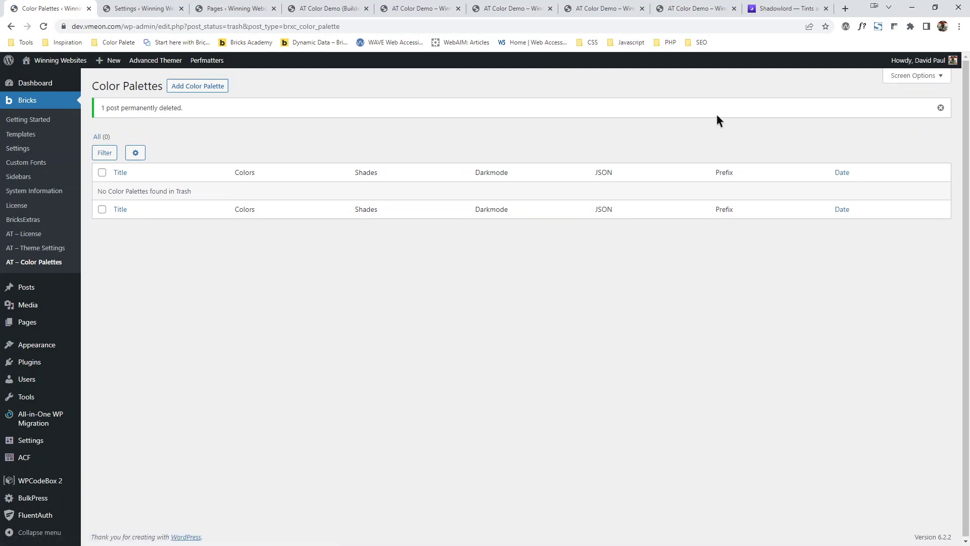
{"action": "left_click", "coordinate": [940, 109]}
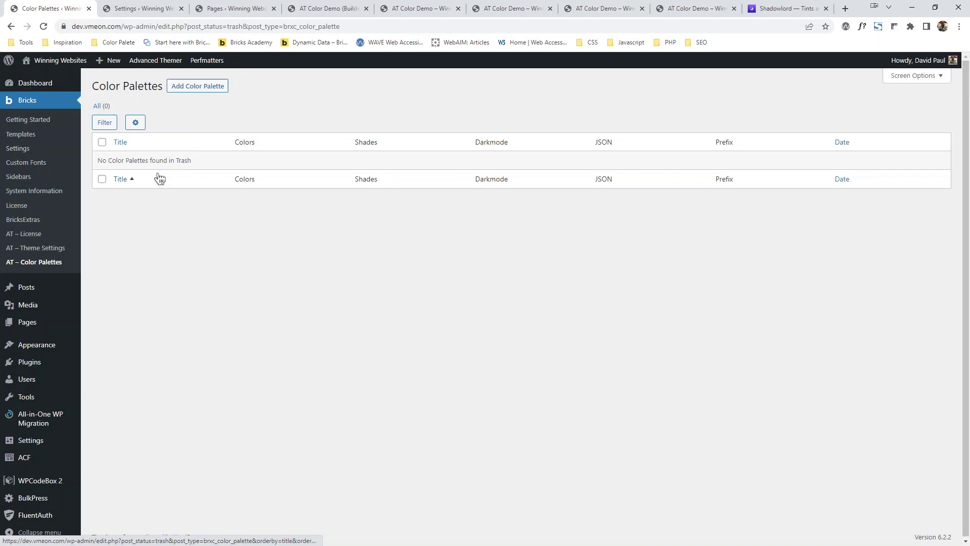
Step: Open the Typography scale among the AT theme settings' CSS variables and follow its link to Utopia's fluid type scale calculator
{"action": "left_click", "coordinate": [34, 251]}
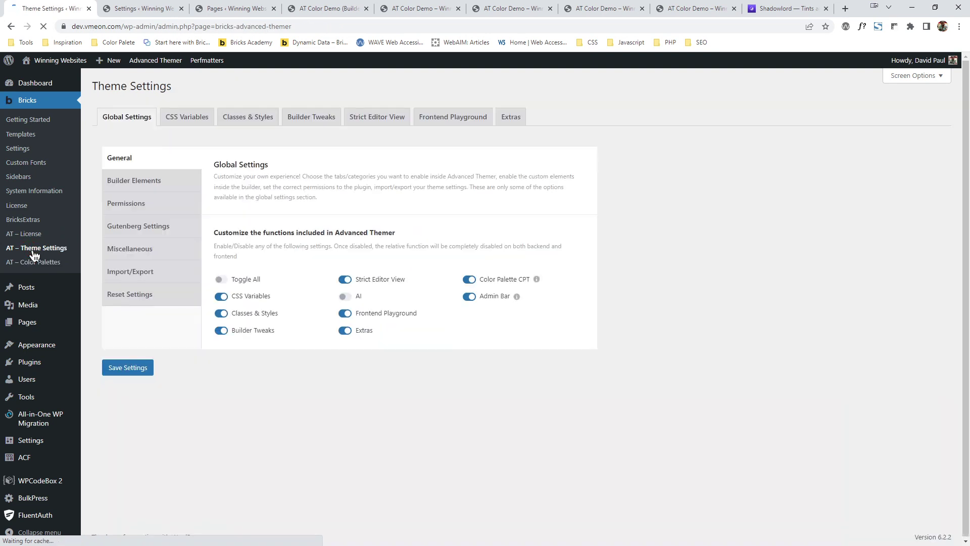
{"action": "left_click", "coordinate": [186, 118]}
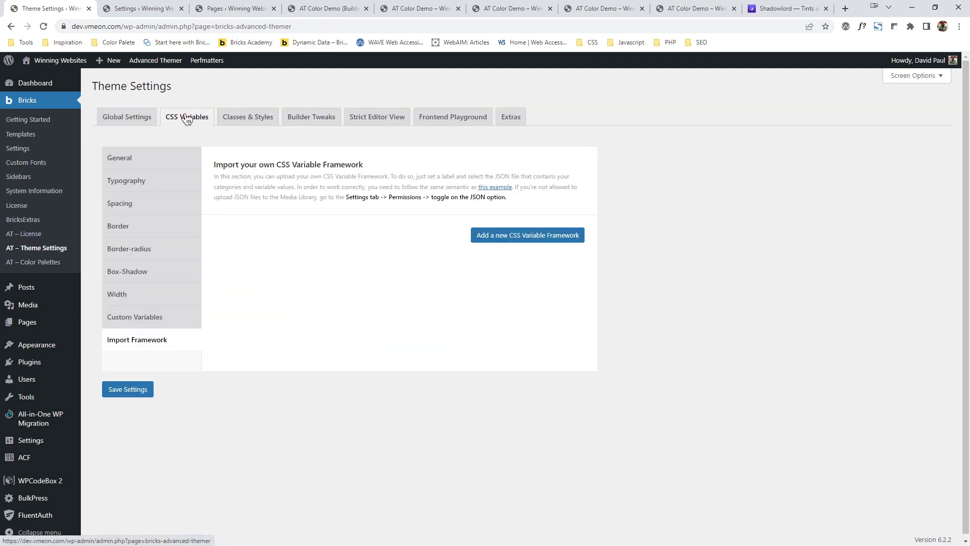
{"action": "left_click", "coordinate": [148, 181]}
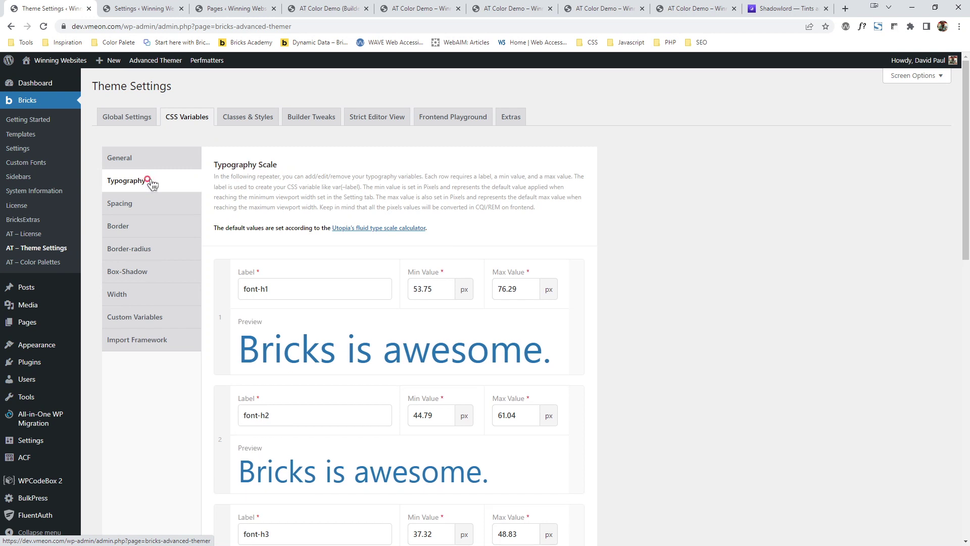
{"action": "left_click", "coordinate": [376, 229]}
{"action": "left_click", "coordinate": [133, 8]}
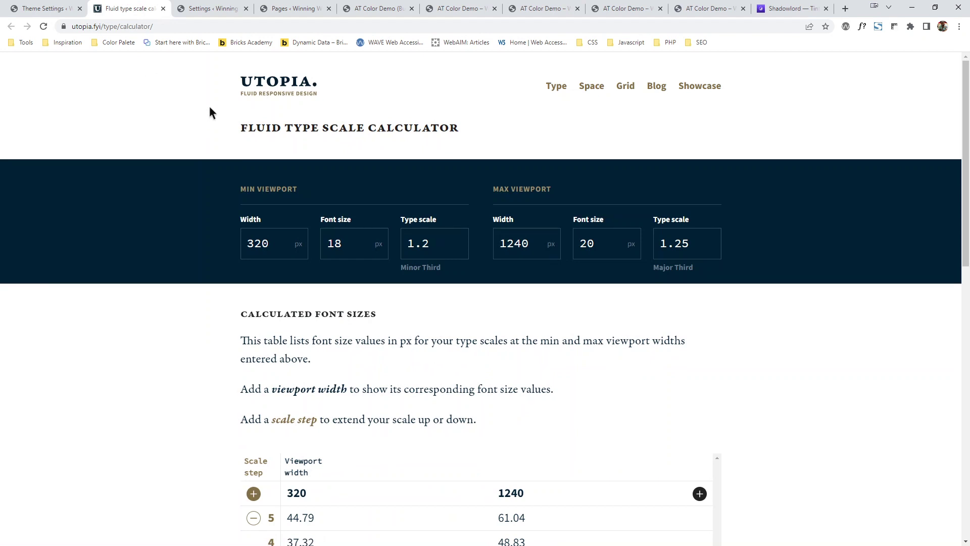
Step: View the type scale ratios offered for the minimum and maximum viewports
{"action": "scroll", "coordinate": [225, 141], "scroll_direction": "down", "scroll_amount": 2}
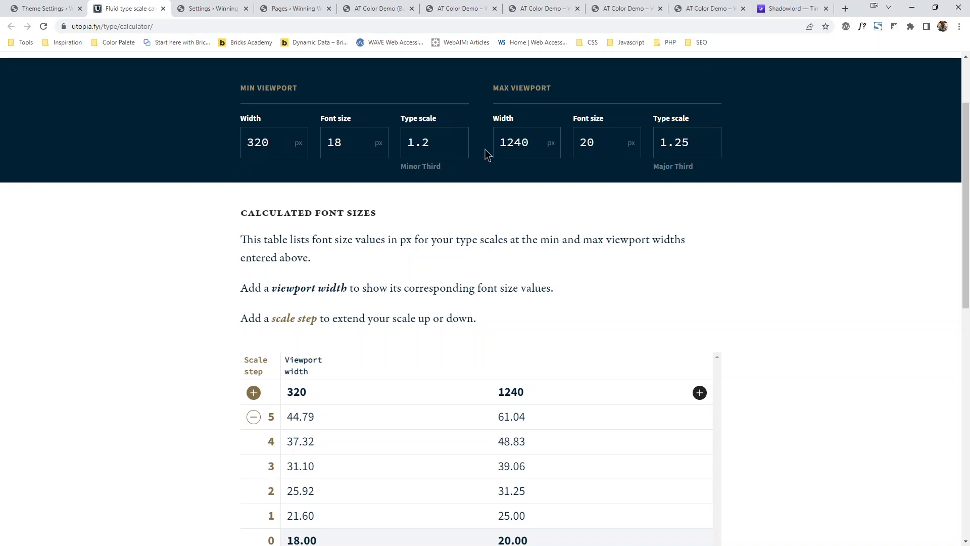
{"action": "left_click", "coordinate": [442, 148]}
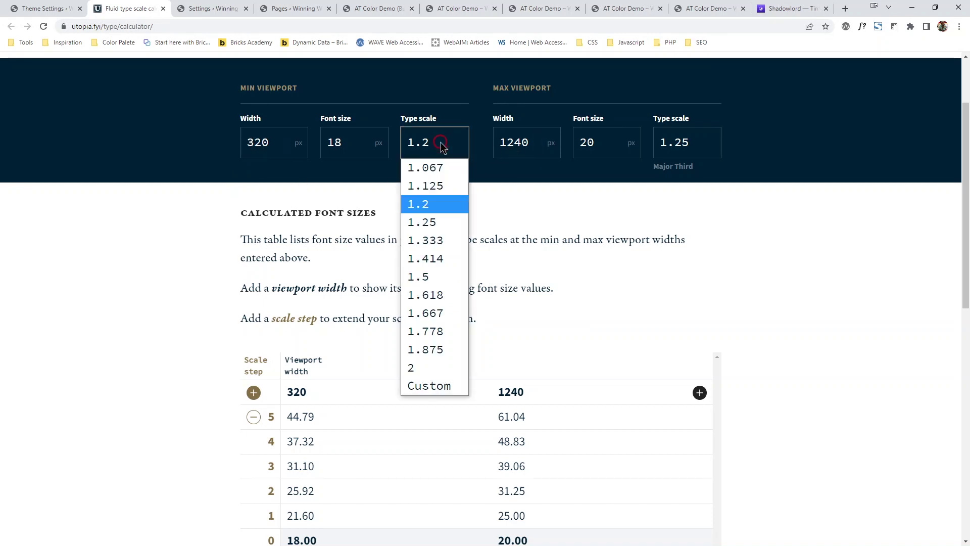
{"action": "left_click", "coordinate": [706, 145]}
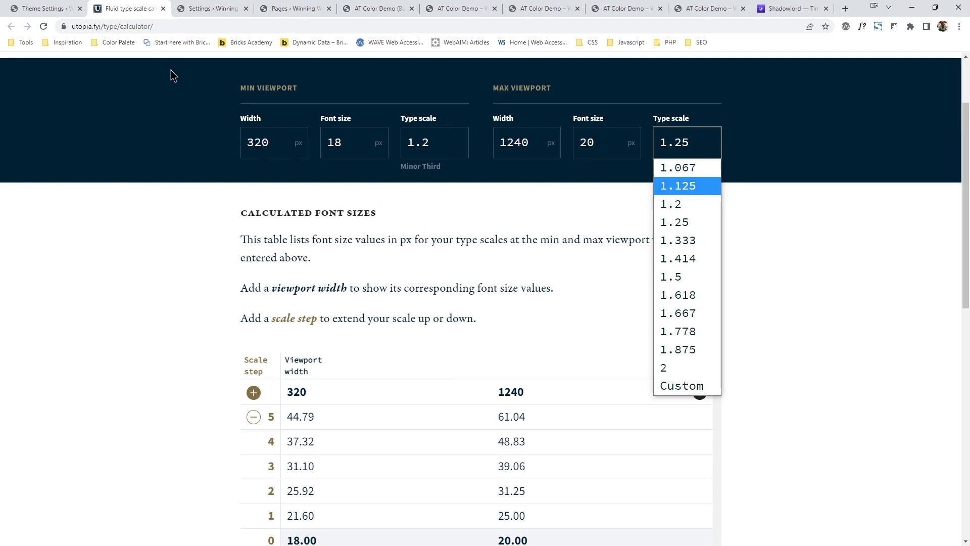
{"action": "left_click", "coordinate": [390, 214]}
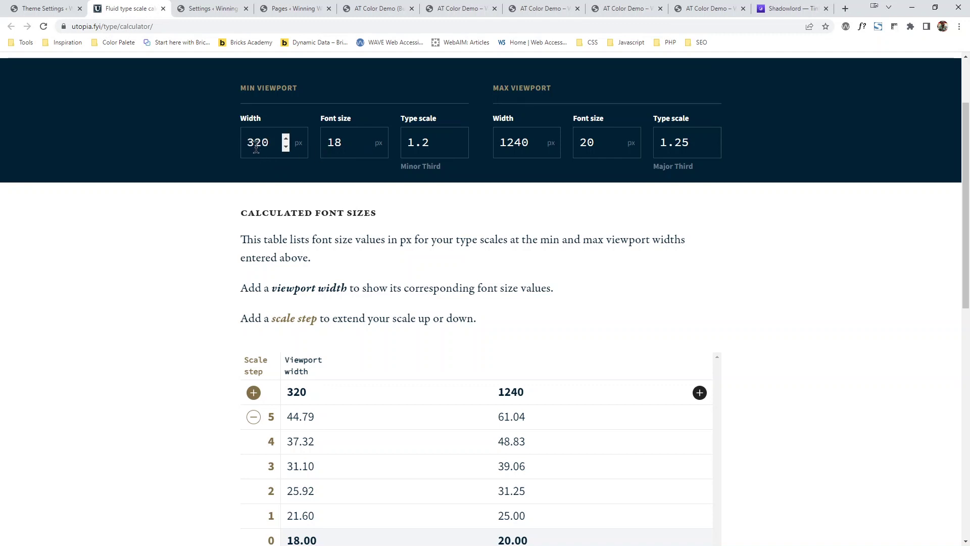
Step: Set the font size to 16 px for the minimum viewport and 18 px for the maximum viewport
{"action": "left_click", "coordinate": [366, 147]}
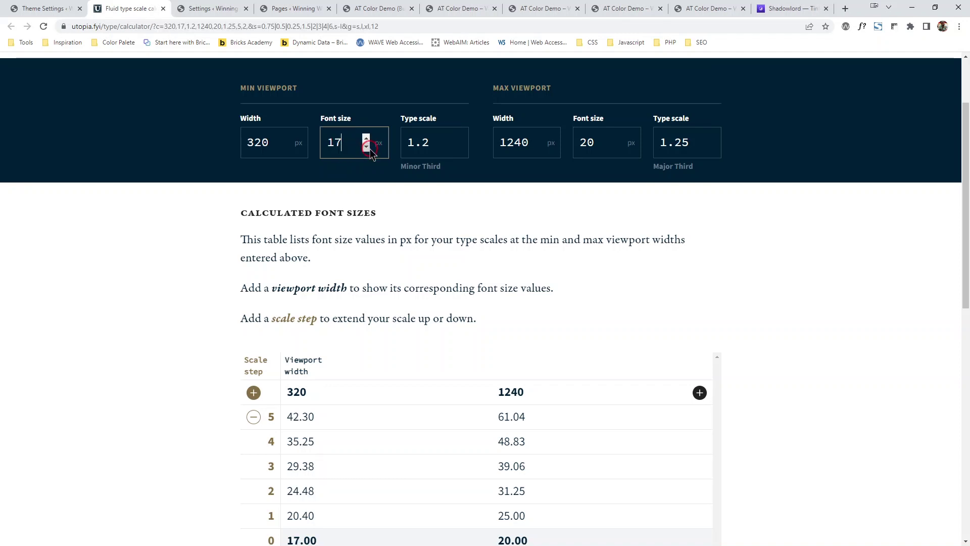
{"action": "left_click", "coordinate": [366, 147]}
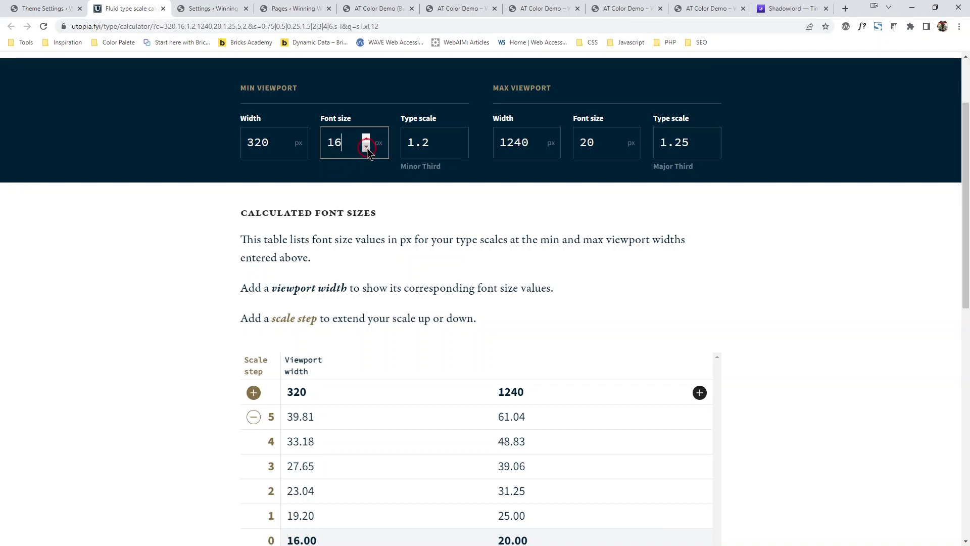
{"action": "left_click", "coordinate": [619, 147]}
{"action": "left_click", "coordinate": [619, 146]}
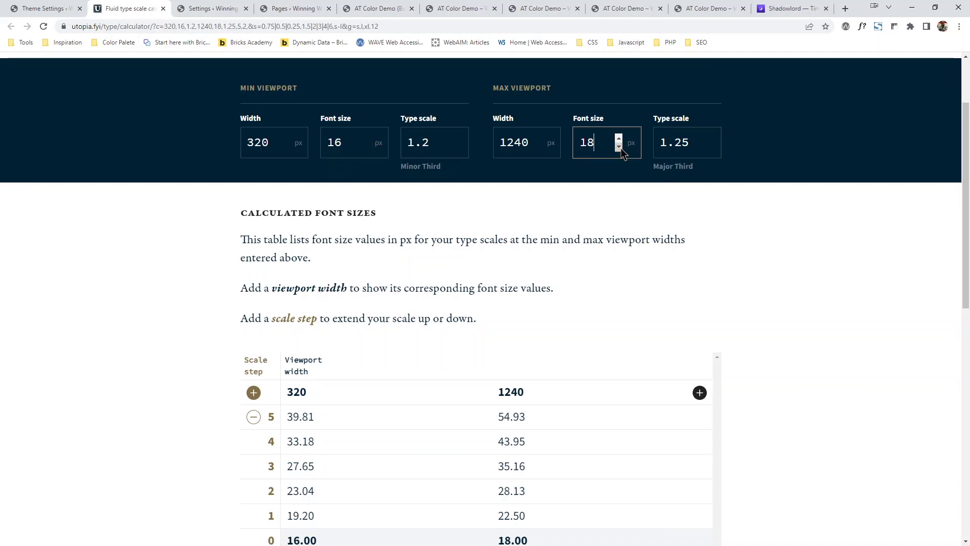
Step: Extend the calculated font size table up to scale step 6 and down to scale step -3
{"action": "scroll", "coordinate": [475, 197], "scroll_direction": "down", "scroll_amount": 4}
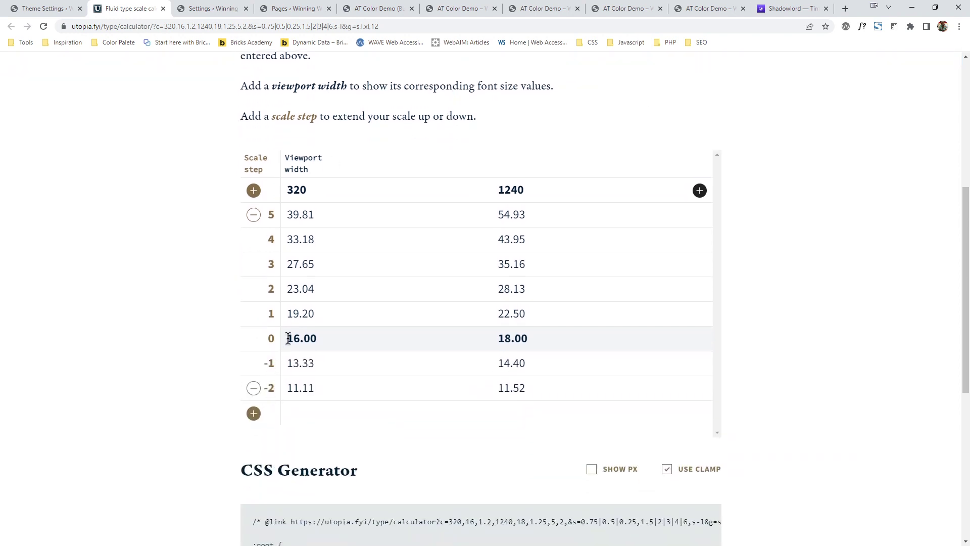
{"action": "left_click_drag", "start_coordinate": [286, 338], "coordinate": [519, 341]}
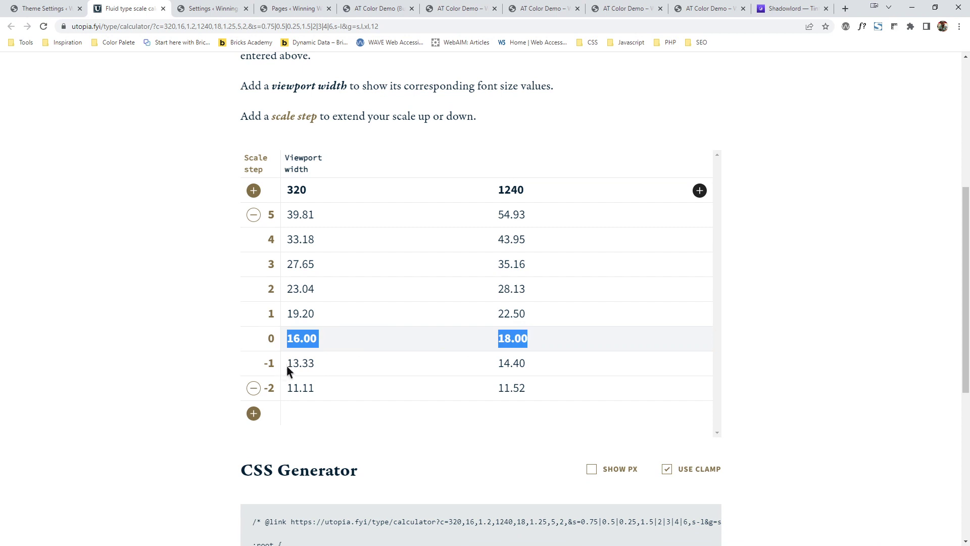
{"action": "left_click", "coordinate": [253, 413]}
{"action": "left_click", "coordinate": [254, 438]}
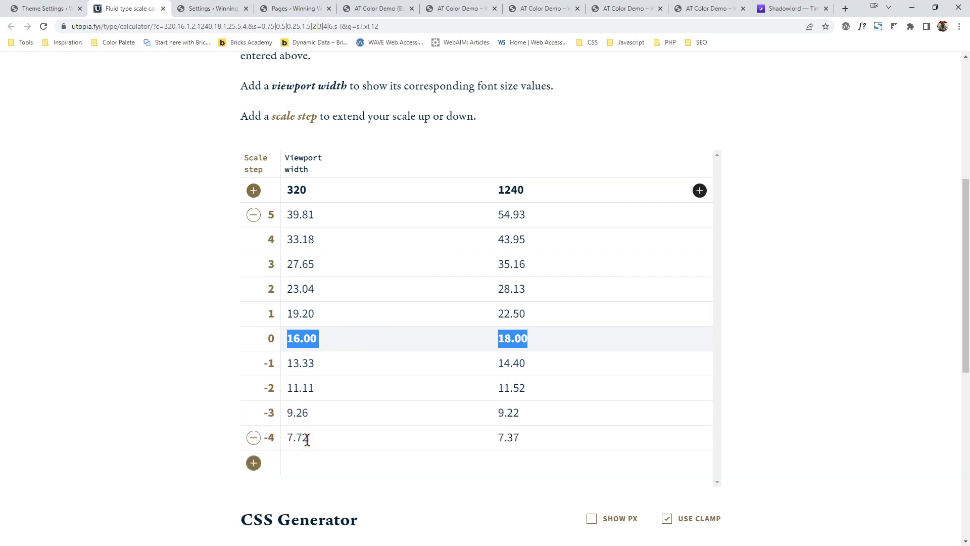
{"action": "left_click", "coordinate": [253, 191]}
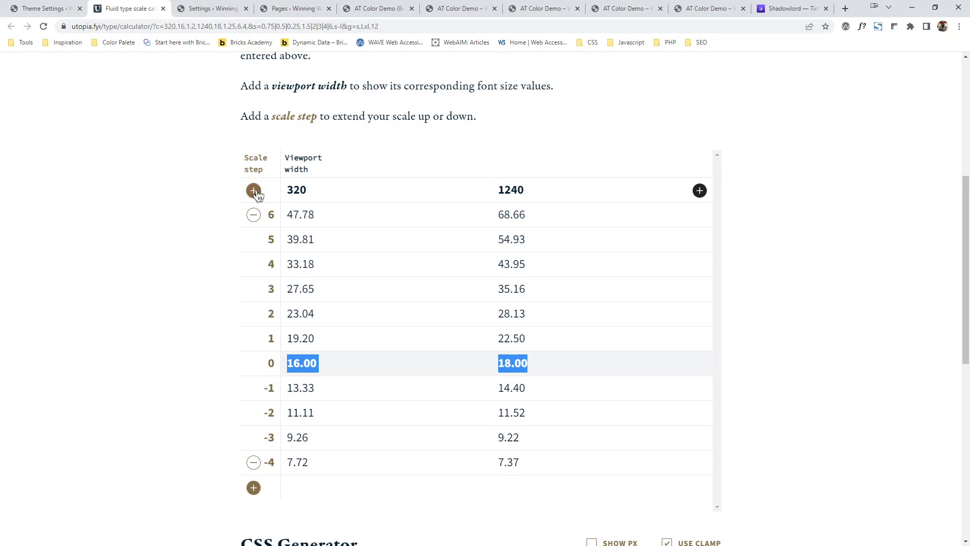
{"action": "left_click", "coordinate": [253, 463]}
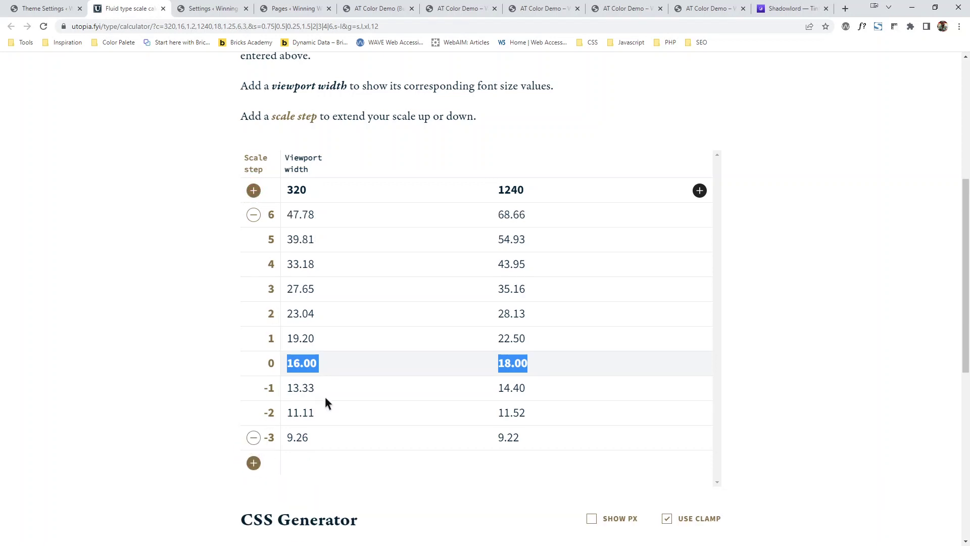
Step: Remove the negative scale steps -3, -2 and -1 so the table starts at base step 0
{"action": "left_click_drag", "start_coordinate": [286, 363], "coordinate": [539, 364]}
{"action": "scroll", "coordinate": [424, 360], "scroll_direction": "down", "scroll_amount": 4}
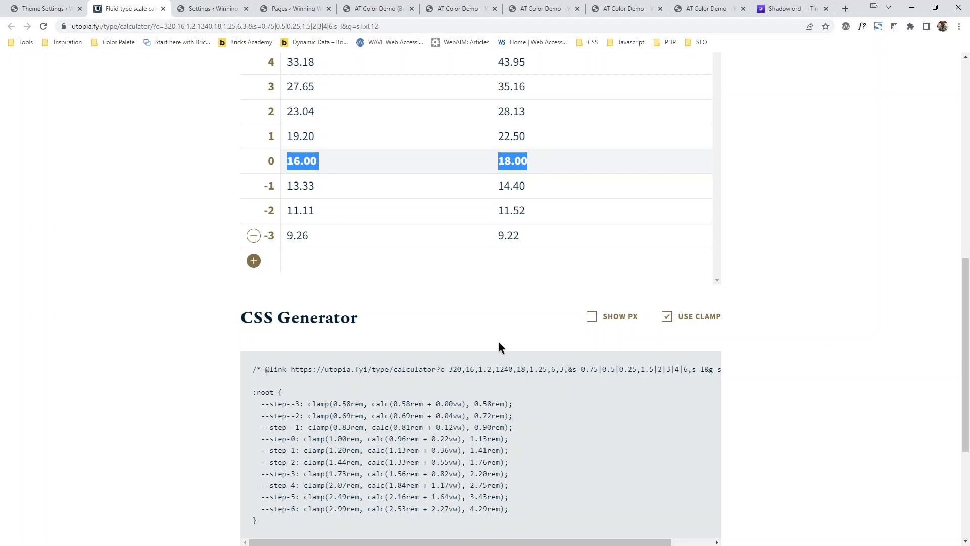
{"action": "left_click", "coordinate": [319, 160]}
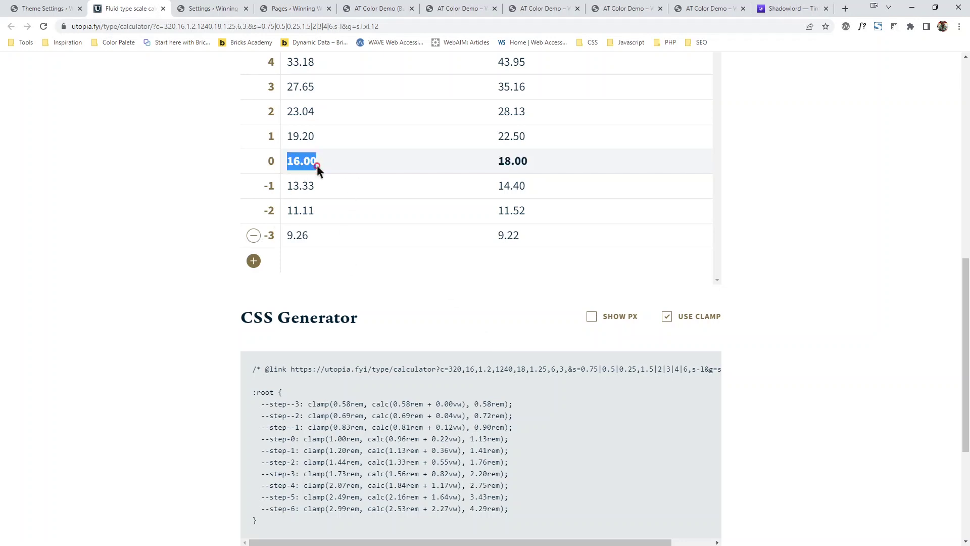
{"action": "left_click", "coordinate": [254, 235]}
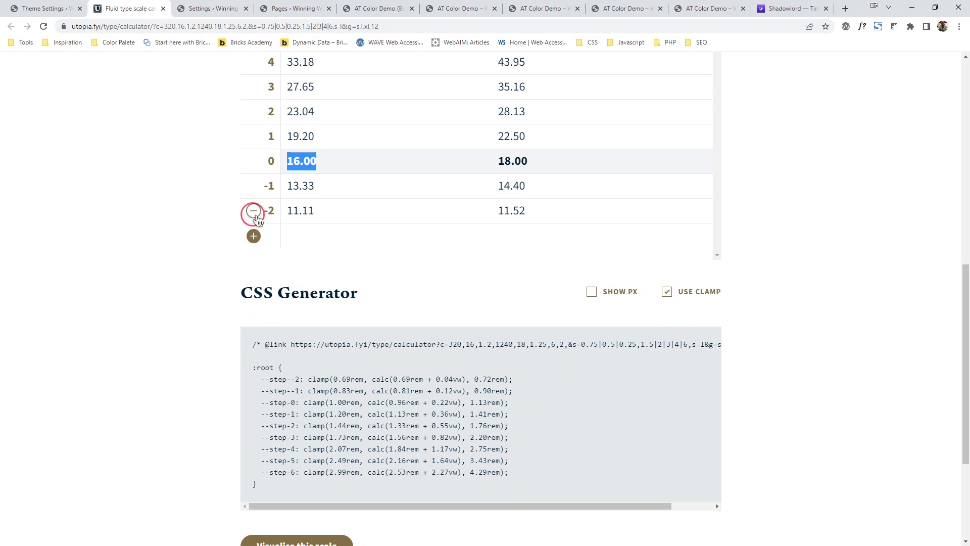
{"action": "left_click", "coordinate": [254, 210]}
{"action": "left_click", "coordinate": [254, 186]}
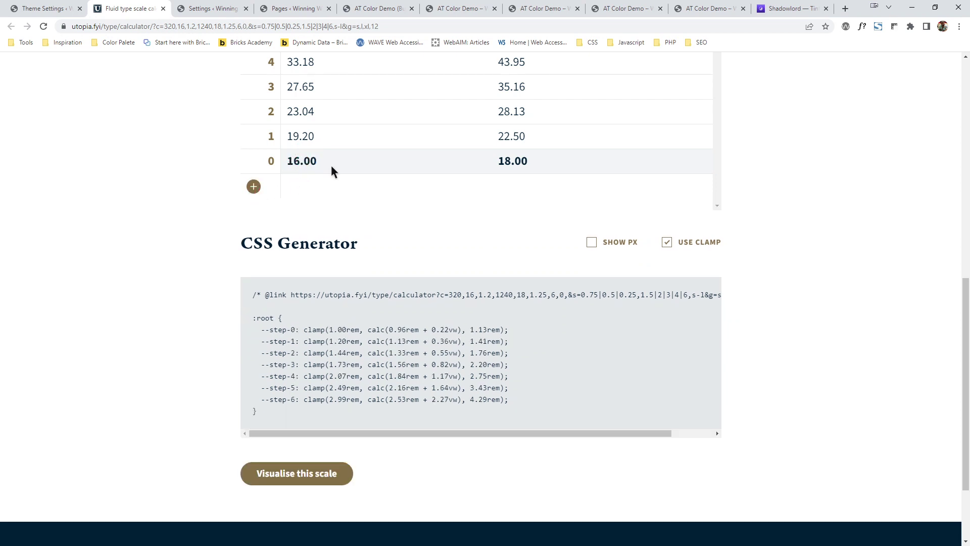
Step: Examine the calculated font sizes from base step 0 up to step 6 in the viewport width table
{"action": "scroll", "coordinate": [331, 168], "scroll_direction": "up", "scroll_amount": 3}
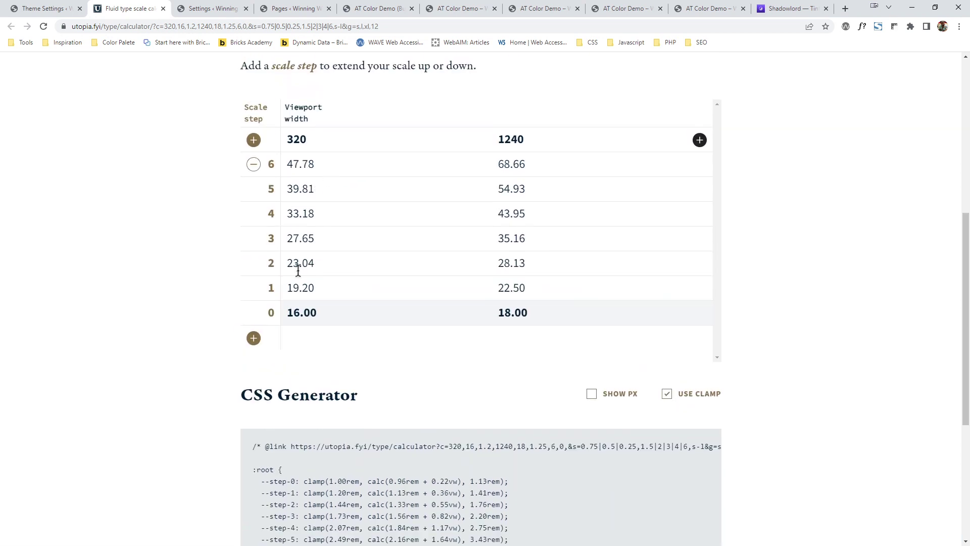
{"action": "left_click_drag", "start_coordinate": [288, 311], "coordinate": [515, 331]}
{"action": "left_click", "coordinate": [531, 314]}
{"action": "left_click_drag", "start_coordinate": [292, 312], "coordinate": [335, 314]}
{"action": "scroll", "coordinate": [332, 309], "scroll_direction": "up", "scroll_amount": 2}
{"action": "left_click_drag", "start_coordinate": [286, 413], "coordinate": [325, 415]}
{"action": "left_click_drag", "start_coordinate": [284, 389], "coordinate": [331, 392]}
{"action": "left_click", "coordinate": [302, 366]}
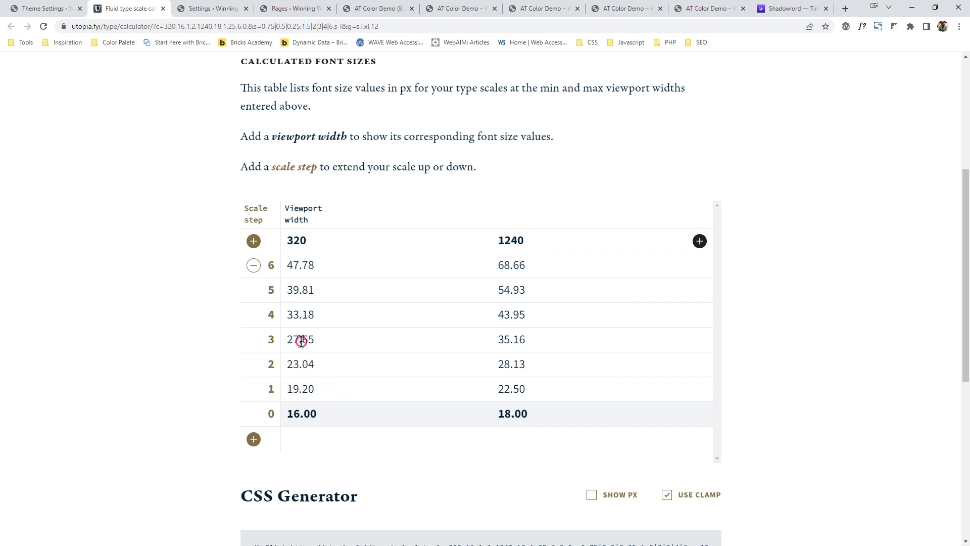
{"action": "left_click", "coordinate": [303, 266]}
Step: Add scale steps 7, 8 and 9 above the largest font size in the table
{"action": "left_click", "coordinate": [253, 241]}
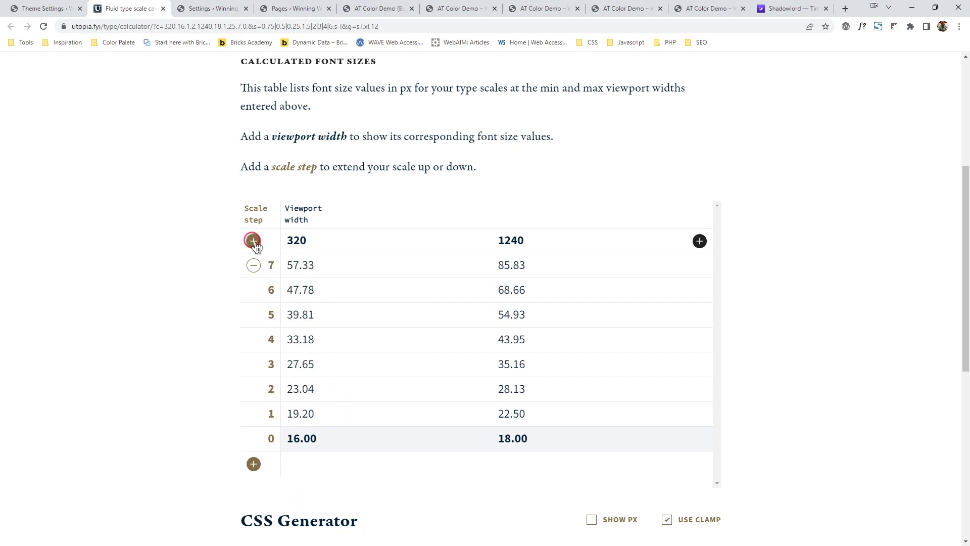
{"action": "left_click", "coordinate": [254, 241]}
{"action": "left_click", "coordinate": [254, 241]}
{"action": "left_click", "coordinate": [285, 267]}
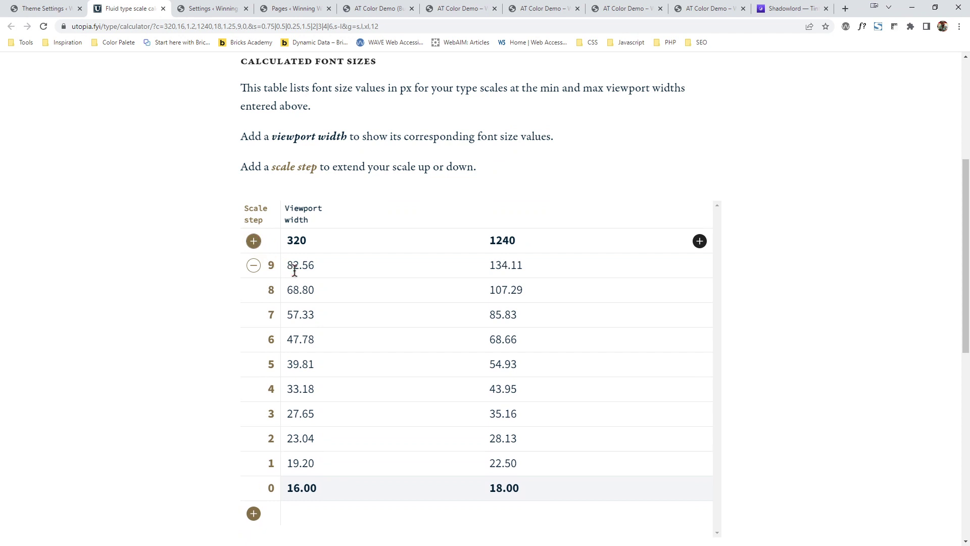
Step: Copy the generated :root rule with the clamp variables --step-0 to --step-9 from the CSS Generator
{"action": "scroll", "coordinate": [295, 272], "scroll_direction": "up", "scroll_amount": 3}
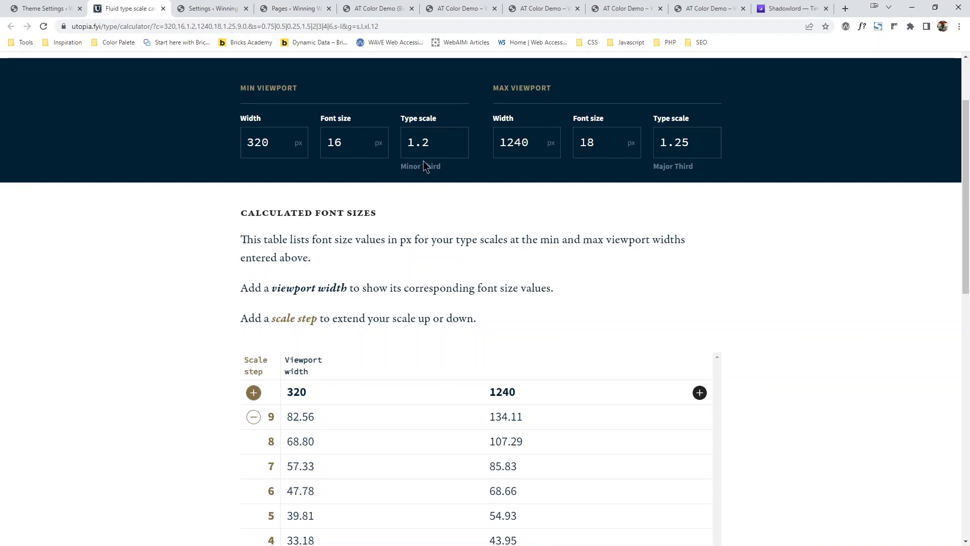
{"action": "scroll", "coordinate": [413, 201], "scroll_direction": "down", "scroll_amount": 11}
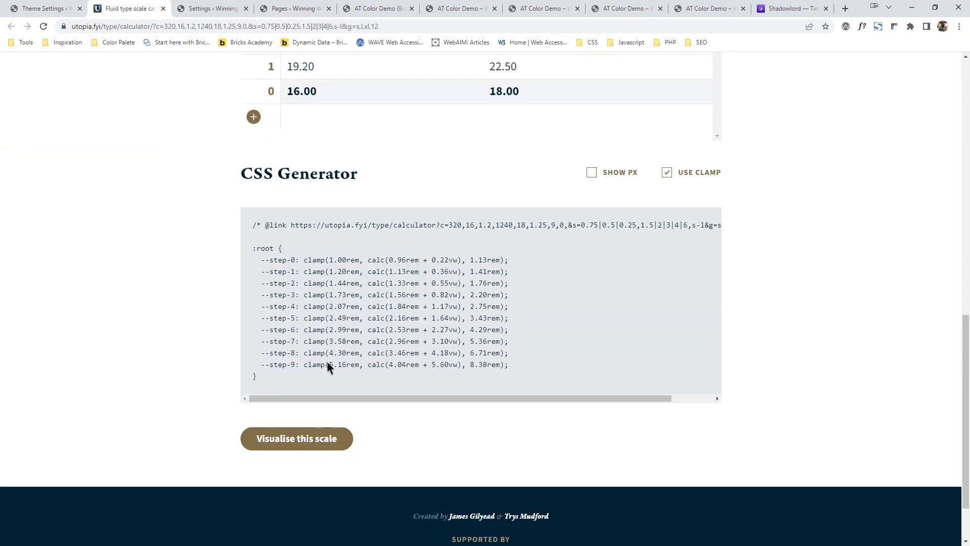
{"action": "left_click_drag", "start_coordinate": [253, 240], "coordinate": [299, 373]}
{"action": "right_click", "coordinate": [321, 318]}
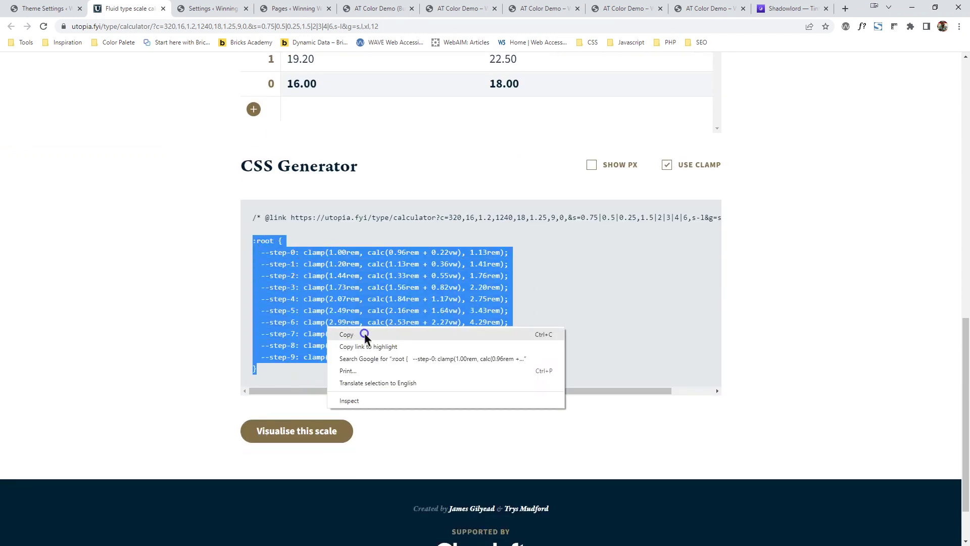
{"action": "left_click", "coordinate": [348, 325]}
Step: Switch to Visual Studio Code and paste the copied :root rule into the empty untitled file
{"action": "key", "text": "alt+Tab"}
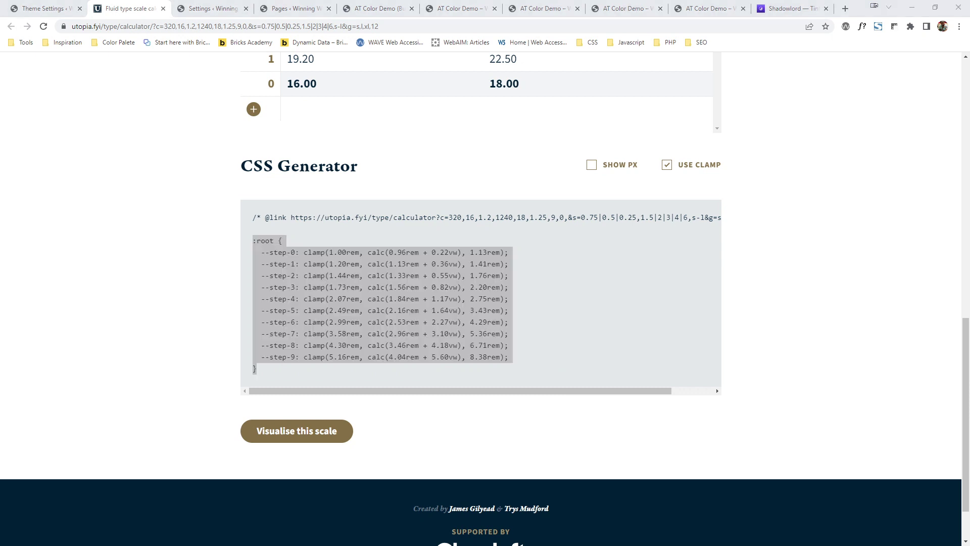
{"action": "left_click", "coordinate": [168, 64]}
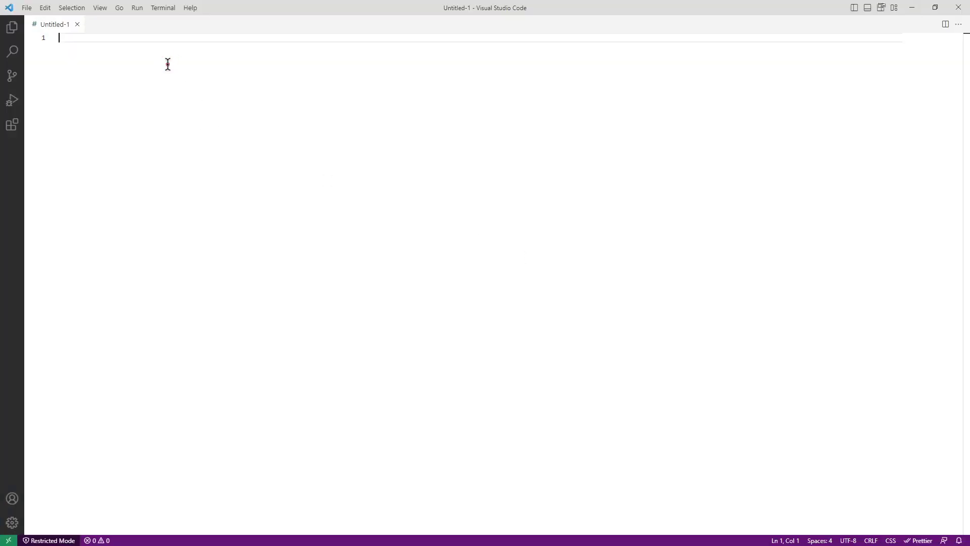
{"action": "key", "text": "ctrl+v"}
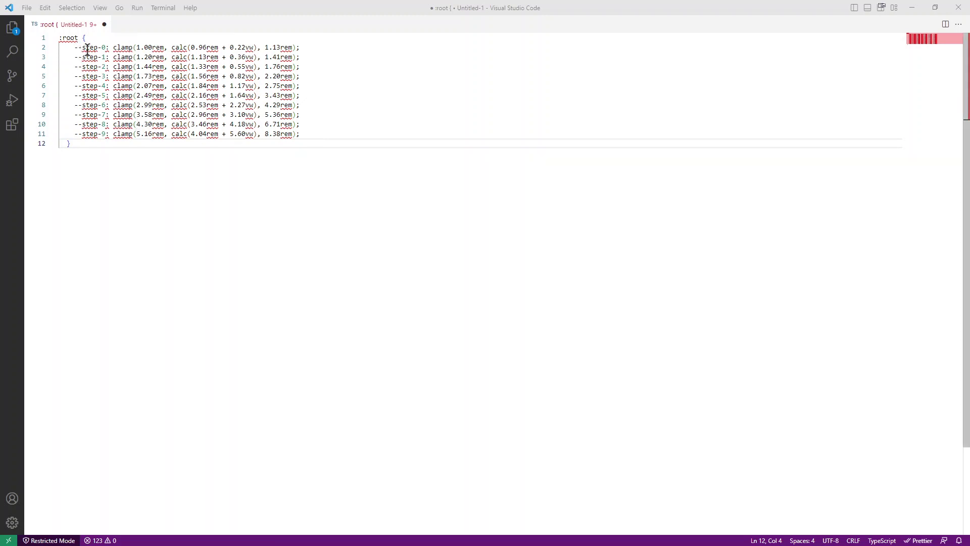
{"action": "mouse_move", "coordinate": [83, 48]}
{"action": "left_click_drag", "start_coordinate": [83, 48], "coordinate": [98, 48]}
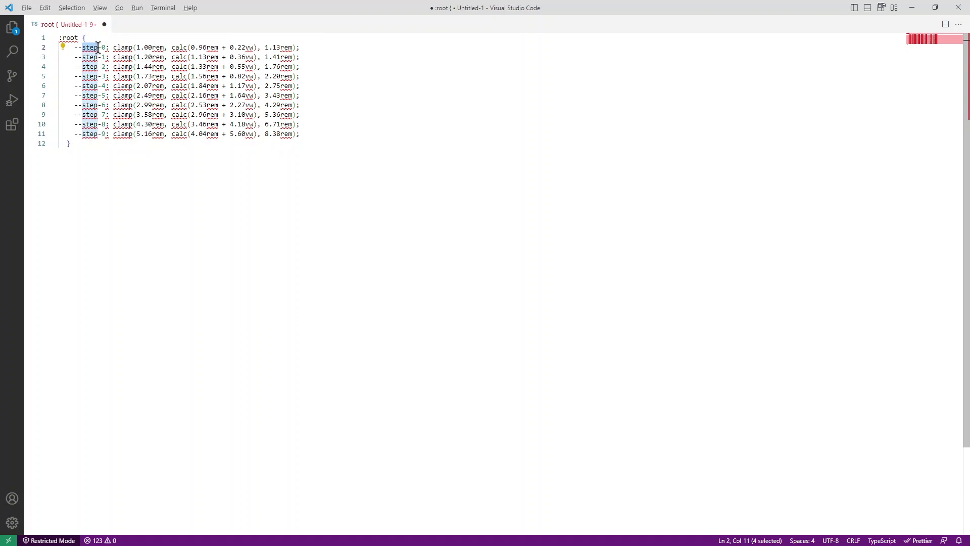
{"action": "left_click_drag", "start_coordinate": [98, 47], "coordinate": [106, 134]}
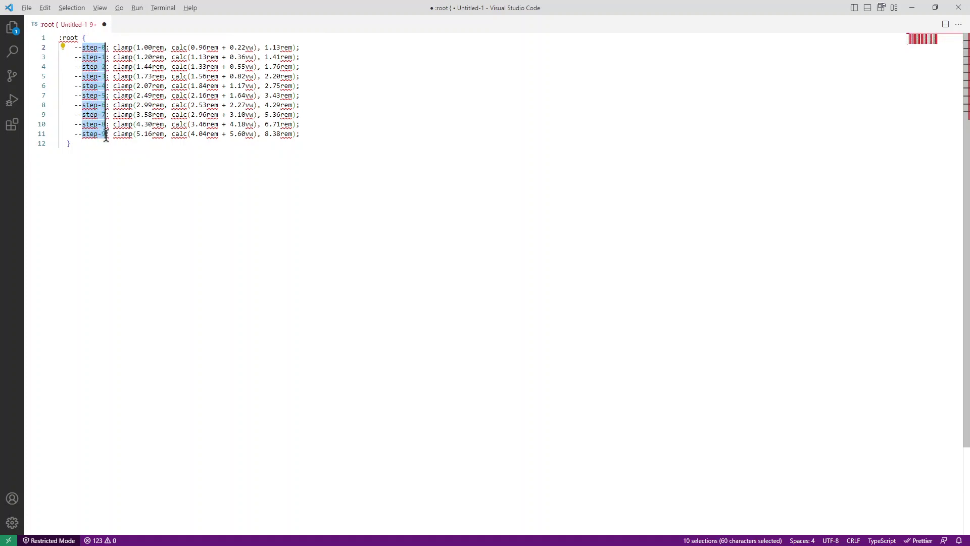
{"action": "key", "text": "BackSpace"}
{"action": "left_click", "coordinate": [216, 191]}
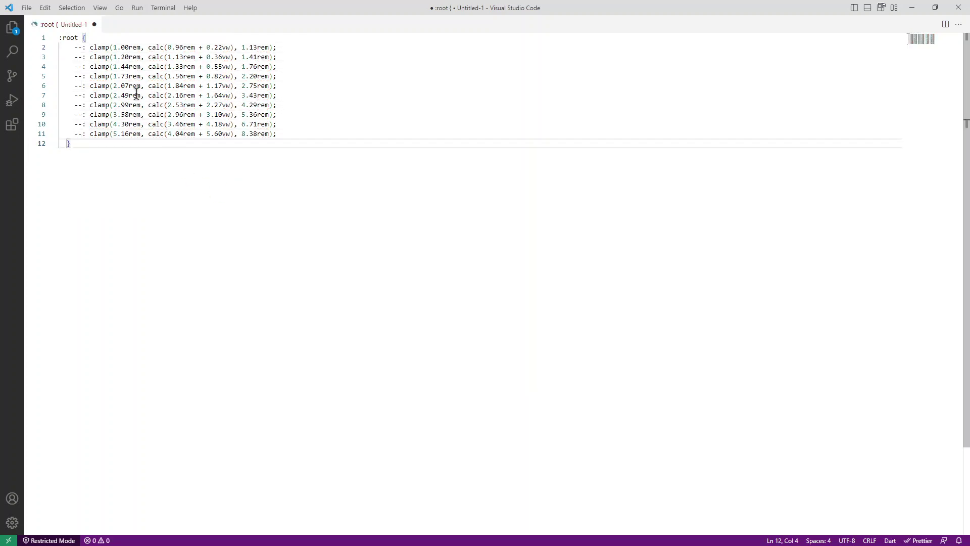
{"action": "left_click", "coordinate": [82, 47]}
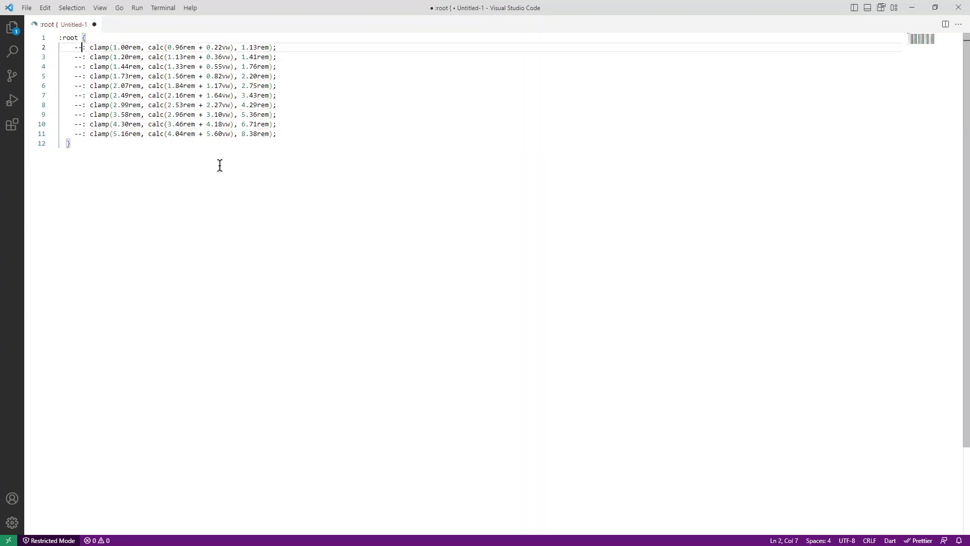
{"action": "key", "text": "ctrl+z"}
{"action": "left_click", "coordinate": [178, 142]}
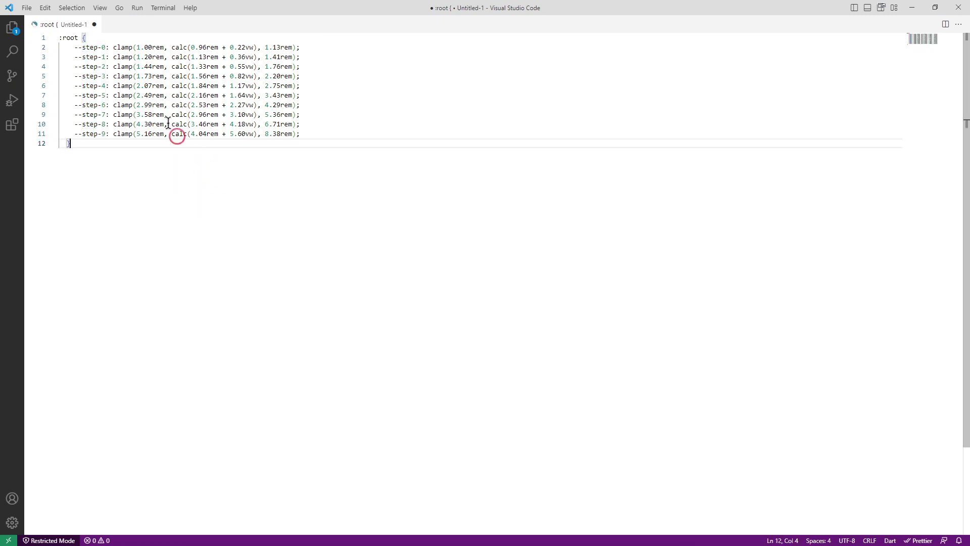
Step: Rename the first variable, --step-0, to --font-xs
{"action": "mouse_move", "coordinate": [84, 47]}
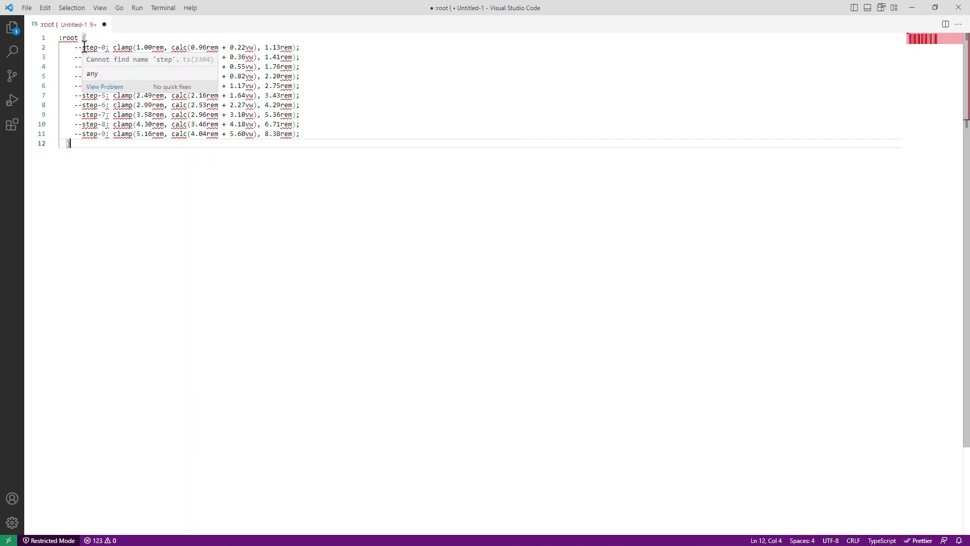
{"action": "left_click_drag", "start_coordinate": [83, 47], "coordinate": [106, 48]}
{"action": "type", "text": "font-"}
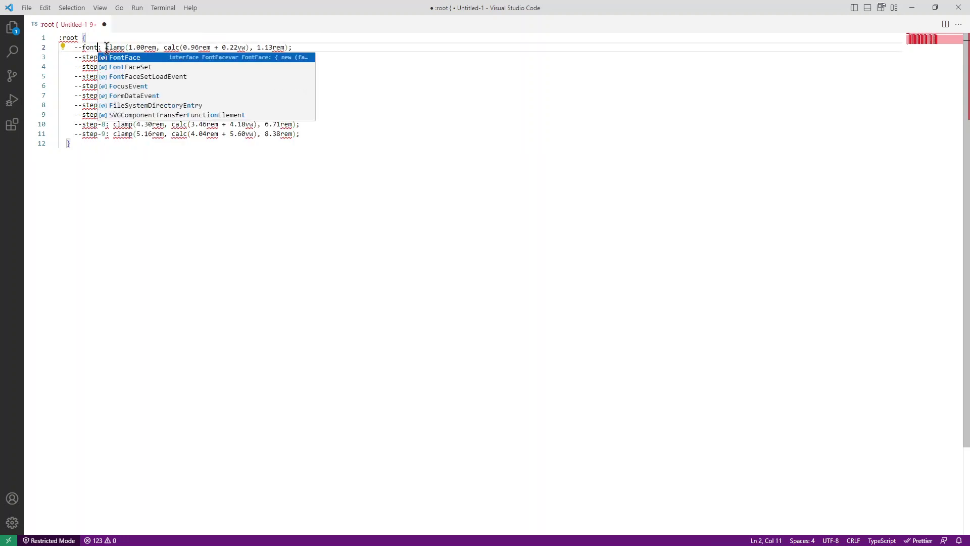
{"action": "type", "text": "s"}
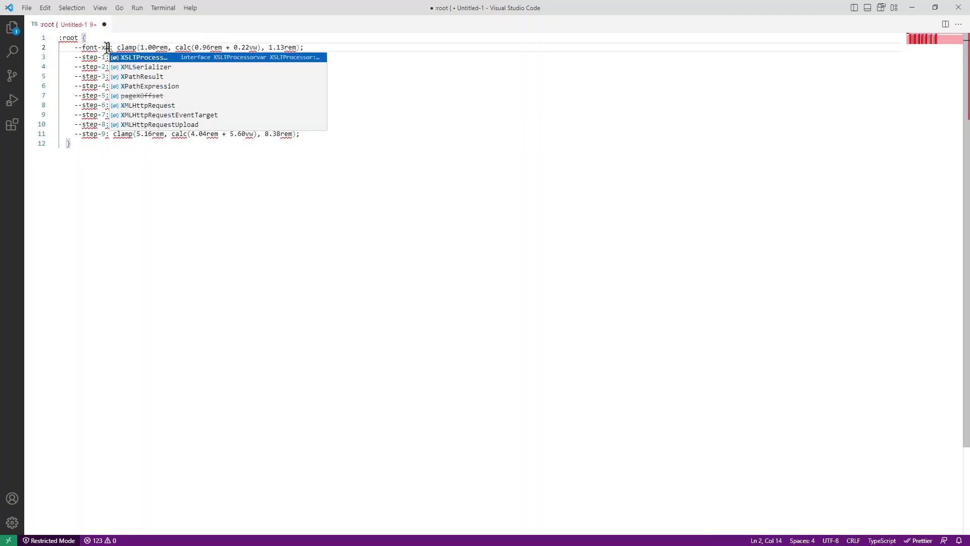
{"action": "left_click", "coordinate": [250, 87]}
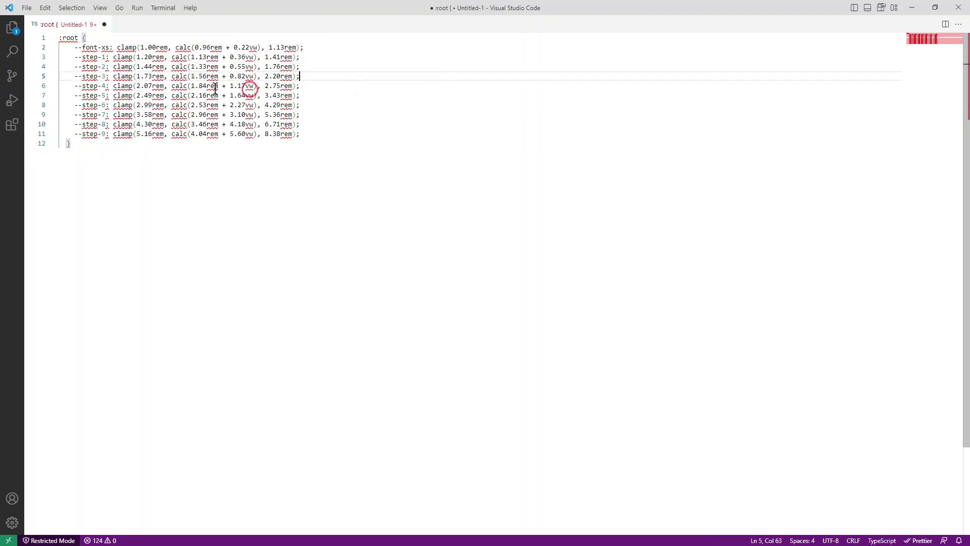
Step: Replace "step" with "font" in the names of the variables --step-1 to --step-9 all at once
{"action": "left_click", "coordinate": [84, 57]}
{"action": "left_click_drag", "start_coordinate": [84, 56], "coordinate": [95, 134]}
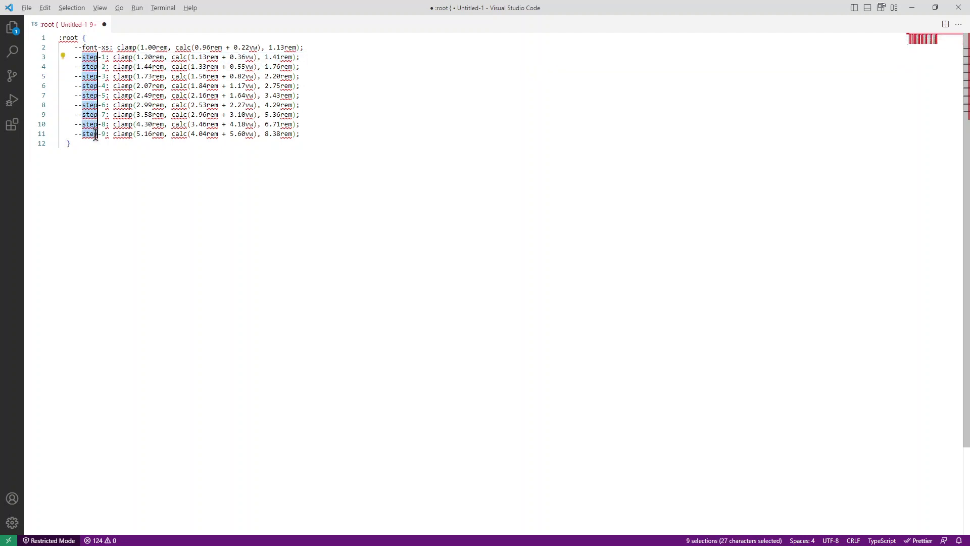
{"action": "type", "text": "font"}
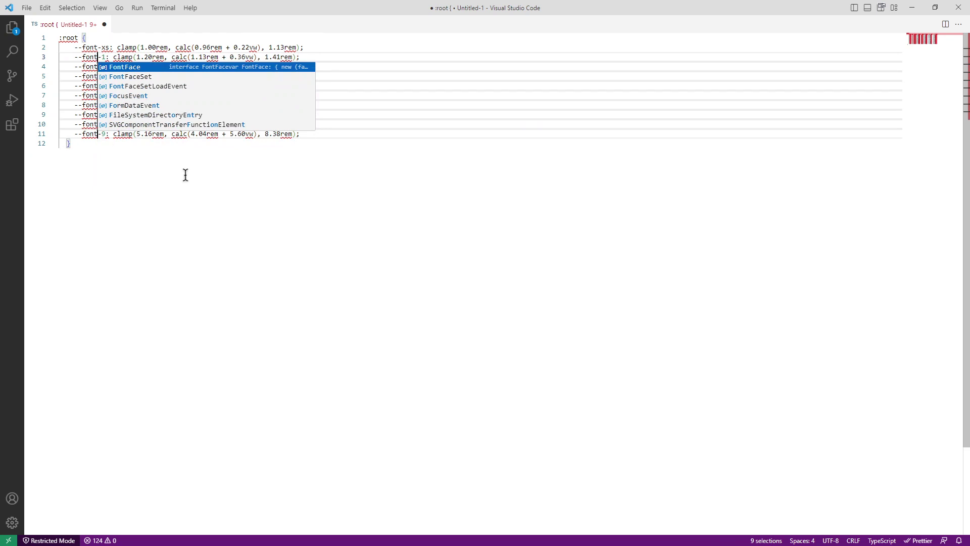
{"action": "left_click", "coordinate": [194, 209]}
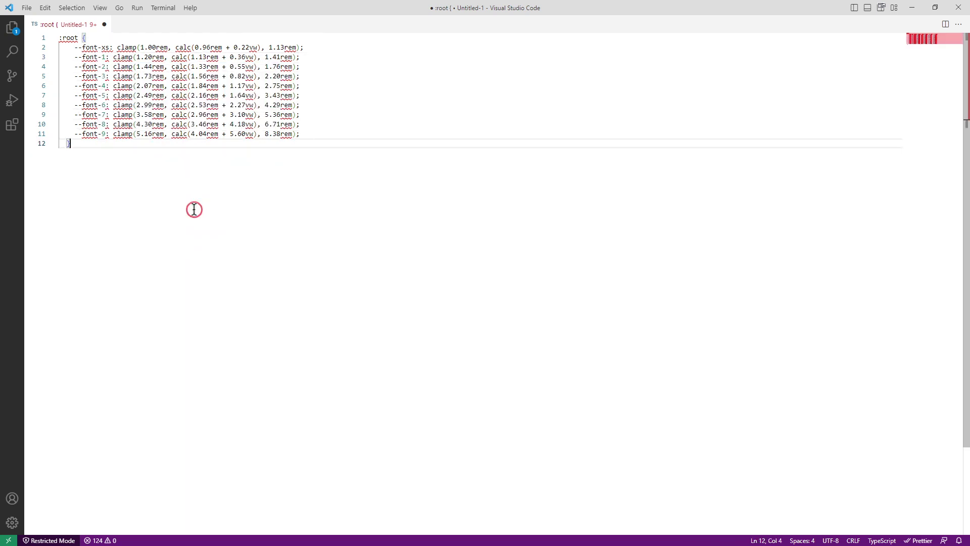
{"action": "left_click", "coordinate": [122, 54]}
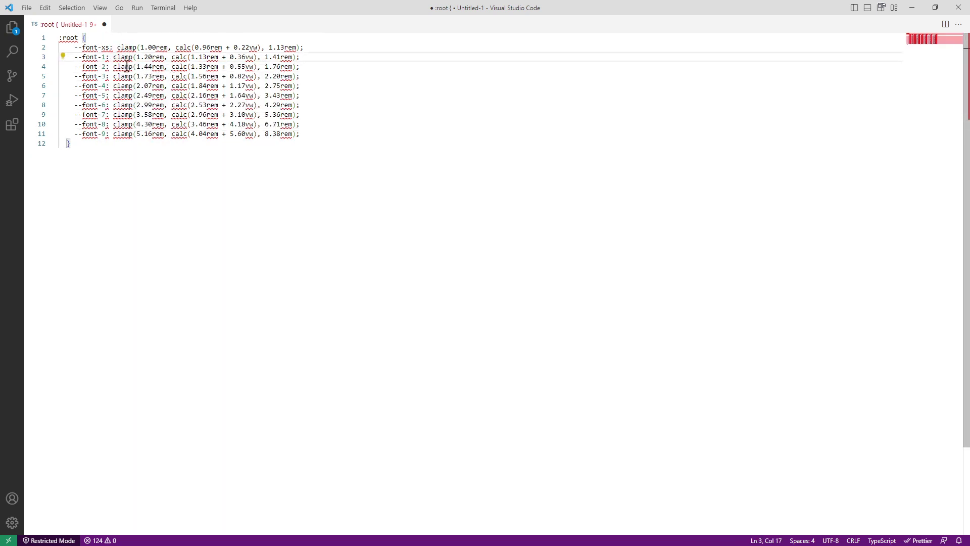
{"action": "left_click_drag", "start_coordinate": [114, 57], "coordinate": [273, 141]}
{"action": "left_click", "coordinate": [418, 135]}
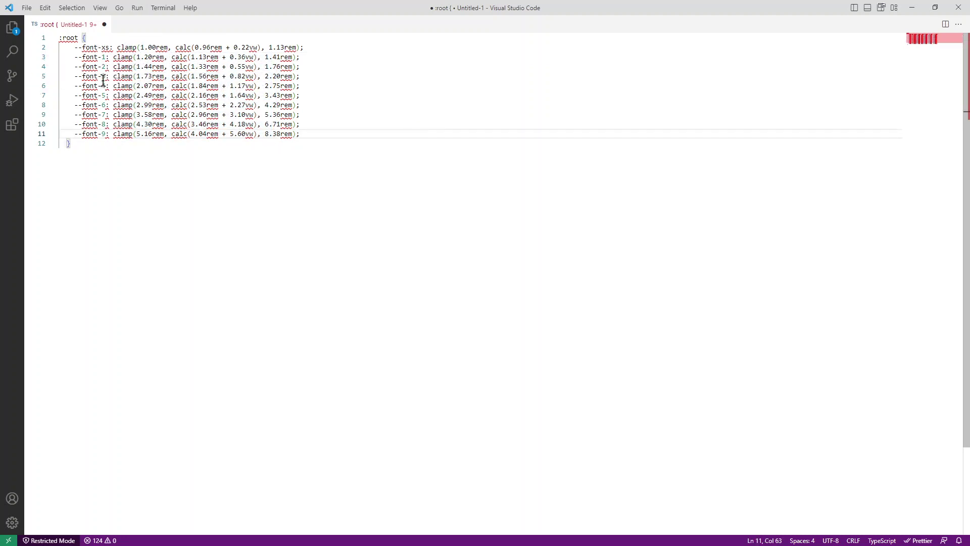
Step: Rename the variable --font-1 to --font-s and --font-2 to --font-body
{"action": "left_click", "coordinate": [102, 57]}
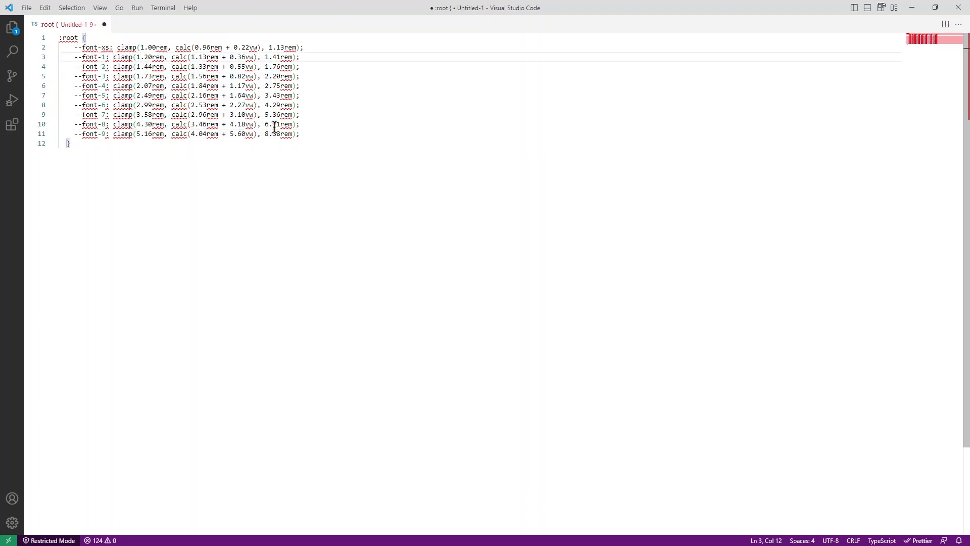
{"action": "key", "text": "Delete"}
{"action": "type", "text": "s"}
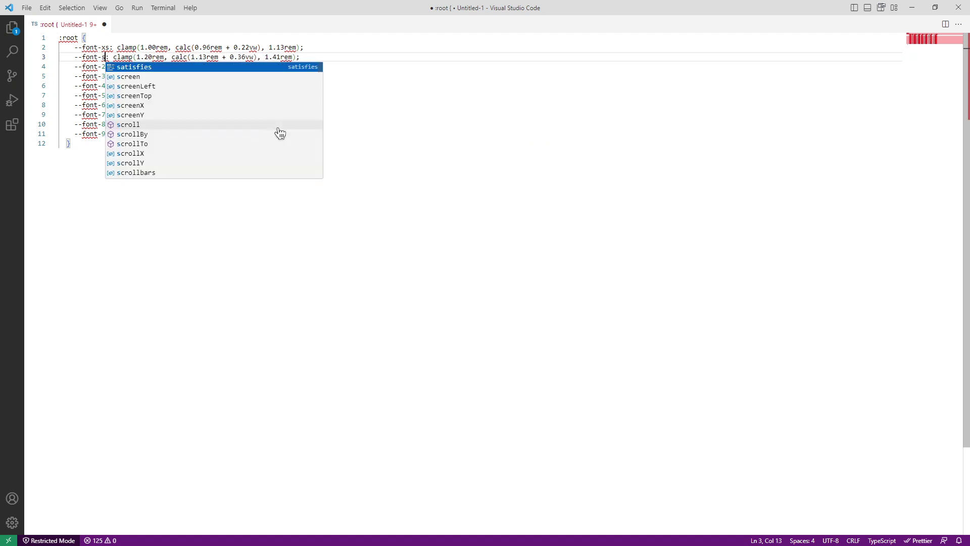
{"action": "left_click", "coordinate": [518, 96]}
{"action": "left_click", "coordinate": [101, 66]}
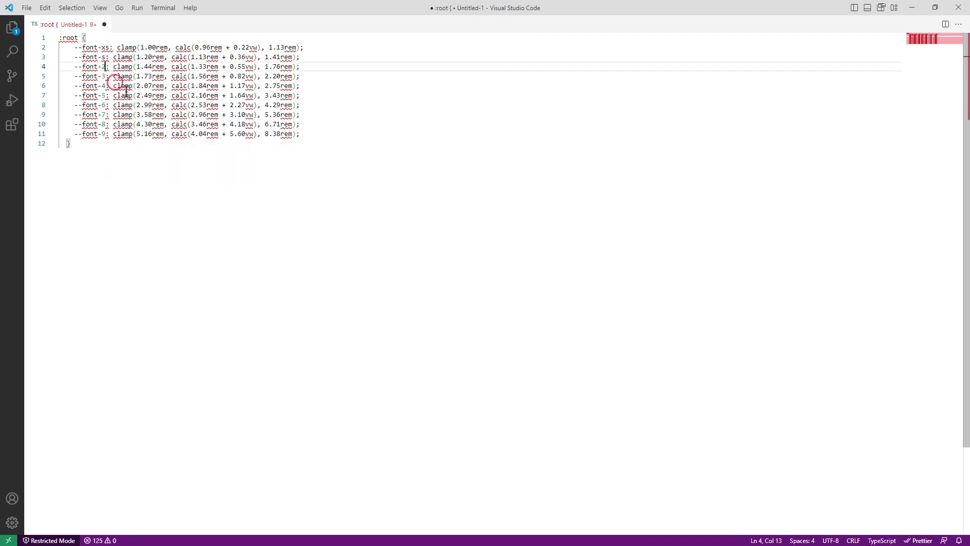
{"action": "key", "text": "Delete"}
{"action": "type", "text": "body"}
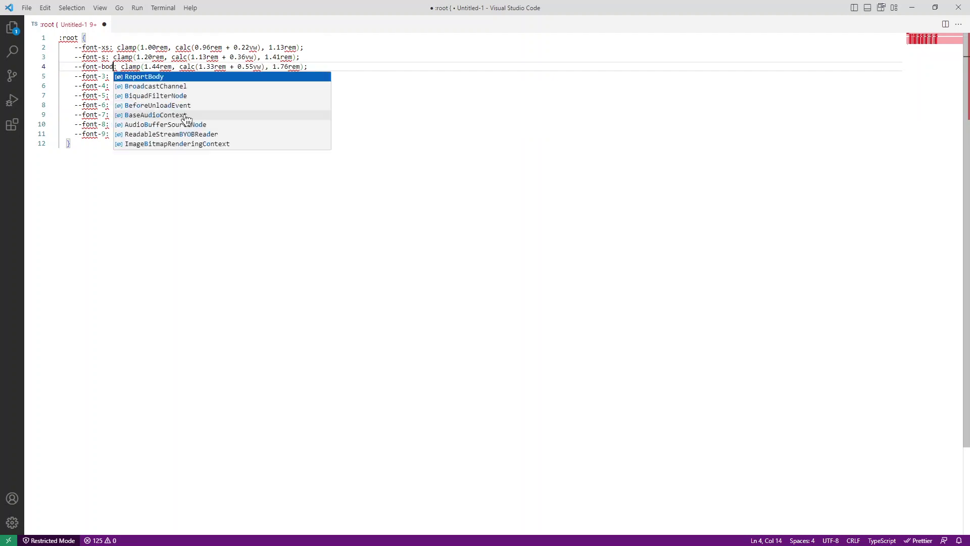
Step: Rename the variable --font-3 to --font-h6
{"action": "left_click", "coordinate": [102, 76]}
{"action": "key", "text": "Delete"}
{"action": "type", "text": "h"}
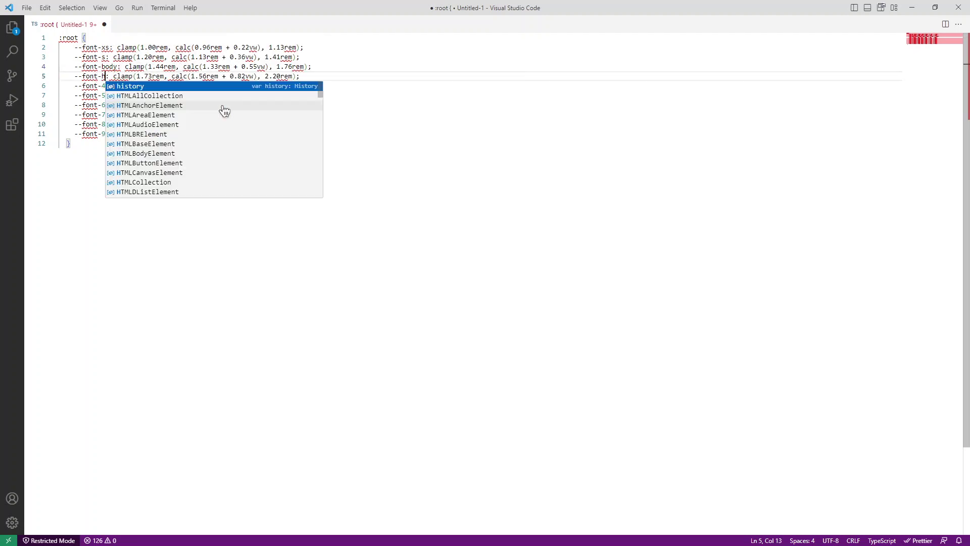
{"action": "type", "text": "6"}
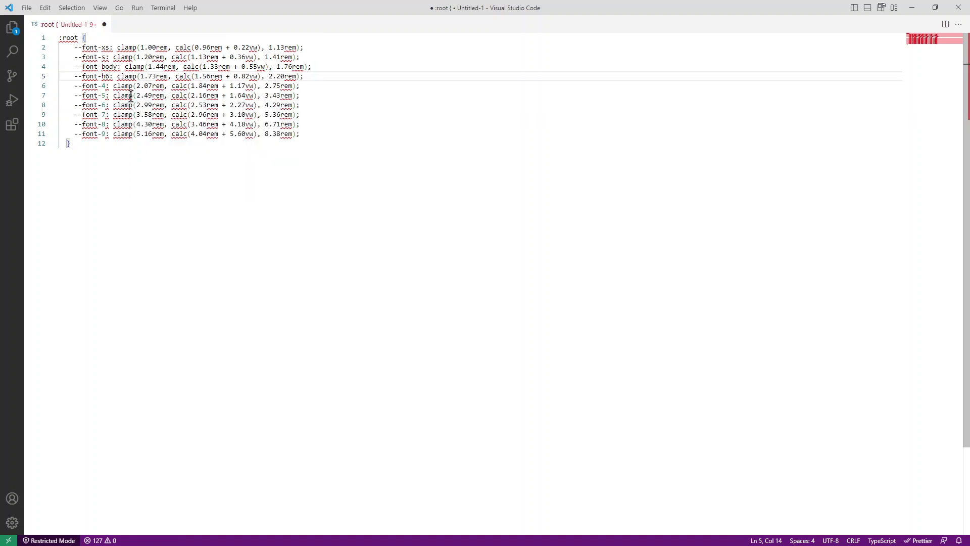
Step: Rename the variable --font-4 to --font-h5
{"action": "left_click", "coordinate": [108, 87]}
{"action": "key", "text": "BackSpace"}
{"action": "key", "text": "BackSpace"}
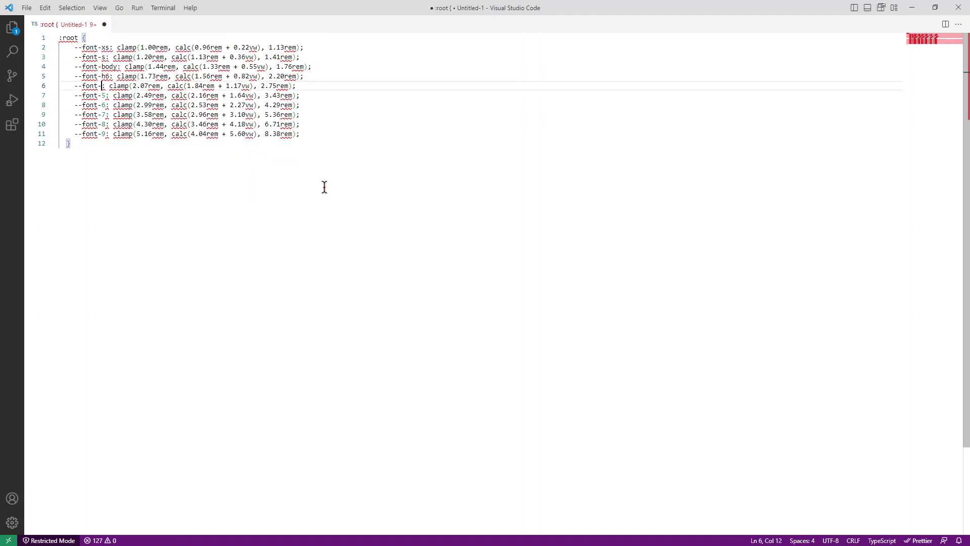
{"action": "type", "text": "h5"}
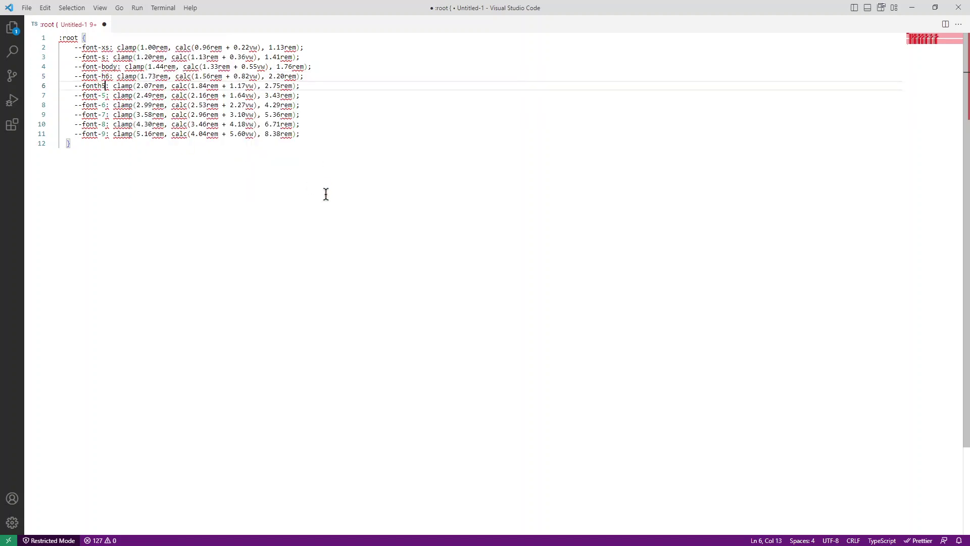
{"action": "key", "text": "BackSpace"}
{"action": "key", "text": "BackSpace"}
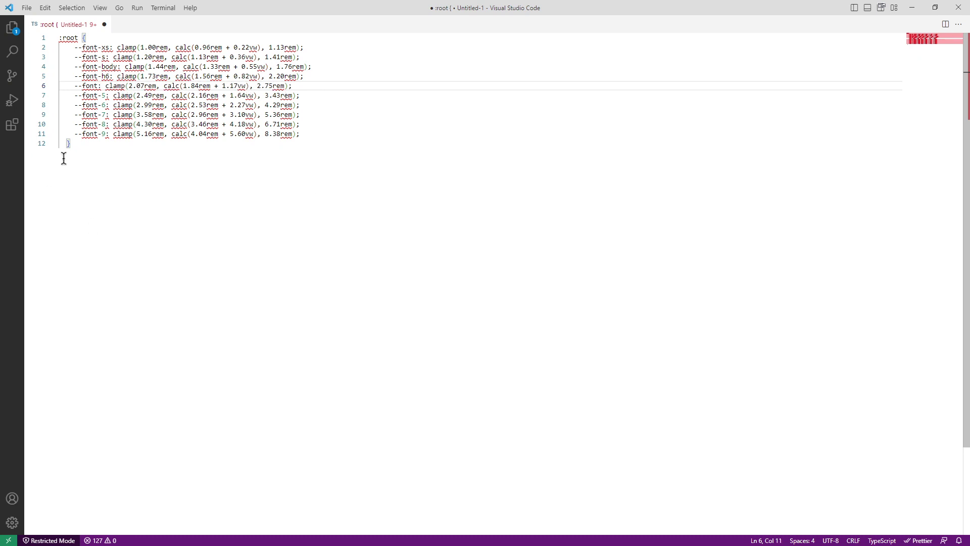
{"action": "type", "text": "-h5"}
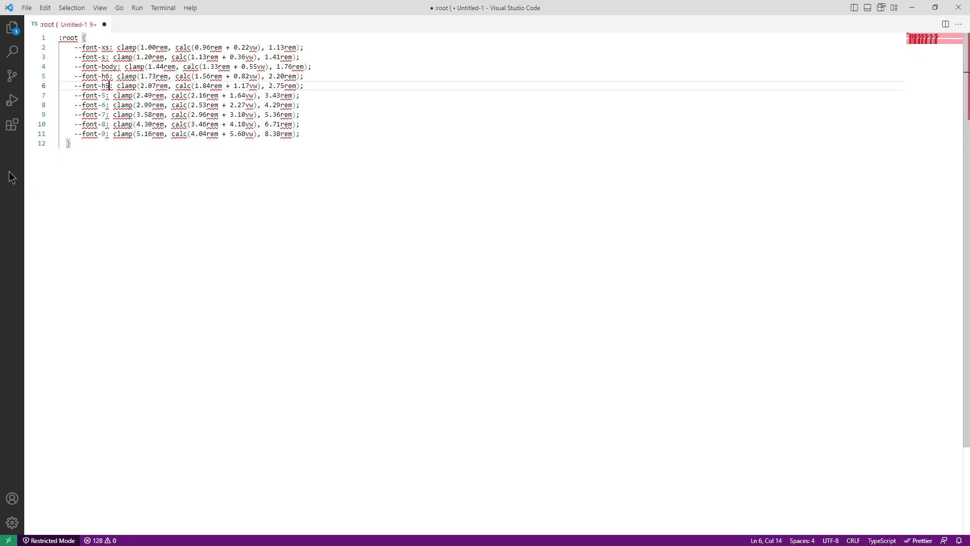
Step: Rename the variables --font-5 to --font-8 as --font-h4, --font-h3, --font-h2 and --font-h1 in that order
{"action": "left_click", "coordinate": [105, 96]}
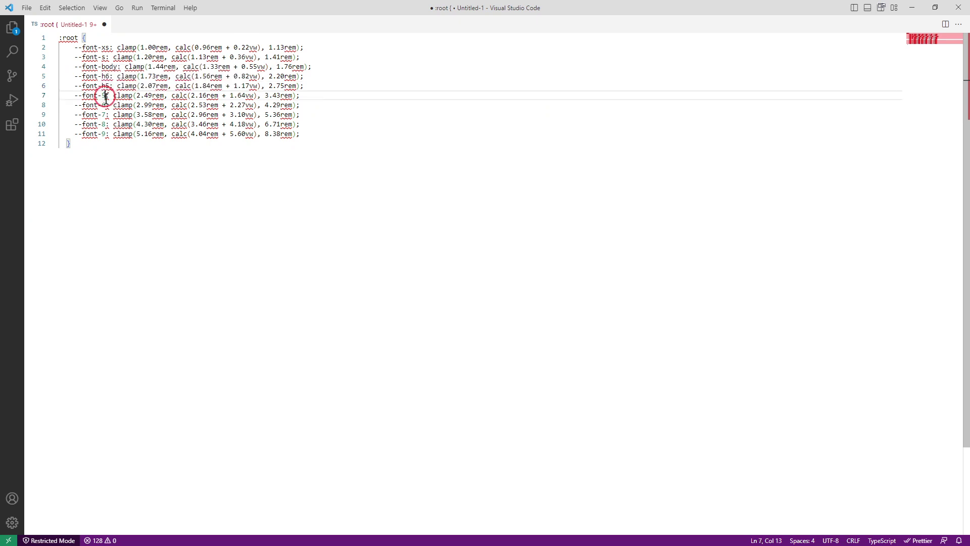
{"action": "key", "text": "BackSpace"}
{"action": "type", "text": "h"}
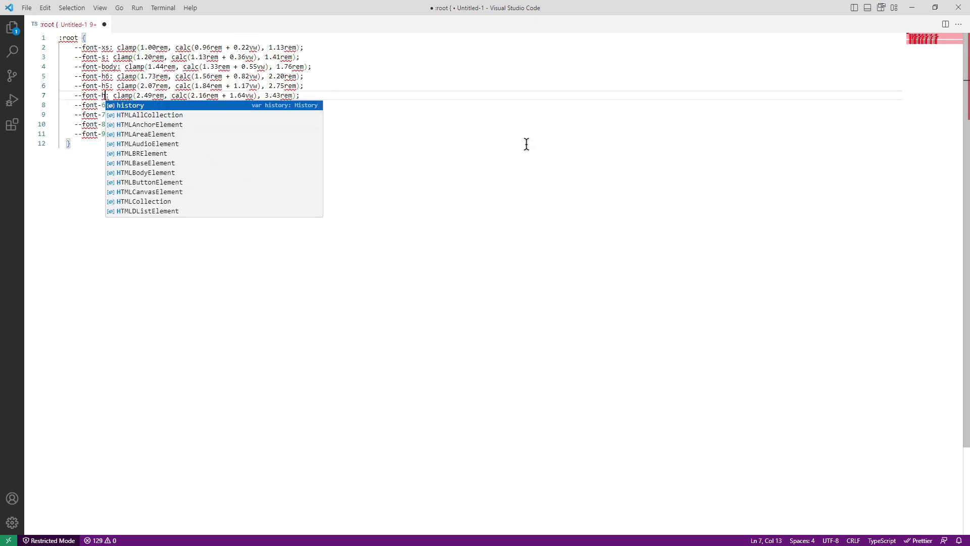
{"action": "type", "text": "4"}
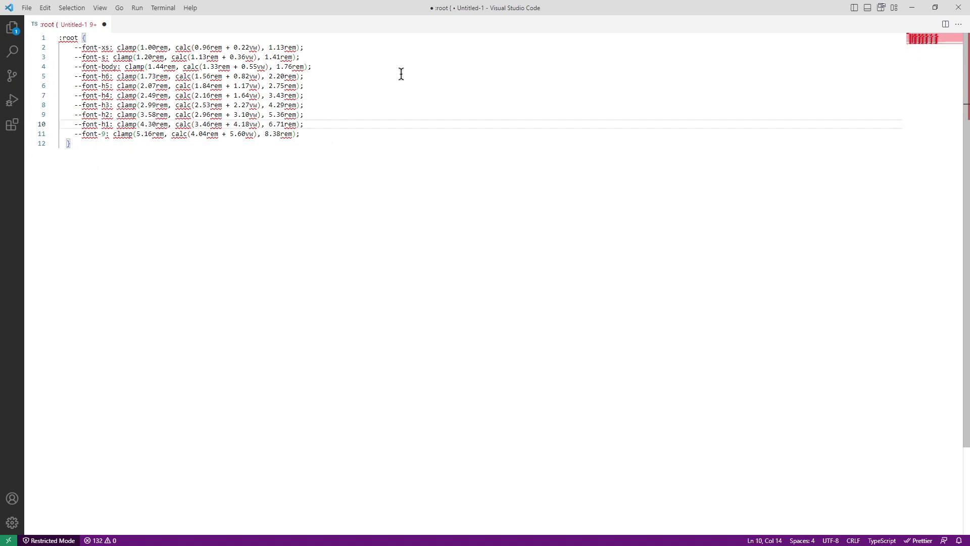
{"action": "left_click", "coordinate": [351, 240]}
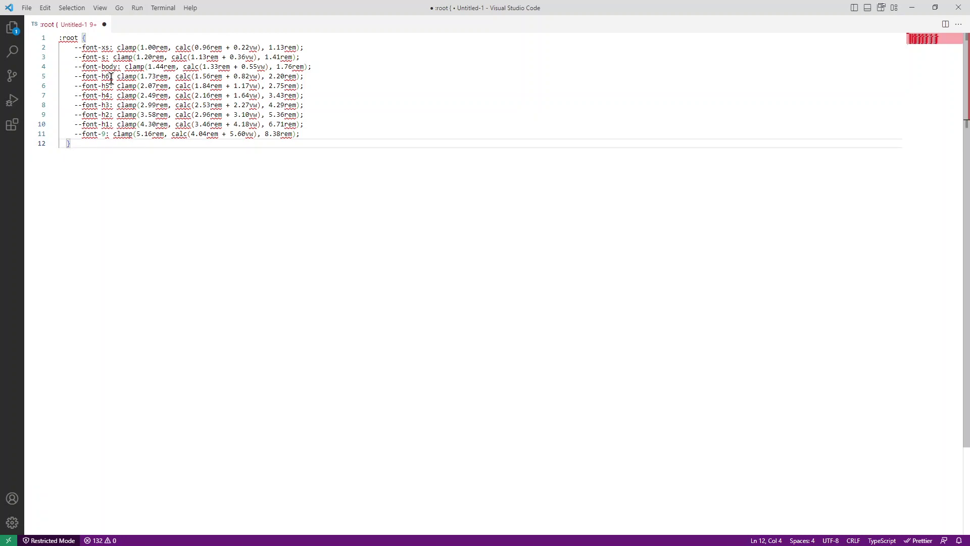
Step: Rename the variable --font-9 to --font-display-1
{"action": "mouse_move", "coordinate": [106, 48]}
{"action": "left_click", "coordinate": [108, 136]}
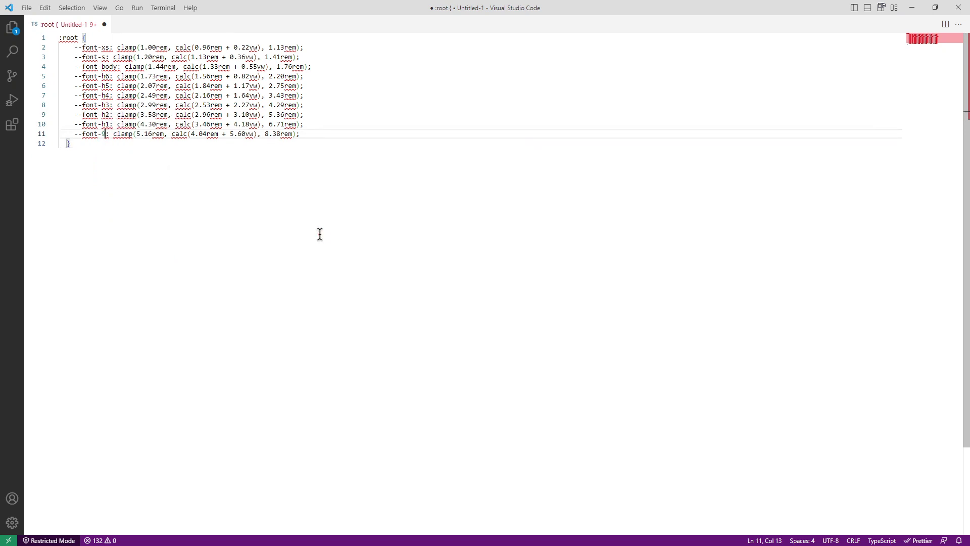
{"action": "key", "text": "BackSpace"}
{"action": "type", "text": "display"}
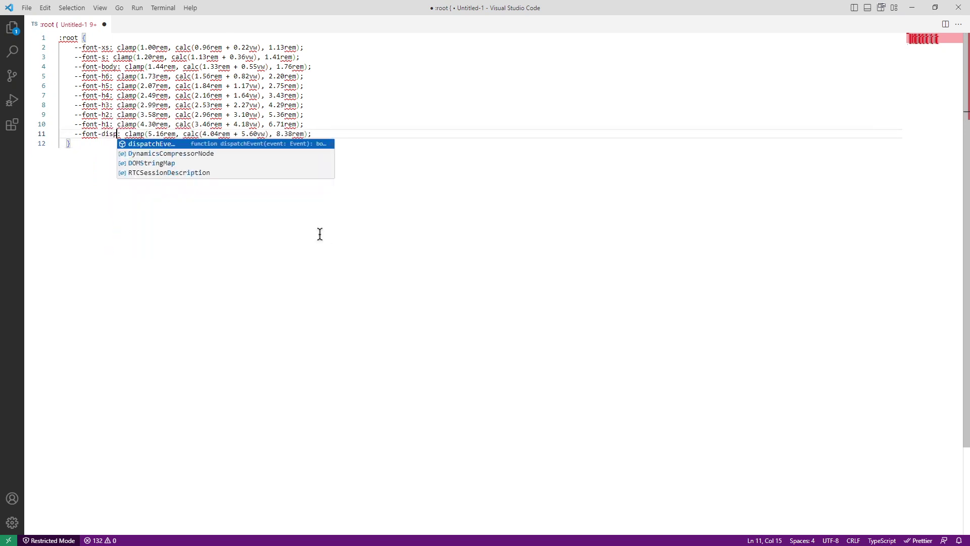
{"action": "type", "text": "-1"}
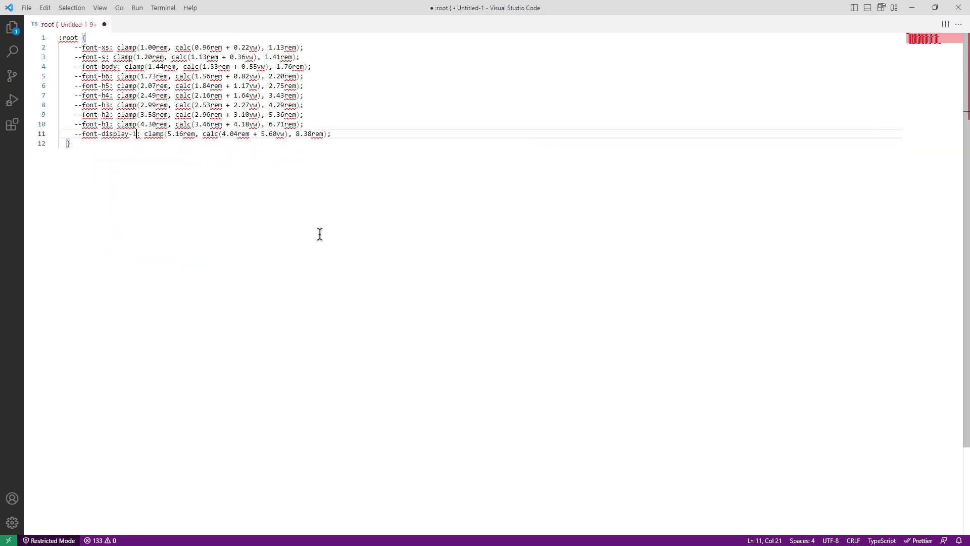
{"action": "left_click", "coordinate": [306, 249]}
{"action": "left_click", "coordinate": [337, 135]}
Step: Switch to the browser and extend Utopia's type scale upward by one more scale step
{"action": "left_click", "coordinate": [912, 8]}
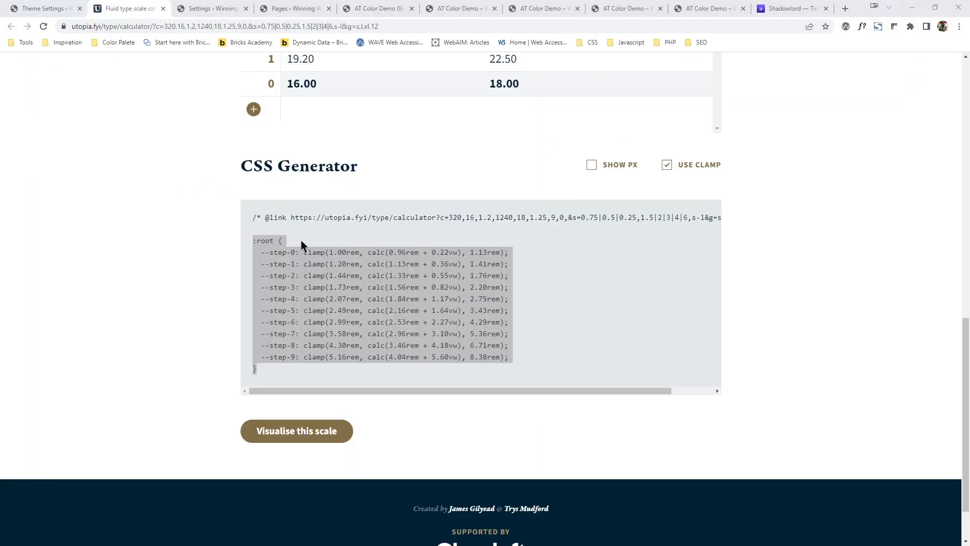
{"action": "scroll", "coordinate": [326, 301], "scroll_direction": "up", "scroll_amount": 7}
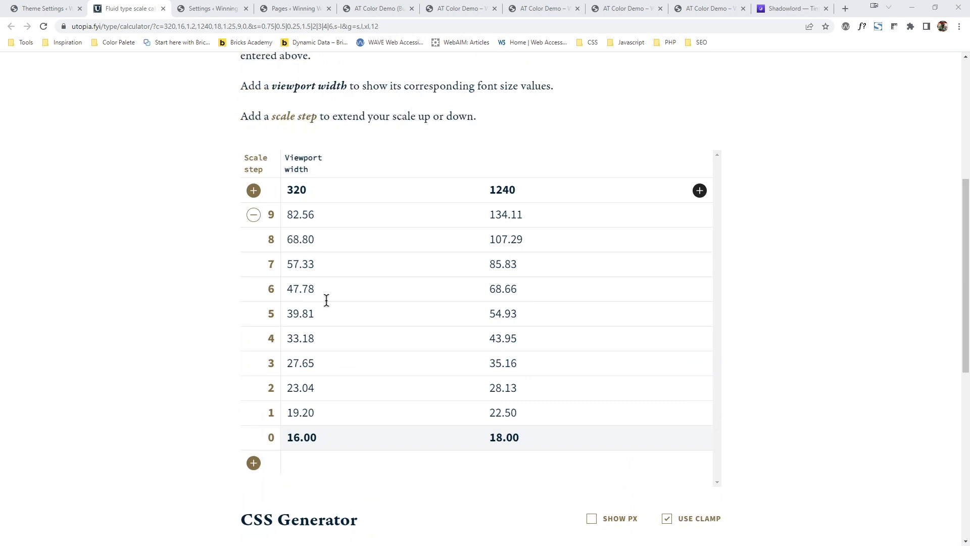
{"action": "left_click", "coordinate": [254, 190]}
{"action": "scroll", "coordinate": [277, 306], "scroll_direction": "down", "scroll_amount": 8}
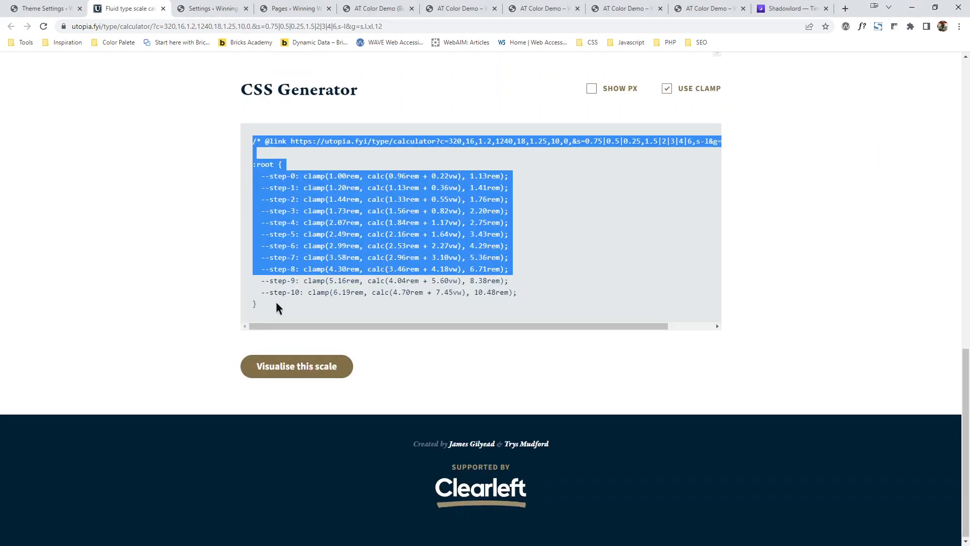
Step: Copy the --step-10 clamp declaration from the CSS Generator output
{"action": "left_click_drag", "start_coordinate": [261, 281], "coordinate": [532, 287]}
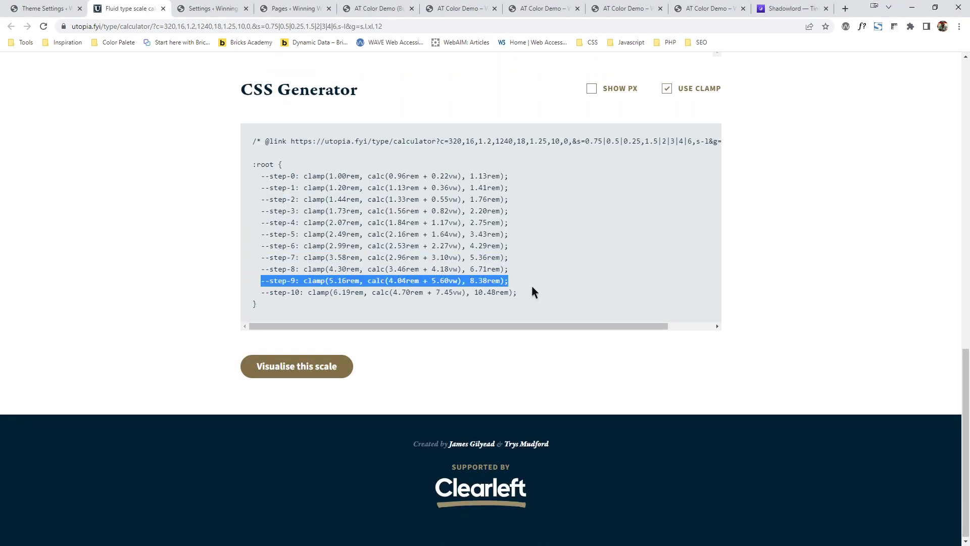
{"action": "left_click_drag", "start_coordinate": [263, 292], "coordinate": [511, 306]}
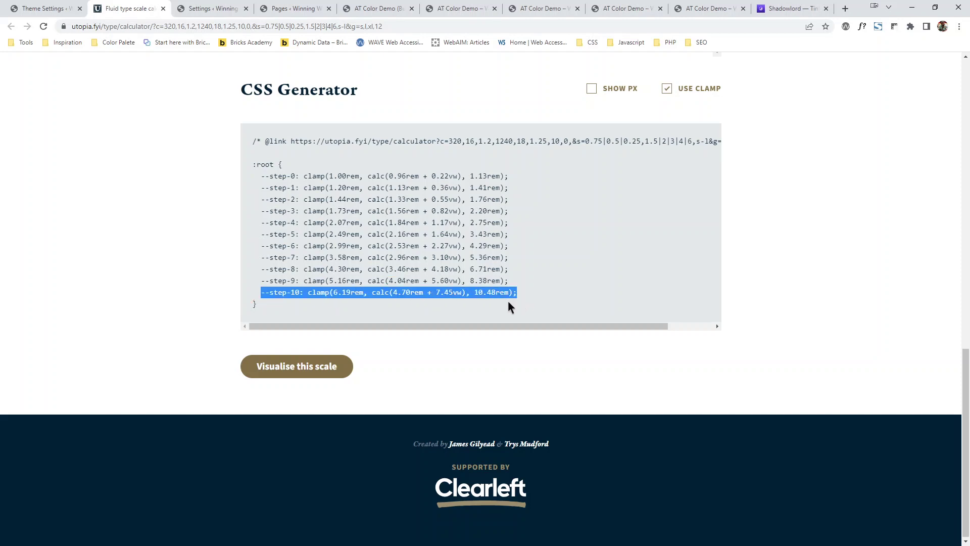
{"action": "right_click", "coordinate": [507, 294]}
{"action": "left_click", "coordinate": [549, 302]}
Step: Switch to Visual Studio Code and paste the copied declaration on a new line after --font-display-1
{"action": "key", "text": "alt+Tab"}
{"action": "left_click", "coordinate": [637, 383]}
{"action": "left_click", "coordinate": [331, 135]}
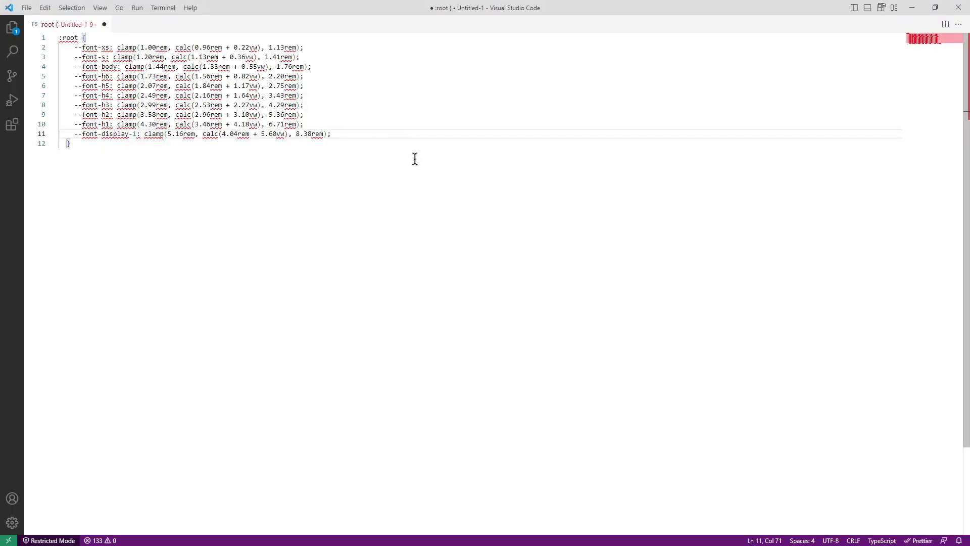
{"action": "key", "text": "Return"}
{"action": "key", "text": "ctrl+v"}
Step: Rename the pasted variable --step-10 to --font-display-2
{"action": "left_click_drag", "start_coordinate": [84, 144], "coordinate": [109, 145]}
{"action": "type", "text": "font"}
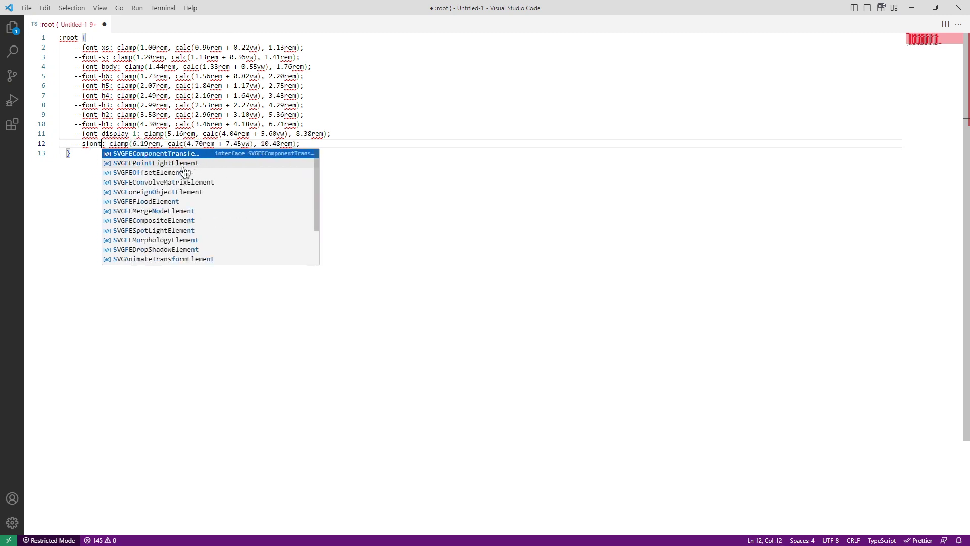
{"action": "key", "text": "BackSpace"}
{"action": "key", "text": "BackSpace"}
{"action": "key", "text": "BackSpace"}
{"action": "key", "text": "BackSpace"}
{"action": "key", "text": "BackSpace"}
{"action": "type", "text": "f"}
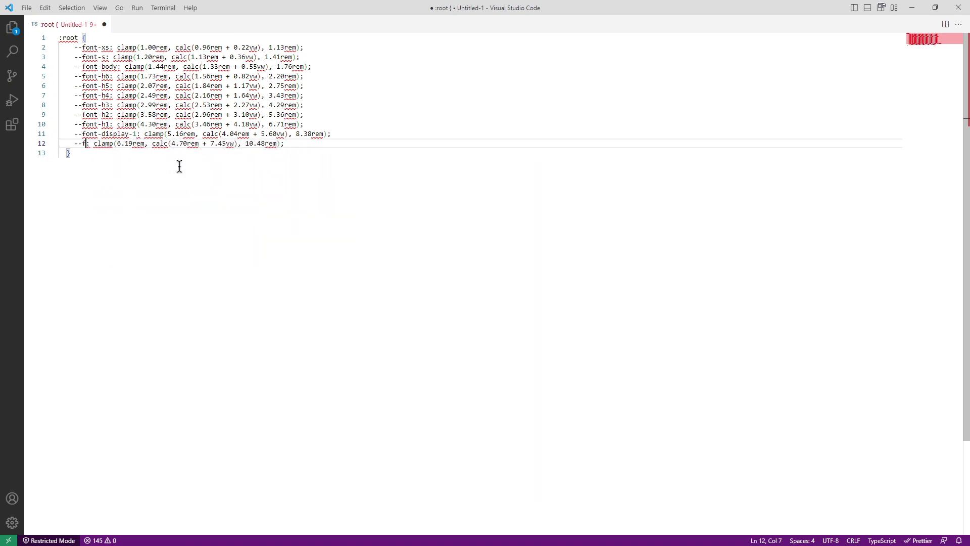
{"action": "type", "text": "ont-displa"}
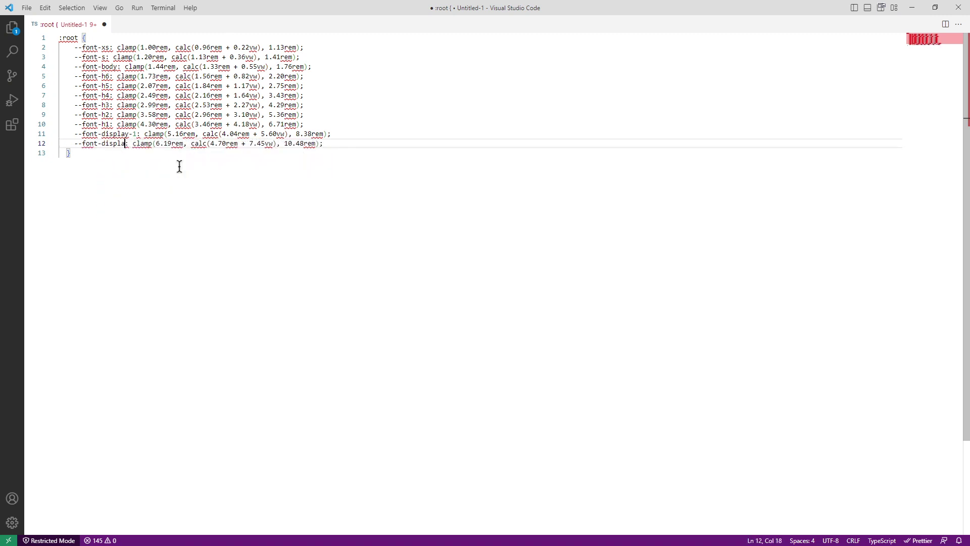
{"action": "type", "text": "y-2"}
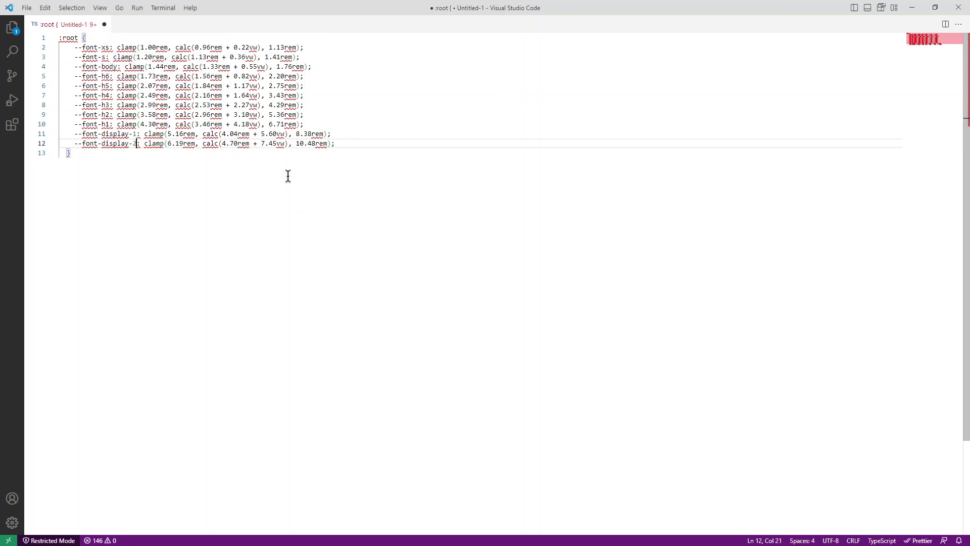
Step: Insert an empty line below the :root opening brace and set the file's language mode to CSS
{"action": "left_click", "coordinate": [97, 38]}
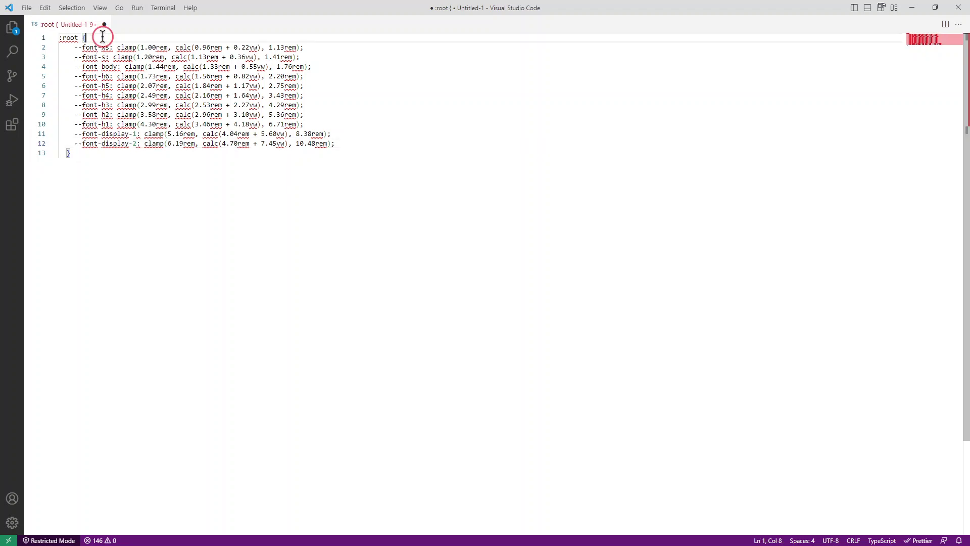
{"action": "key", "text": "Return"}
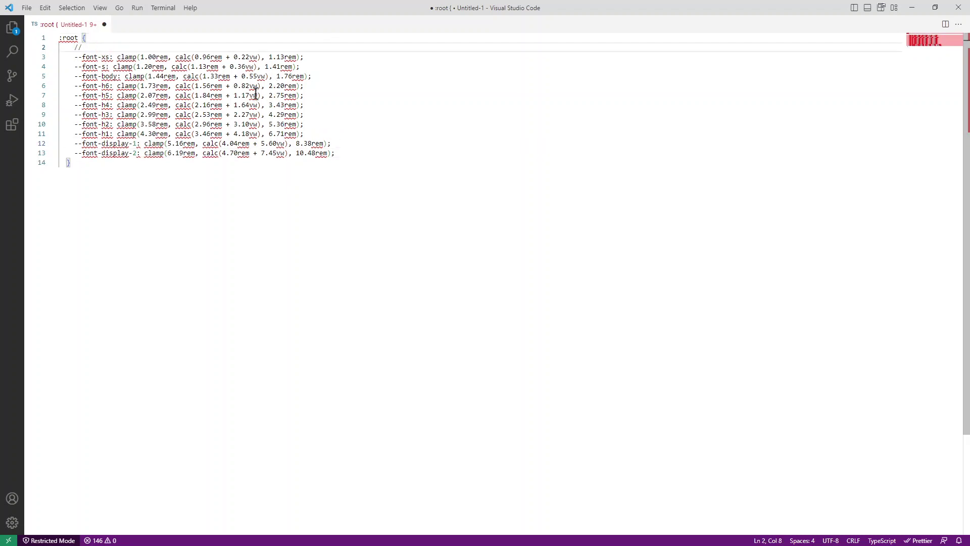
{"action": "key", "text": "BackSpace"}
{"action": "left_click", "coordinate": [882, 540]}
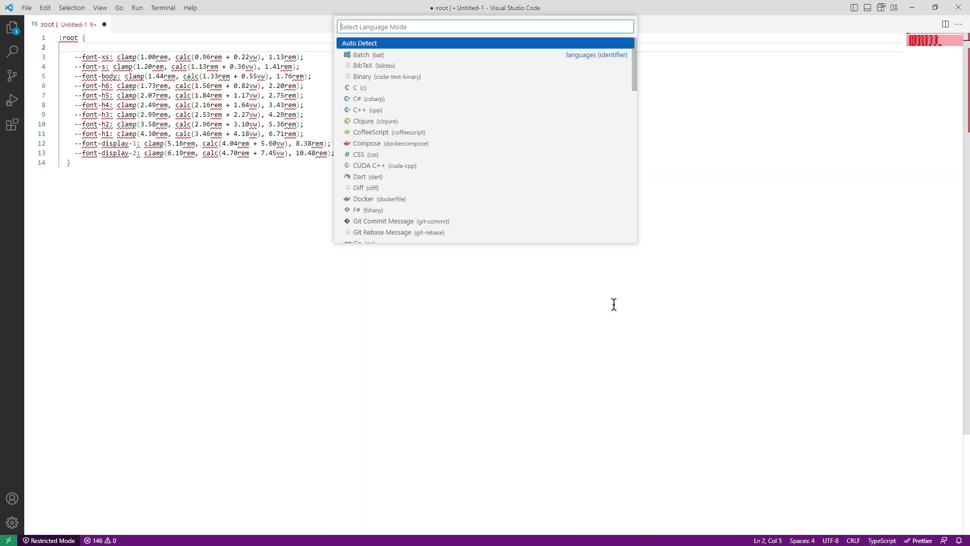
{"action": "type", "text": "c"}
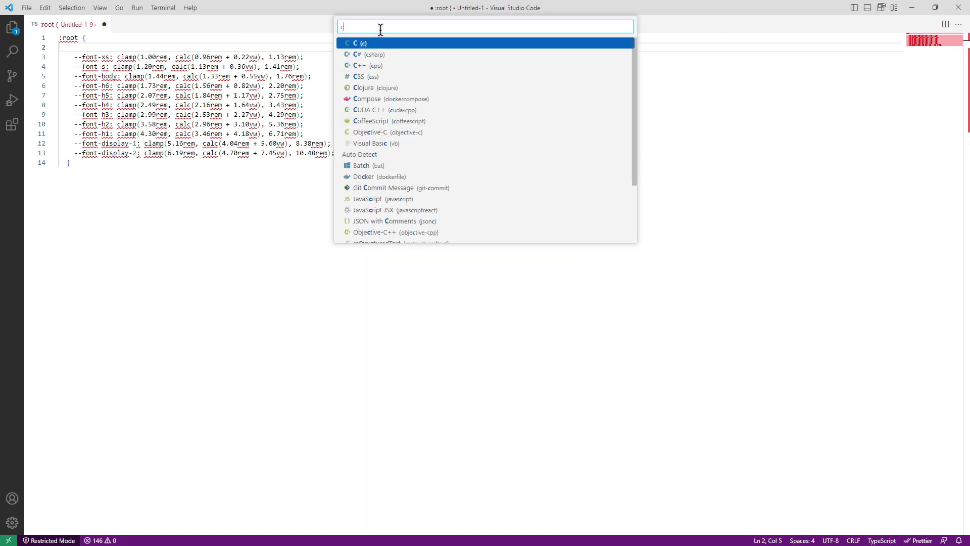
{"action": "type", "text": "ss"}
{"action": "left_click", "coordinate": [383, 43]}
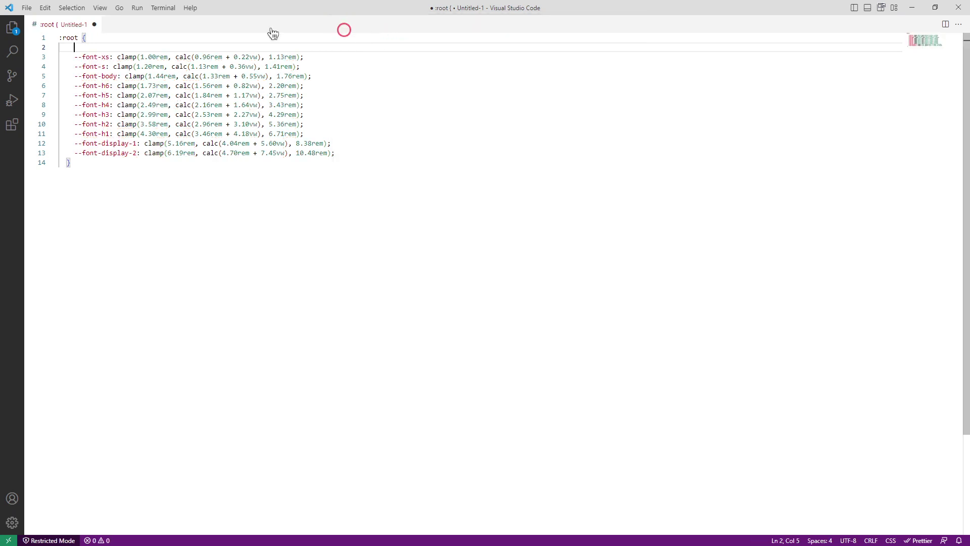
Step: Add the comment "Typography" on the empty line above --font-xs and remove the closing brace's indentation
{"action": "left_click", "coordinate": [98, 47]}
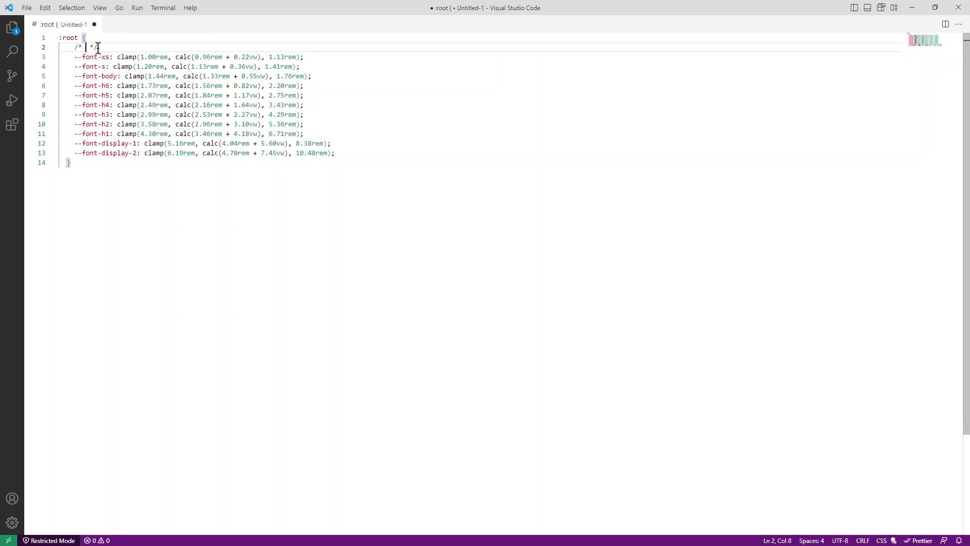
{"action": "type", "text": "Typography"}
{"action": "left_click_drag", "start_coordinate": [251, 195], "coordinate": [17, 174]}
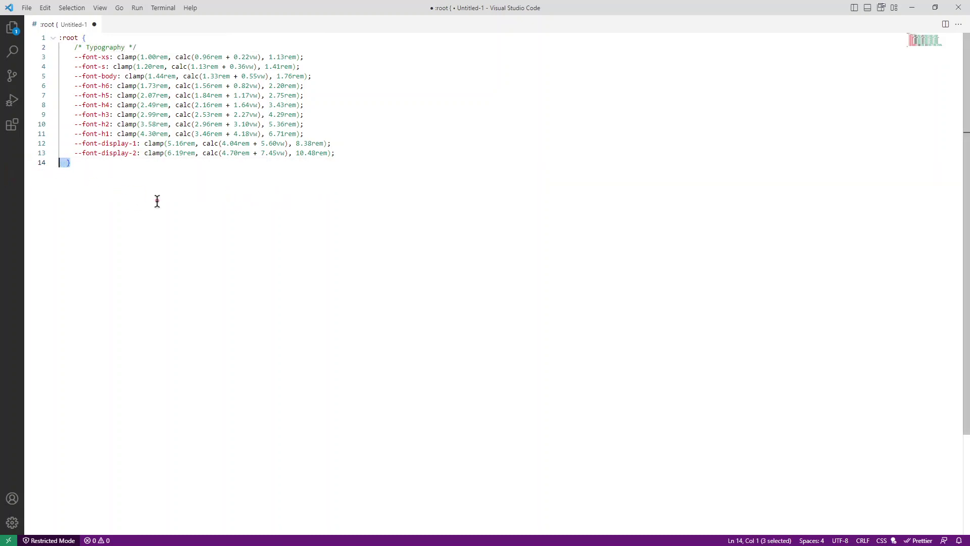
{"action": "type", "text": "}"}
{"action": "left_click", "coordinate": [135, 223]}
Step: Insert two empty lines between --font-display-2 and the closing brace
{"action": "left_click", "coordinate": [347, 154]}
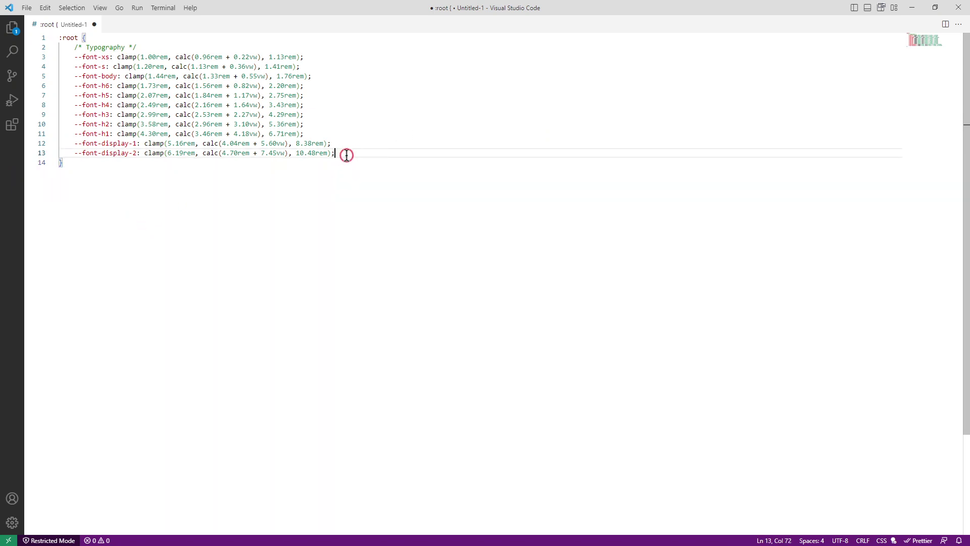
{"action": "key", "text": "Return"}
{"action": "key", "text": "Return"}
Step: Add the comment "Colors" above the Typography section, with empty lines before and after it
{"action": "left_click", "coordinate": [98, 38]}
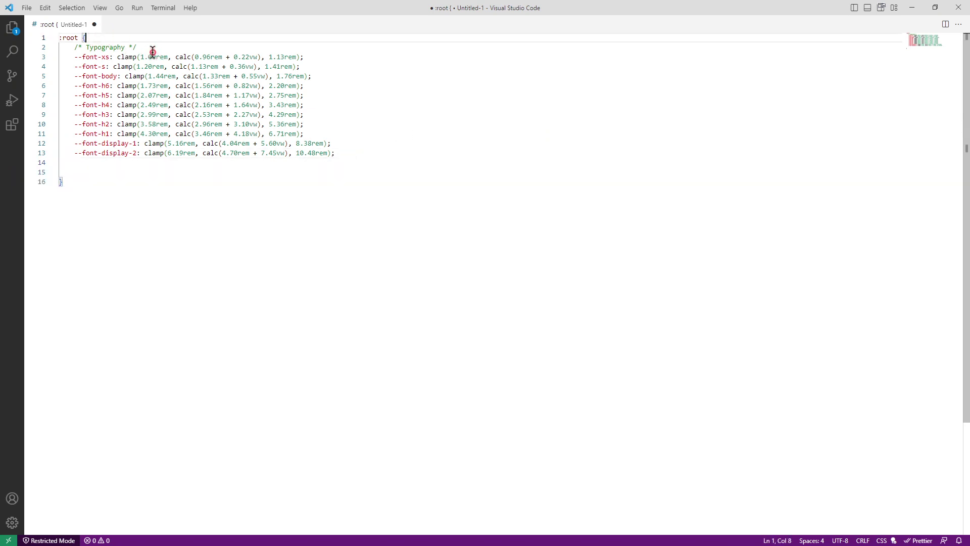
{"action": "key", "text": "Return"}
{"action": "key", "text": "Return"}
{"action": "type", "text": "Color"}
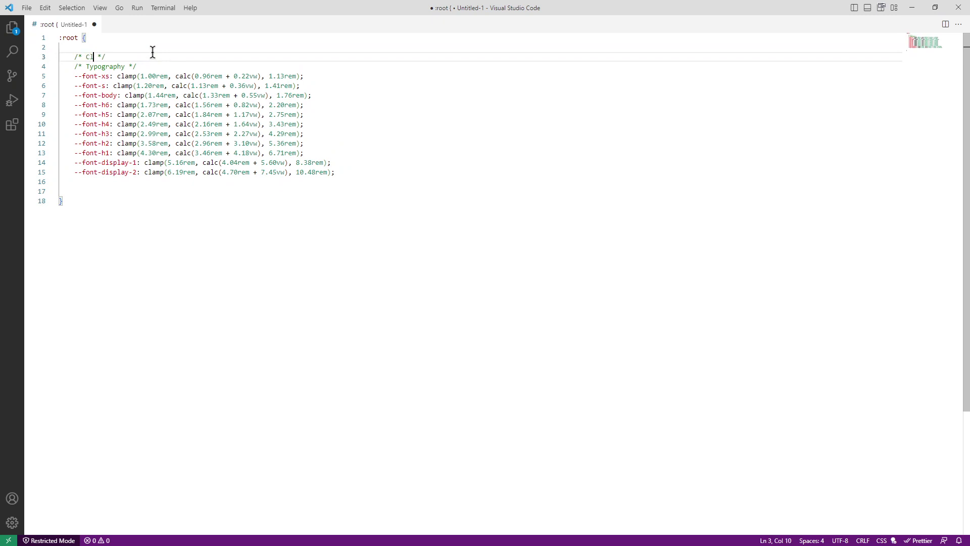
{"action": "left_click", "coordinate": [145, 58]}
{"action": "key", "text": "Return"}
{"action": "key", "text": "Return"}
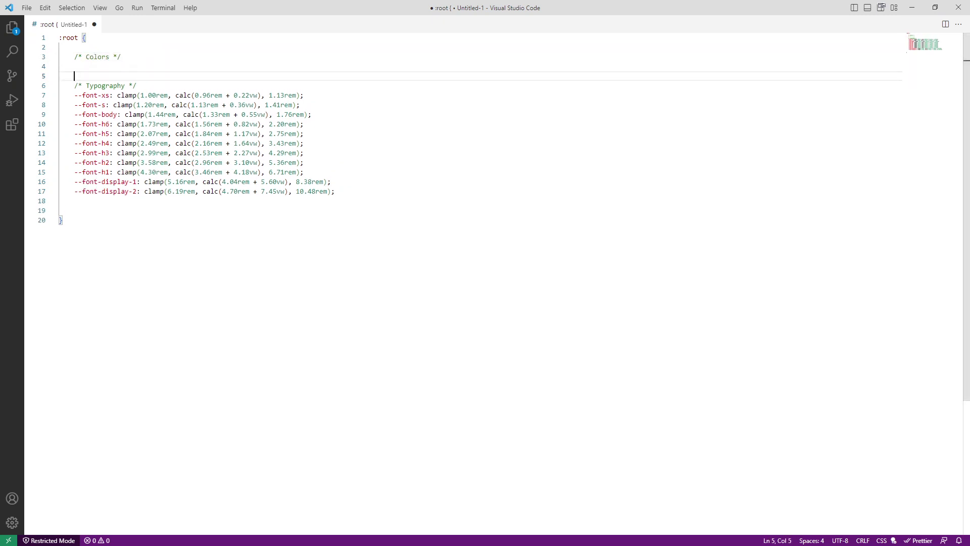
Step: Paste under the Colors comment --color-primary #254565, --color-secondary #5BB6D5, --color-action #DB405C, --color-accent #BFBDBD, --color-shade #F5F5F5 and --color-base #FFFFFF
{"action": "key", "text": "alt+Tab"}
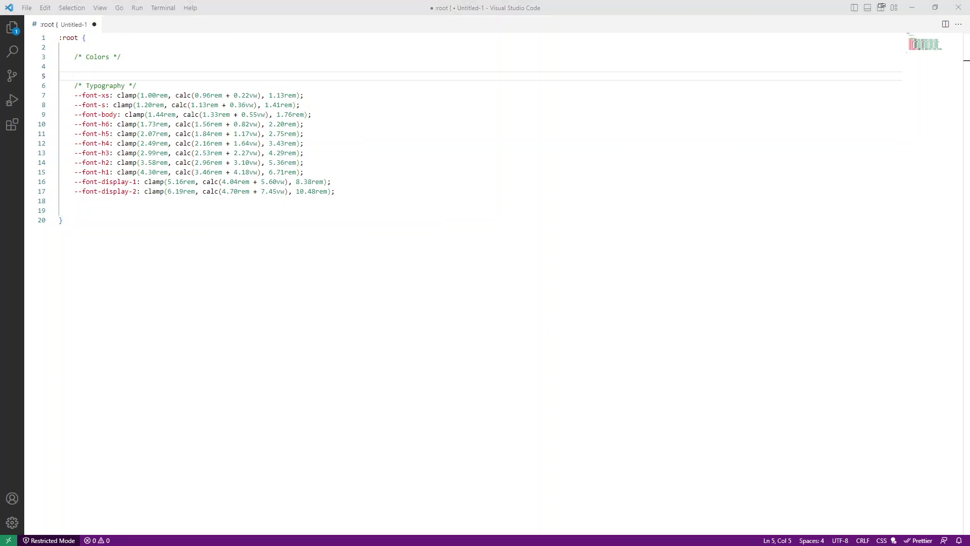
{"action": "left_click", "coordinate": [104, 69]}
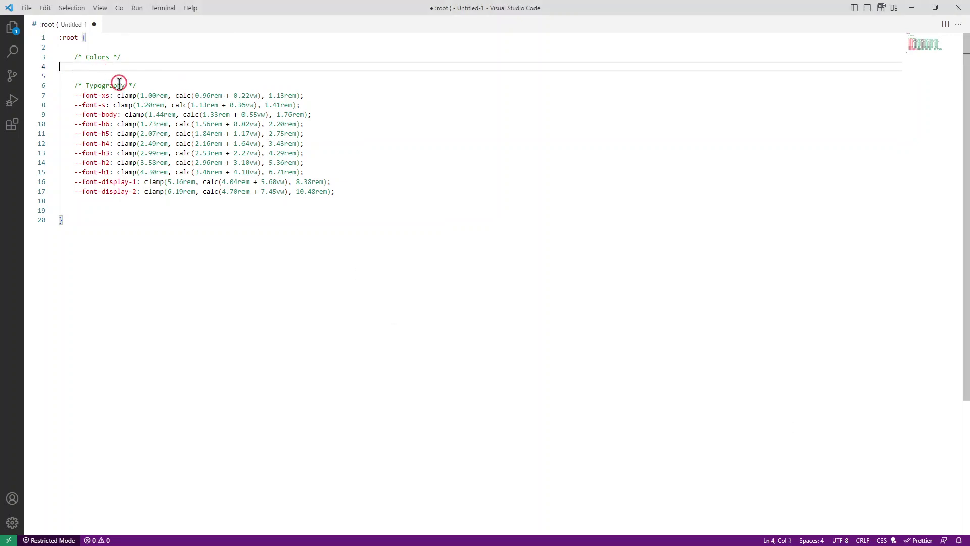
{"action": "key", "text": "ctrl+v"}
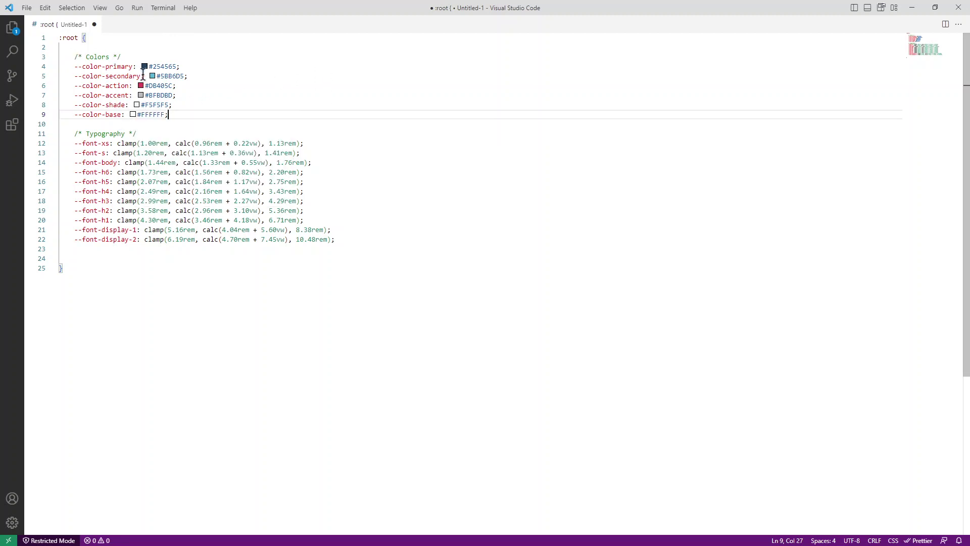
Step: Add the comment "Spaces & Gap" below the typography variables, followed by a new line
{"action": "mouse_move", "coordinate": [146, 86]}
{"action": "left_click", "coordinate": [90, 259]}
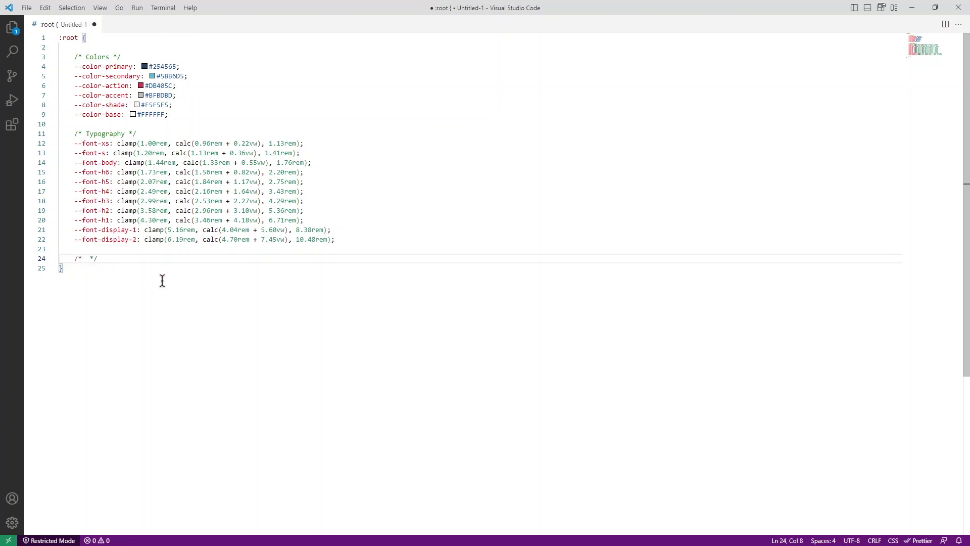
{"action": "type", "text": "Sp"}
{"action": "type", "text": "aces & Gap"}
{"action": "key", "text": "Return"}
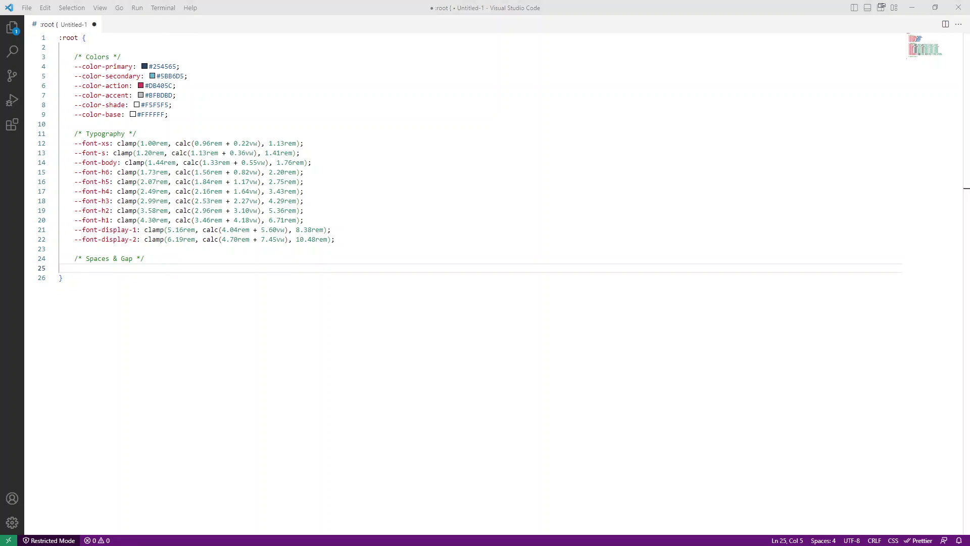
Step: Switch to the browser and open Utopia's Fluid Space Calculator
{"action": "key", "text": "alt+Tab"}
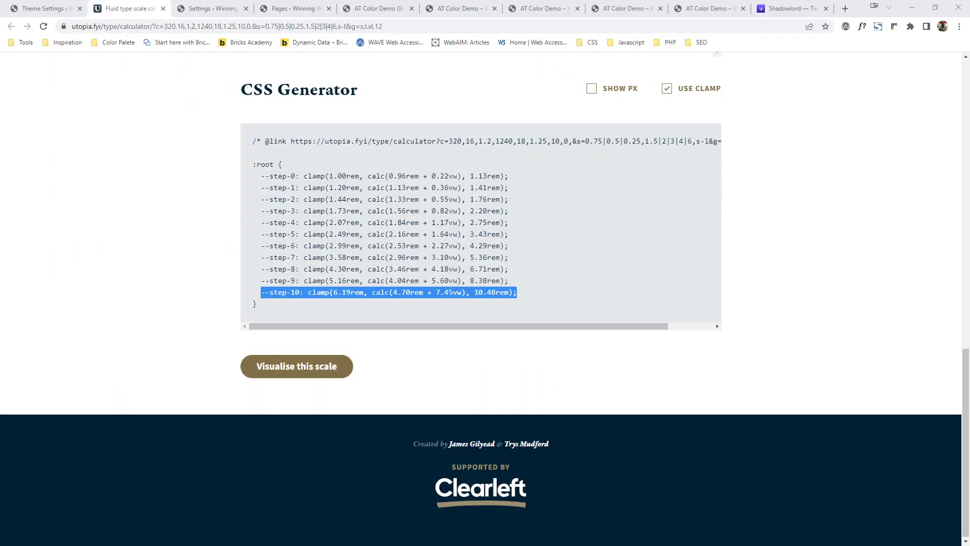
{"action": "scroll", "coordinate": [532, 133], "scroll_direction": "up", "scroll_amount": 20}
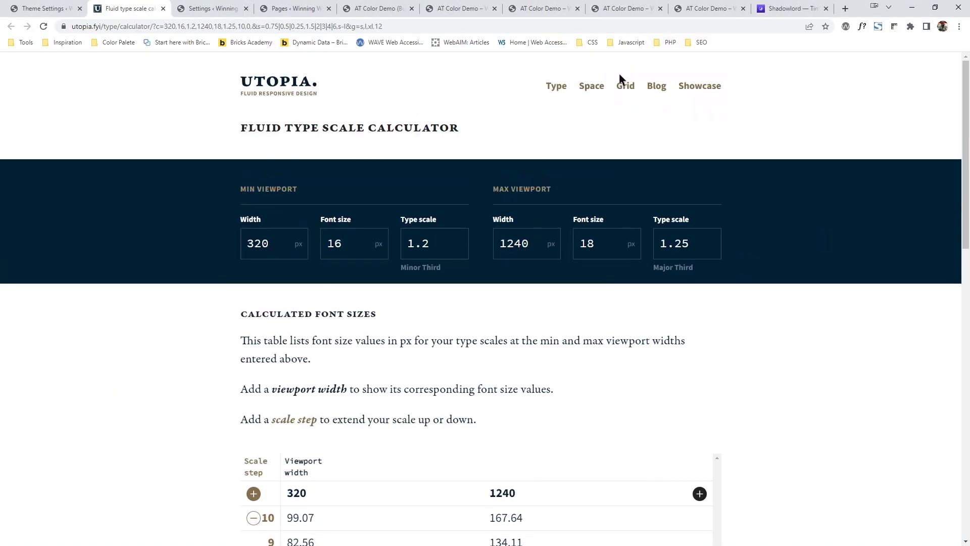
{"action": "left_click", "coordinate": [598, 90]}
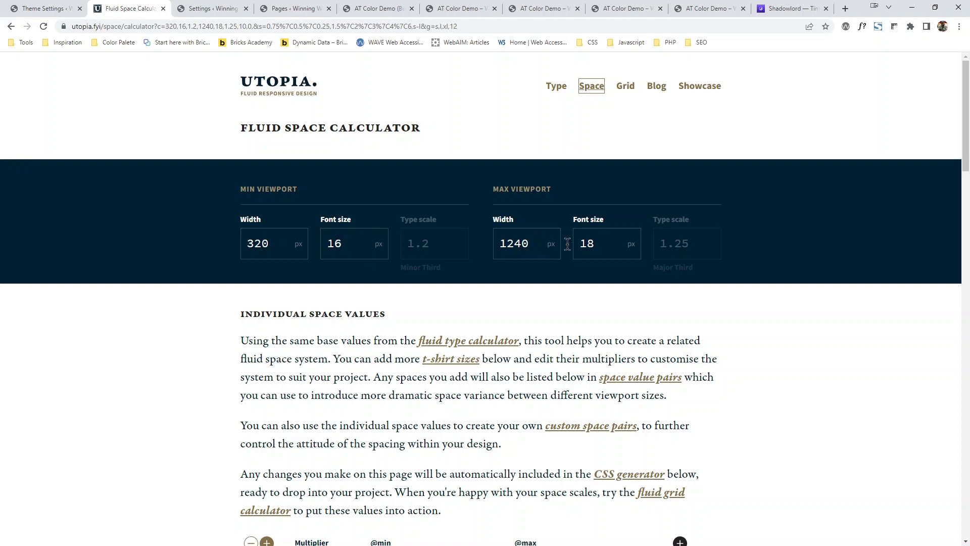
{"action": "scroll", "coordinate": [654, 238], "scroll_direction": "down", "scroll_amount": 7}
{"action": "scroll", "coordinate": [738, 250], "scroll_direction": "down", "scroll_amount": 3}
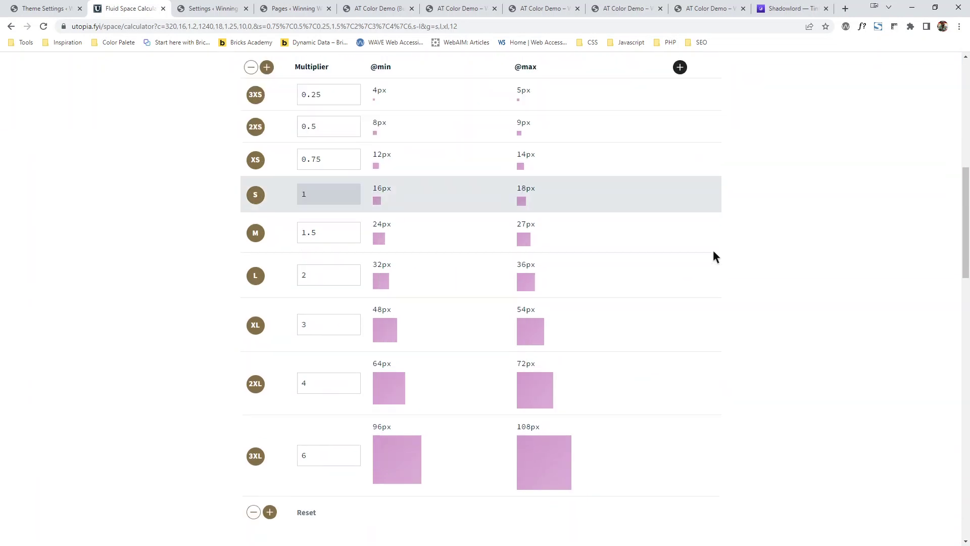
{"action": "scroll", "coordinate": [700, 253], "scroll_direction": "up", "scroll_amount": 2}
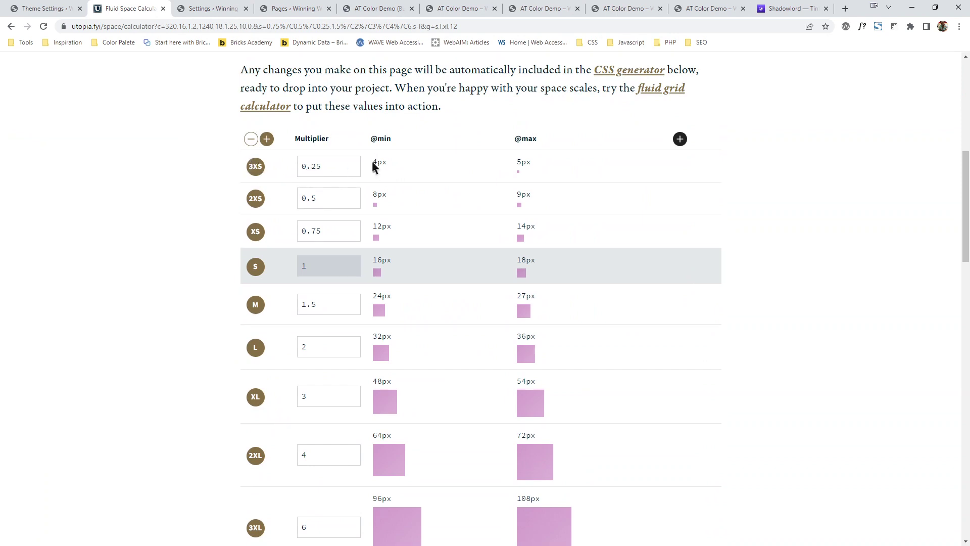
{"action": "left_click_drag", "start_coordinate": [373, 162], "coordinate": [391, 163]}
{"action": "scroll", "coordinate": [265, 263], "scroll_direction": "down", "scroll_amount": 6}
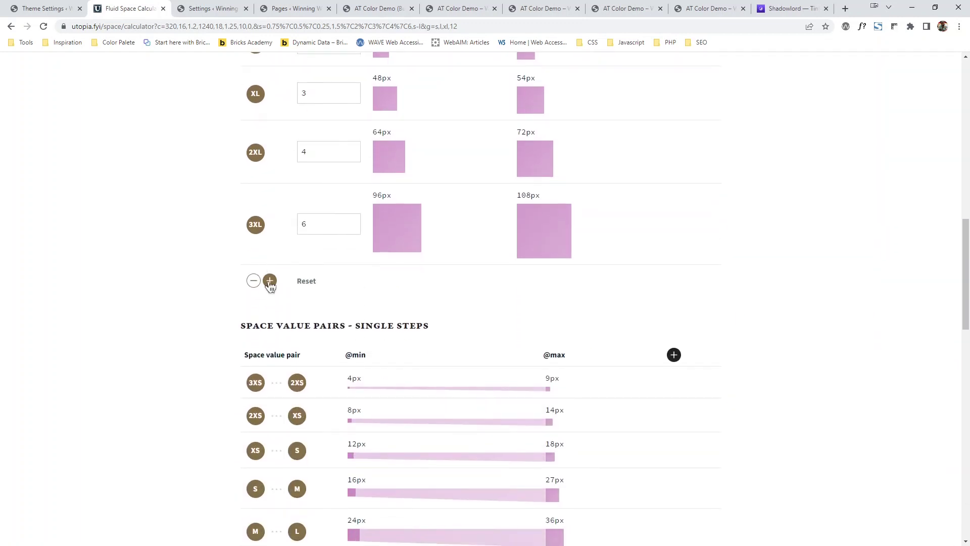
Step: Add three more sizes, 4XL, 5XL and 6XL, to the individual space values
{"action": "left_click", "coordinate": [269, 281]}
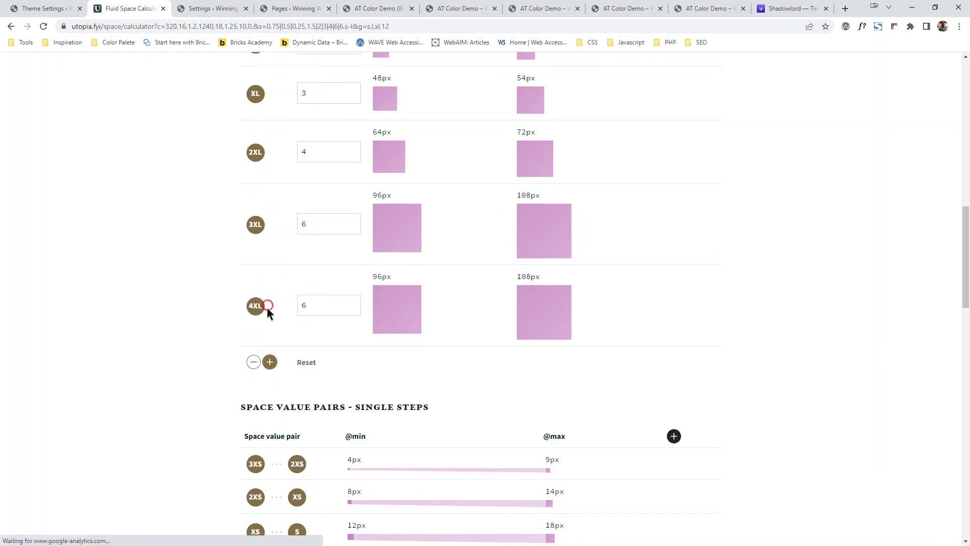
{"action": "left_click", "coordinate": [269, 362]}
{"action": "left_click", "coordinate": [270, 443]}
{"action": "scroll", "coordinate": [280, 404], "scroll_direction": "down", "scroll_amount": 2}
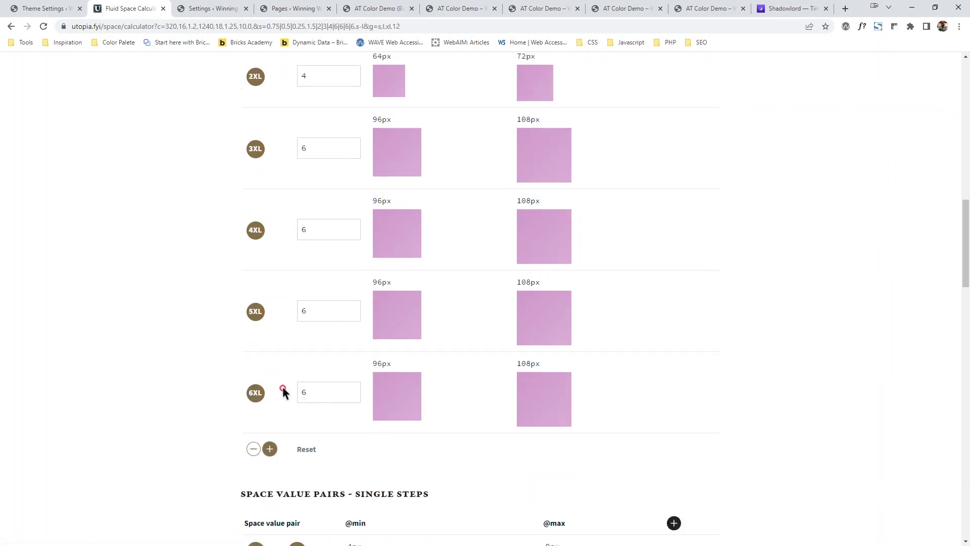
{"action": "scroll", "coordinate": [283, 390], "scroll_direction": "down", "scroll_amount": 2}
{"action": "left_click_drag", "start_coordinate": [517, 288], "coordinate": [538, 287]}
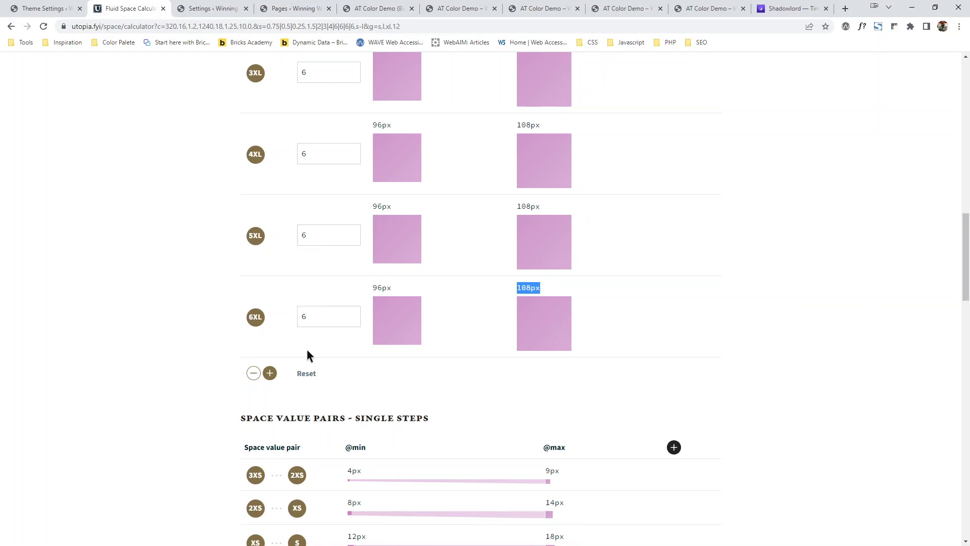
Step: Copy the generated clamp variables from --space-3xs to --space-6xl in the CSS Generator
{"action": "scroll", "coordinate": [858, 350], "scroll_direction": "down", "scroll_amount": 15}
{"action": "scroll", "coordinate": [757, 322], "scroll_direction": "down", "scroll_amount": 7}
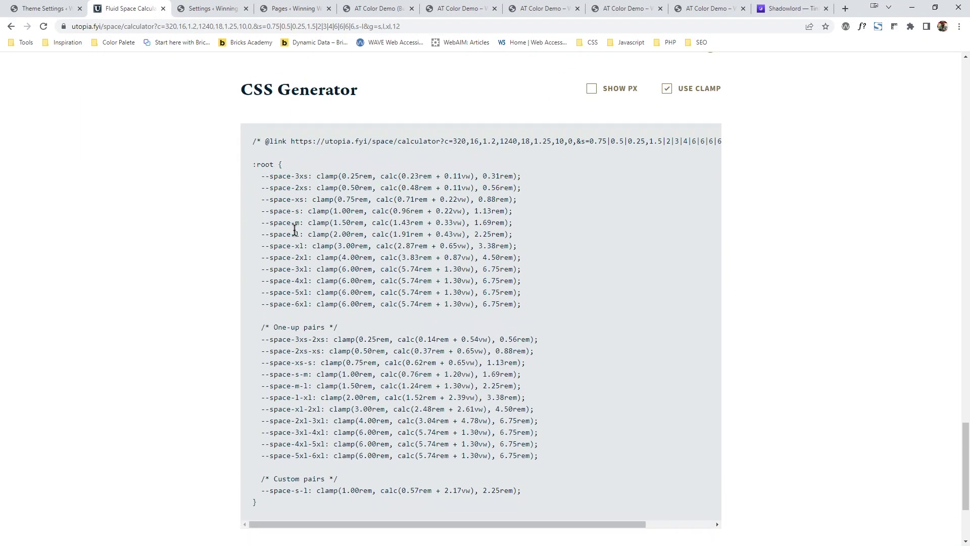
{"action": "left_click_drag", "start_coordinate": [259, 177], "coordinate": [525, 306]}
{"action": "right_click", "coordinate": [529, 281]}
{"action": "left_click", "coordinate": [551, 282]}
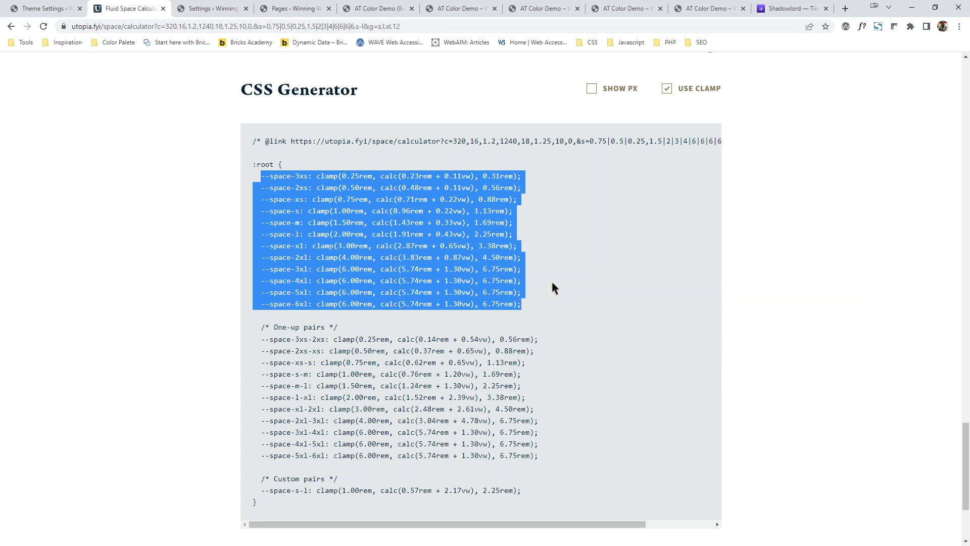
Step: Switch to Visual Studio Code, paste the space variables under the Spaces & Gap comment and align their indentation
{"action": "left_click", "coordinate": [912, 7]}
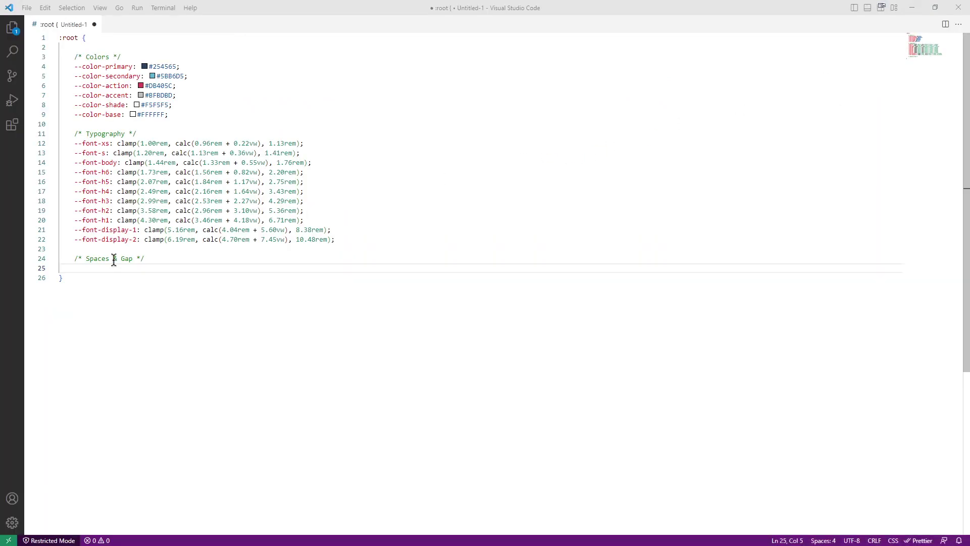
{"action": "left_click", "coordinate": [83, 270]}
{"action": "key", "text": "Tab"}
{"action": "key", "text": "ctrl+v"}
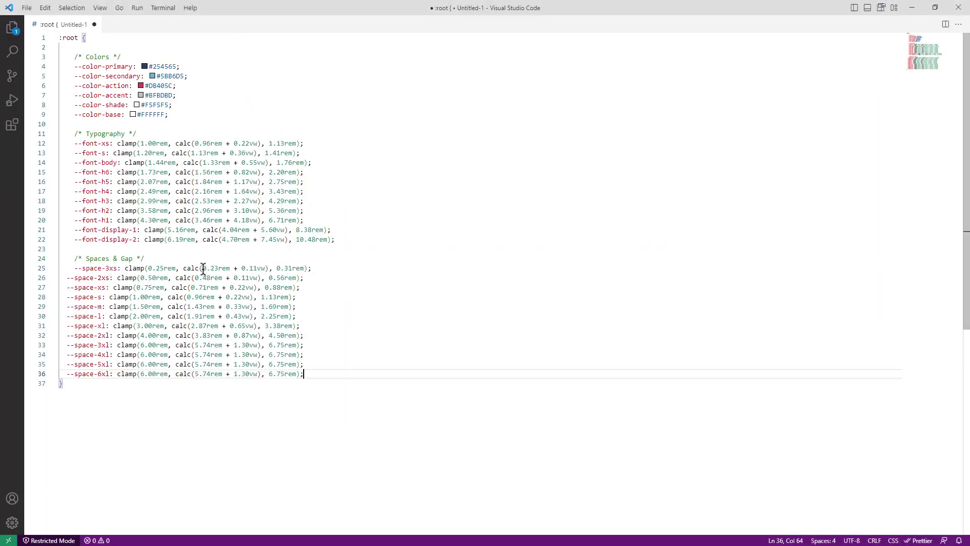
{"action": "left_click_drag", "start_coordinate": [314, 374], "coordinate": [59, 277]}
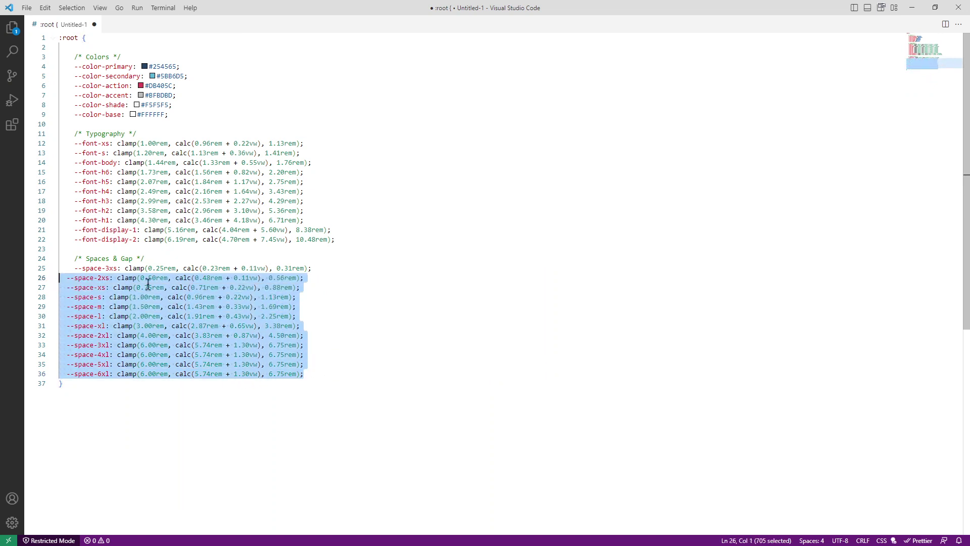
{"action": "key", "text": "Tab"}
{"action": "left_click", "coordinate": [421, 258]}
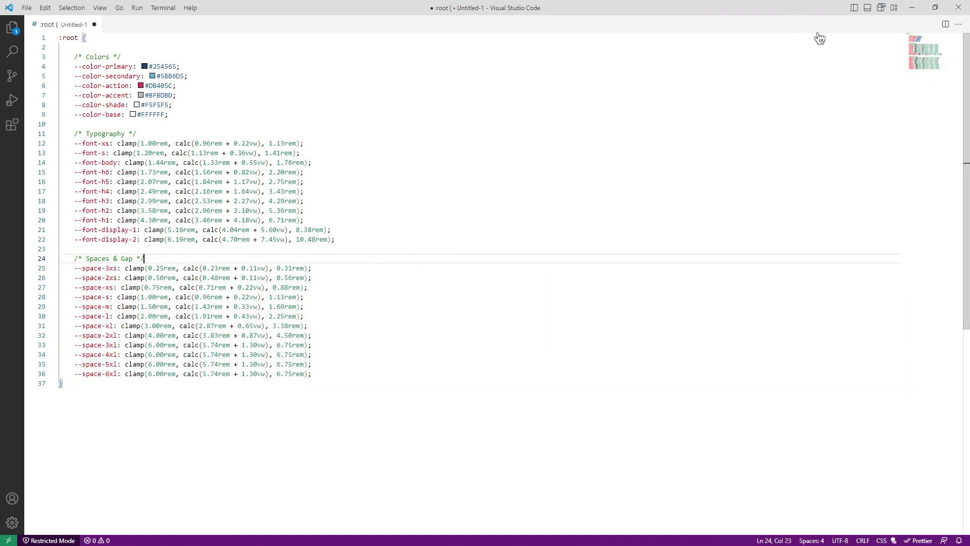
Step: Switch to the browser and go to the empty Custom CSS field in the Bricks settings
{"action": "left_click", "coordinate": [903, 8]}
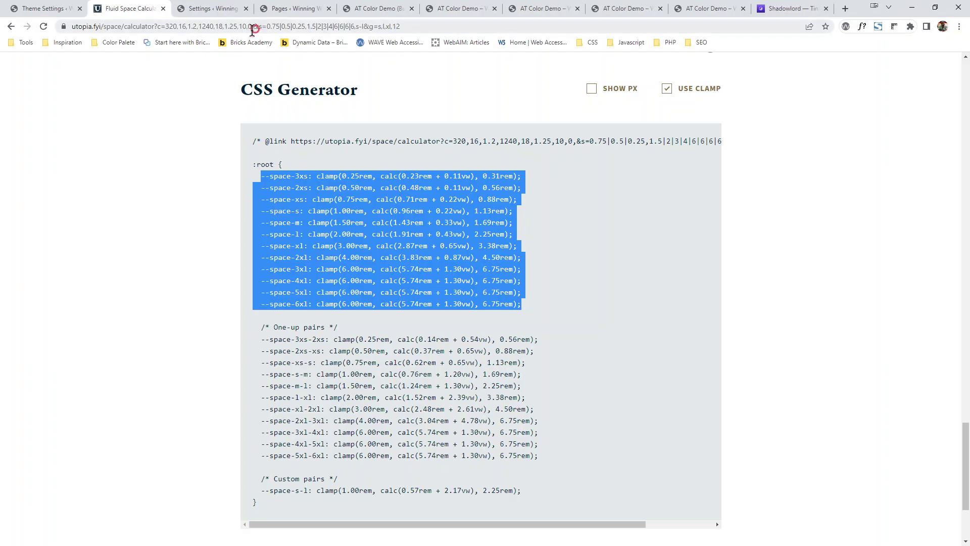
{"action": "left_click", "coordinate": [40, 8]}
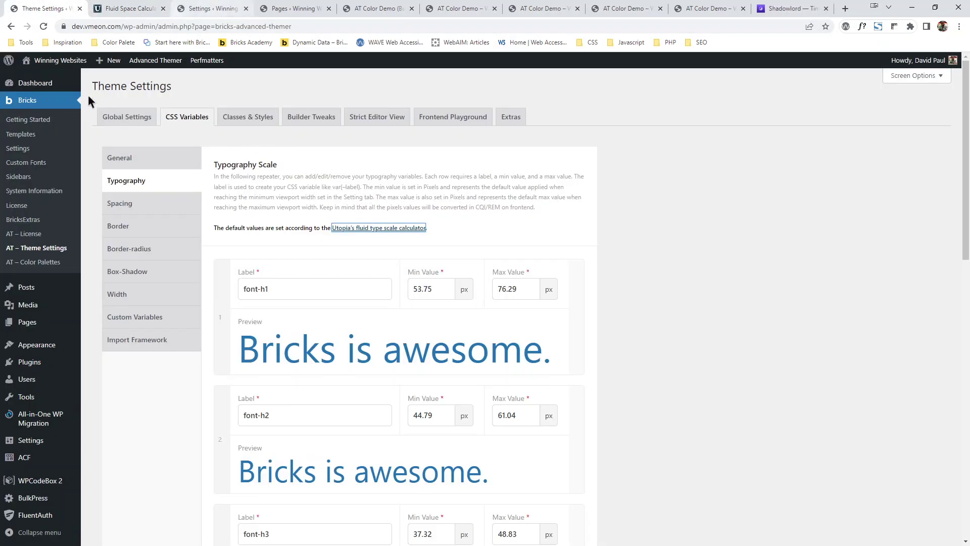
{"action": "left_click", "coordinate": [240, 10]}
{"action": "left_click", "coordinate": [315, 118]}
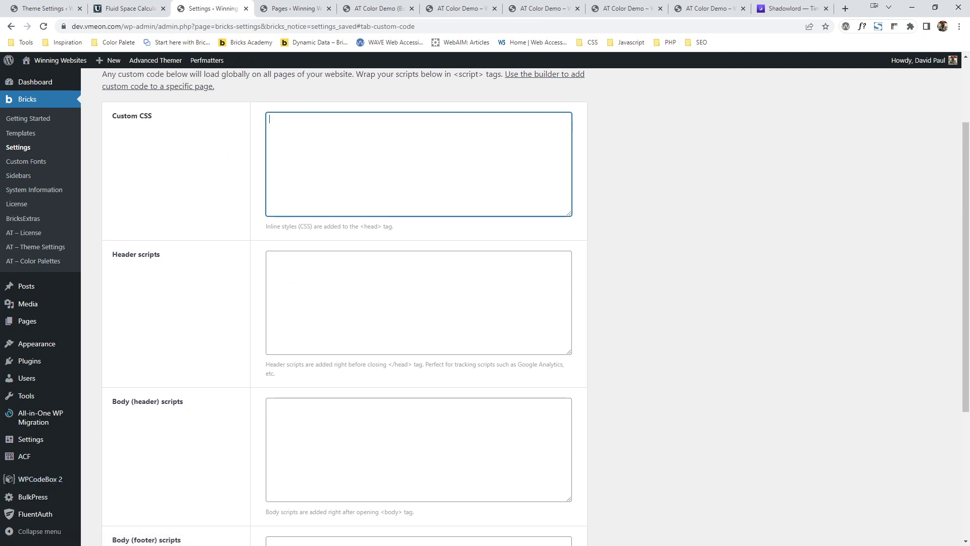
Step: In Visual Studio Code, paste the Grid block with --grid-4 to --grid-1 below --space-6xl and outdent it to match the other variables
{"action": "key", "text": "alt+Tab"}
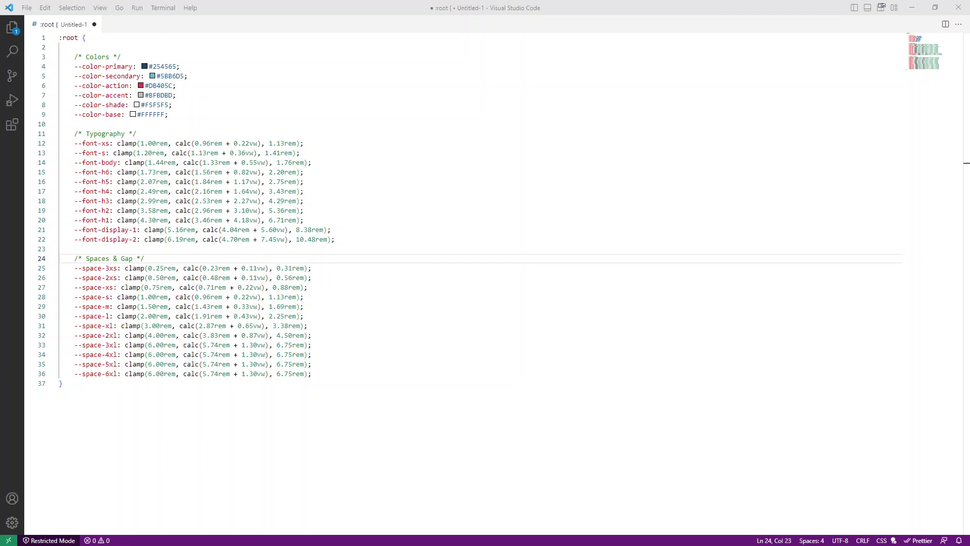
{"action": "left_click", "coordinate": [328, 369]}
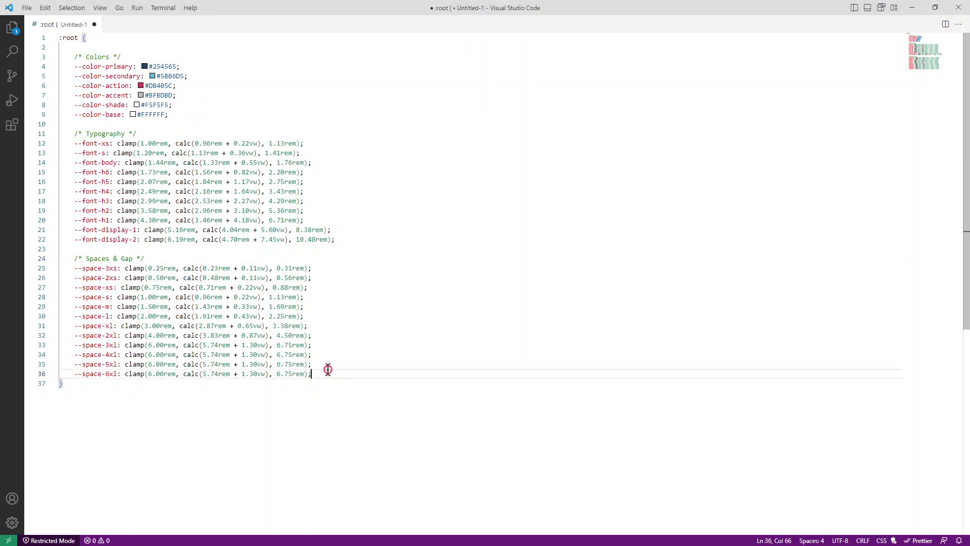
{"action": "key", "text": "Return"}
{"action": "key", "text": "ctrl+v"}
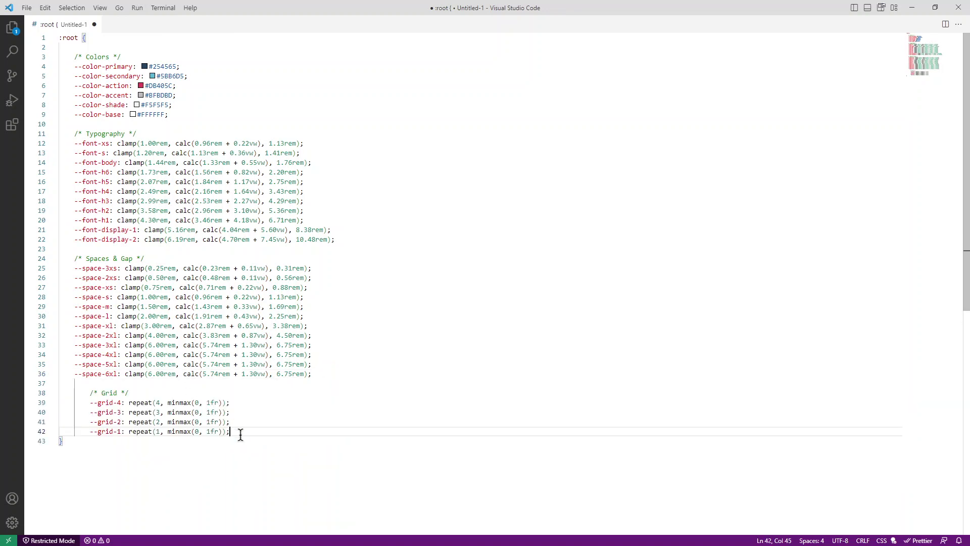
{"action": "left_click_drag", "start_coordinate": [239, 431], "coordinate": [45, 406]}
{"action": "key", "text": "shift+Tab"}
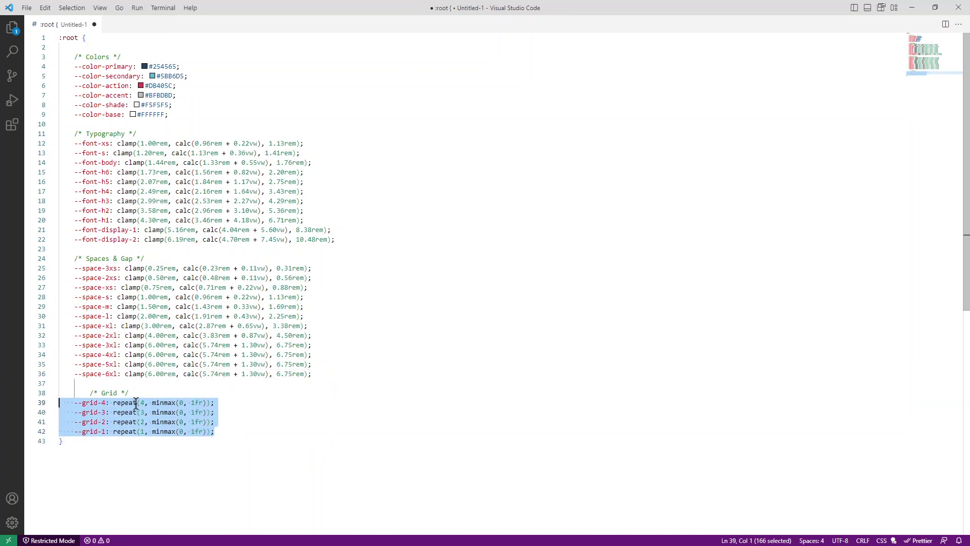
{"action": "left_click", "coordinate": [92, 393]}
{"action": "key", "text": "shift+Tab"}
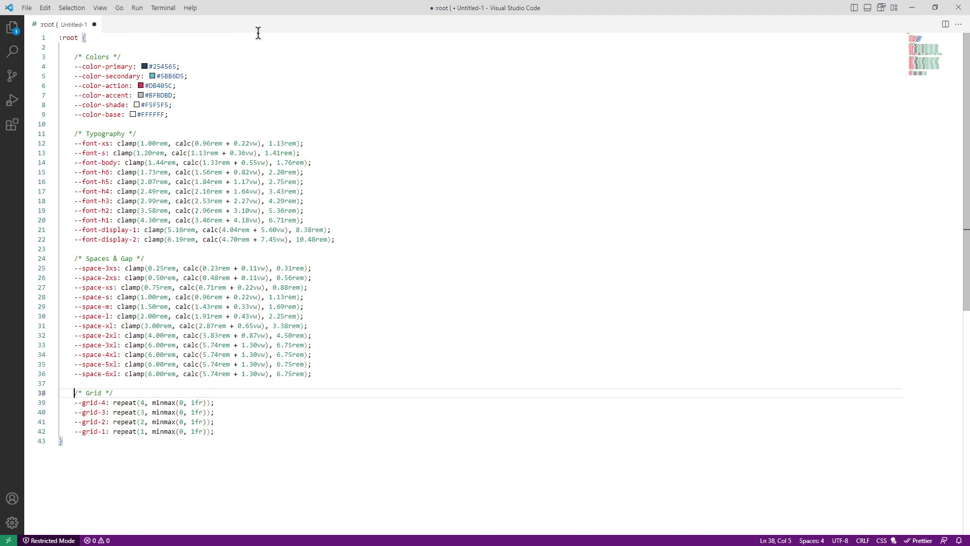
Step: Remove the blank line above the Colors comment and copy the entire :root rule
{"action": "left_click", "coordinate": [104, 47]}
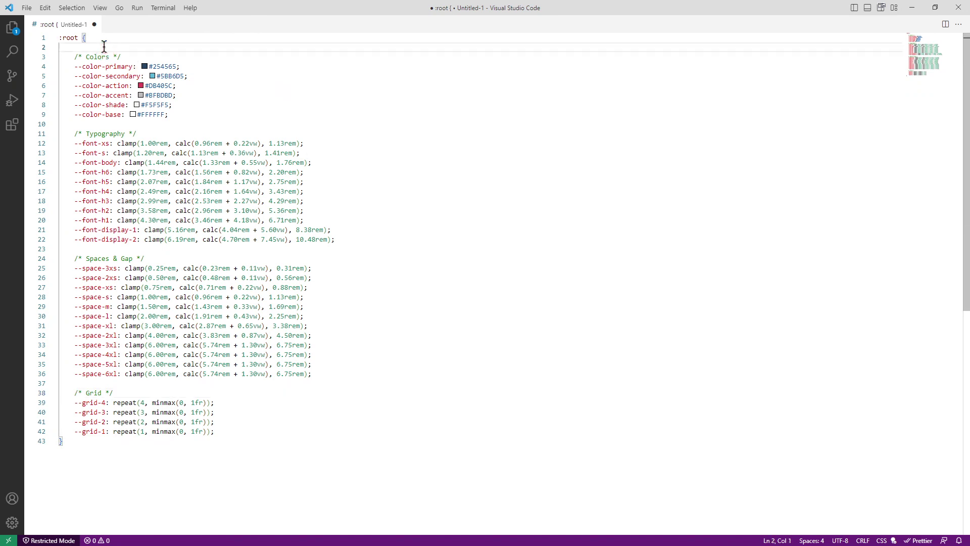
{"action": "key", "text": "Delete"}
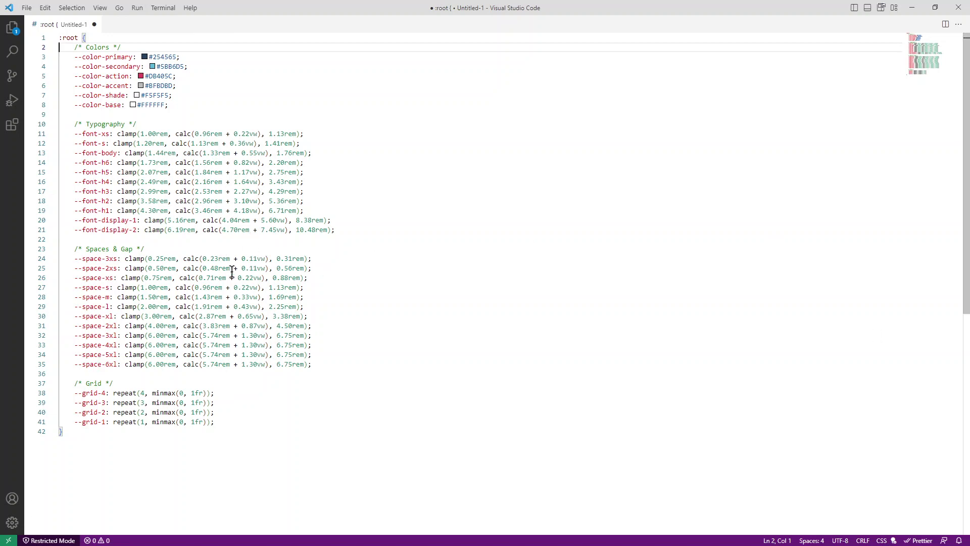
{"action": "left_click_drag", "start_coordinate": [80, 438], "coordinate": [30, 36]}
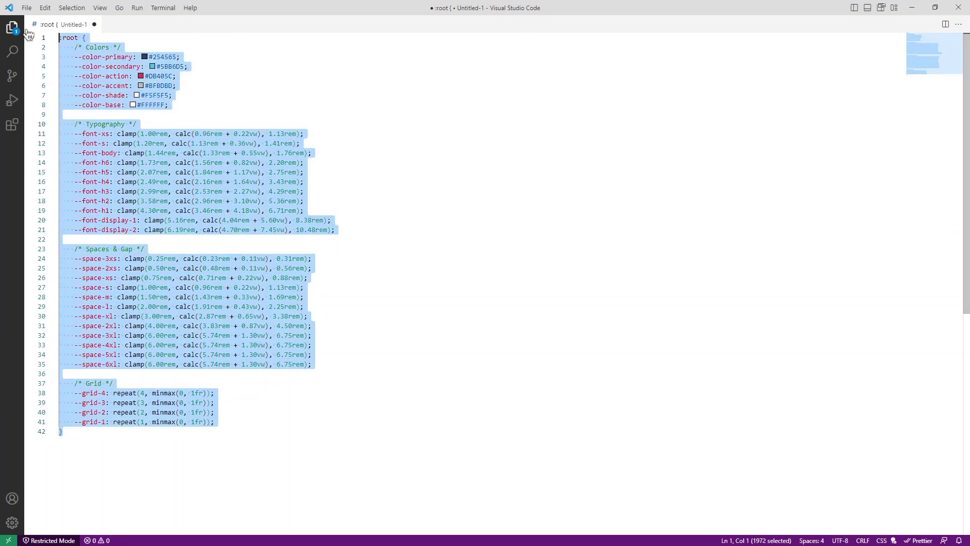
Step: Switch to the browser, paste the :root stylesheet into the Bricks Custom CSS field and save the settings
{"action": "left_click", "coordinate": [916, 6]}
{"action": "left_click", "coordinate": [303, 152]}
{"action": "key", "text": "ctrl+v"}
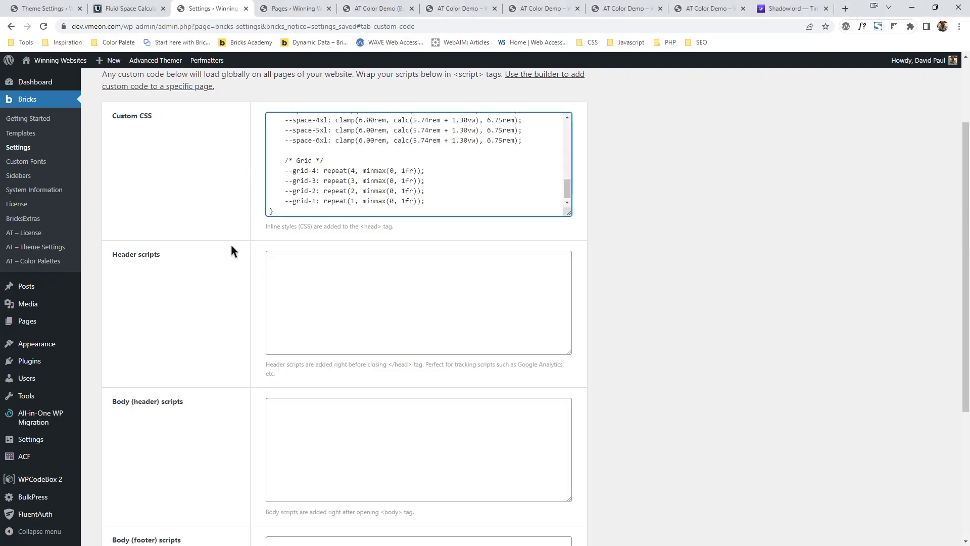
{"action": "scroll", "coordinate": [222, 303], "scroll_direction": "down", "scroll_amount": 5}
{"action": "left_click", "coordinate": [139, 472]}
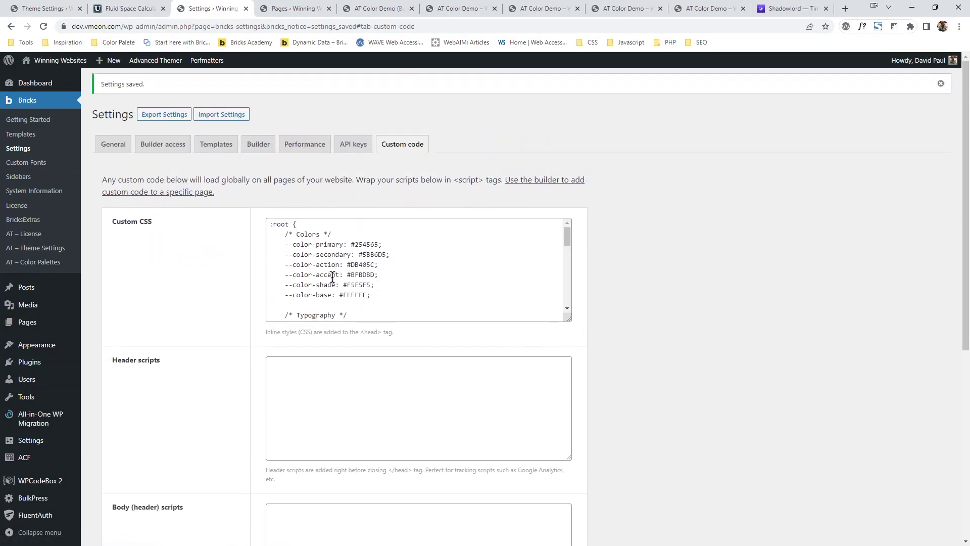
Step: In the AT Color Demo page's Bricks builder, delete the last container with the dark shades, save the page and reload it
{"action": "mouse_move", "coordinate": [288, 244]}
{"action": "left_mouse_down"}
{"action": "mouse_move", "coordinate": [340, 244]}
{"action": "mouse_move", "coordinate": [283, 245]}
{"action": "left_mouse_up"}
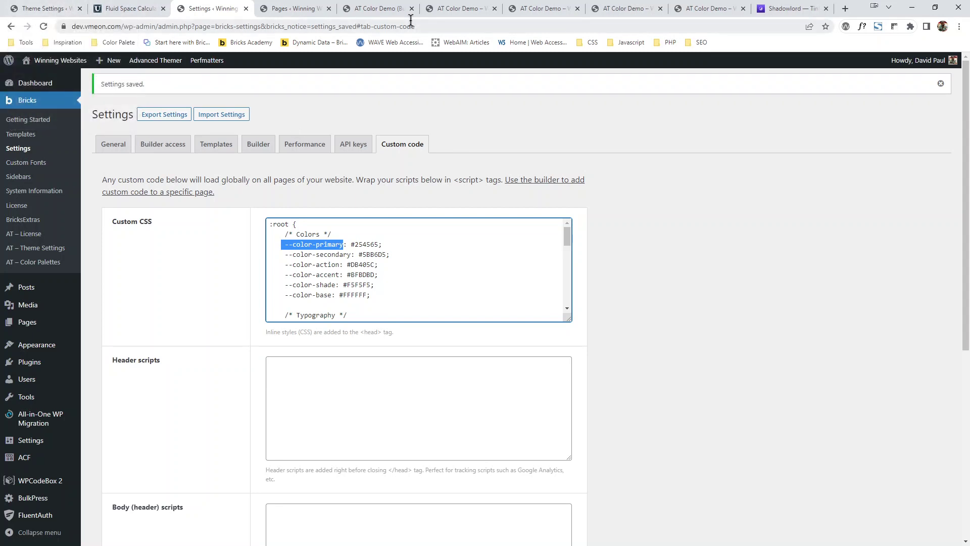
{"action": "left_click", "coordinate": [295, 7]}
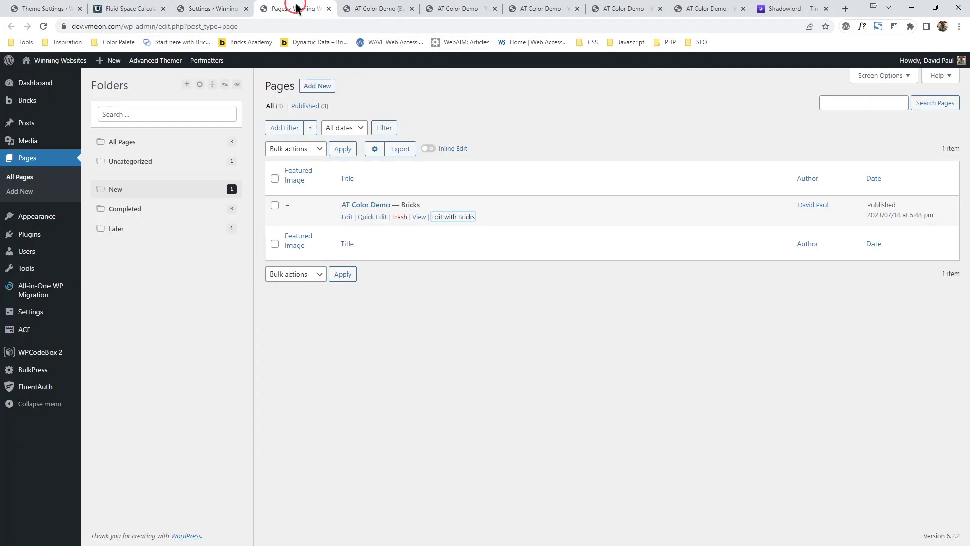
{"action": "left_click", "coordinate": [359, 7]}
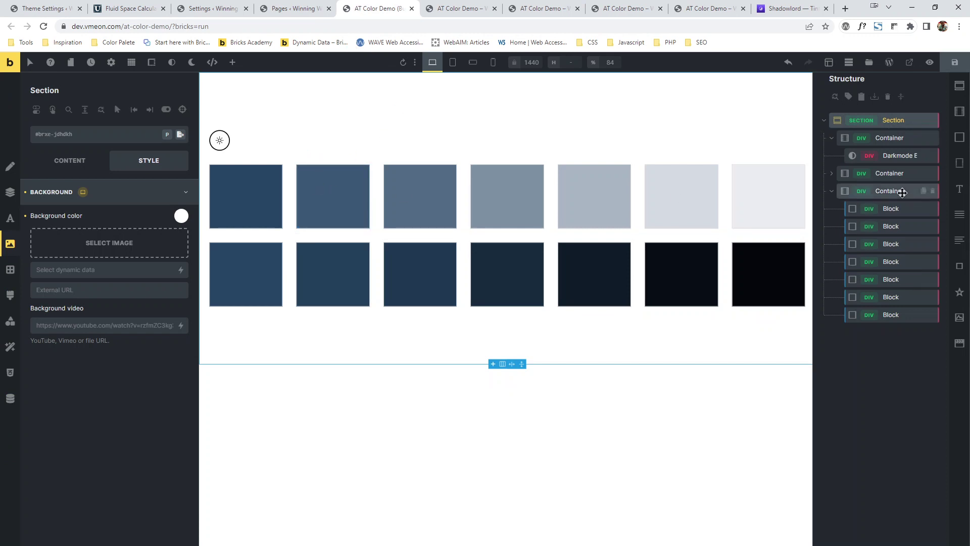
{"action": "left_click", "coordinate": [933, 191]}
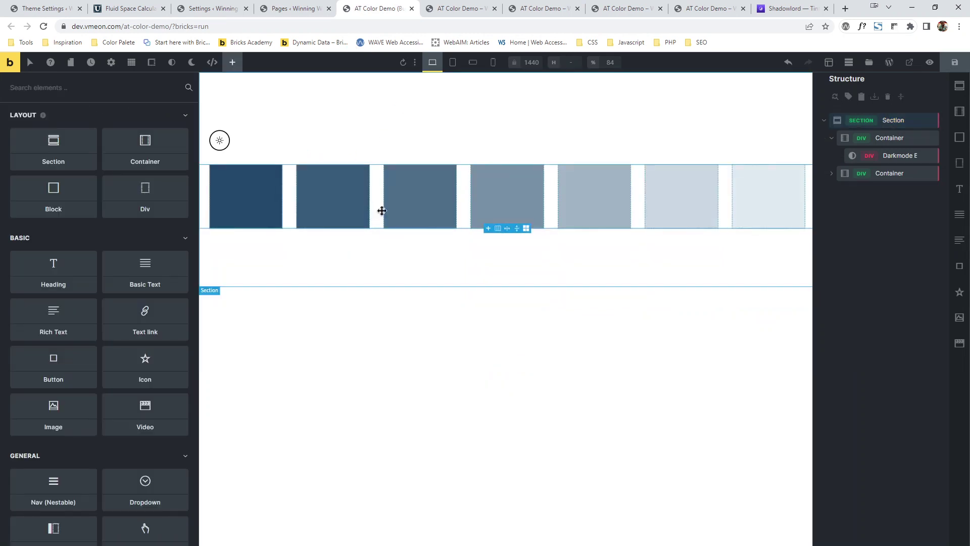
{"action": "left_click", "coordinate": [955, 63]}
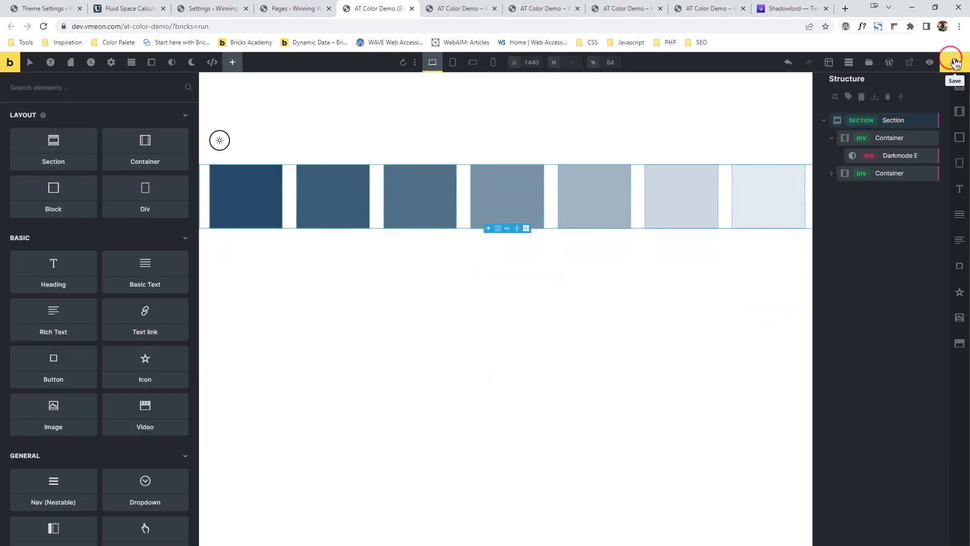
{"action": "left_click", "coordinate": [44, 27]}
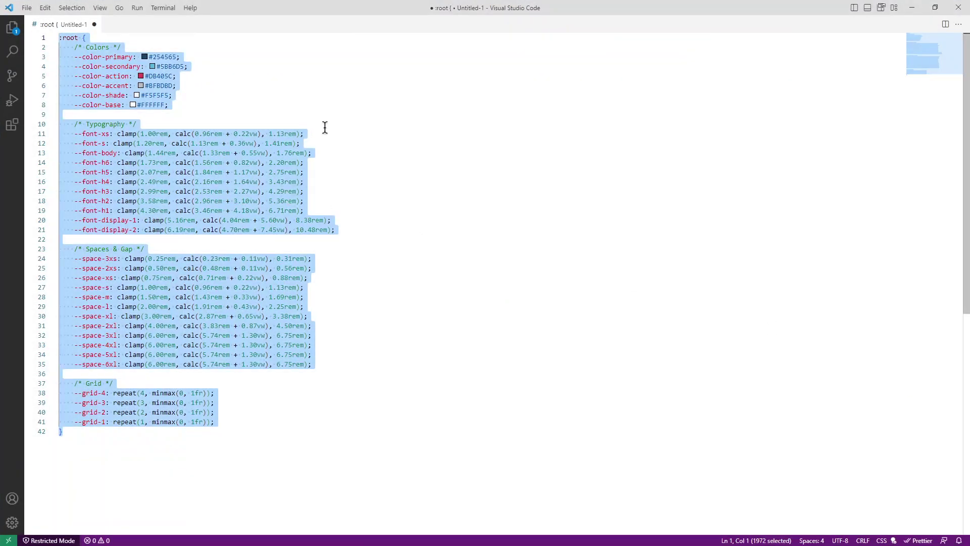
Step: Copy the variable name --color-primary from the stylesheet in Visual Studio Code
{"action": "left_click", "coordinate": [325, 125]}
{"action": "left_click_drag", "start_coordinate": [75, 57], "coordinate": [134, 57]}
{"action": "key", "text": "ctrl+c"}
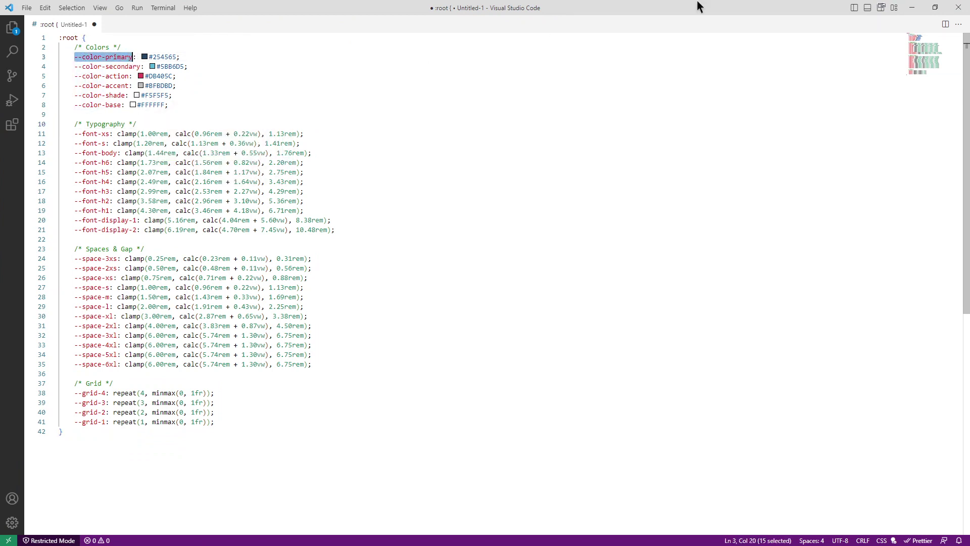
Step: Switch to the Bricks builder in the browser and open the background color picker of the second container's first block
{"action": "left_click", "coordinate": [913, 7]}
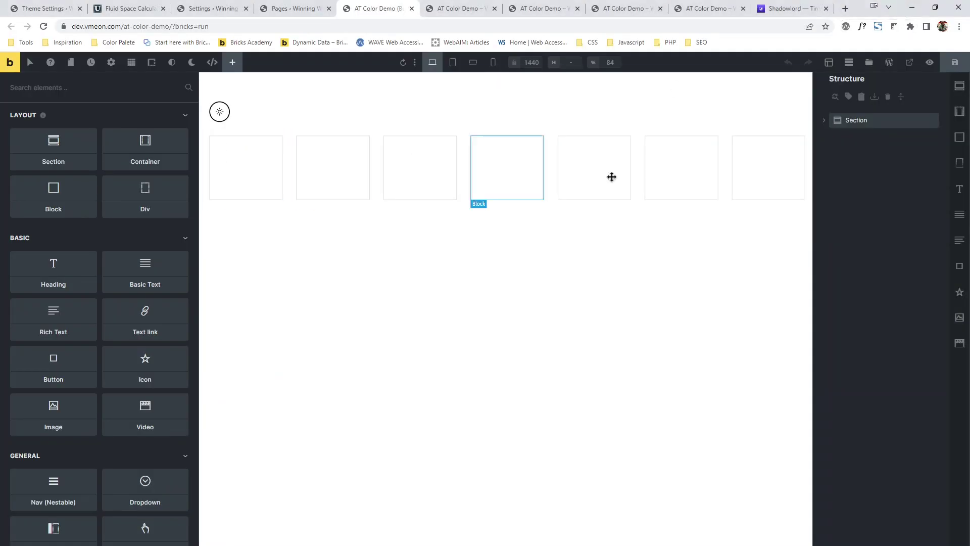
{"action": "left_click", "coordinate": [901, 96]}
{"action": "left_click", "coordinate": [889, 190]}
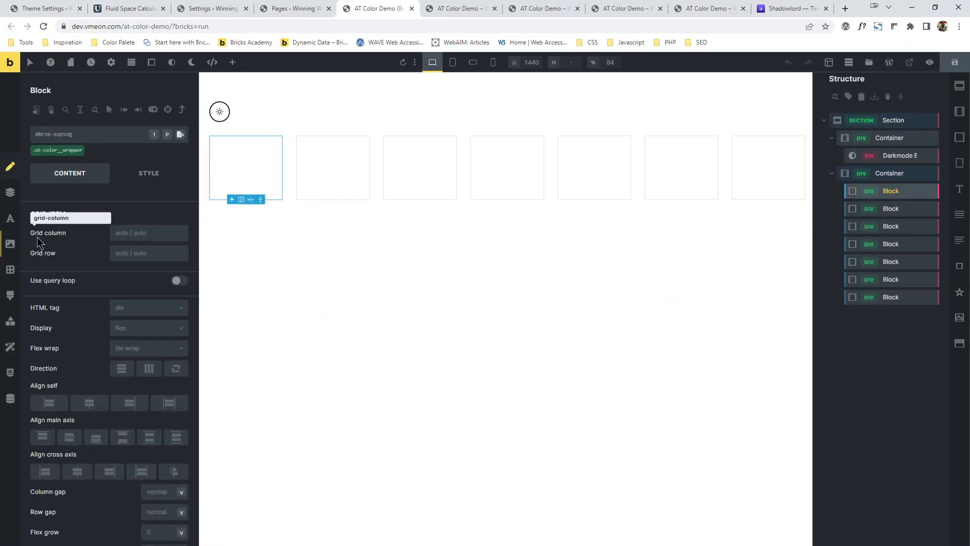
{"action": "left_click", "coordinate": [16, 249]}
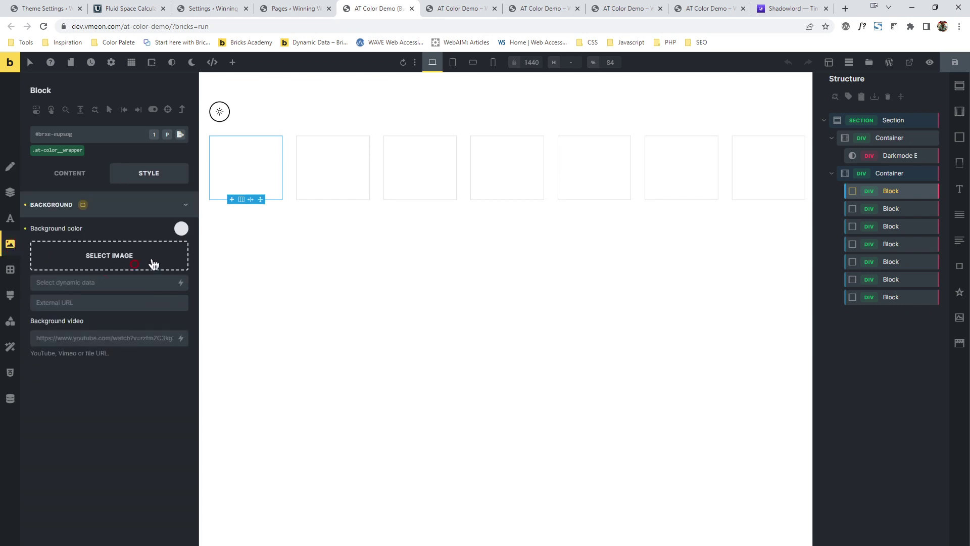
{"action": "left_click", "coordinate": [181, 229]}
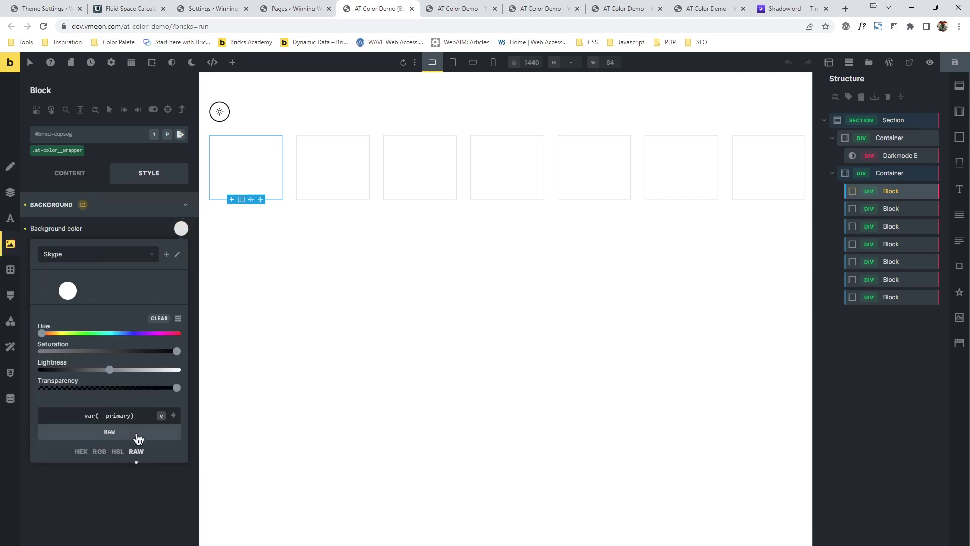
Step: Examine the Default and Skype palettes available for the first block's background color
{"action": "left_click", "coordinate": [143, 257]}
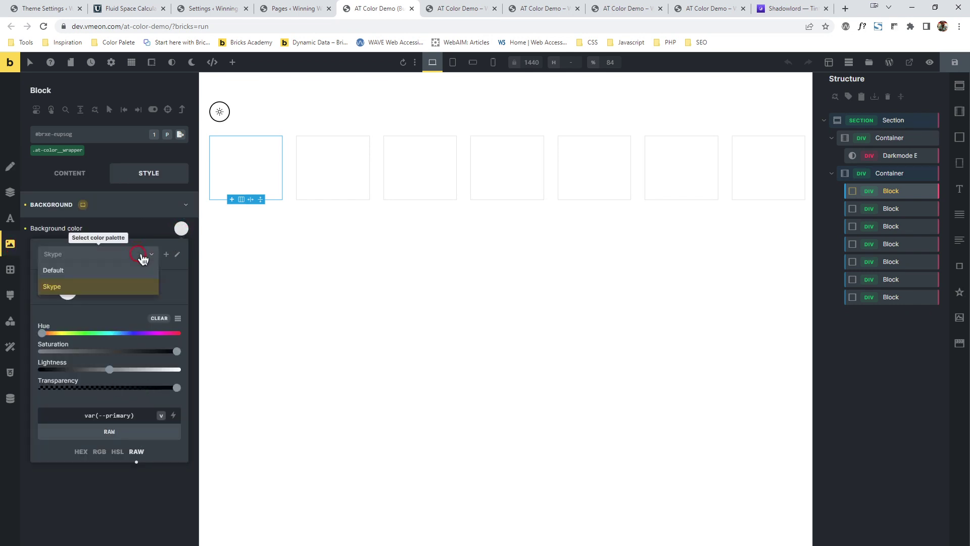
{"action": "left_click", "coordinate": [143, 257]}
{"action": "left_click", "coordinate": [124, 256]}
{"action": "left_click", "coordinate": [124, 257]}
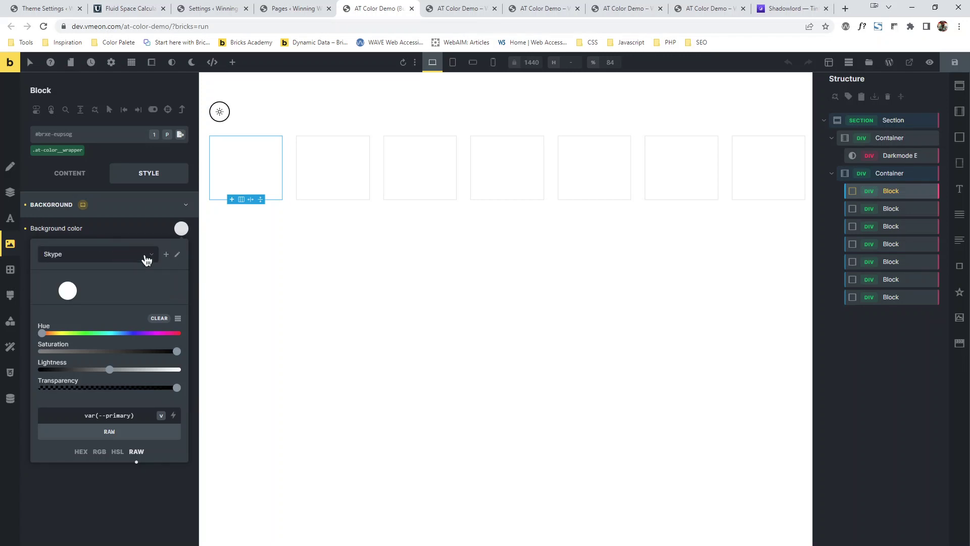
{"action": "left_click", "coordinate": [89, 258]}
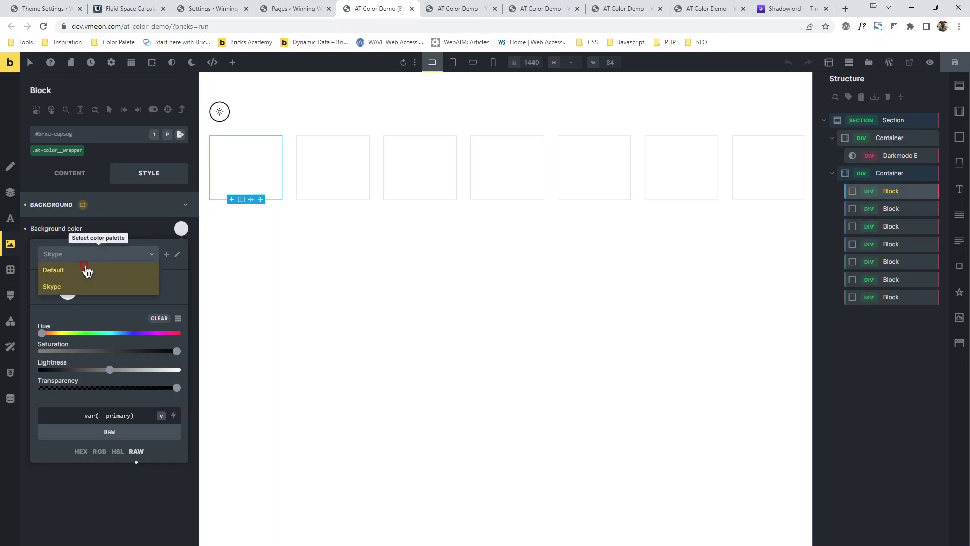
{"action": "left_click", "coordinate": [87, 271]}
{"action": "left_click", "coordinate": [96, 257]}
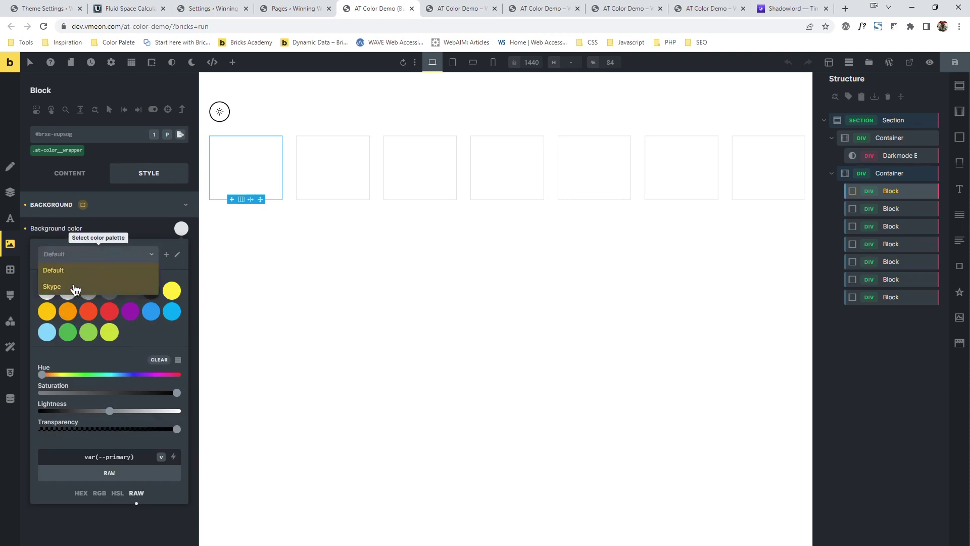
{"action": "left_click", "coordinate": [76, 287]}
Step: Start a new color palette named Custom
{"action": "left_click", "coordinate": [166, 254]}
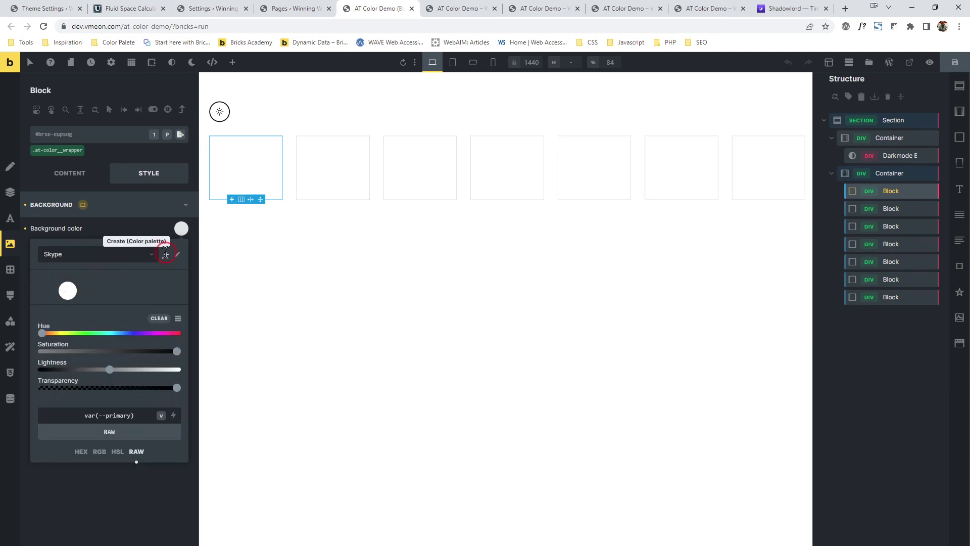
{"action": "left_click", "coordinate": [90, 258]}
{"action": "type", "text": "Custom"}
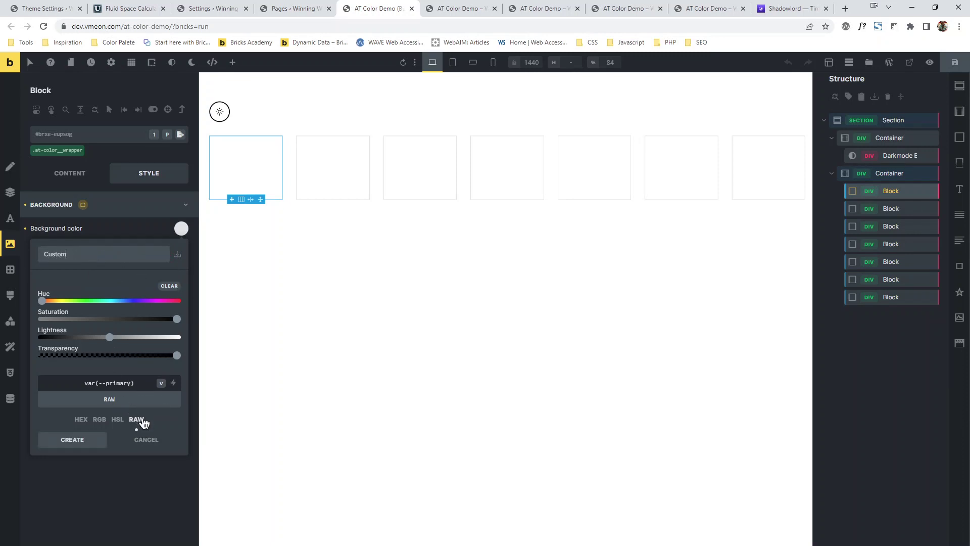
Step: Set the first block's raw background color to var(--color-primary)
{"action": "triple_click", "coordinate": [129, 383]}
{"action": "key", "text": "ctrl+v"}
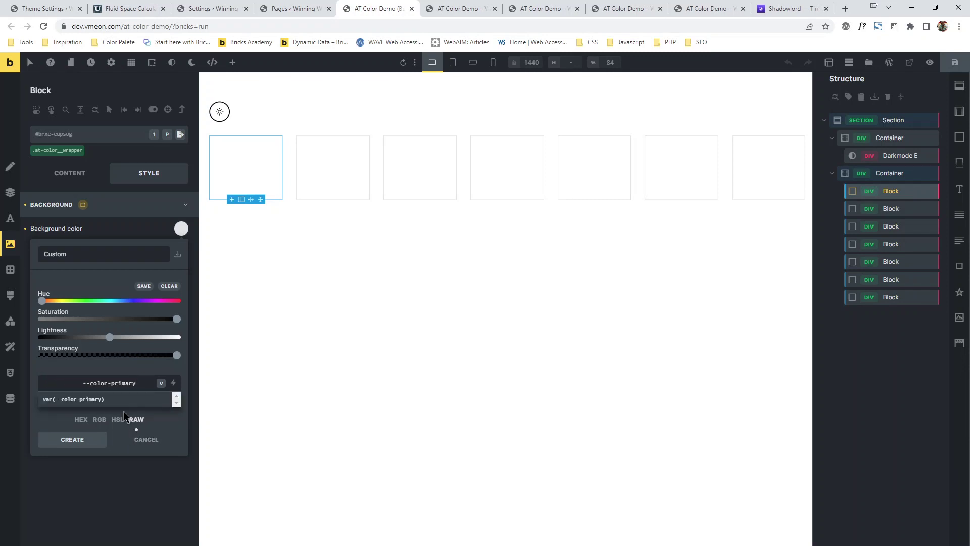
{"action": "key", "text": "ctrl+a"}
{"action": "type", "text": "var"}
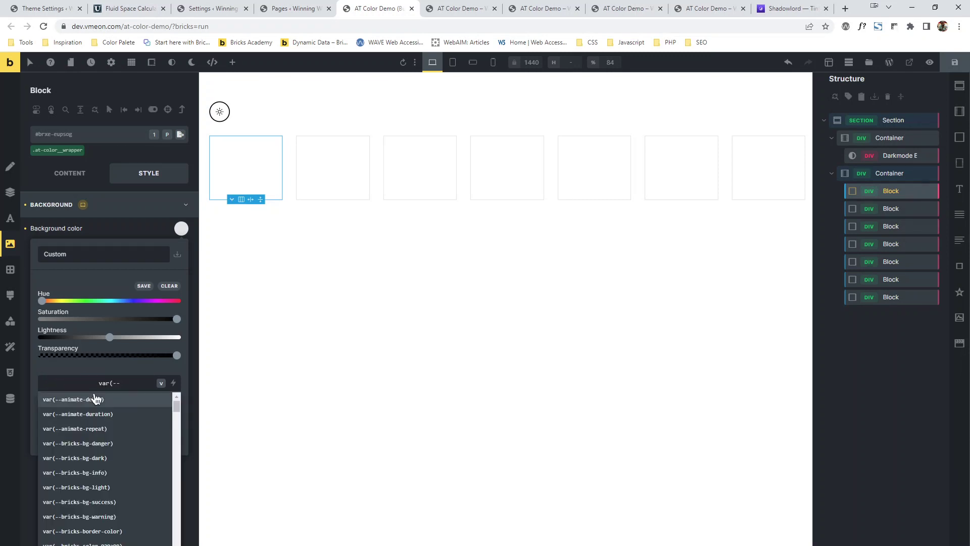
{"action": "type", "text": "(--color-primary"}
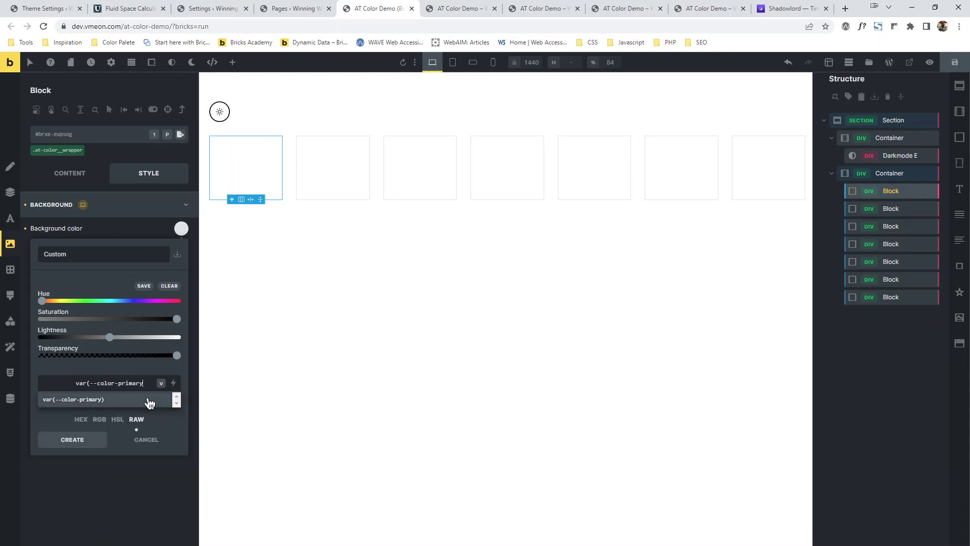
{"action": "left_click", "coordinate": [150, 401]}
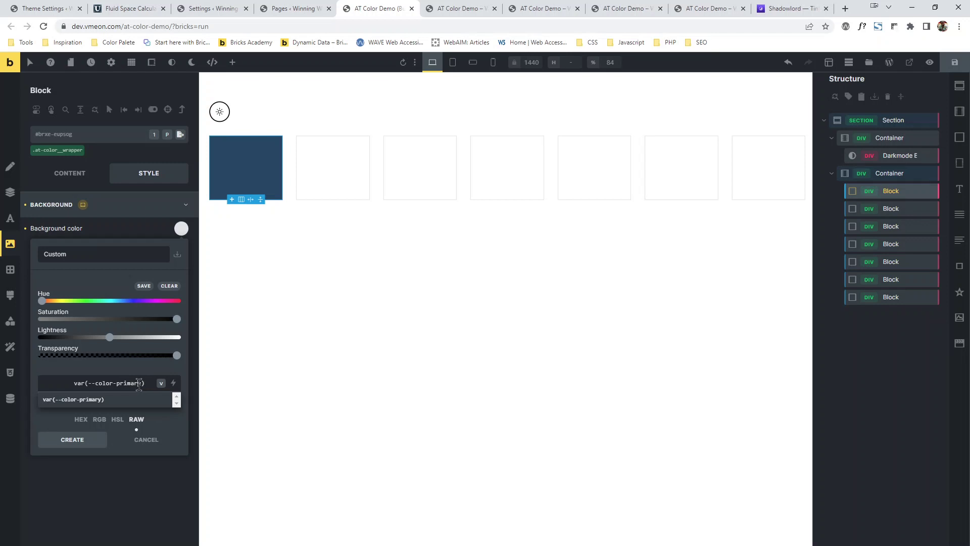
Step: Try var(--color-secondary) and var(--color-accent) as the first block's background color
{"action": "double_click", "coordinate": [132, 383]}
{"action": "type", "text": "seco"}
{"action": "type", "text": "ndar"}
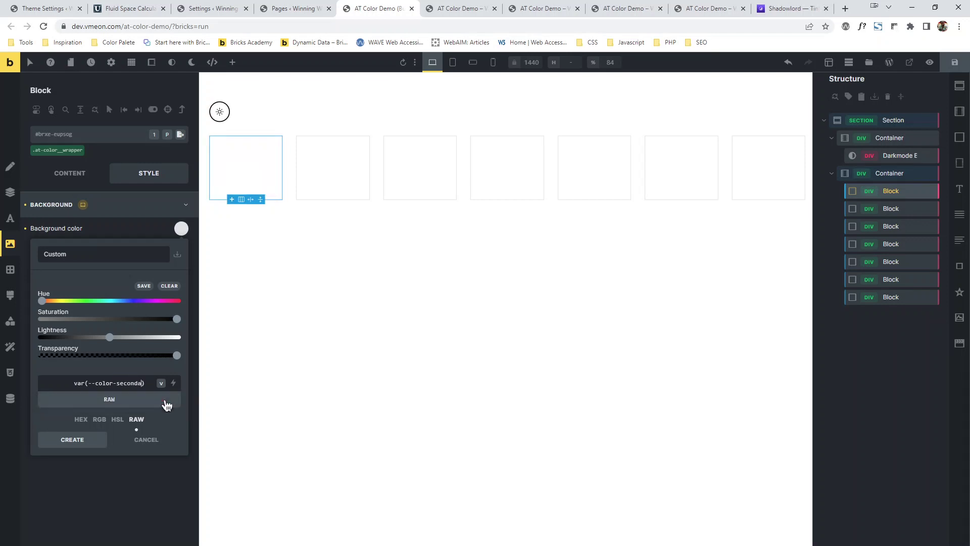
{"action": "type", "text": "y"}
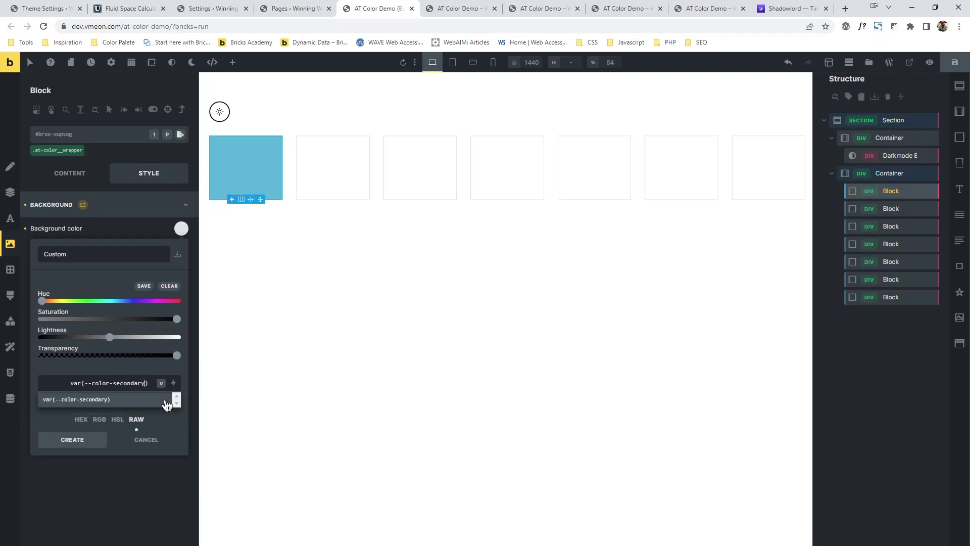
{"action": "double_click", "coordinate": [124, 385]}
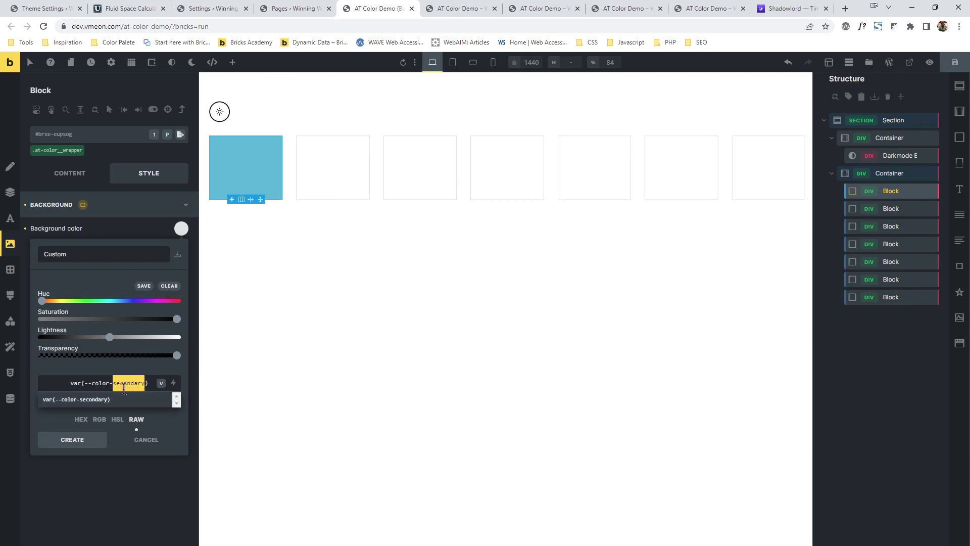
{"action": "type", "text": "accent"}
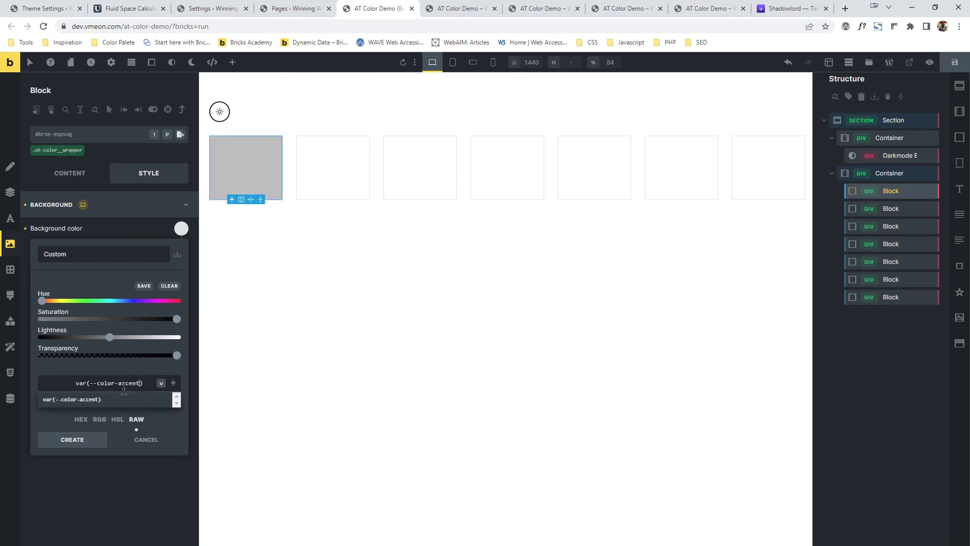
Step: Clear the first block's background color and open the CSS variable picker for that field
{"action": "triple_click", "coordinate": [117, 379]}
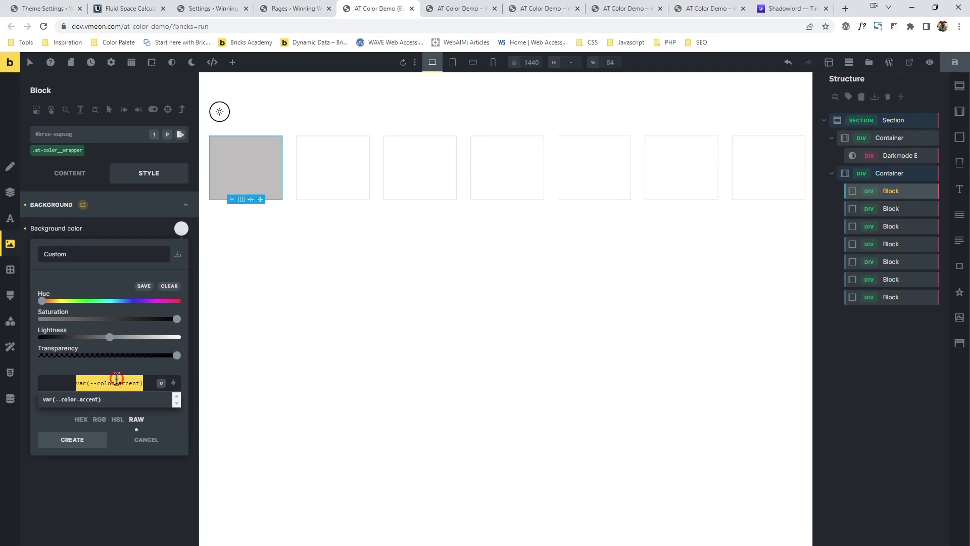
{"action": "key", "text": "BackSpace"}
{"action": "left_click", "coordinate": [126, 482]}
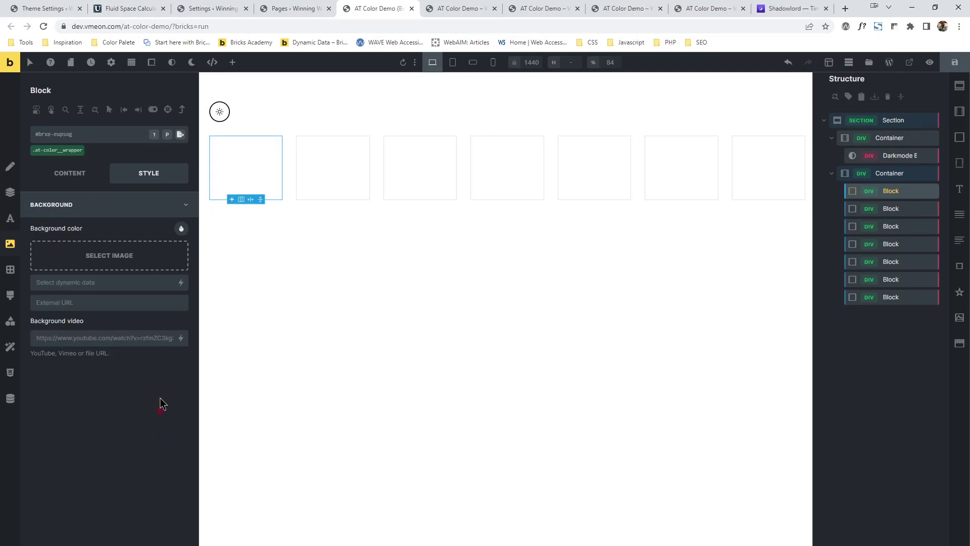
{"action": "left_click", "coordinate": [182, 229]}
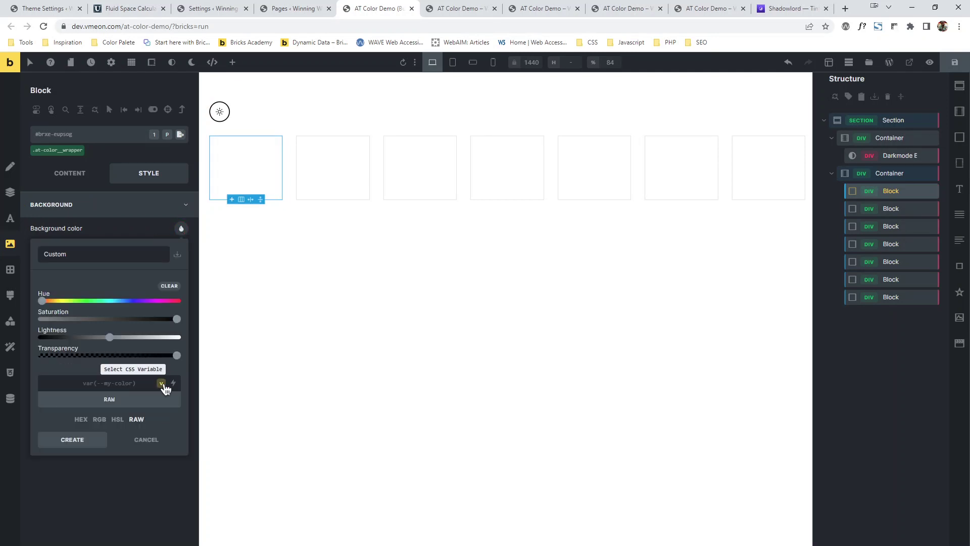
{"action": "left_click", "coordinate": [161, 383]}
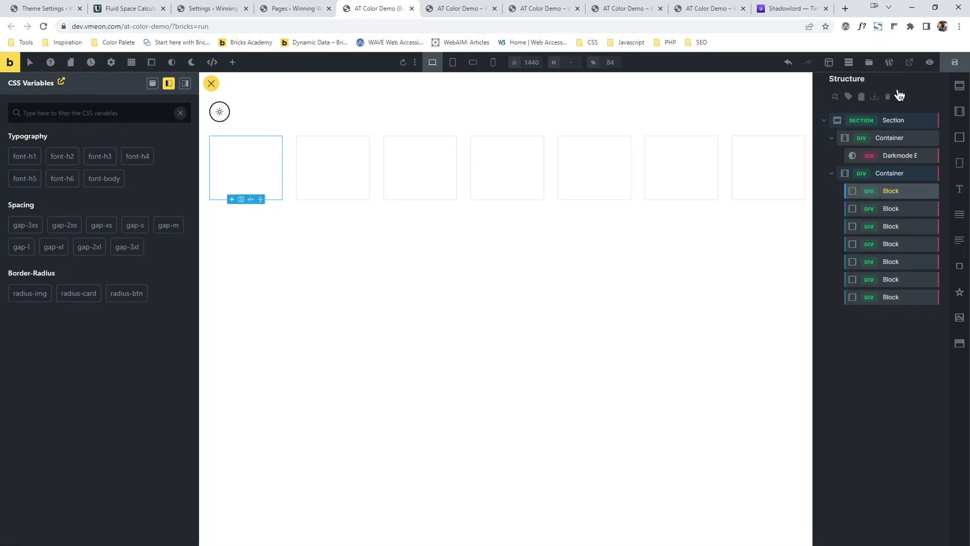
Step: Enlarge the Custom CSS field in the Bricks settings and review the variable names in the :root stylesheet
{"action": "left_click", "coordinate": [215, 6]}
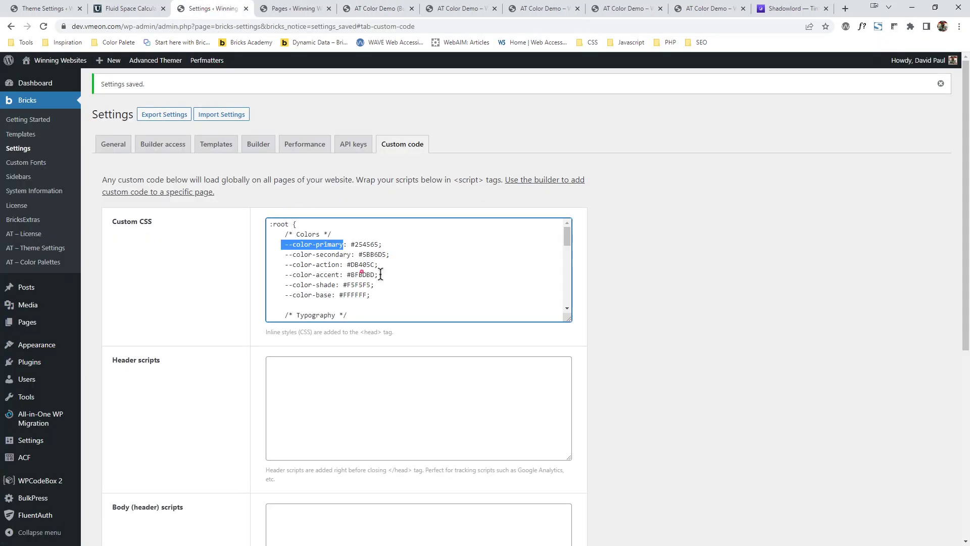
{"action": "left_click_drag", "start_coordinate": [569, 317], "coordinate": [570, 543]}
{"action": "scroll", "coordinate": [605, 281], "scroll_direction": "down", "scroll_amount": 4}
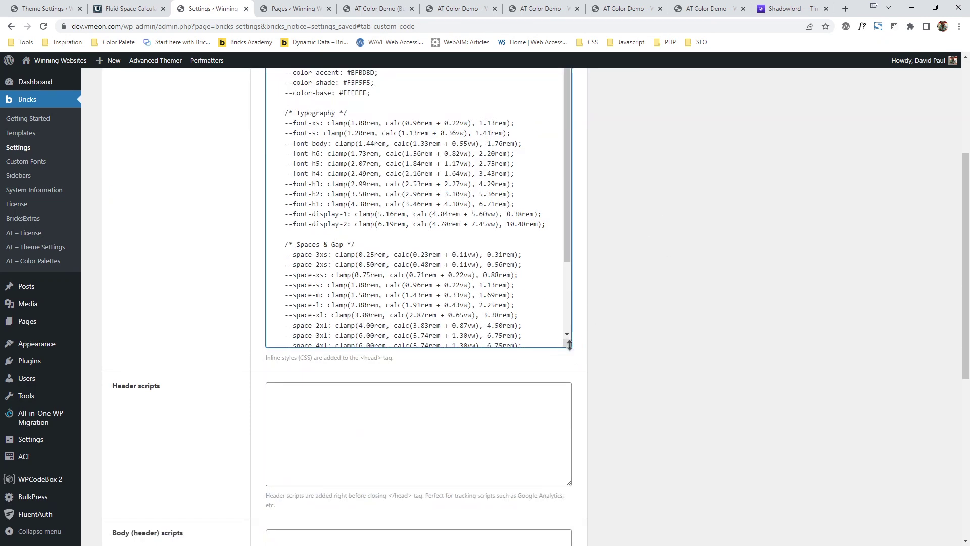
{"action": "left_click_drag", "start_coordinate": [569, 345], "coordinate": [569, 533]}
{"action": "scroll", "coordinate": [512, 371], "scroll_direction": "up", "scroll_amount": 4}
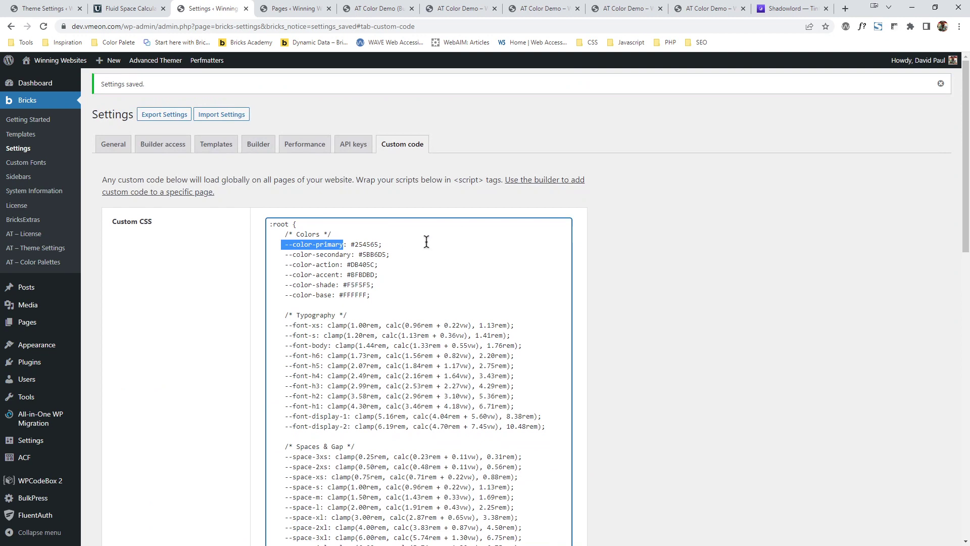
{"action": "left_click", "coordinate": [679, 256]}
{"action": "scroll", "coordinate": [322, 273], "scroll_direction": "down", "scroll_amount": 5}
{"action": "scroll", "coordinate": [355, 252], "scroll_direction": "up", "scroll_amount": 4}
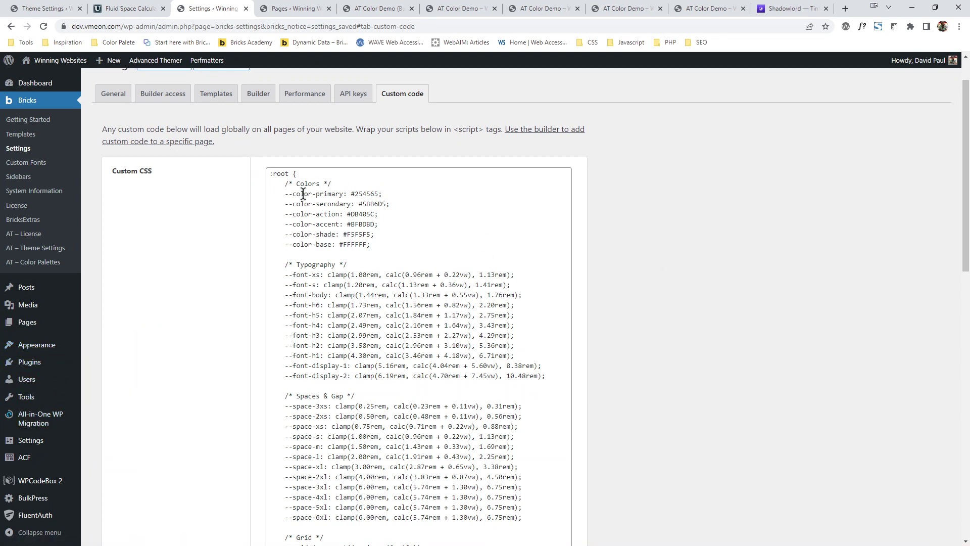
{"action": "left_click_drag", "start_coordinate": [293, 196], "coordinate": [342, 195]}
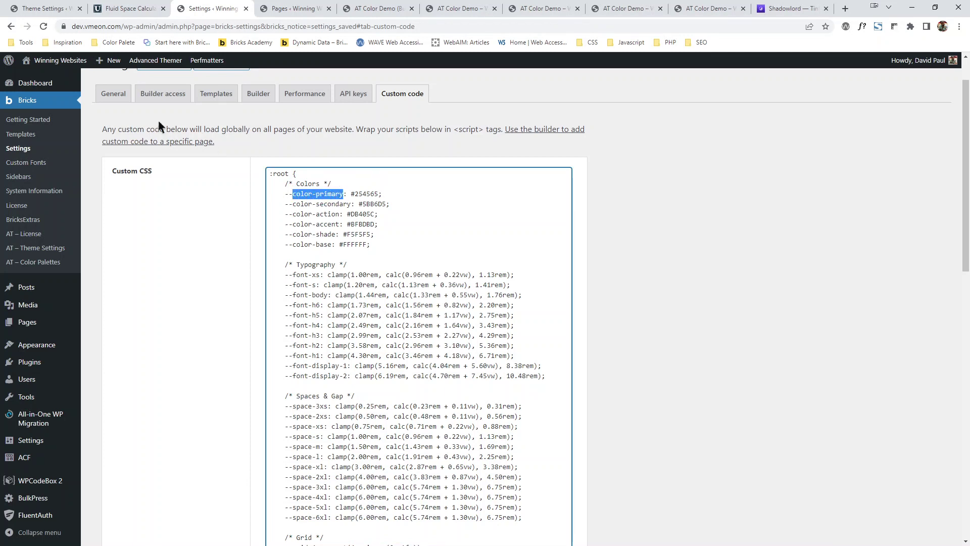
Step: Open the example JSON file from the Import Framework section of the AT Theme Settings' CSS variables, placing it beside the settings page
{"action": "left_click", "coordinate": [40, 8]}
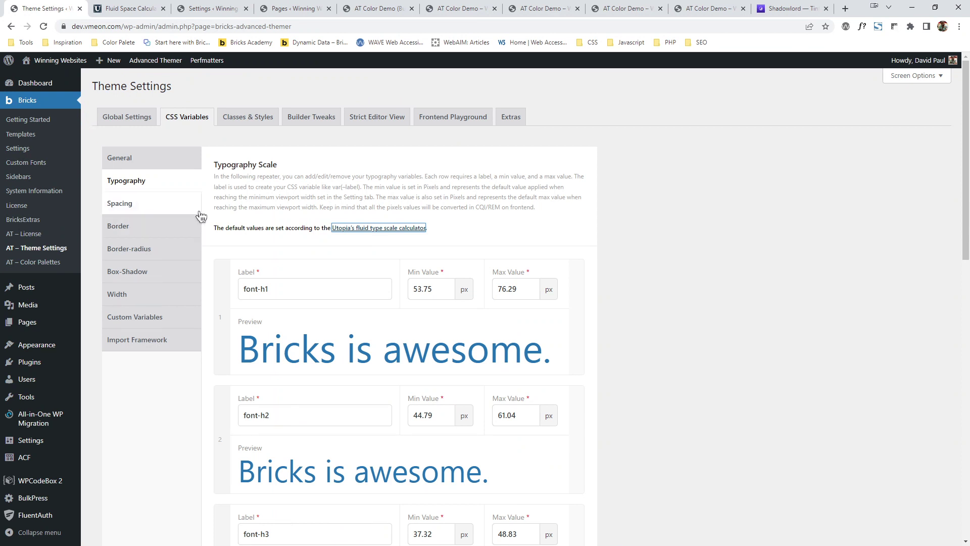
{"action": "left_click", "coordinate": [55, 250]}
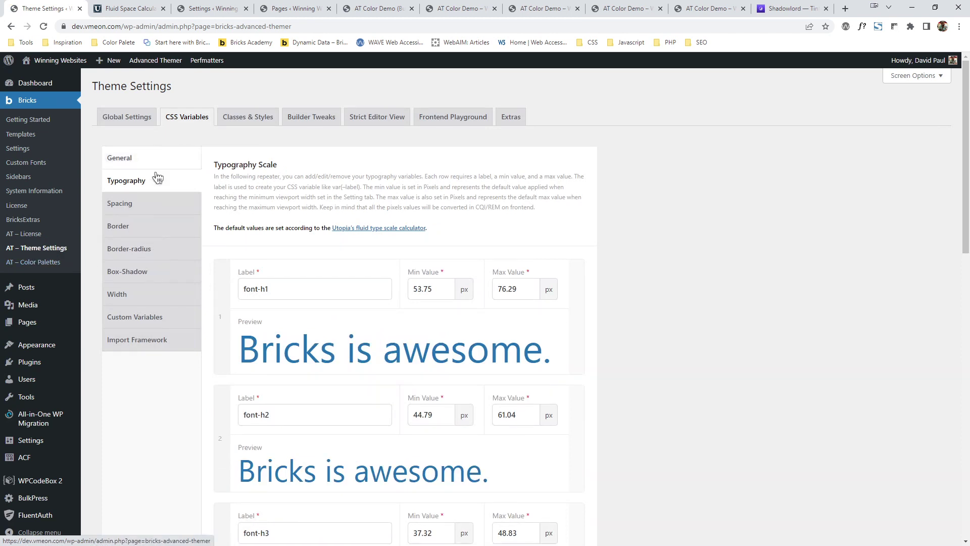
{"action": "left_click", "coordinate": [189, 127]}
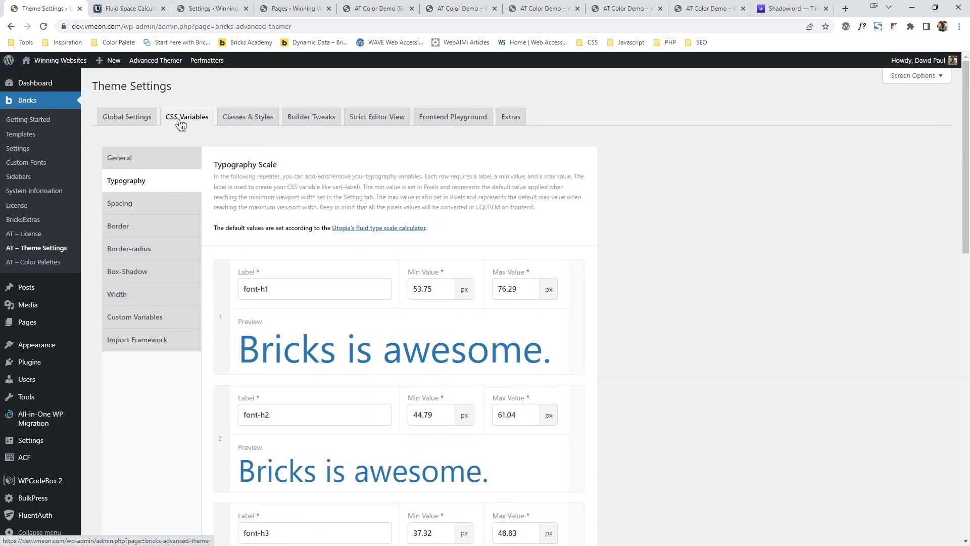
{"action": "left_click", "coordinate": [148, 346]}
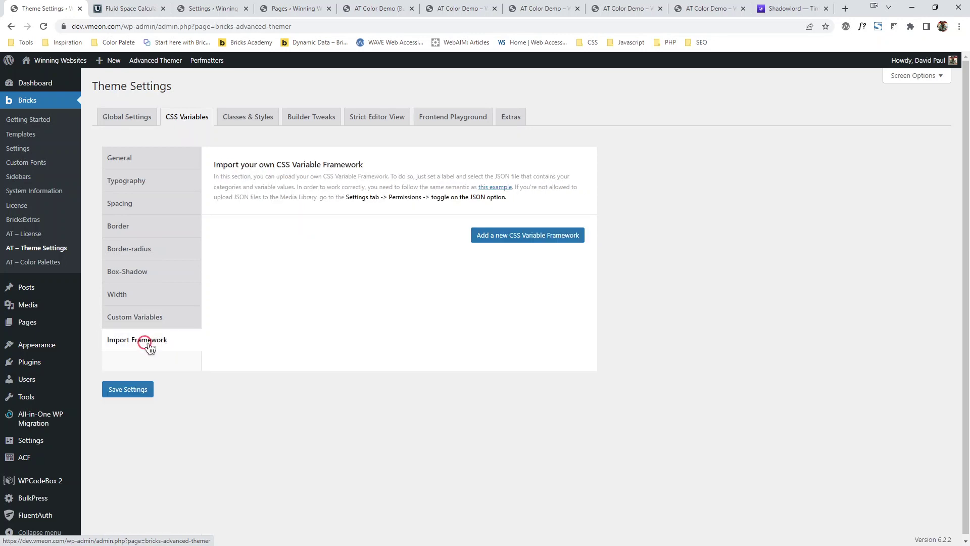
{"action": "left_click", "coordinate": [496, 188]}
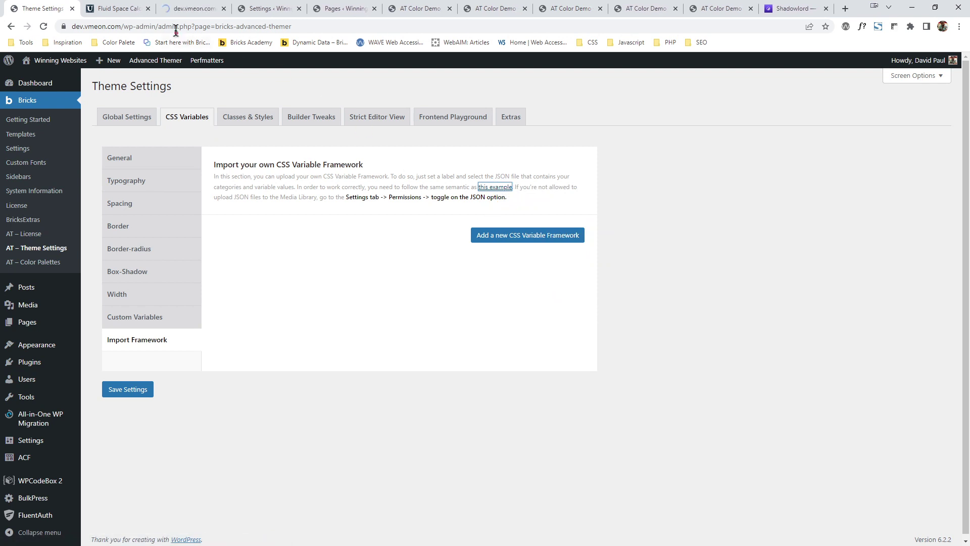
{"action": "left_click", "coordinate": [160, 6]}
{"action": "left_click_drag", "start_coordinate": [160, 6], "coordinate": [101, 7]}
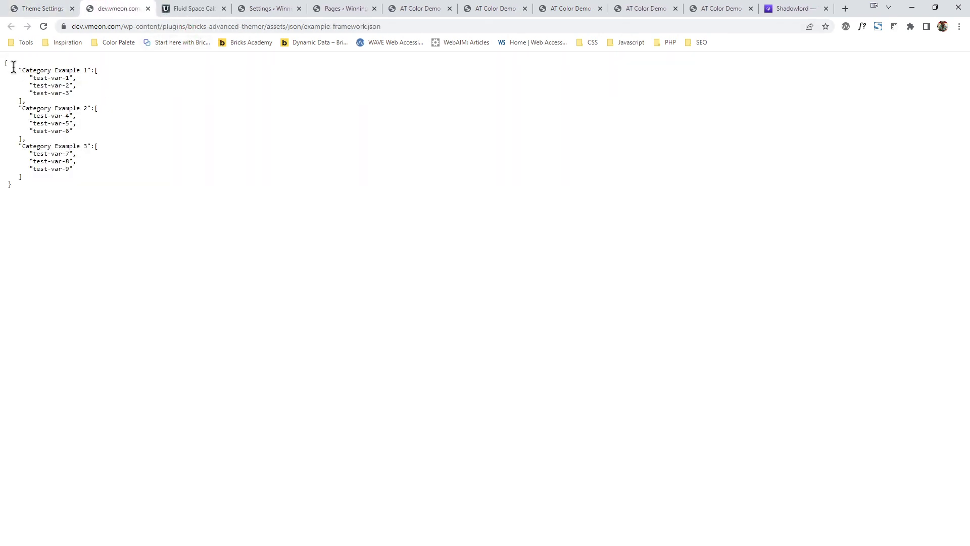
Step: Copy the entire example framework JSON and switch to Visual Studio Code
{"action": "left_click_drag", "start_coordinate": [5, 61], "coordinate": [26, 184]}
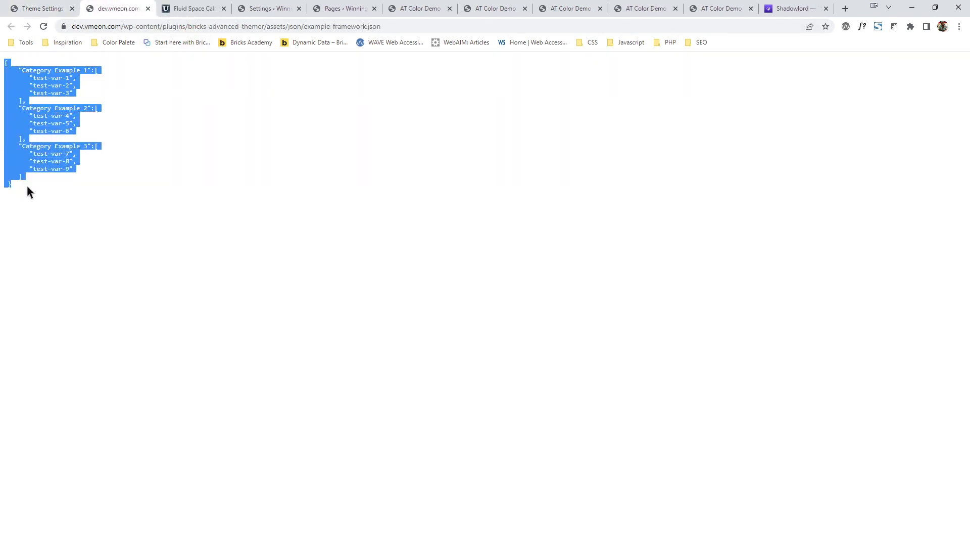
{"action": "right_click", "coordinate": [52, 90]}
{"action": "left_click", "coordinate": [105, 101]}
{"action": "key", "text": "alt+Tab"}
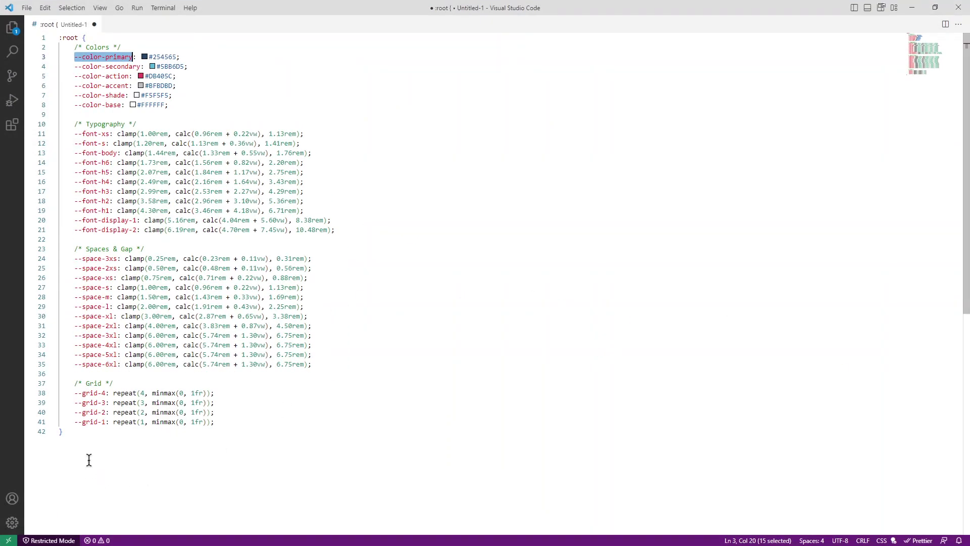
Step: Paste the example JSON framework below the :root block, leaving blank lines between them, and outdent it one level
{"action": "left_click", "coordinate": [89, 460]}
{"action": "key", "text": "Return"}
{"action": "key", "text": "Return"}
{"action": "key", "text": "Return"}
{"action": "key", "text": "ctrl+v"}
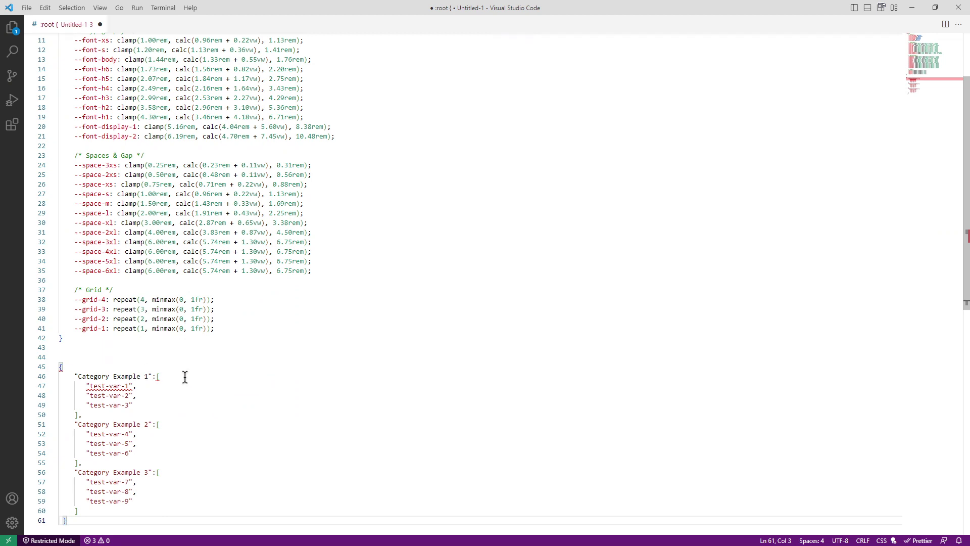
{"action": "left_click_drag", "start_coordinate": [68, 523], "coordinate": [58, 365]}
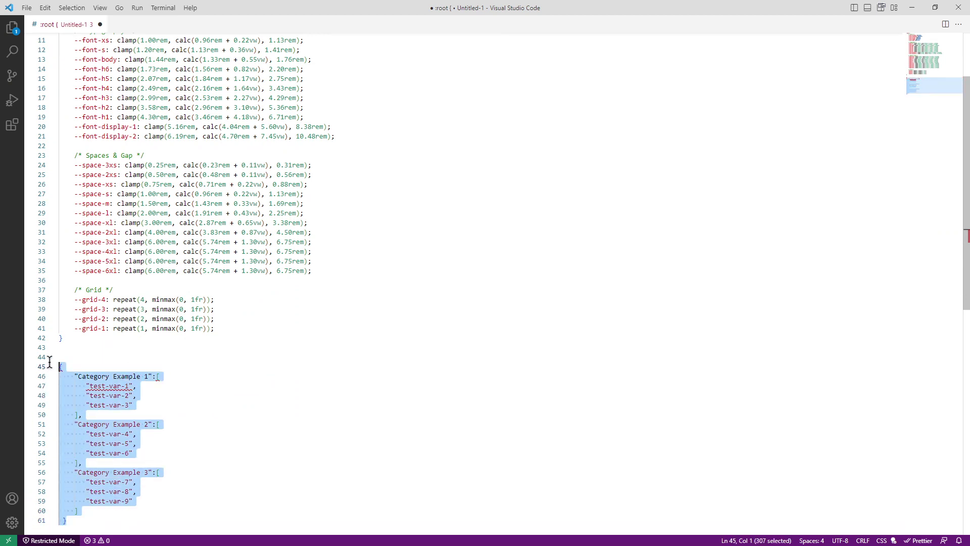
{"action": "key", "text": "shift+Tab"}
{"action": "left_click", "coordinate": [71, 511]}
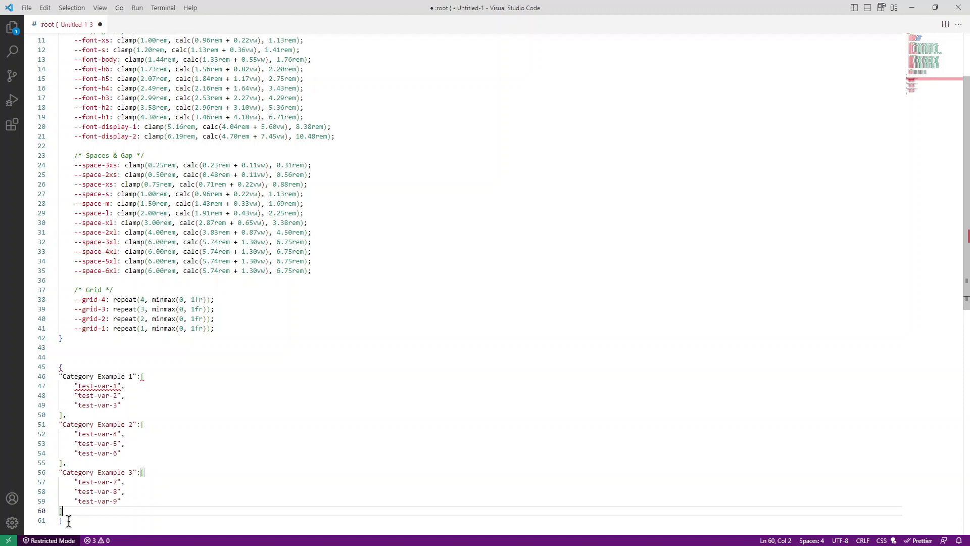
Step: Rename "Category Example 1" in the JSON as "Colors", copying the word from the stylesheet's first comment
{"action": "left_click_drag", "start_coordinate": [74, 527], "coordinate": [53, 367]}
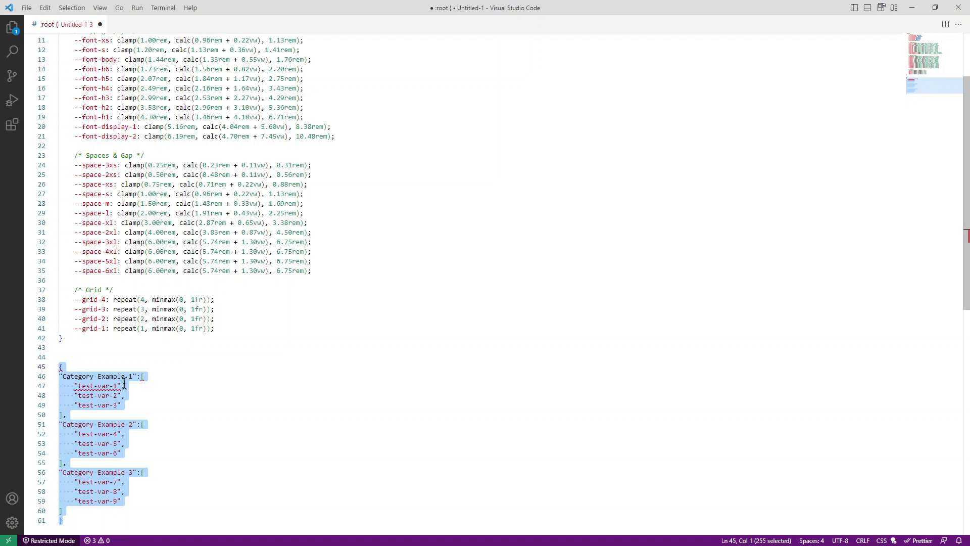
{"action": "left_click", "coordinate": [214, 394]}
{"action": "scroll", "coordinate": [256, 246], "scroll_direction": "up", "scroll_amount": 4}
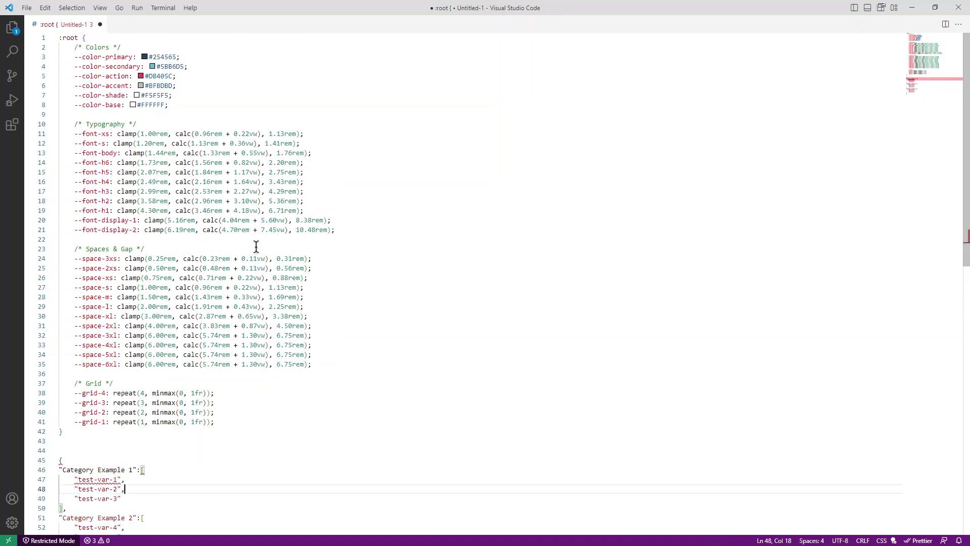
{"action": "double_click", "coordinate": [94, 47]}
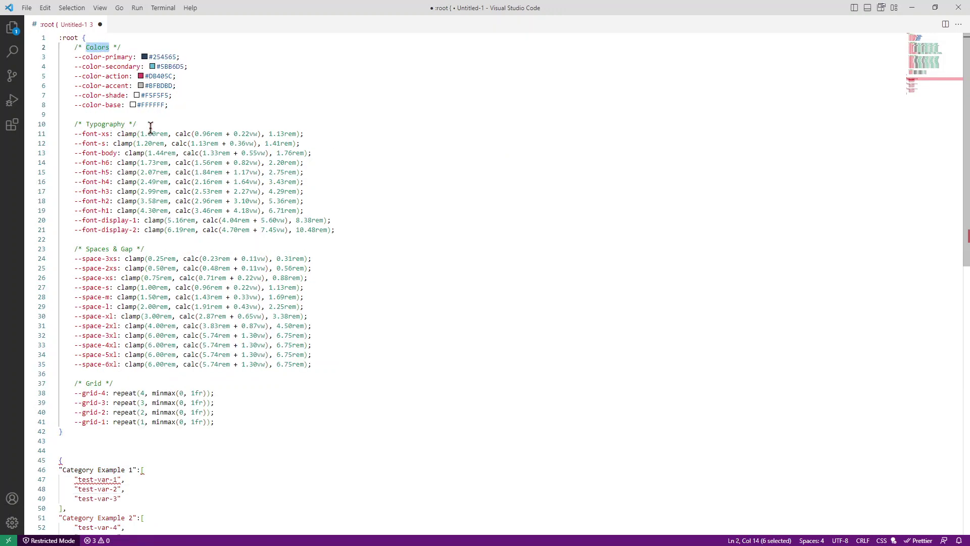
{"action": "scroll", "coordinate": [77, 313], "scroll_direction": "down", "scroll_amount": 6}
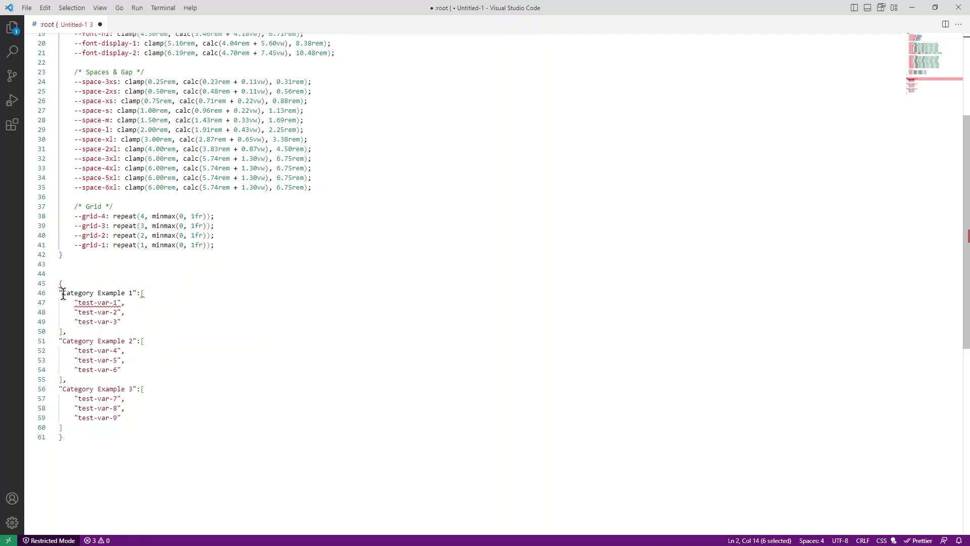
{"action": "left_click_drag", "start_coordinate": [63, 294], "coordinate": [132, 295]}
{"action": "key", "text": "ctrl+v"}
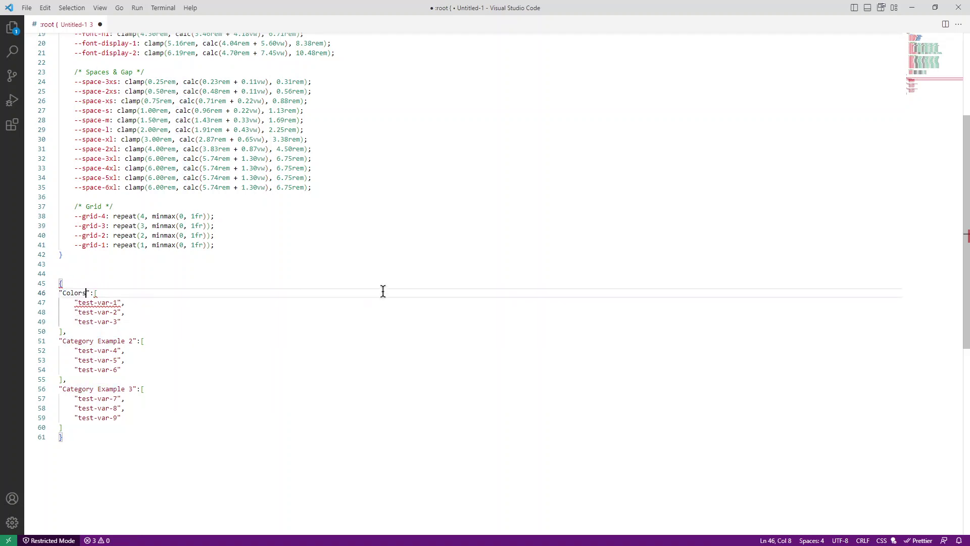
Step: Replace "test-var-1" in the Colors category with color-primary, copied from the stylesheet without its leading dashes
{"action": "scroll", "coordinate": [293, 261], "scroll_direction": "up", "scroll_amount": 6}
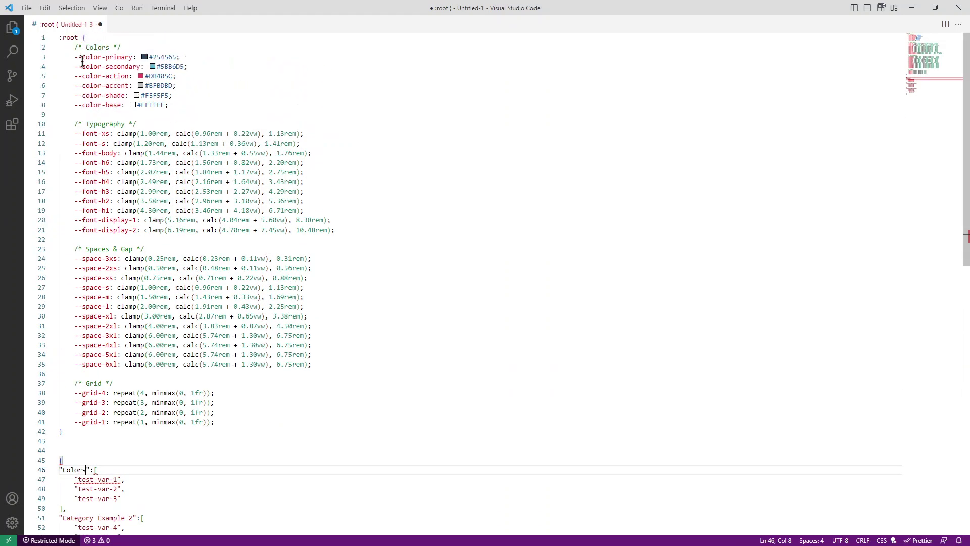
{"action": "left_click_drag", "start_coordinate": [83, 57], "coordinate": [134, 59]}
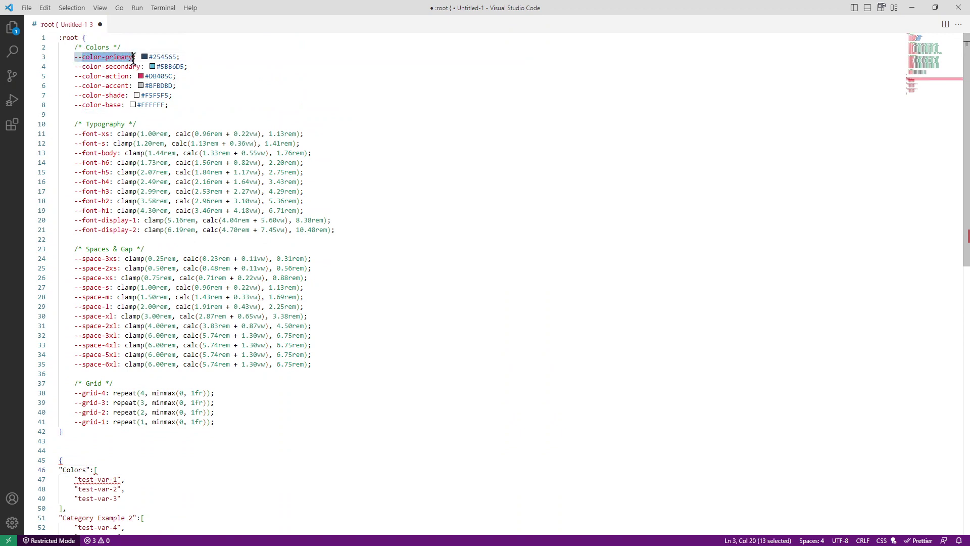
{"action": "scroll", "coordinate": [116, 255], "scroll_direction": "down", "scroll_amount": 7}
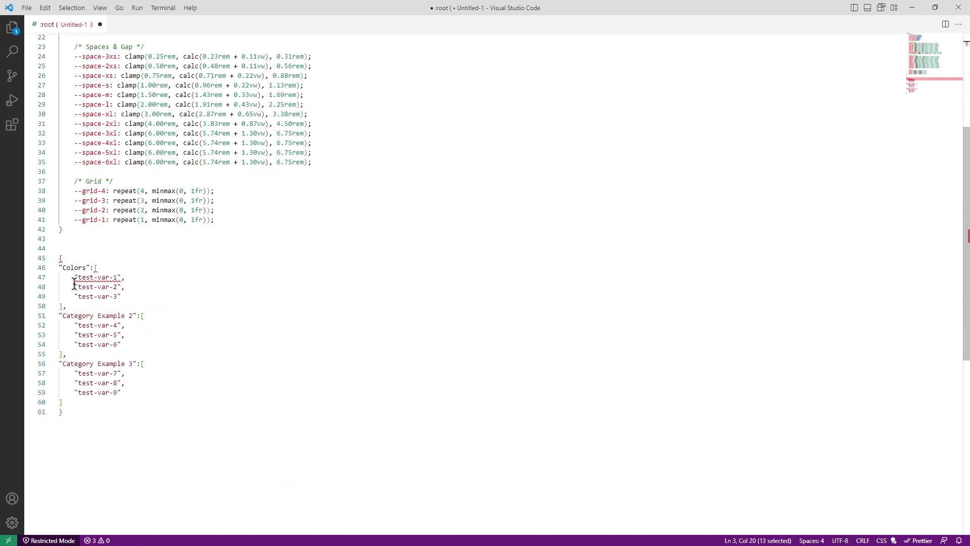
{"action": "double_click", "coordinate": [97, 277]}
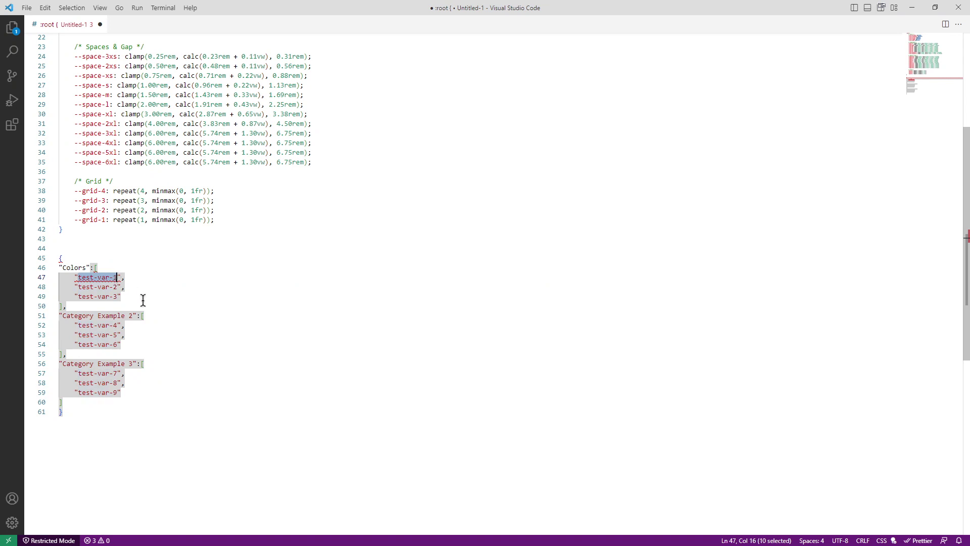
{"action": "key", "text": "ctrl+v"}
Step: Move the whole JSON framework out of the stylesheet into a new untitled file
{"action": "left_click_drag", "start_coordinate": [63, 424], "coordinate": [31, 259]}
{"action": "key", "text": "Delete"}
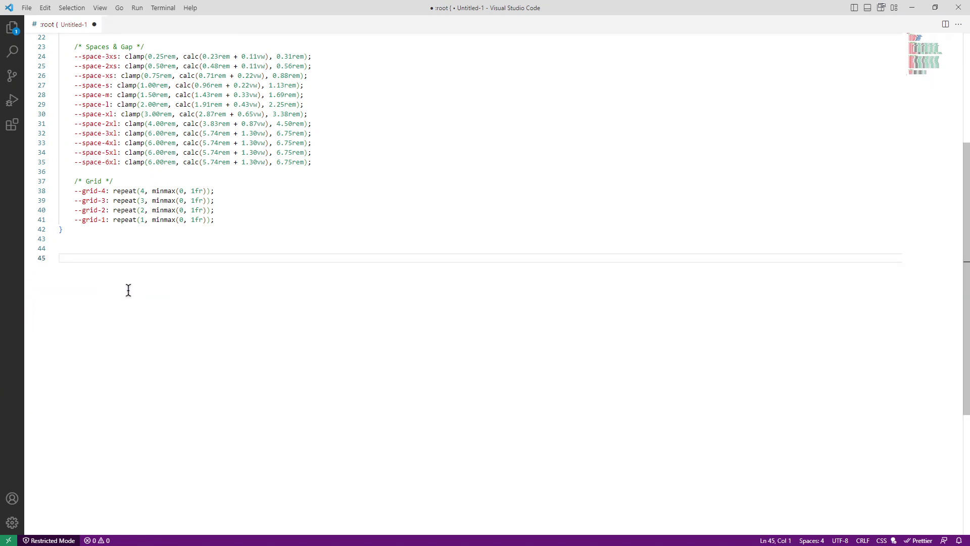
{"action": "key", "text": "ctrl+n"}
{"action": "key", "text": "ctrl+v"}
Step: Return to the :root stylesheet and search across files with the regular expression :.*$ to match everything after each variable name
{"action": "left_click", "coordinate": [71, 24]}
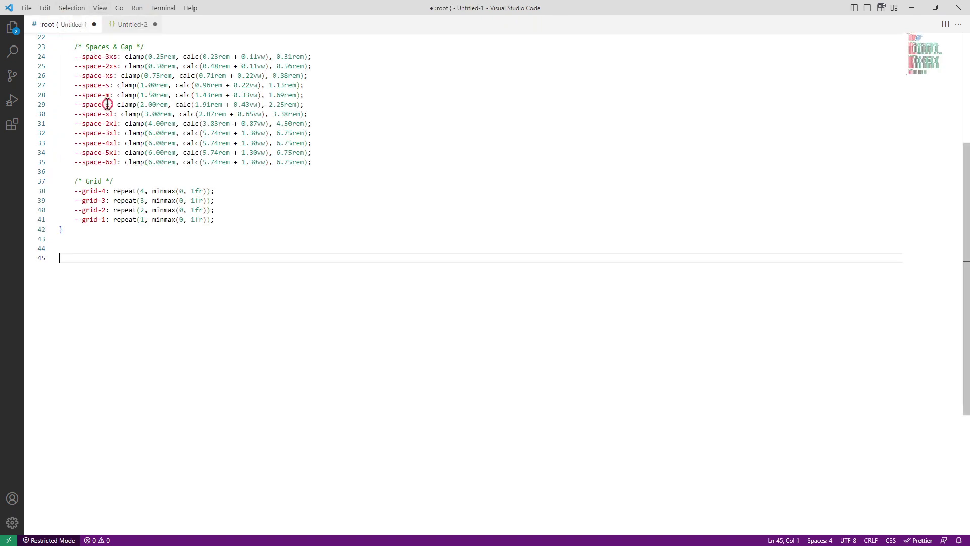
{"action": "scroll", "coordinate": [108, 104], "scroll_direction": "up", "scroll_amount": 7}
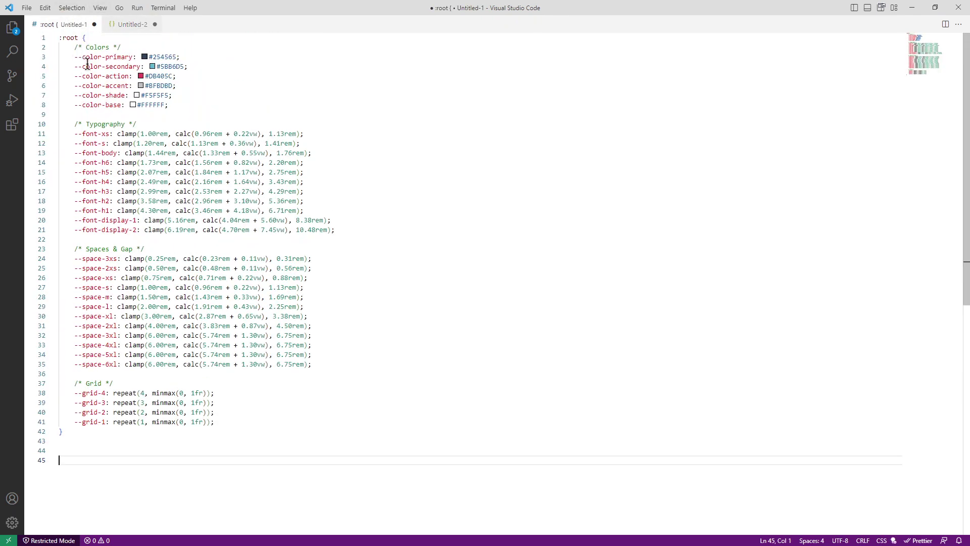
{"action": "left_click_drag", "start_coordinate": [134, 56], "coordinate": [178, 56]}
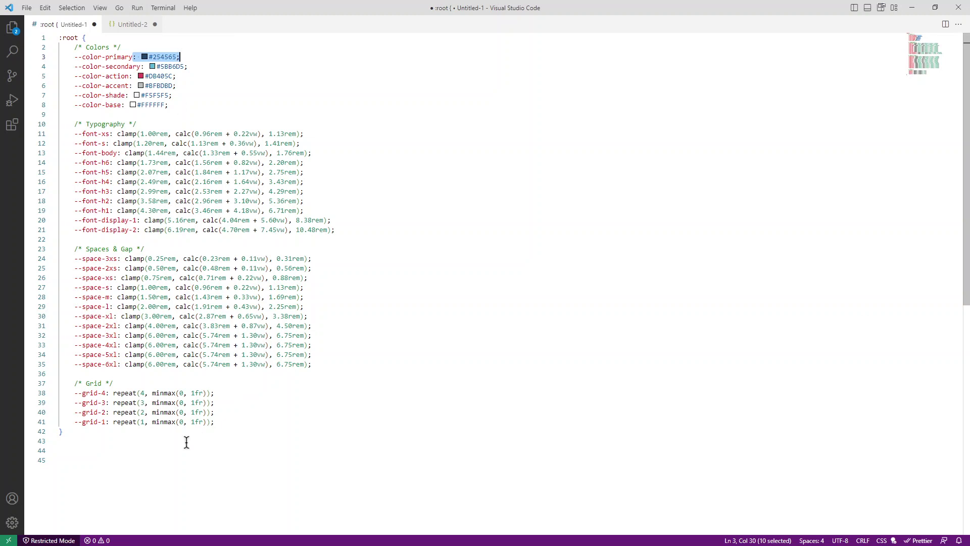
{"action": "left_click", "coordinate": [12, 51]}
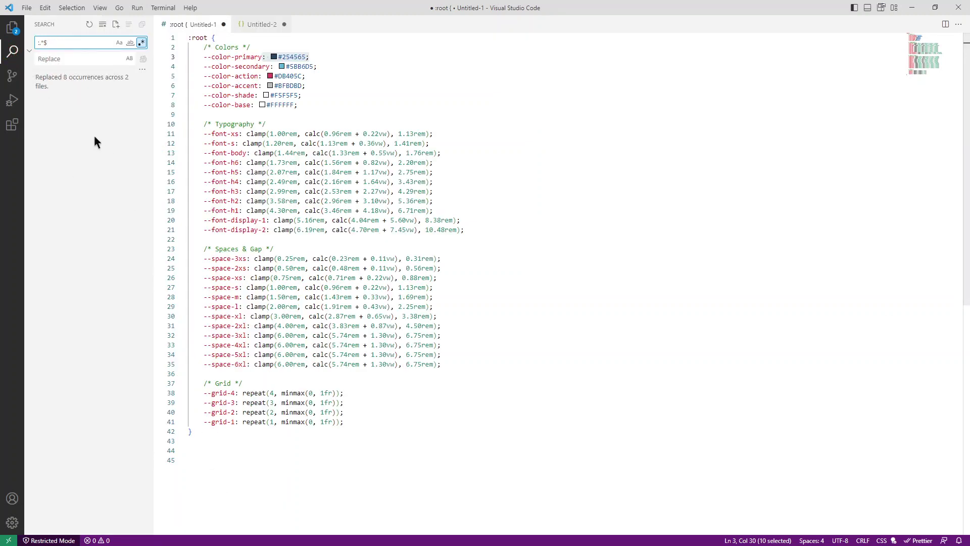
{"action": "key", "text": "ctrl+equal"}
{"action": "key", "text": "ctrl+equal"}
{"action": "key", "text": "ctrl+equal"}
{"action": "key", "text": "ctrl+equal"}
{"action": "key", "text": "ctrl+equal"}
{"action": "key", "text": "ctrl+equal"}
{"action": "key", "text": "ctrl+equal"}
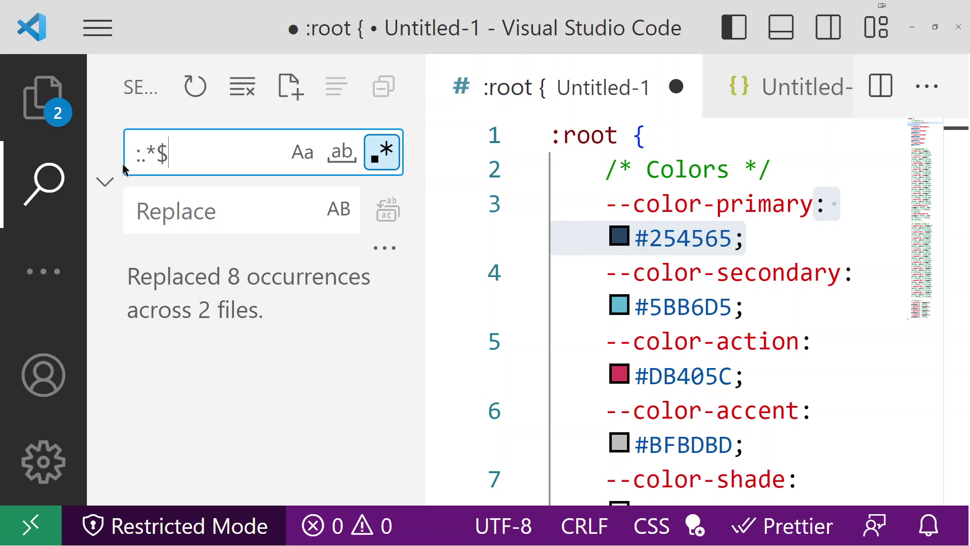
{"action": "triple_click", "coordinate": [184, 171]}
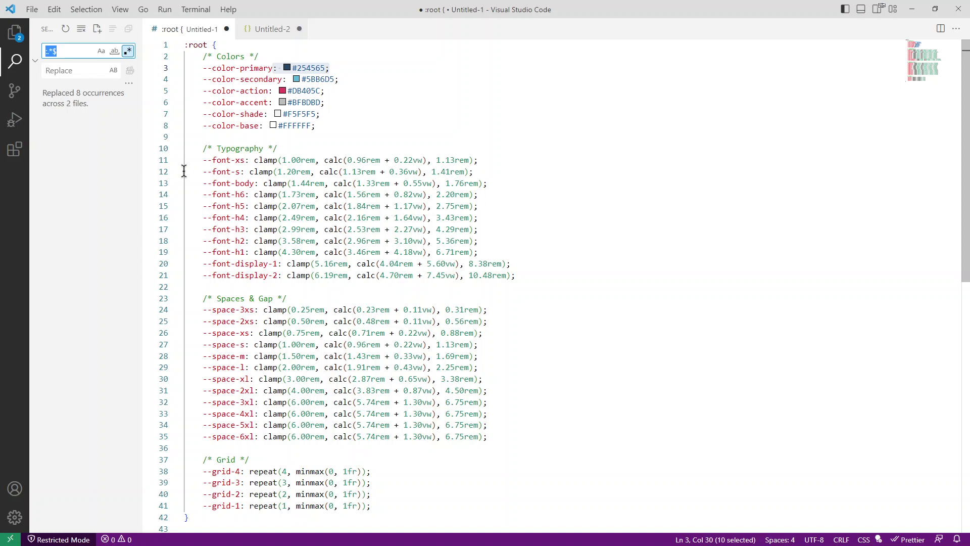
{"action": "left_click", "coordinate": [128, 51]}
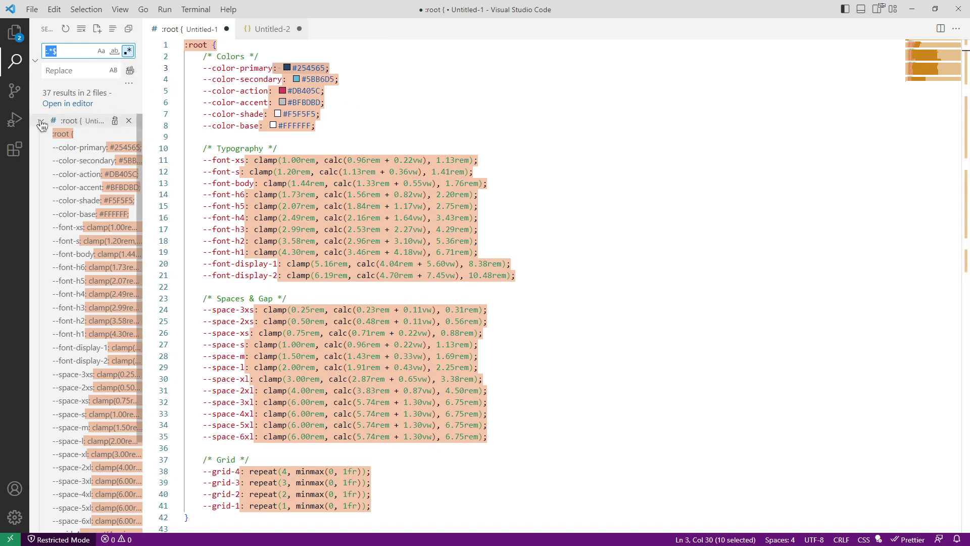
Step: Replace all regex matches in the :root stylesheet file only with nothing, then compare the remaining names with the JSON file
{"action": "left_click", "coordinate": [76, 123]}
{"action": "right_click", "coordinate": [92, 120]}
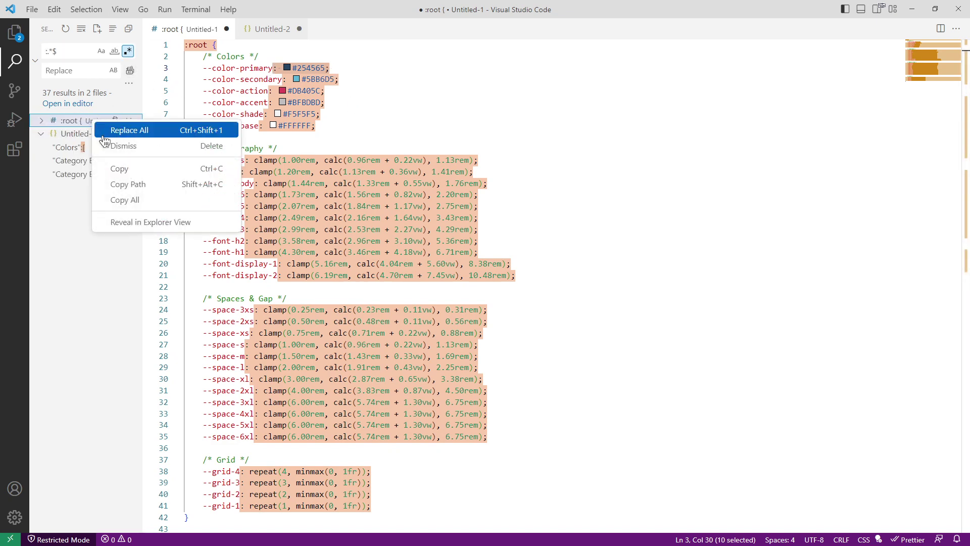
{"action": "left_click", "coordinate": [135, 128]}
{"action": "left_click", "coordinate": [187, 29]}
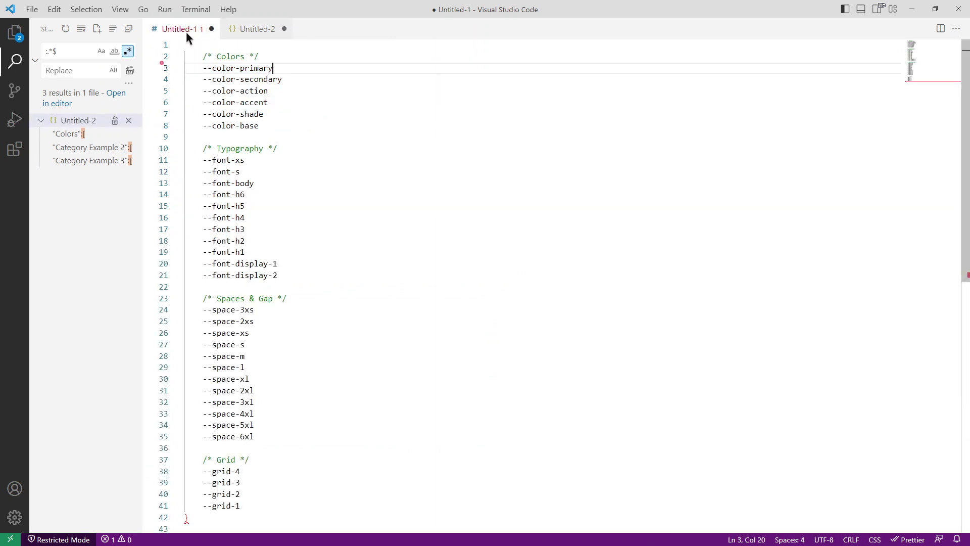
{"action": "left_click", "coordinate": [265, 31]}
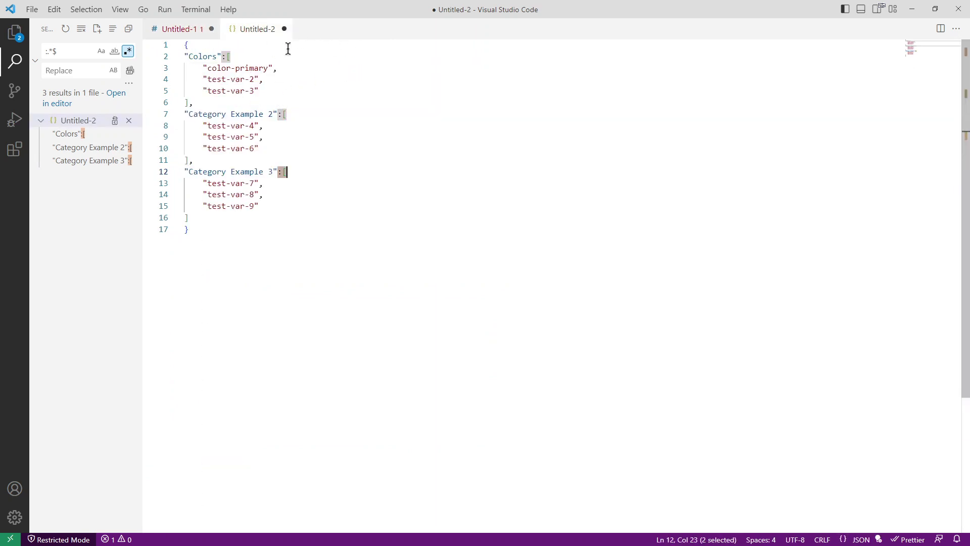
{"action": "left_click", "coordinate": [176, 31]}
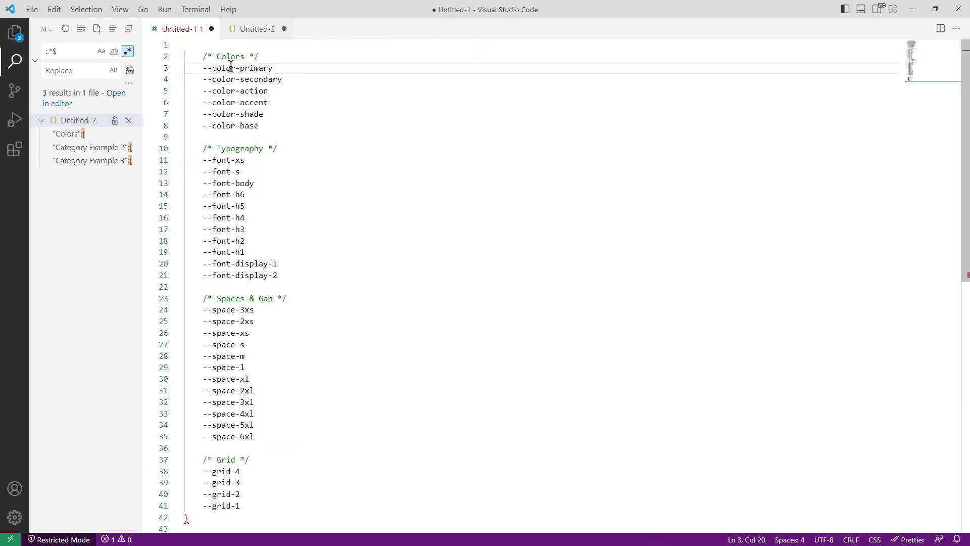
{"action": "scroll", "coordinate": [276, 122], "scroll_direction": "down", "scroll_amount": 5}
{"action": "scroll", "coordinate": [298, 172], "scroll_direction": "up", "scroll_amount": 5}
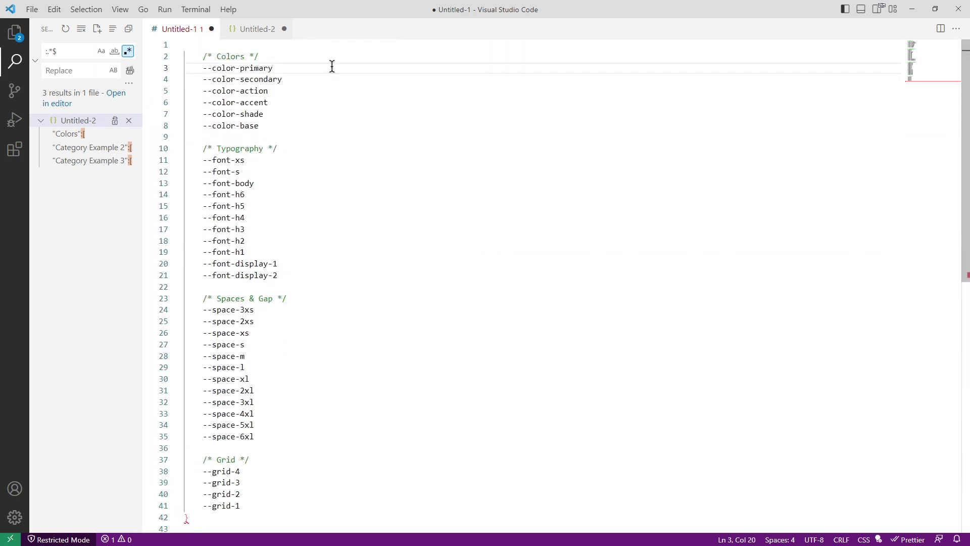
{"action": "mouse_move", "coordinate": [201, 94]}
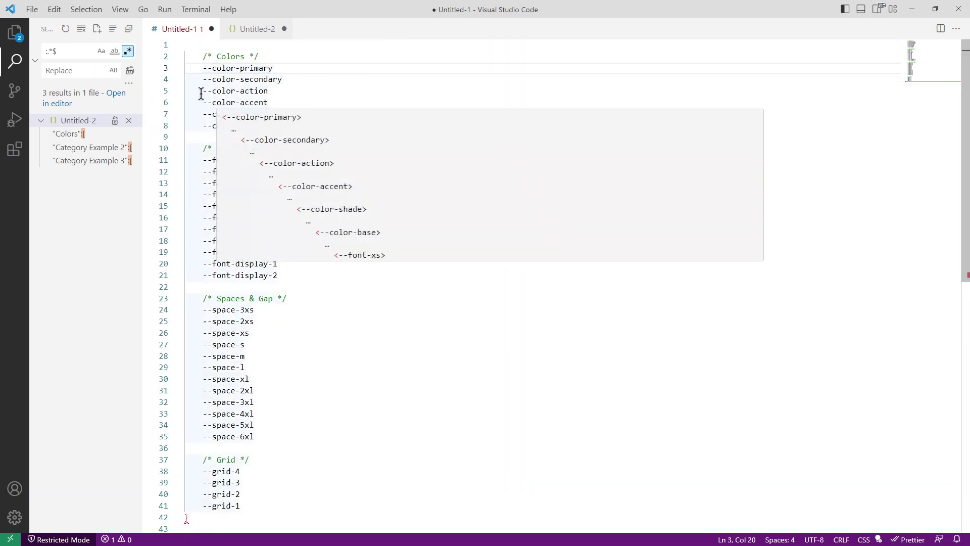
{"action": "left_click_drag", "start_coordinate": [202, 68], "coordinate": [211, 70]}
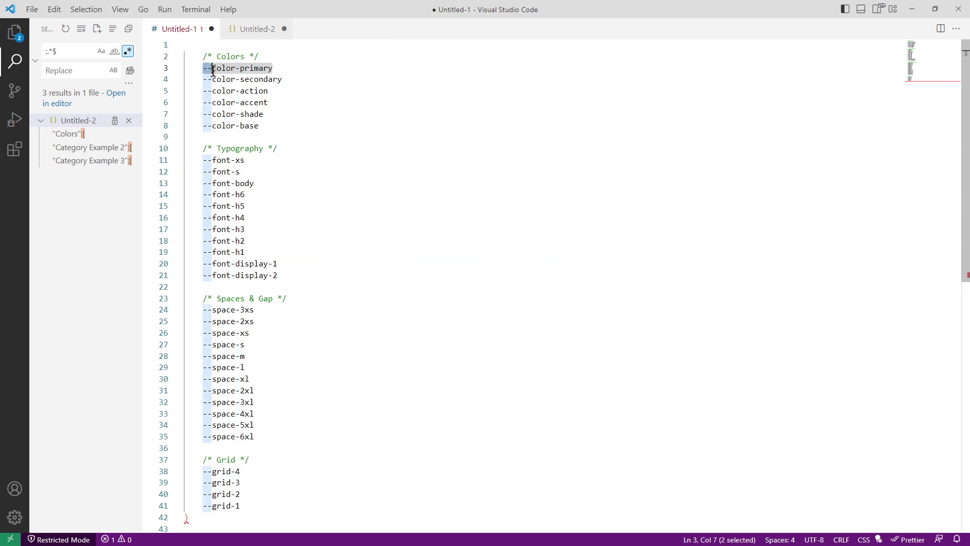
{"action": "mouse_move", "coordinate": [222, 96]}
{"action": "key", "text": "ctrl+d"}
{"action": "key", "text": "ctrl+d"}
{"action": "key", "text": "ctrl+d"}
{"action": "key", "text": "ctrl+d"}
{"action": "key", "text": "ctrl+d"}
{"action": "key", "text": "ctrl+d"}
{"action": "key", "text": "ctrl+d"}
{"action": "key", "text": "ctrl+d"}
{"action": "key", "text": "ctrl+d"}
{"action": "key", "text": "ctrl+d"}
{"action": "key", "text": "ctrl+d"}
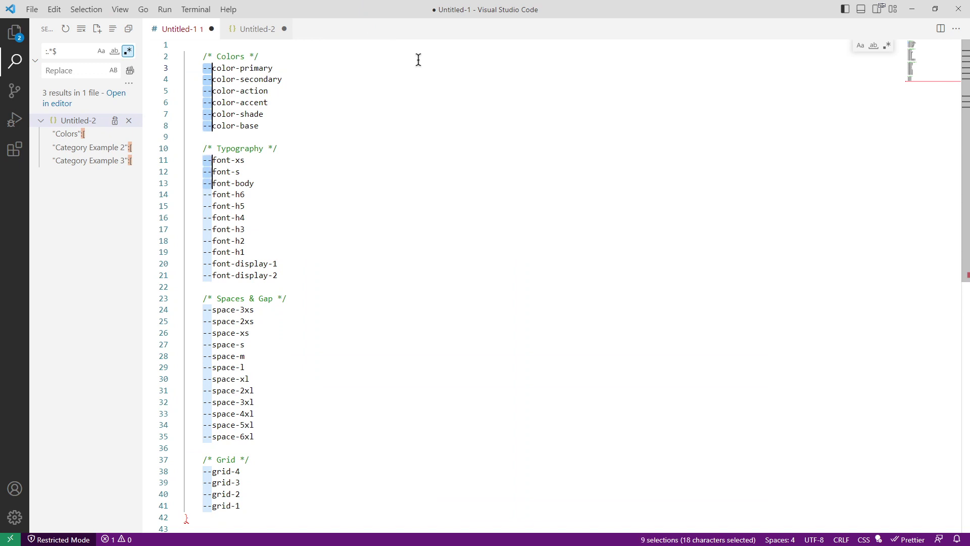
{"action": "key", "text": "ctrl+d"}
{"action": "key", "text": "ctrl+d"}
{"action": "key", "text": "ctrl+d"}
{"action": "key", "text": "ctrl+d"}
{"action": "key", "text": "ctrl+d"}
{"action": "key", "text": "ctrl+d"}
{"action": "key", "text": "ctrl+d"}
{"action": "key", "text": "ctrl+d"}
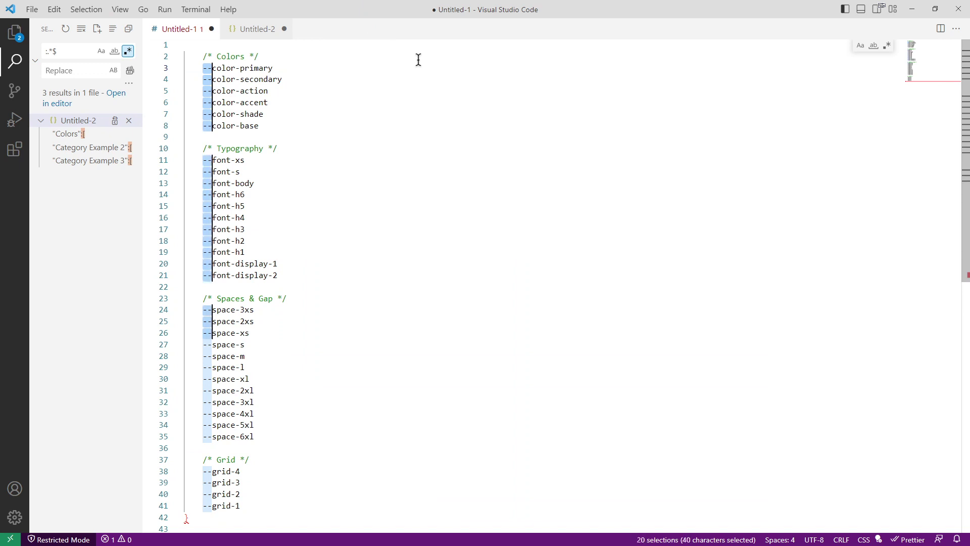
{"action": "key", "text": "Escape"}
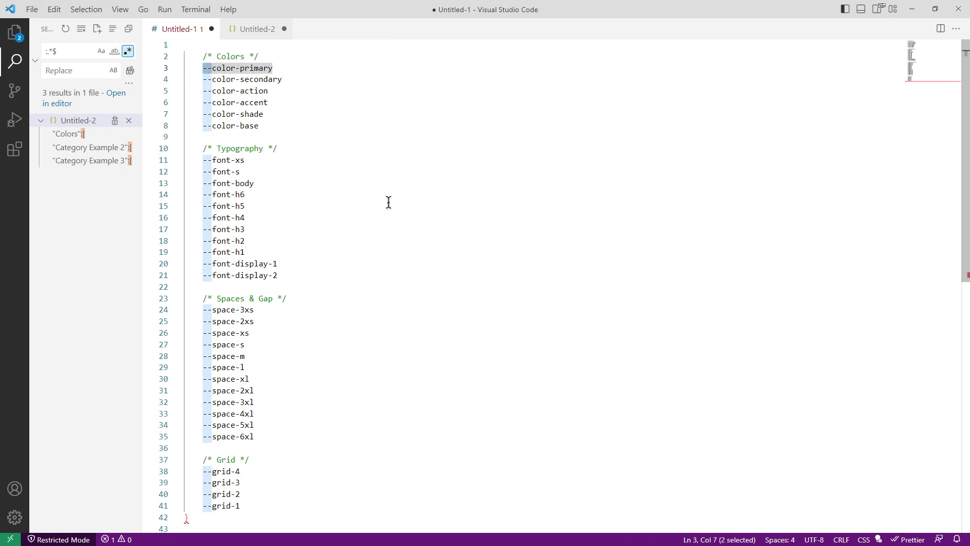
Step: Replace every "--" in the variable list with nothing so only the bare names remain
{"action": "key", "text": "ctrl+h"}
{"action": "left_click", "coordinate": [680, 65]}
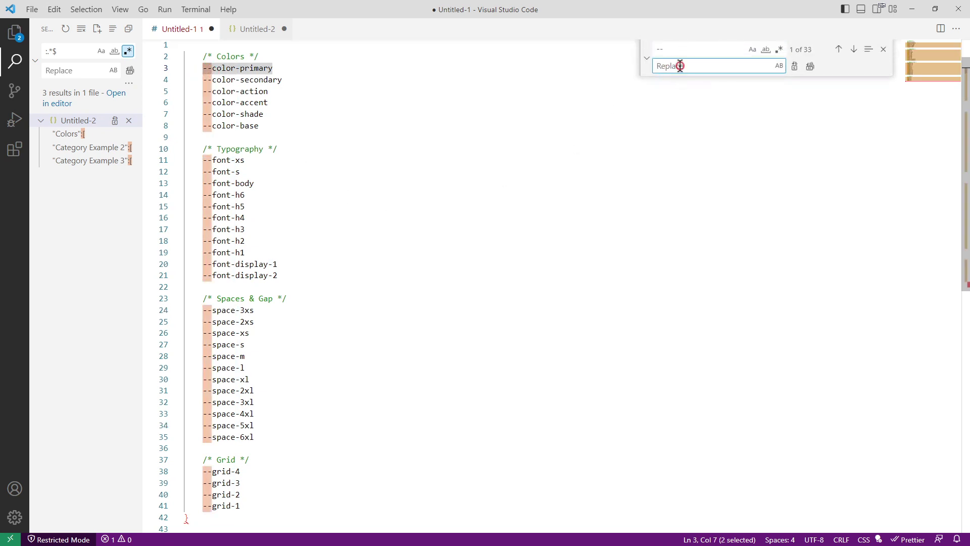
{"action": "left_click", "coordinate": [811, 68]}
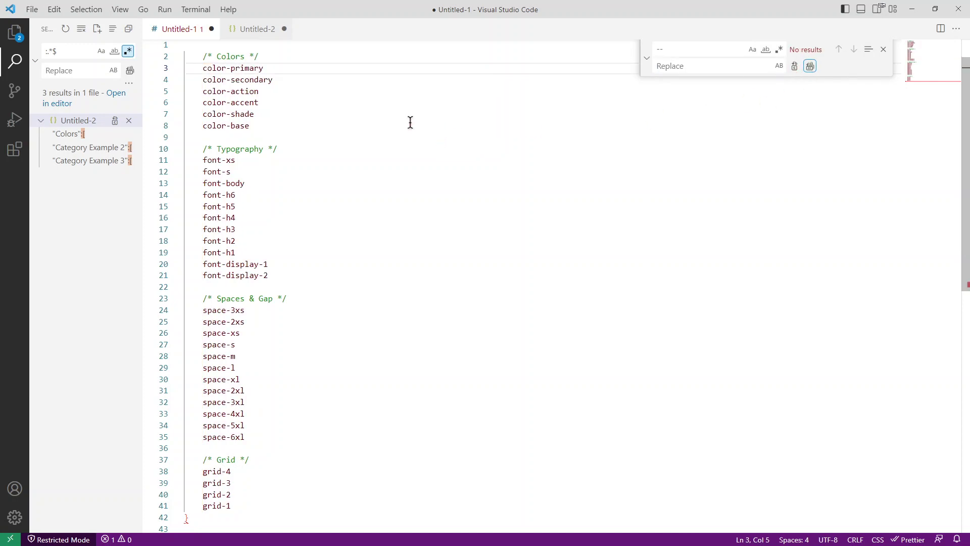
Step: Undo the replacement that removed the "--" prefixes from the variable list and close the in-file search
{"action": "left_click_drag", "start_coordinate": [257, 126], "coordinate": [199, 69]}
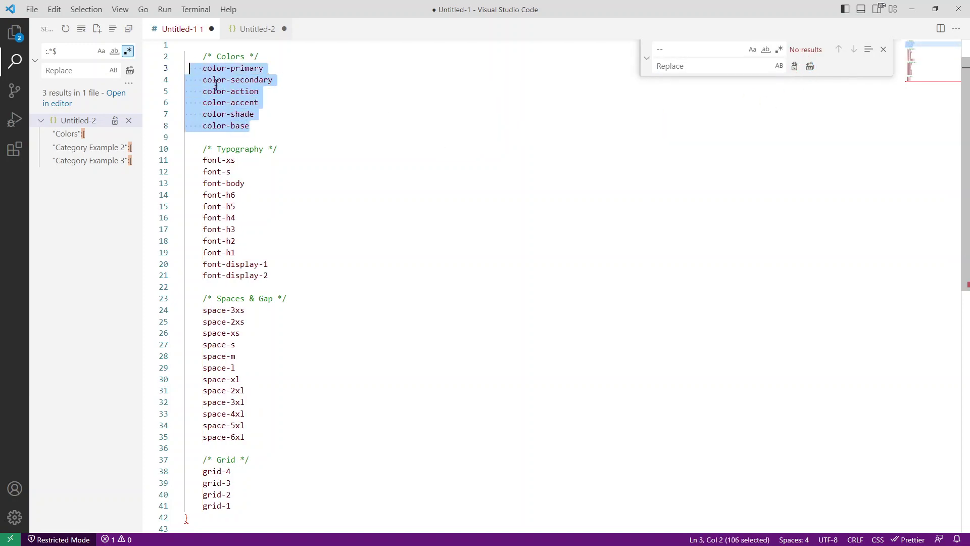
{"action": "left_click", "coordinate": [342, 83]}
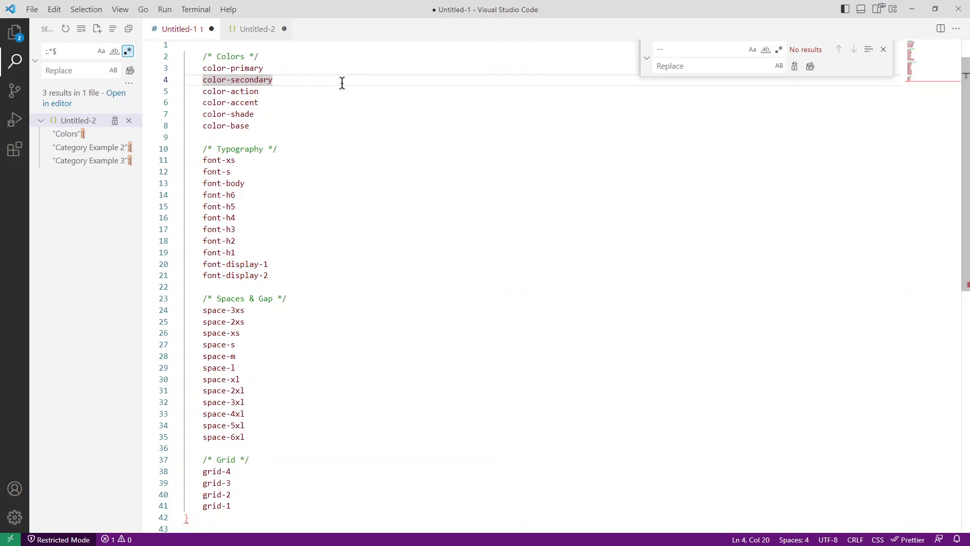
{"action": "left_click_drag", "start_coordinate": [202, 69], "coordinate": [270, 77]}
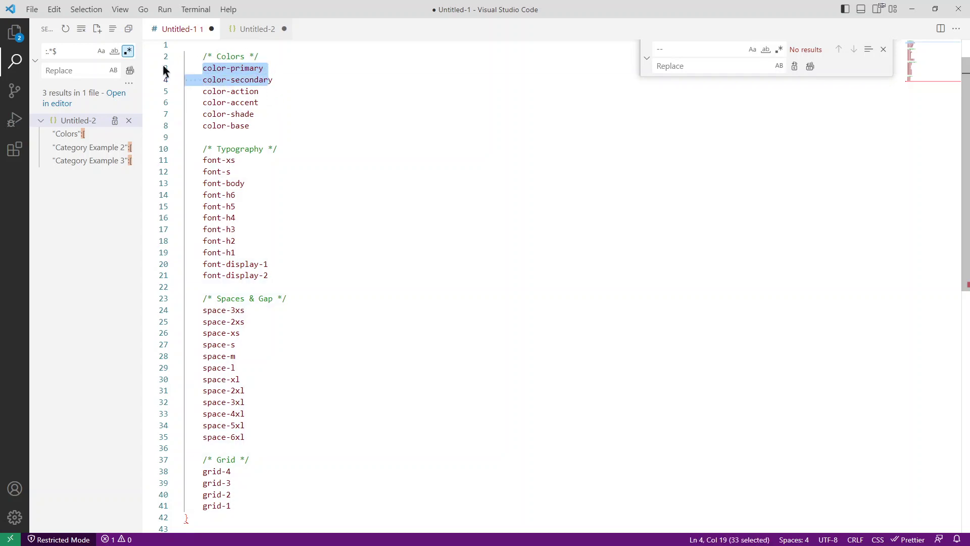
{"action": "left_click", "coordinate": [298, 86]}
{"action": "key", "text": "ctrl+z"}
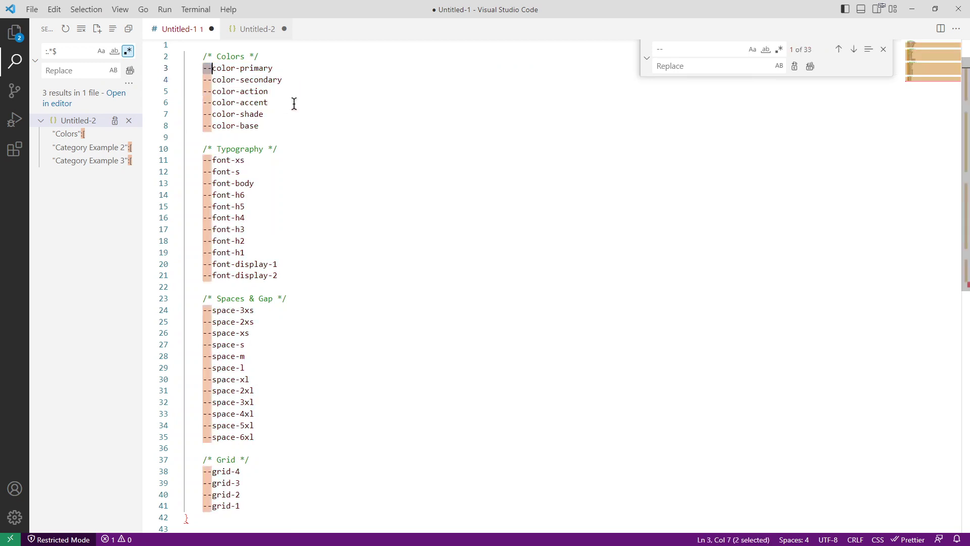
{"action": "left_click", "coordinate": [323, 93]}
{"action": "left_click", "coordinate": [884, 49]}
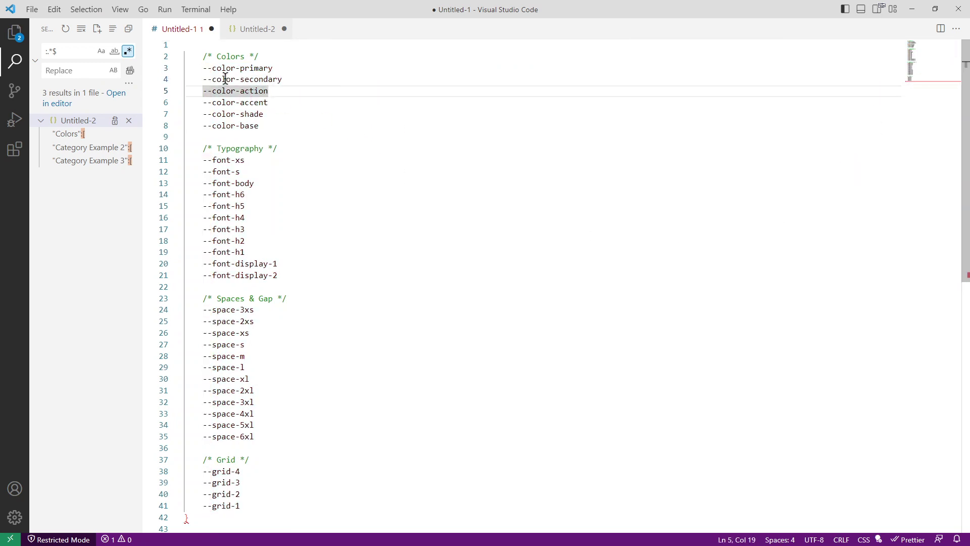
Step: Select every "--" prefix in the variable list at once and replace them all with an opening double quote
{"action": "left_click_drag", "start_coordinate": [204, 69], "coordinate": [213, 70]}
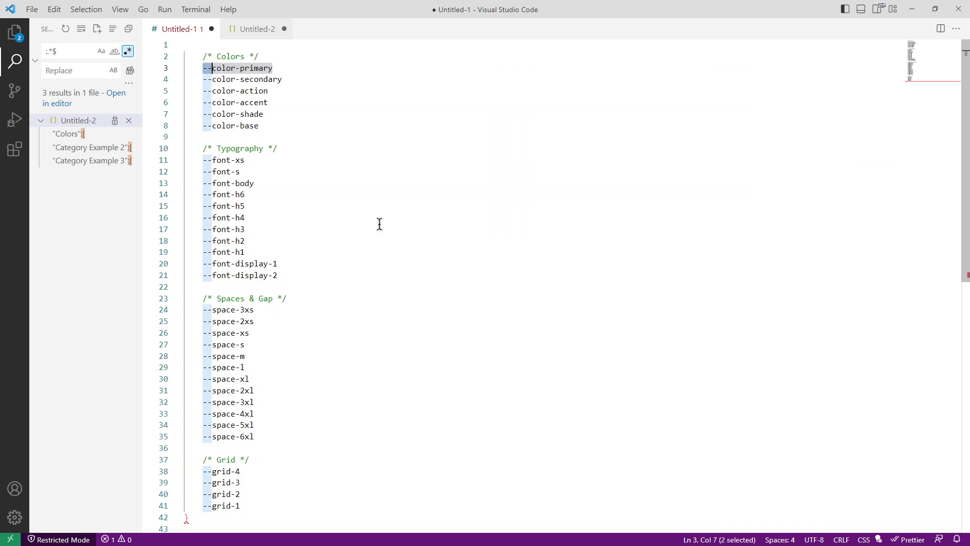
{"action": "key", "text": "ctrl+d"}
{"action": "key", "text": "ctrl+d"}
{"action": "key", "text": "ctrl+d"}
{"action": "key", "text": "ctrl+d"}
{"action": "key", "text": "ctrl+d"}
{"action": "key", "text": "ctrl+d"}
{"action": "key", "text": "ctrl+d"}
{"action": "key", "text": "ctrl+d"}
{"action": "key", "text": "ctrl+d"}
{"action": "key", "text": "ctrl+d"}
{"action": "key", "text": "ctrl+d"}
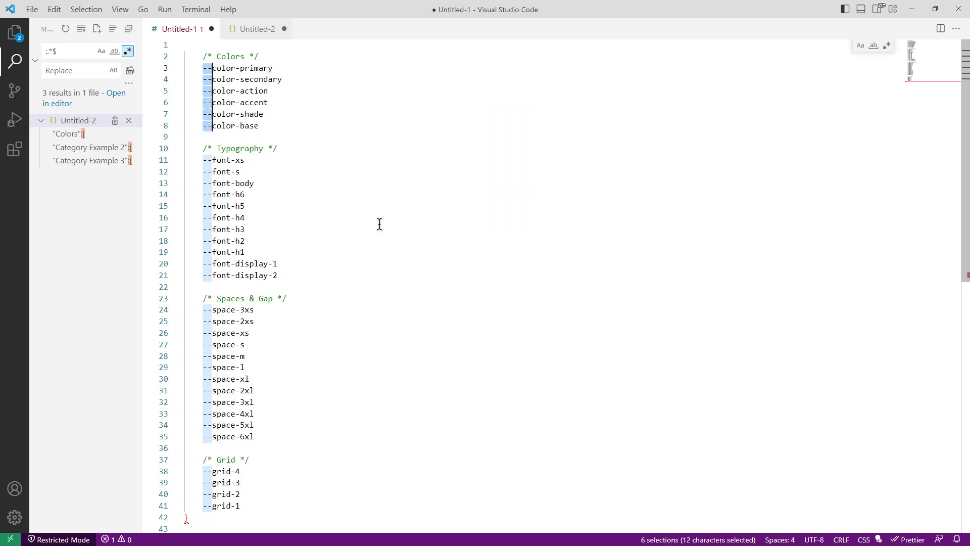
{"action": "key", "text": "ctrl+d"}
{"action": "key", "text": "ctrl+d"}
{"action": "key", "text": "ctrl+d"}
{"action": "key", "text": "ctrl+d"}
{"action": "key", "text": "ctrl+d"}
{"action": "key", "text": "ctrl+d"}
{"action": "key", "text": "ctrl+d"}
{"action": "key", "text": "ctrl+d"}
{"action": "key", "text": "ctrl+d"}
{"action": "key", "text": "ctrl+d"}
{"action": "key", "text": "ctrl+d"}
{"action": "key", "text": "ctrl+d"}
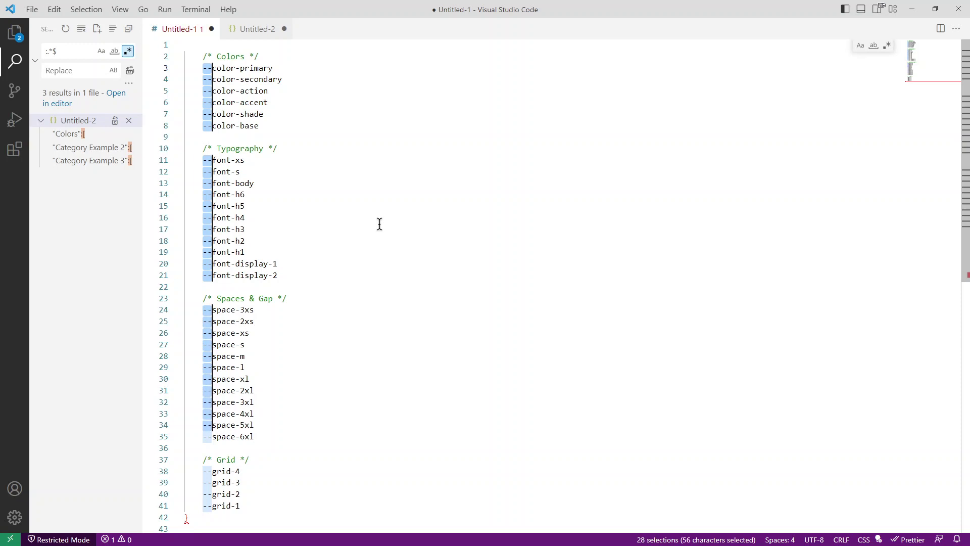
{"action": "key", "text": "ctrl+d"}
{"action": "key", "text": "ctrl+d"}
{"action": "key", "text": "ctrl+d"}
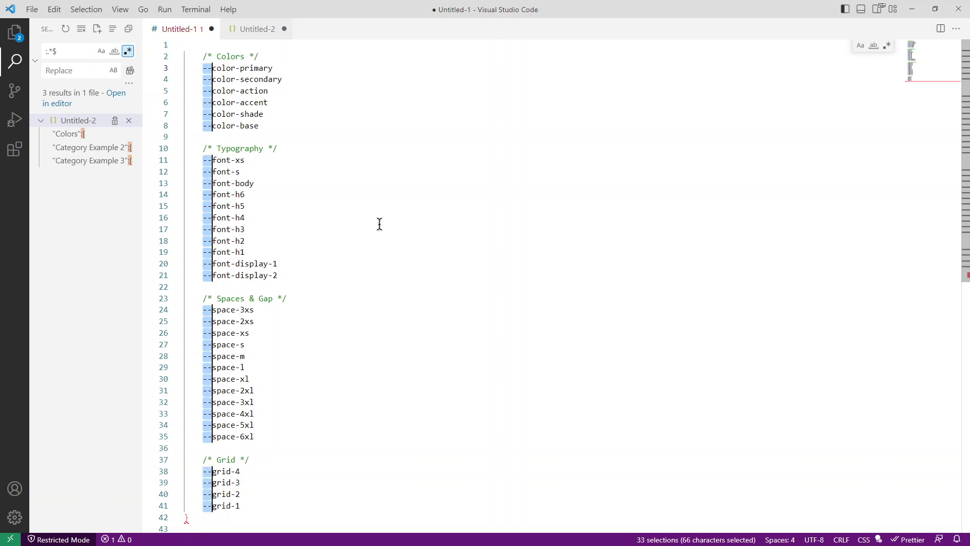
{"action": "left_click", "coordinate": [257, 30]}
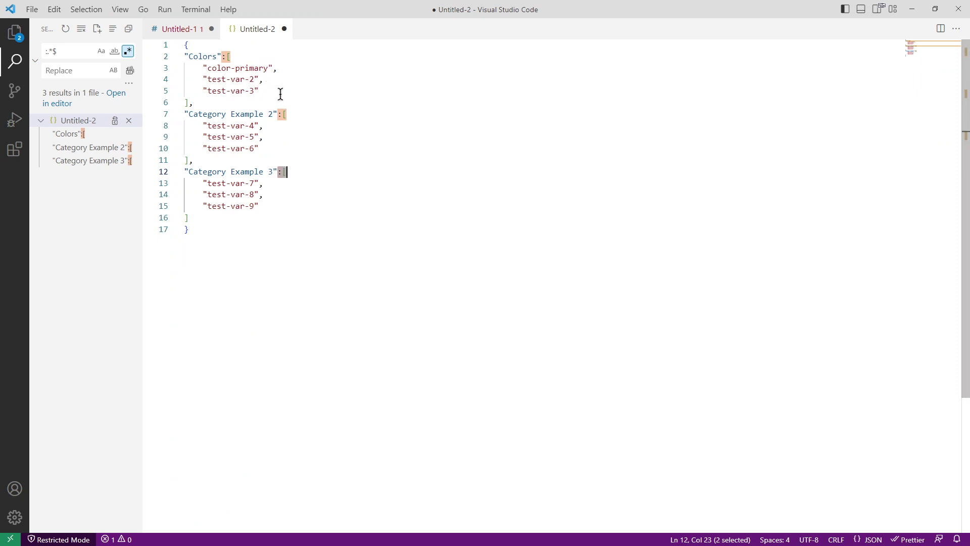
{"action": "left_click", "coordinate": [183, 29]}
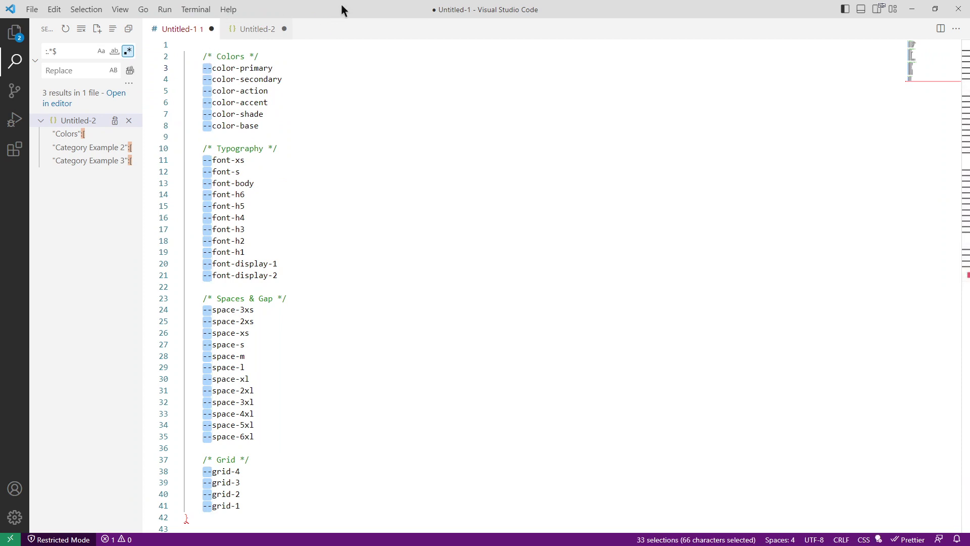
{"action": "type", "text": "\""}
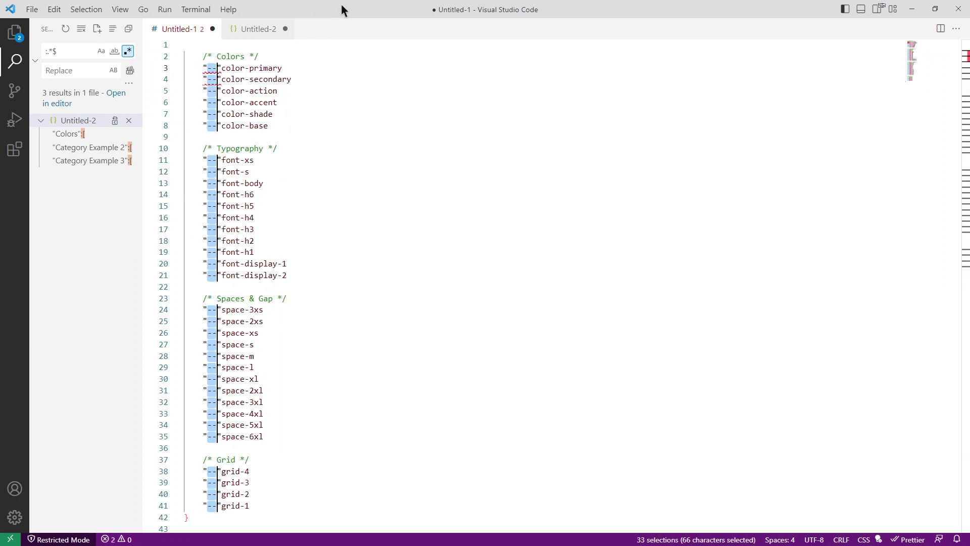
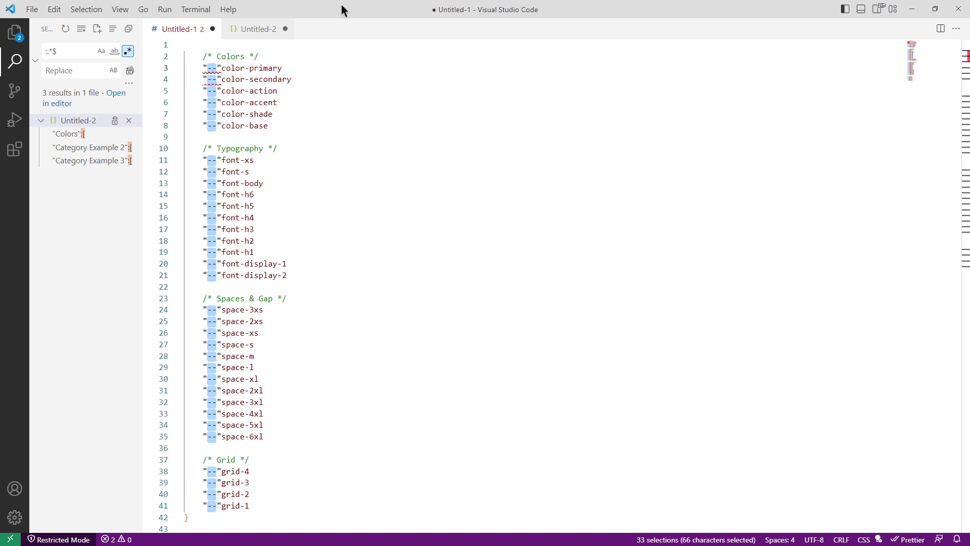
{"action": "key", "text": "BackSpace"}
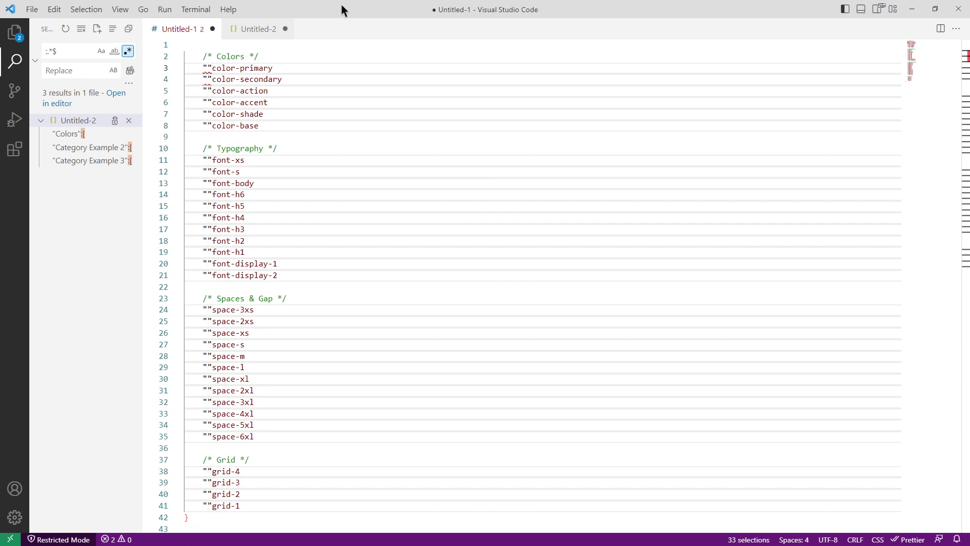
{"action": "key", "text": "Delete"}
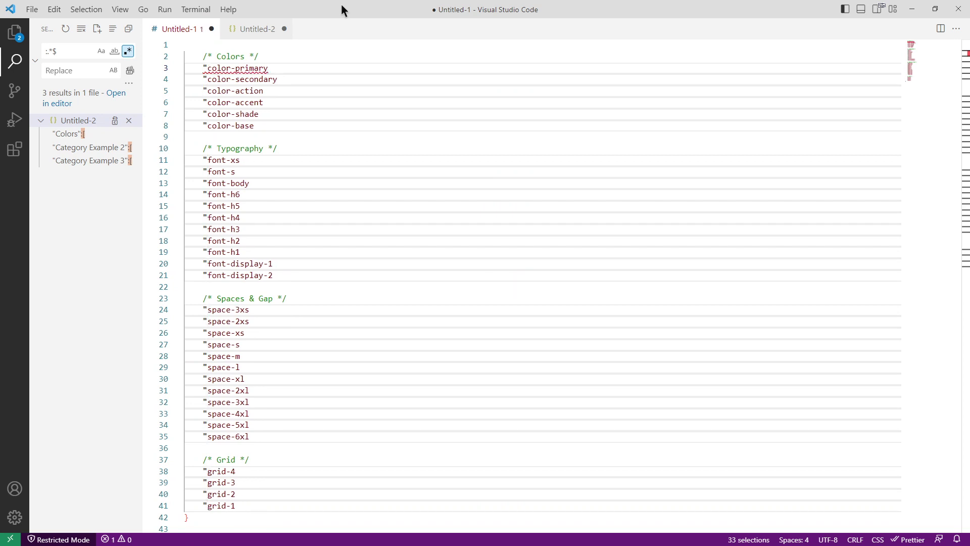
Step: Add a closing double quote and a comma at the end of every variable line simultaneously
{"action": "key", "text": "End"}
{"action": "type", "text": "\""}
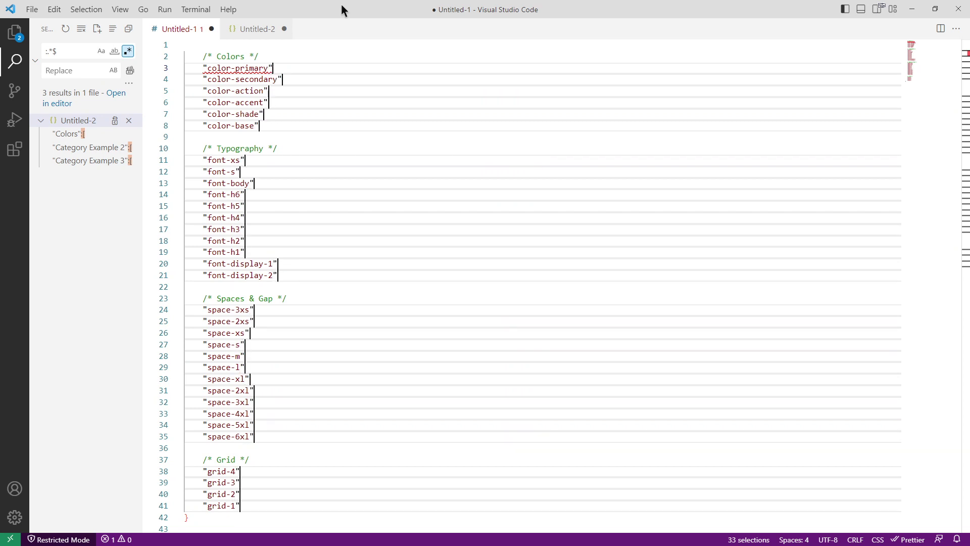
{"action": "type", "text": ","}
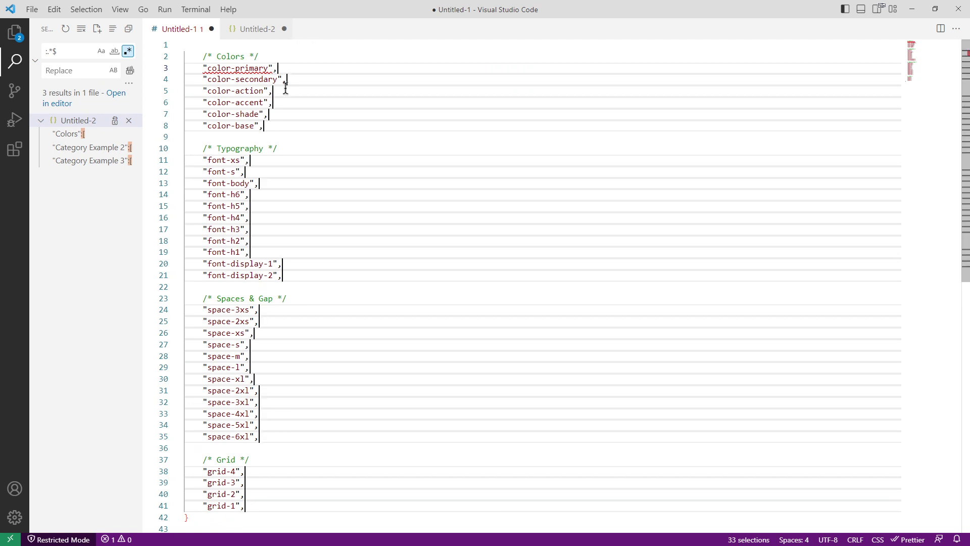
{"action": "left_click", "coordinate": [330, 81]}
Step: Remove the trailing comma after color-base, font-display-2, space-6xl and grid-1, and delete the leftover closing brace below the list
{"action": "left_click", "coordinate": [264, 128]}
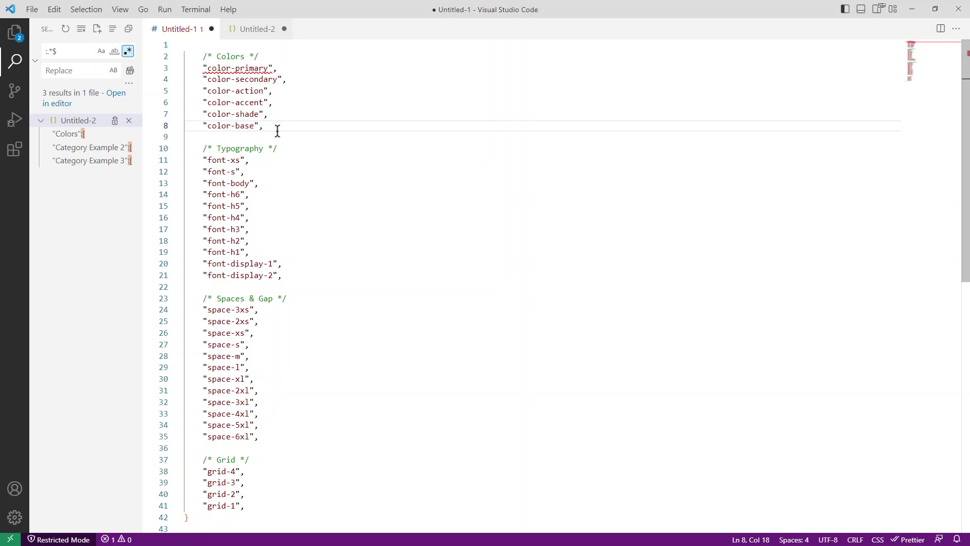
{"action": "key", "text": "BackSpace"}
{"action": "left_click", "coordinate": [285, 277]}
{"action": "key", "text": "BackSpace"}
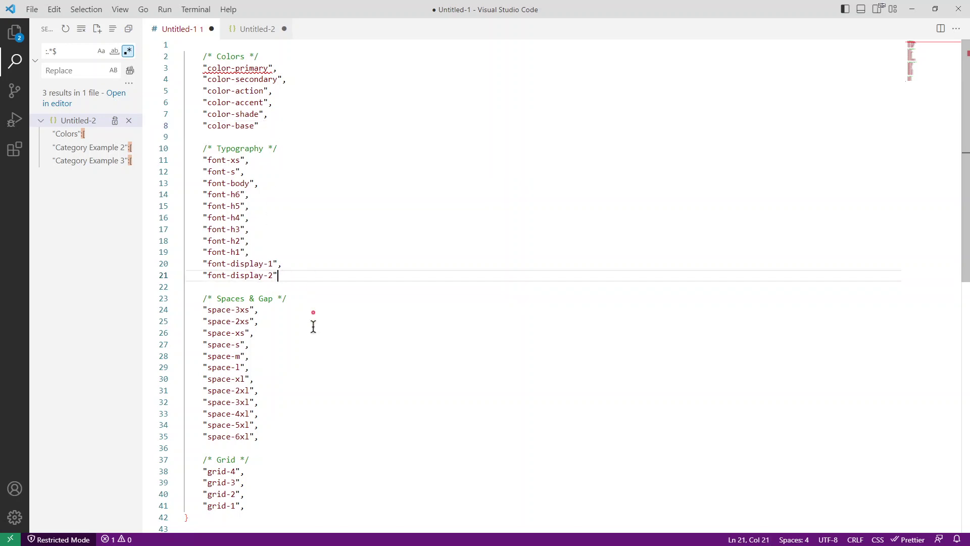
{"action": "scroll", "coordinate": [313, 331], "scroll_direction": "down", "scroll_amount": 3}
{"action": "left_click", "coordinate": [269, 345]}
{"action": "key", "text": "BackSpace"}
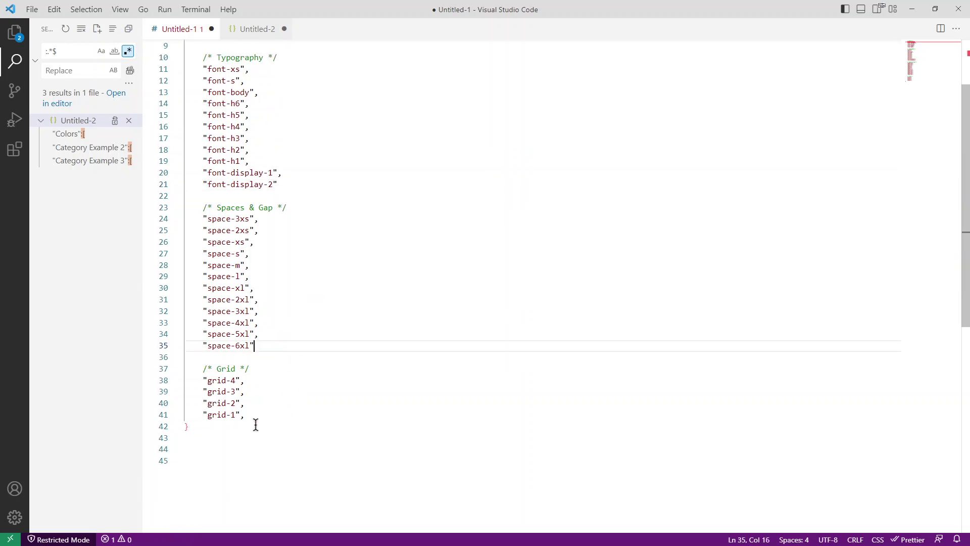
{"action": "left_click", "coordinate": [256, 419]}
{"action": "key", "text": "BackSpace"}
{"action": "left_click_drag", "start_coordinate": [191, 426], "coordinate": [152, 429]}
{"action": "key", "text": "BackSpace"}
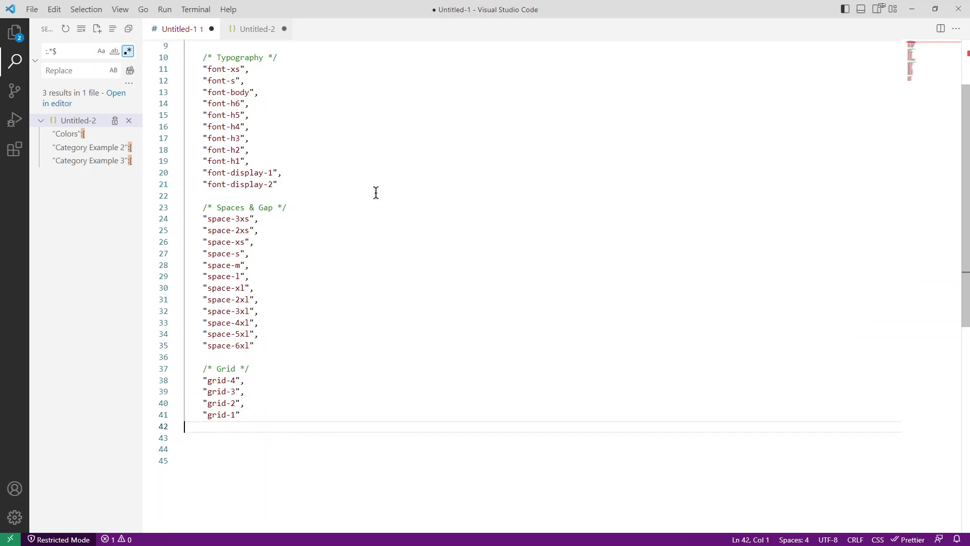
Step: Delete the three placeholder entries inside the "Colors" array of the JSON file
{"action": "scroll", "coordinate": [374, 192], "scroll_direction": "up", "scroll_amount": 3}
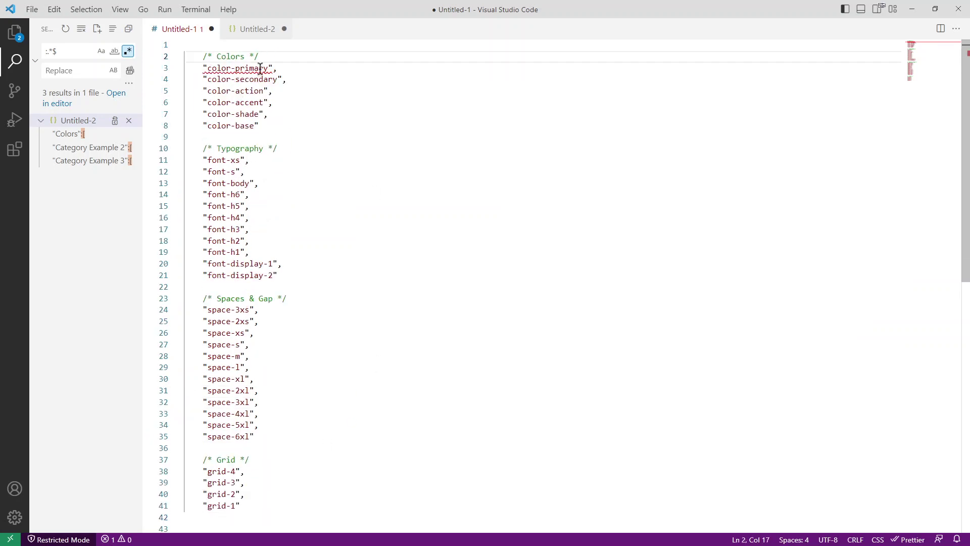
{"action": "left_click_drag", "start_coordinate": [265, 56], "coordinate": [202, 56]}
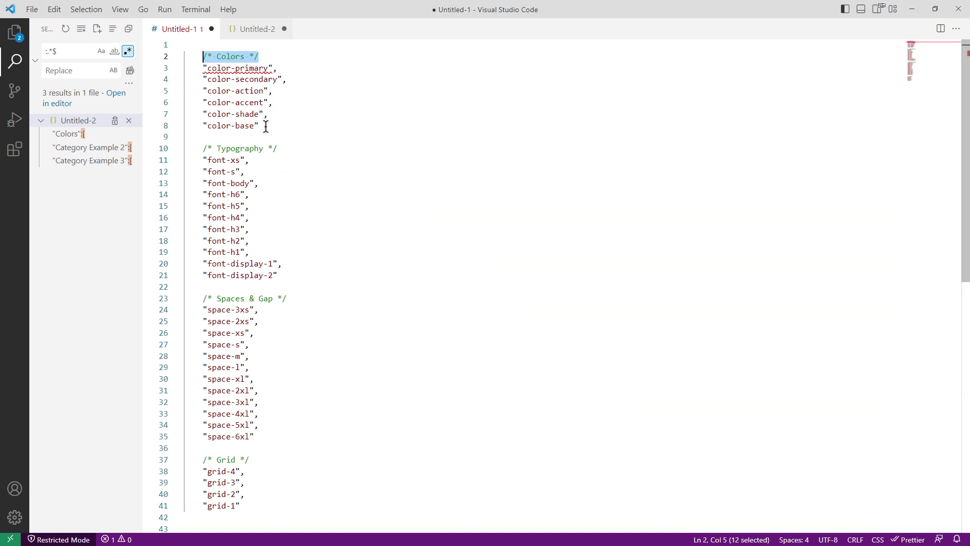
{"action": "left_click", "coordinate": [254, 30]}
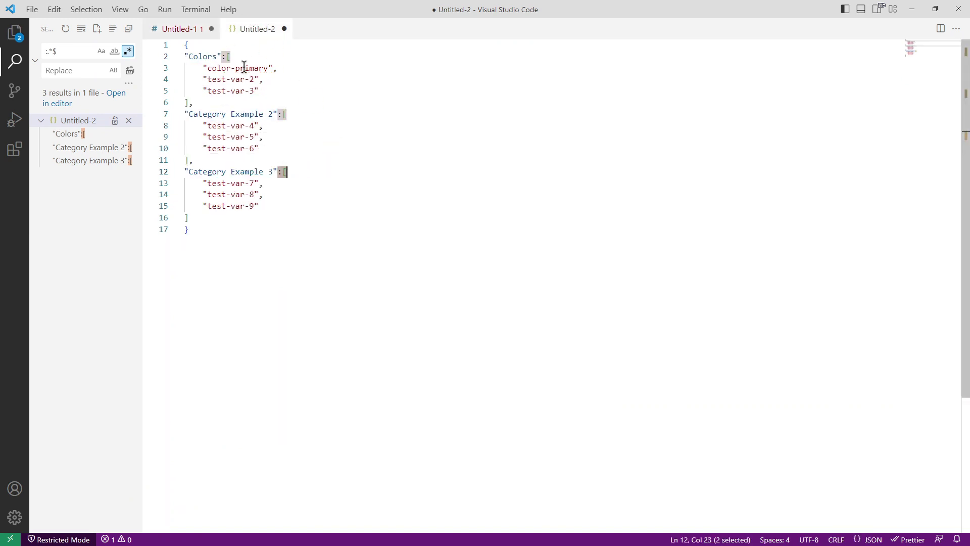
{"action": "left_click_drag", "start_coordinate": [205, 69], "coordinate": [184, 70]}
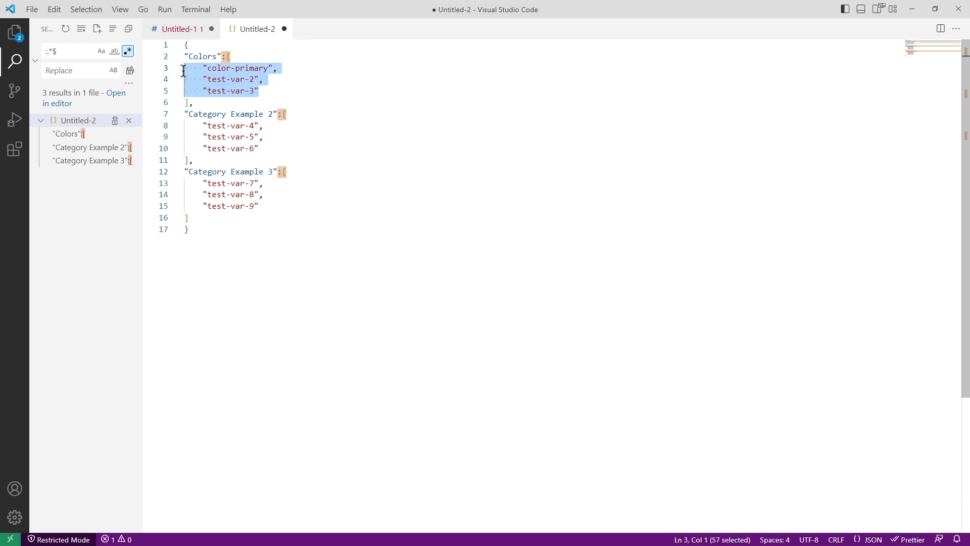
{"action": "key", "text": "BackSpace"}
{"action": "left_click_drag", "start_coordinate": [264, 124], "coordinate": [185, 103]}
Step: Move the six quoted color variables, color-primary through color-base, from the stylesheet list into the JSON file's empty "Colors" array
{"action": "left_click", "coordinate": [177, 29]}
{"action": "left_click_drag", "start_coordinate": [260, 127], "coordinate": [174, 73]}
{"action": "key", "text": "ctrl+x"}
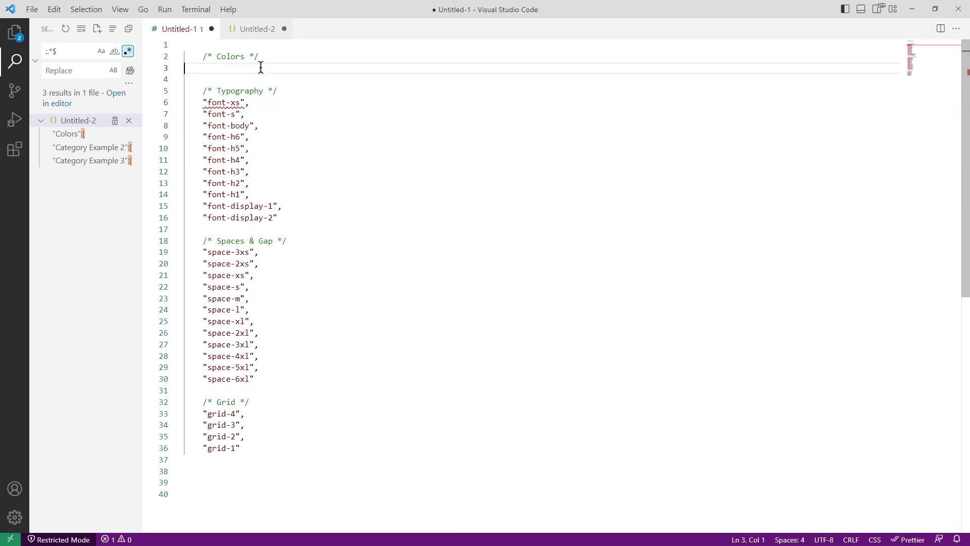
{"action": "left_click", "coordinate": [245, 29]}
{"action": "left_click", "coordinate": [253, 78]}
{"action": "left_click", "coordinate": [212, 70]}
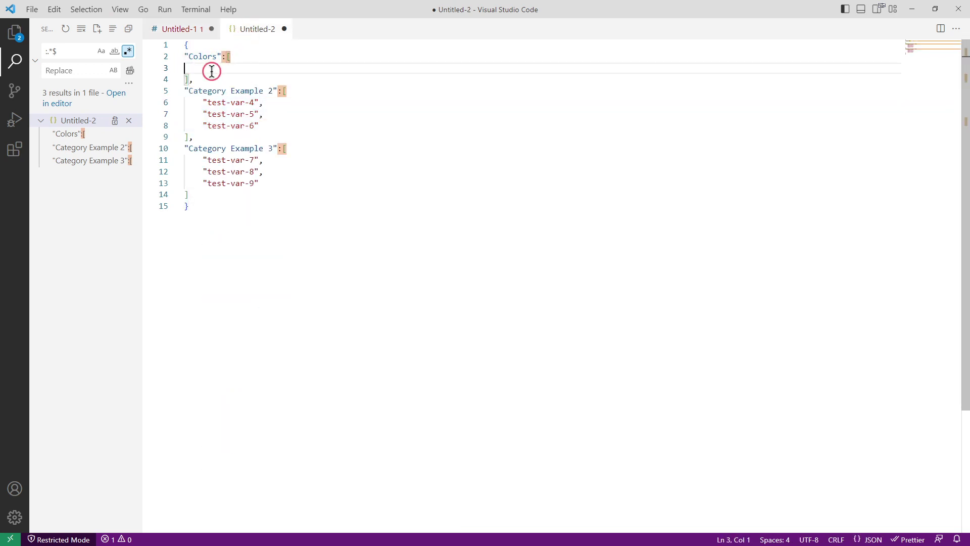
{"action": "key", "text": "ctrl+v"}
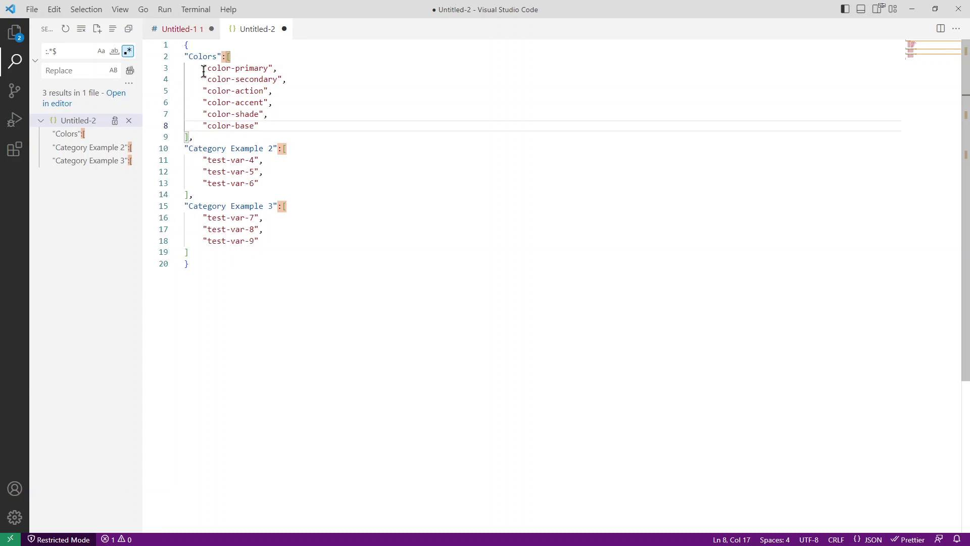
Step: Examine the "Colors" category's JSON syntax: the quoted name, colon, opening bracket and comma-separated quoted variables
{"action": "left_click_drag", "start_coordinate": [183, 56], "coordinate": [225, 56]}
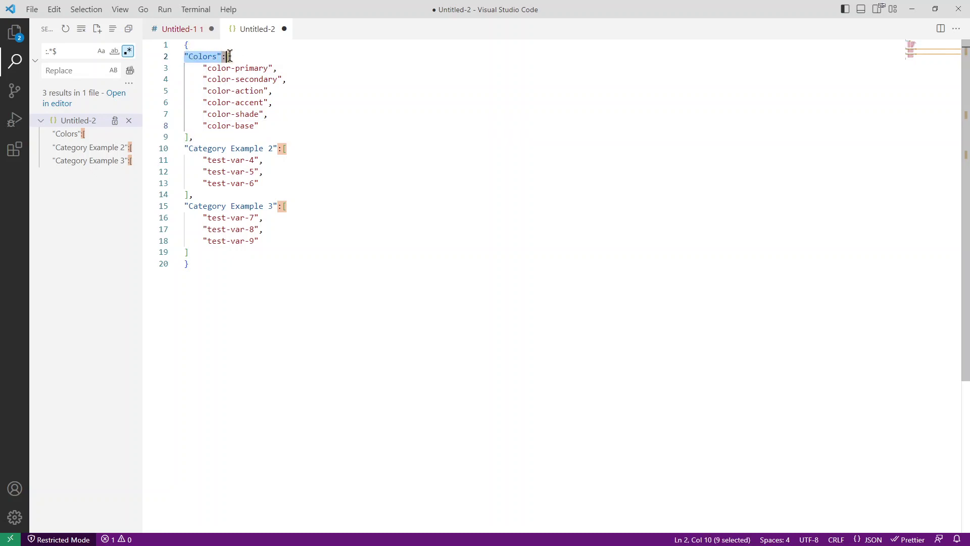
{"action": "left_click", "coordinate": [234, 56]}
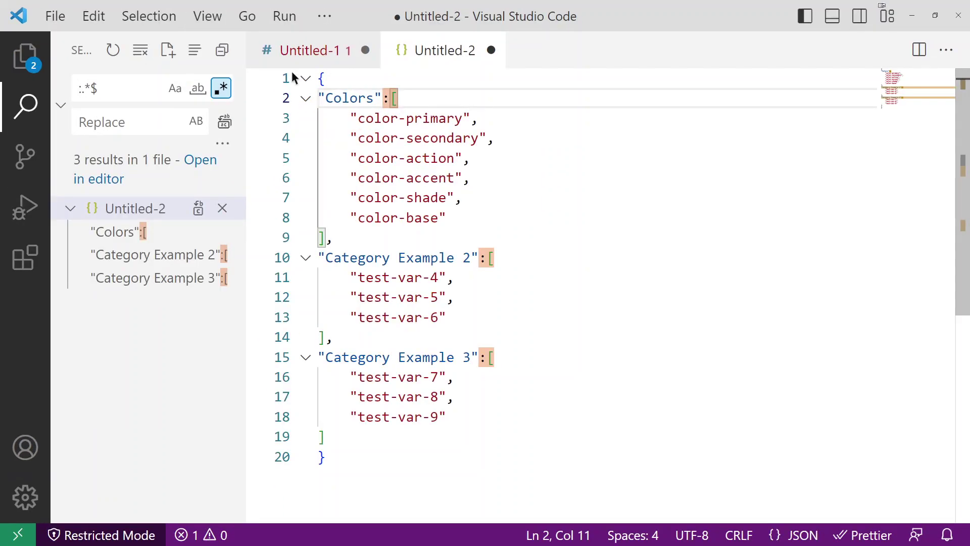
{"action": "left_click", "coordinate": [564, 169]}
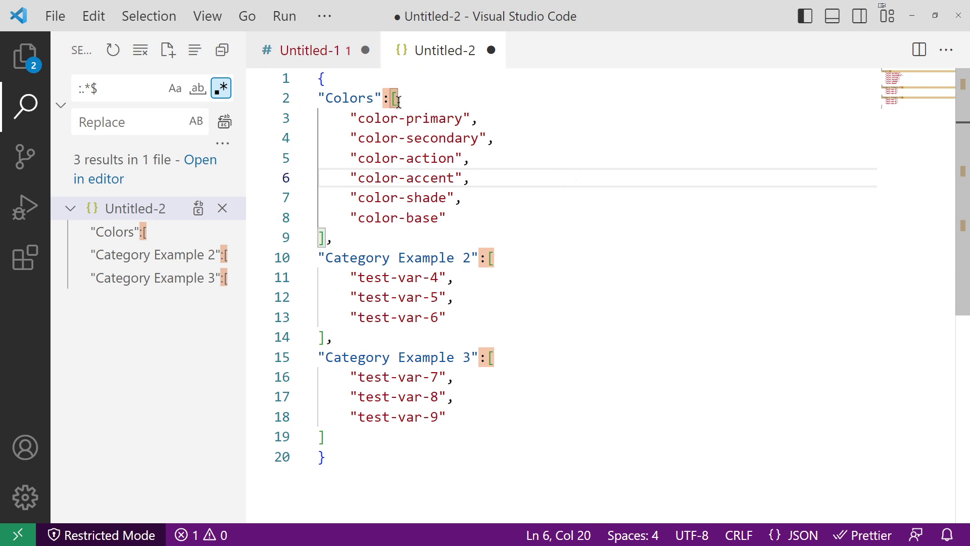
{"action": "left_click_drag", "start_coordinate": [351, 117], "coordinate": [473, 119]}
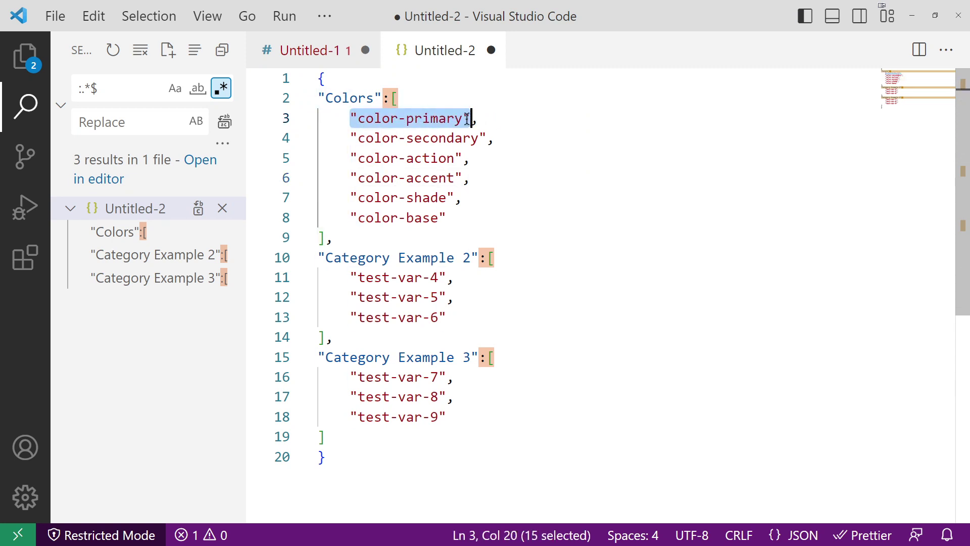
{"action": "left_click_drag", "start_coordinate": [357, 137], "coordinate": [494, 137]}
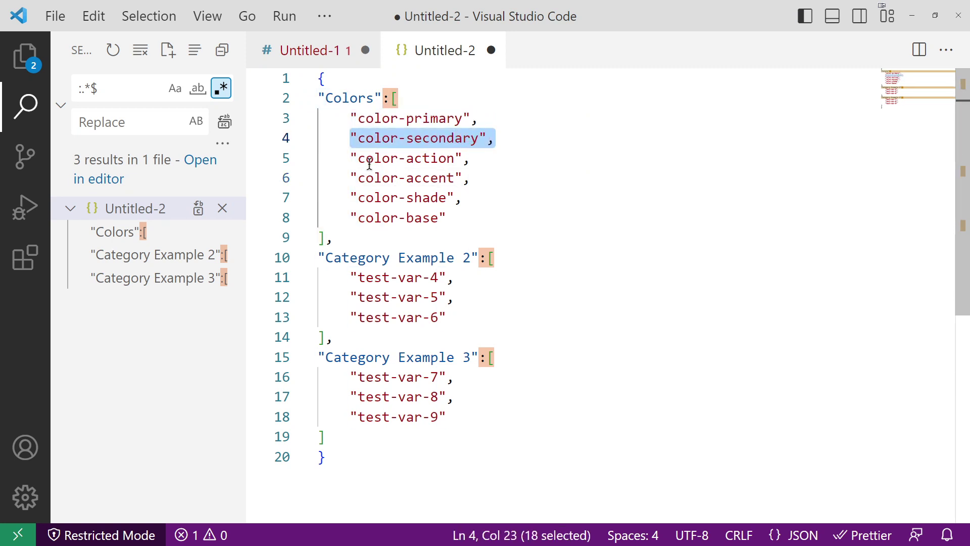
{"action": "left_click_drag", "start_coordinate": [351, 158], "coordinate": [465, 158]}
{"action": "left_click", "coordinate": [346, 177]}
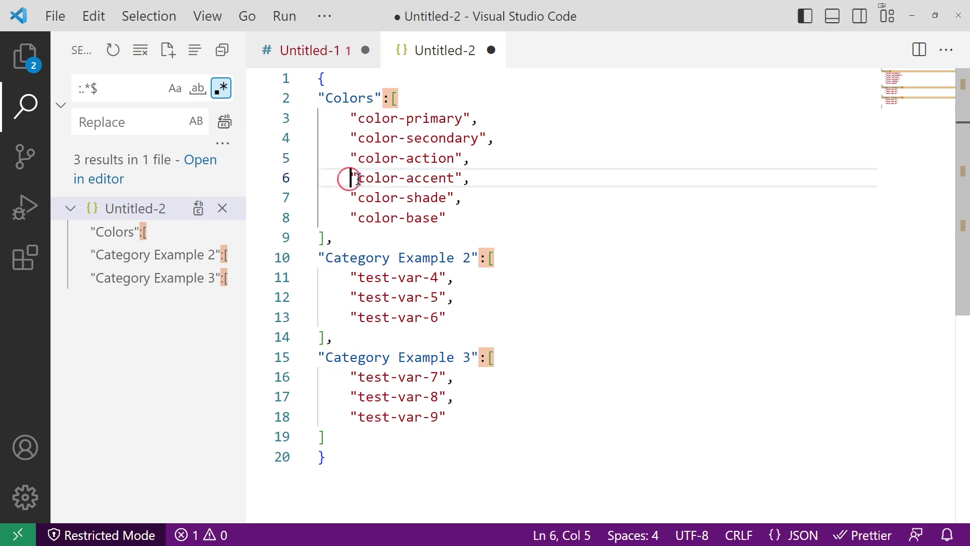
{"action": "left_click", "coordinate": [487, 178]}
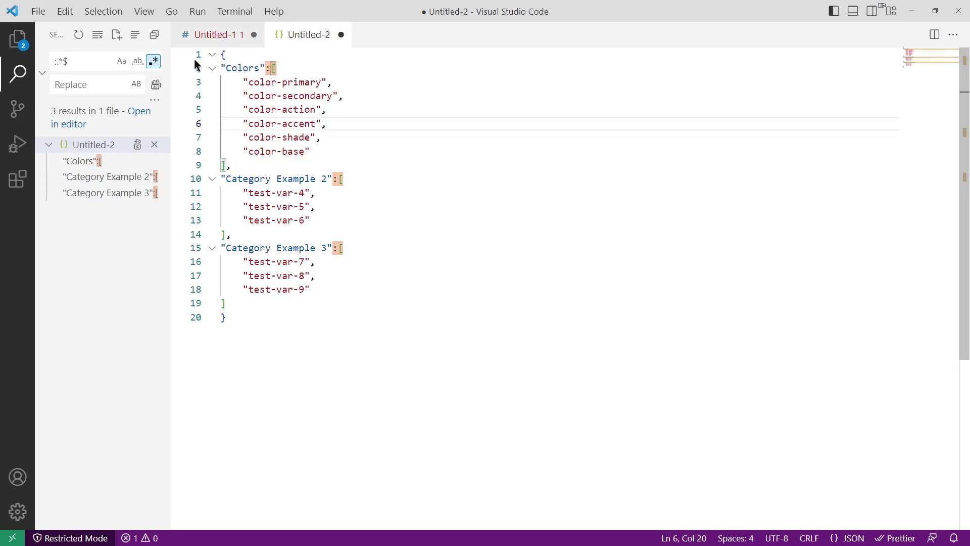
Step: Move the font variables, font-xs through font-display-2, from the stylesheet list into the "Category Example 2" array, replacing its placeholder entries
{"action": "left_click", "coordinate": [208, 31]}
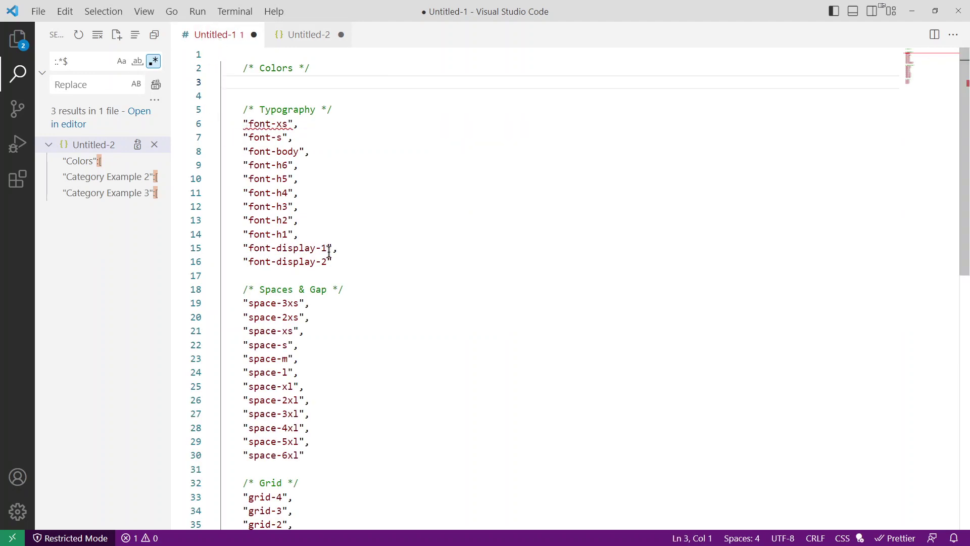
{"action": "left_click_drag", "start_coordinate": [332, 262], "coordinate": [197, 124]}
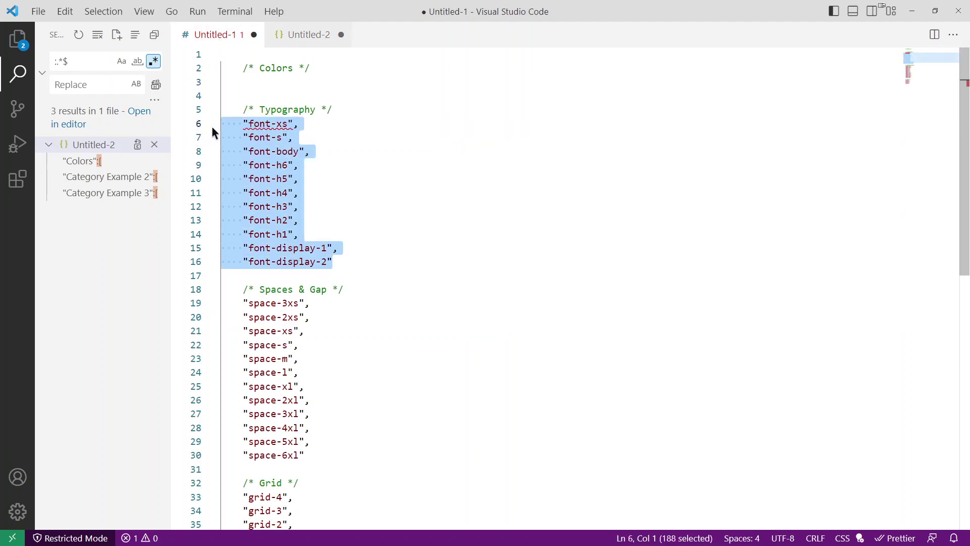
{"action": "key", "text": "ctrl+x"}
{"action": "left_click", "coordinate": [301, 34]}
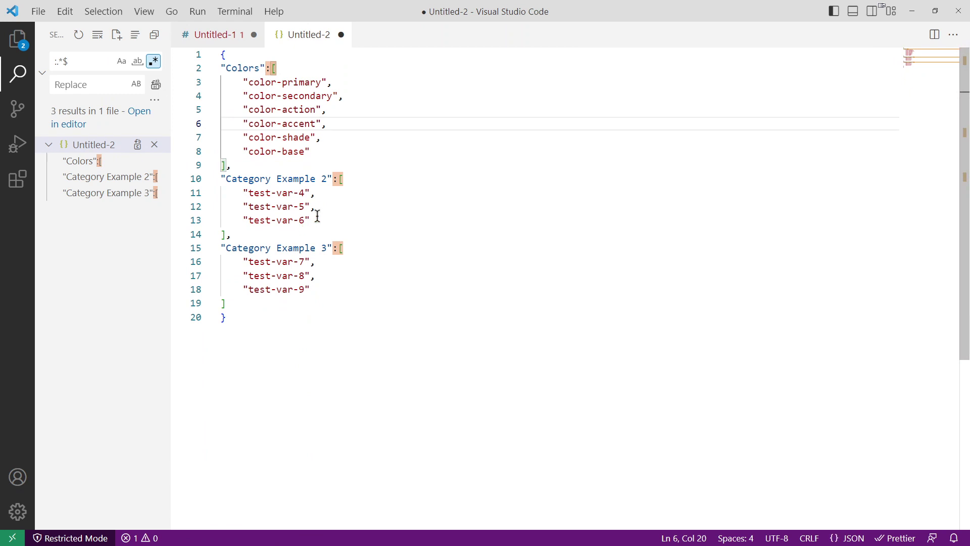
{"action": "left_click_drag", "start_coordinate": [318, 216], "coordinate": [213, 194]}
{"action": "key", "text": "ctrl+v"}
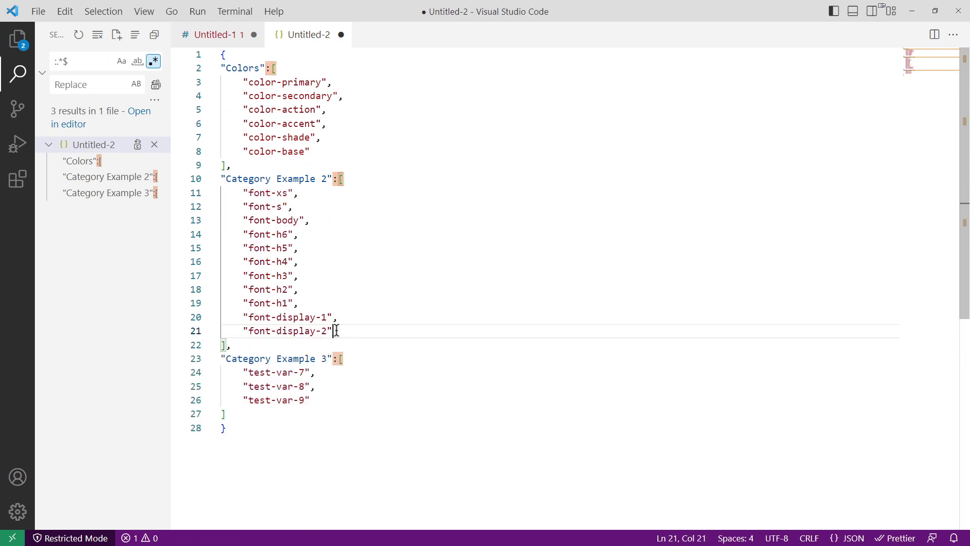
Step: Rename the "Category Example 2" key as "Typography", copying the name from the stylesheet comment
{"action": "left_click", "coordinate": [219, 37]}
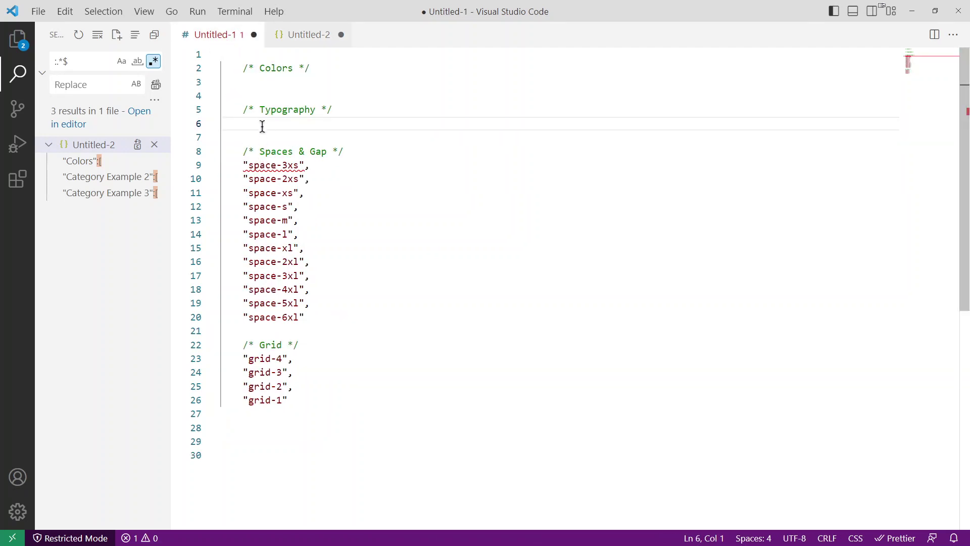
{"action": "left_click_drag", "start_coordinate": [261, 111], "coordinate": [316, 112]}
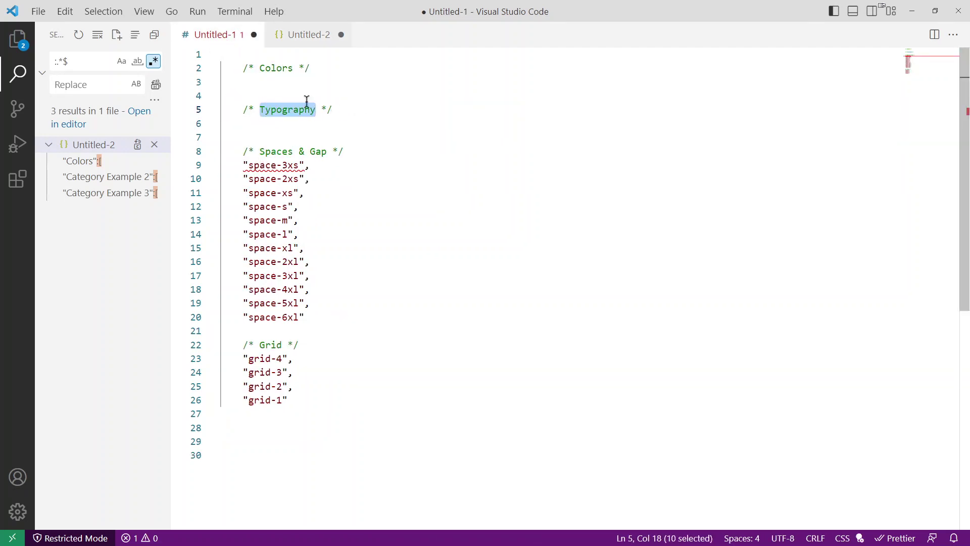
{"action": "left_click", "coordinate": [302, 35]}
{"action": "left_click_drag", "start_coordinate": [226, 179], "coordinate": [328, 180]}
{"action": "key", "text": "ctrl+v"}
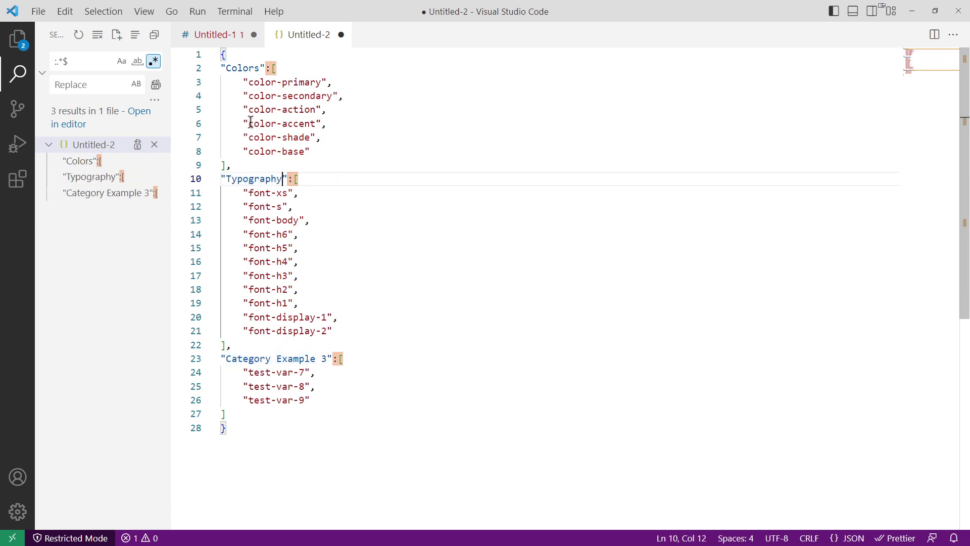
Step: Duplicate the "Category Example 3" block twice below the "Typography" array, separating the blocks with commas
{"action": "left_click", "coordinate": [215, 35]}
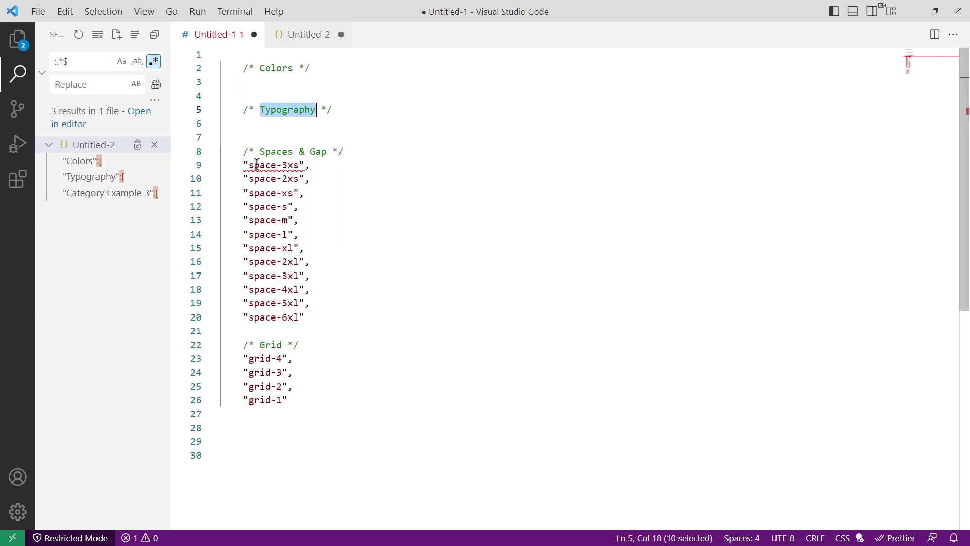
{"action": "left_click", "coordinate": [303, 35]}
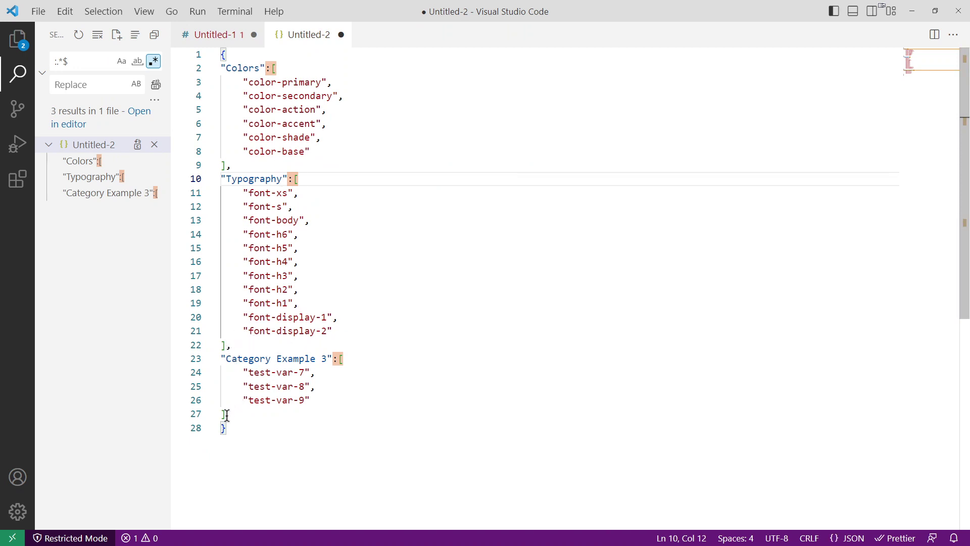
{"action": "left_click_drag", "start_coordinate": [227, 415], "coordinate": [218, 360]}
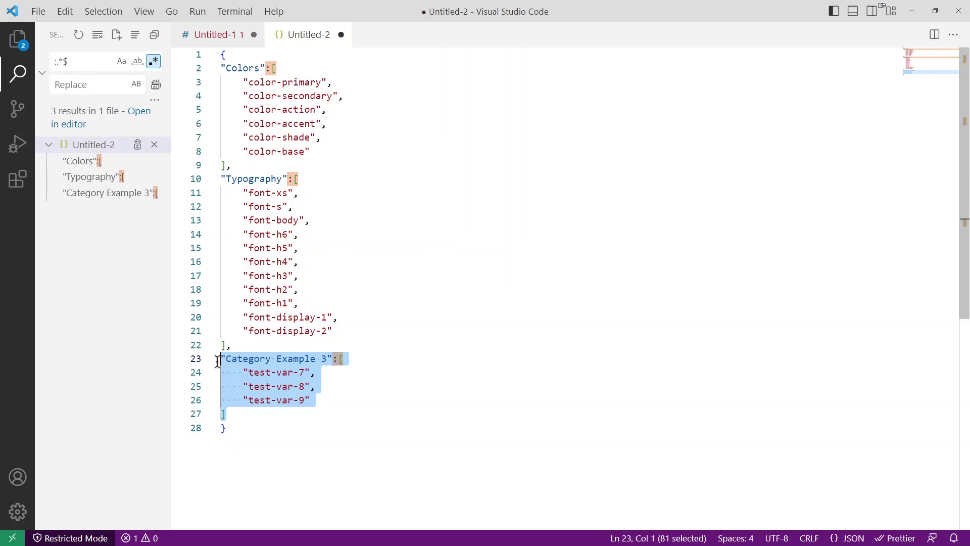
{"action": "left_click", "coordinate": [253, 348]}
{"action": "key", "text": "Return"}
{"action": "key", "text": "ctrl+v"}
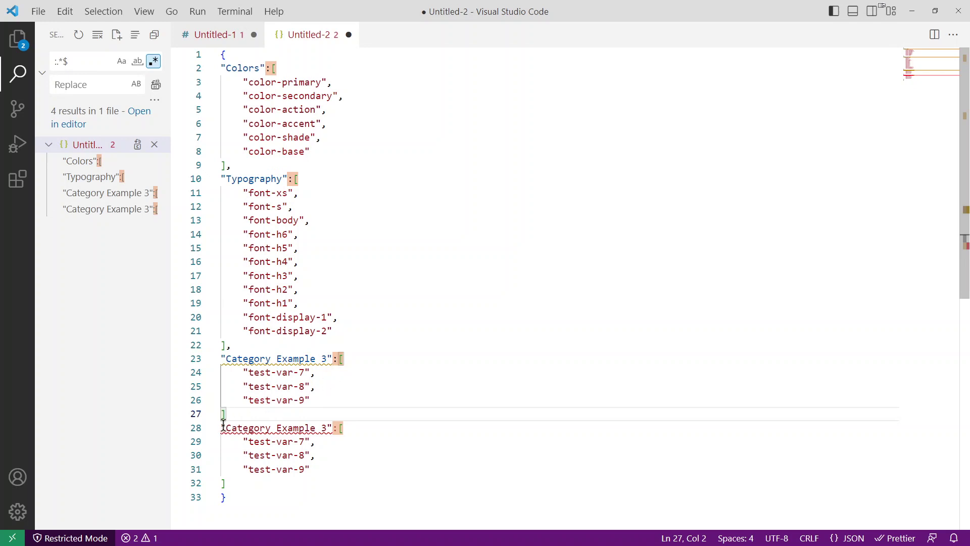
{"action": "type", "text": ","}
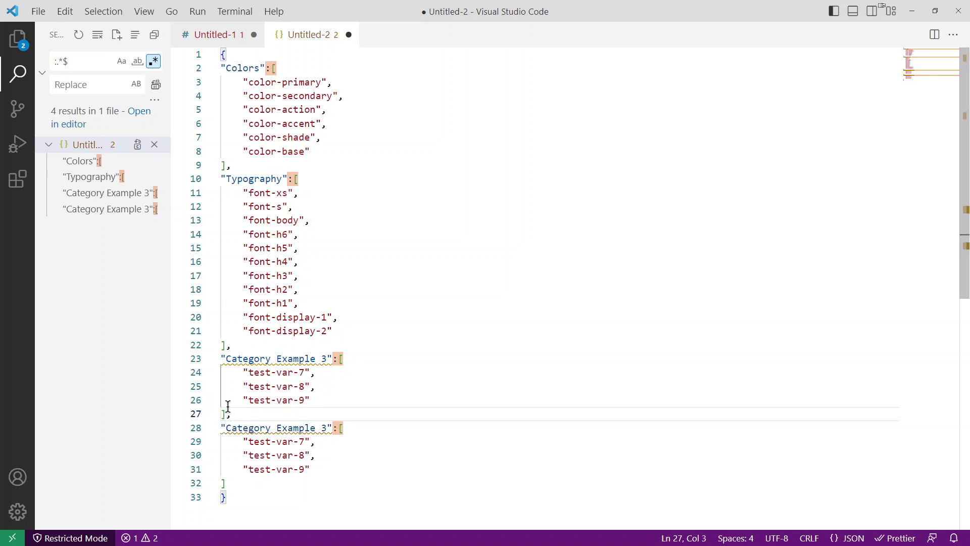
{"action": "key", "text": "Return"}
{"action": "key", "text": "ctrl+v"}
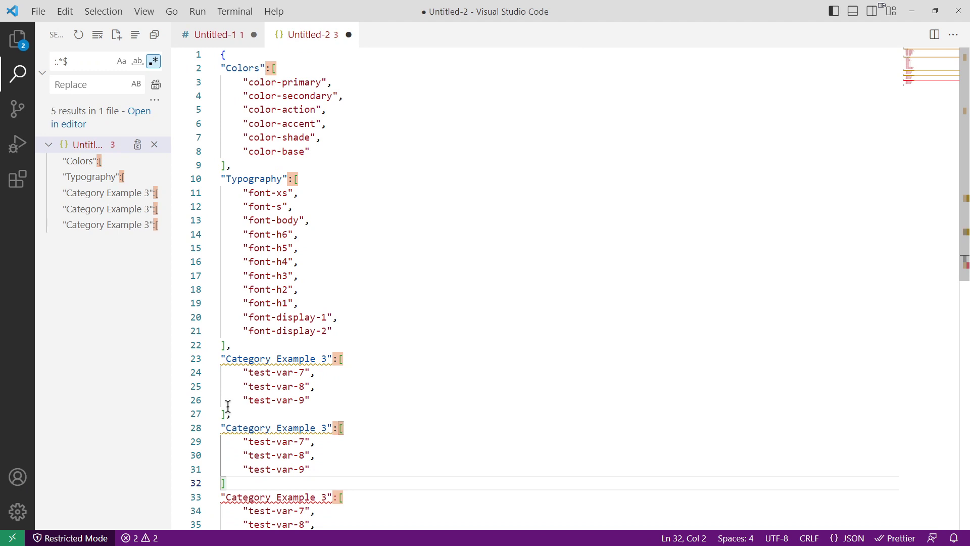
{"action": "type", "text": ","}
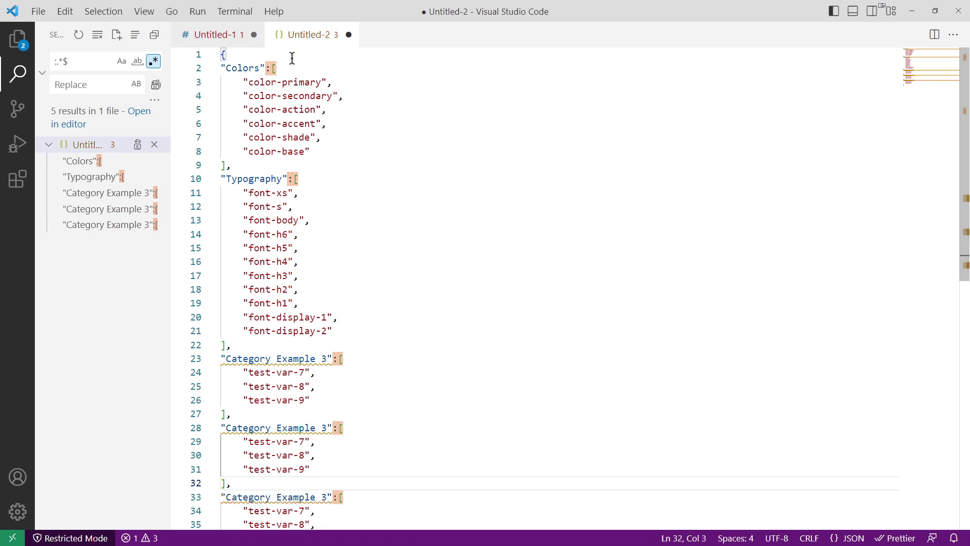
Step: Copy the space variables, space-3xs through space-6xl, into the first "Category Example 3" array, replacing its placeholder entries
{"action": "left_click", "coordinate": [211, 35]}
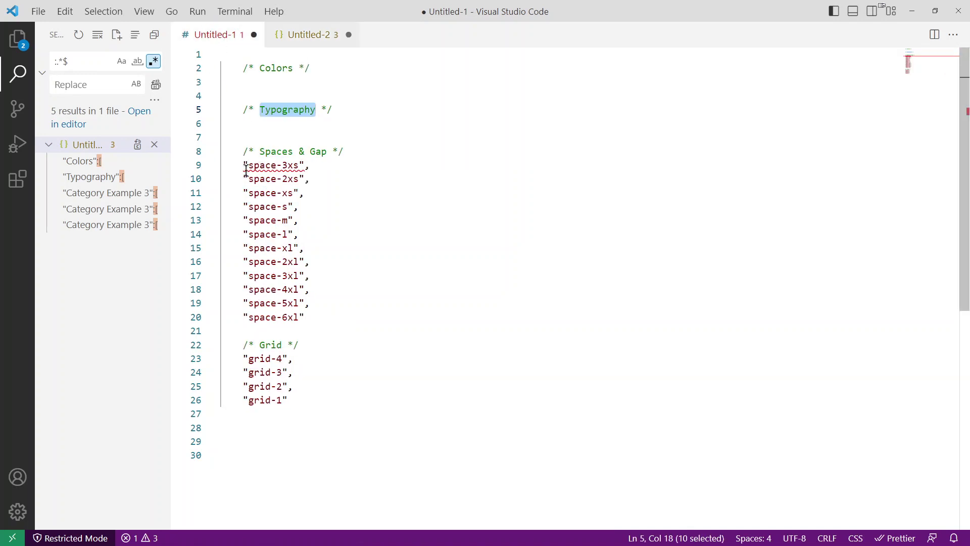
{"action": "left_click_drag", "start_coordinate": [309, 314], "coordinate": [217, 166]}
{"action": "left_click", "coordinate": [303, 35]}
{"action": "scroll", "coordinate": [310, 313], "scroll_direction": "down", "scroll_amount": 3}
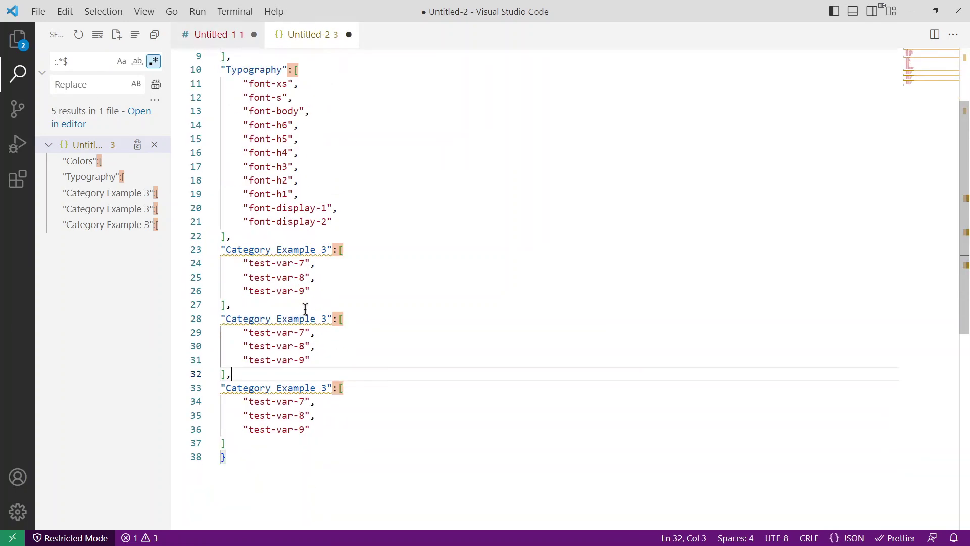
{"action": "left_click_drag", "start_coordinate": [310, 291], "coordinate": [294, 291]}
{"action": "left_click", "coordinate": [240, 271], "text": "shift"}
{"action": "key", "text": "ctrl+v"}
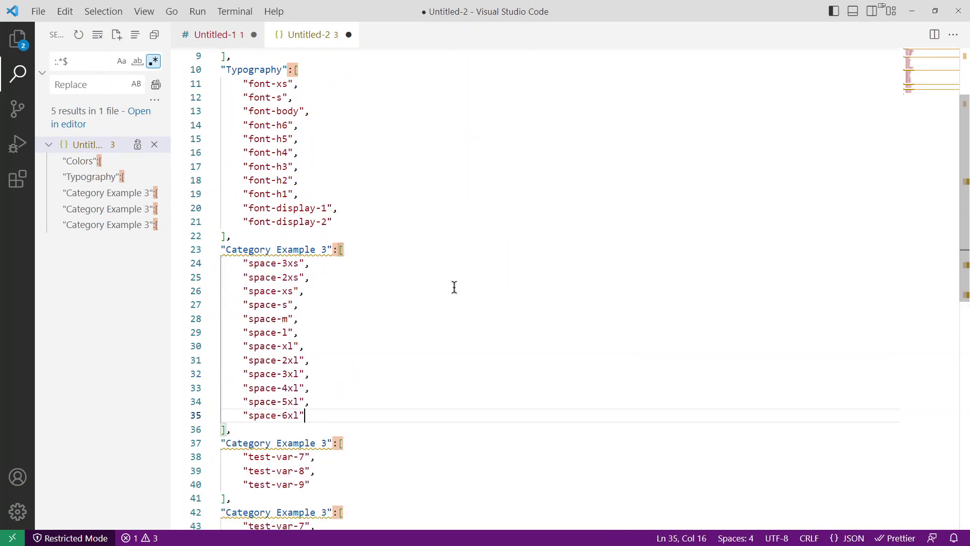
Step: Rename the category key above the space variables as "Spaces & Gap", copying the name from the stylesheet comment
{"action": "left_click", "coordinate": [578, 337]}
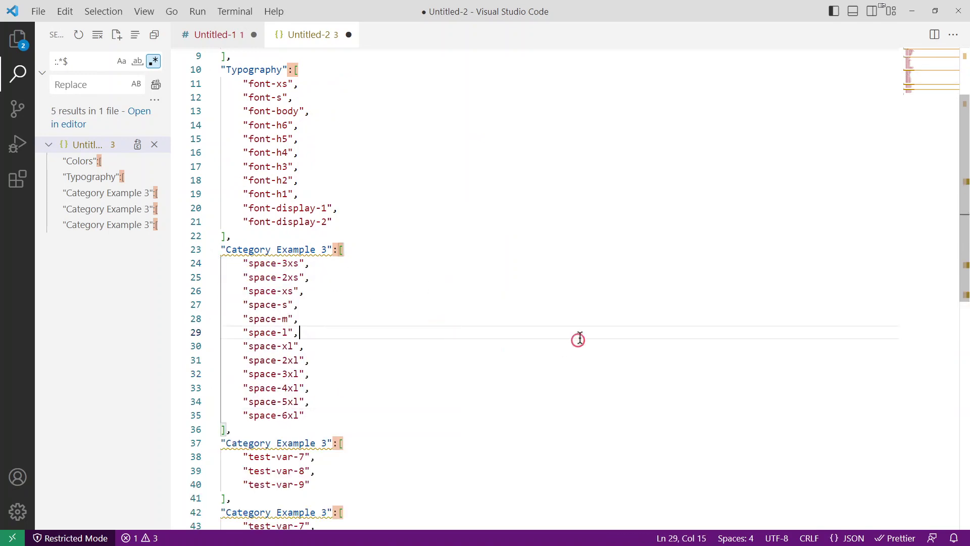
{"action": "scroll", "coordinate": [431, 298], "scroll_direction": "down", "scroll_amount": 3}
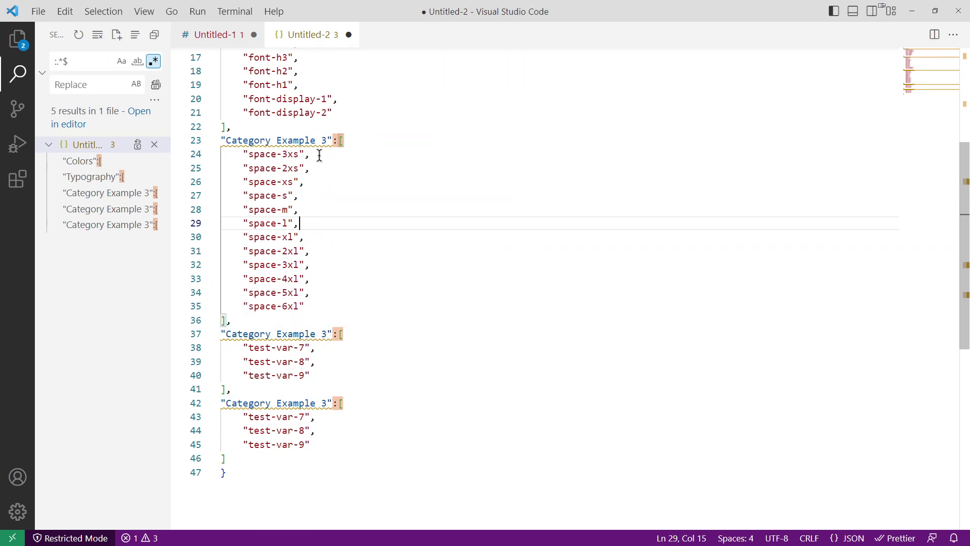
{"action": "scroll", "coordinate": [319, 155], "scroll_direction": "up", "scroll_amount": 3}
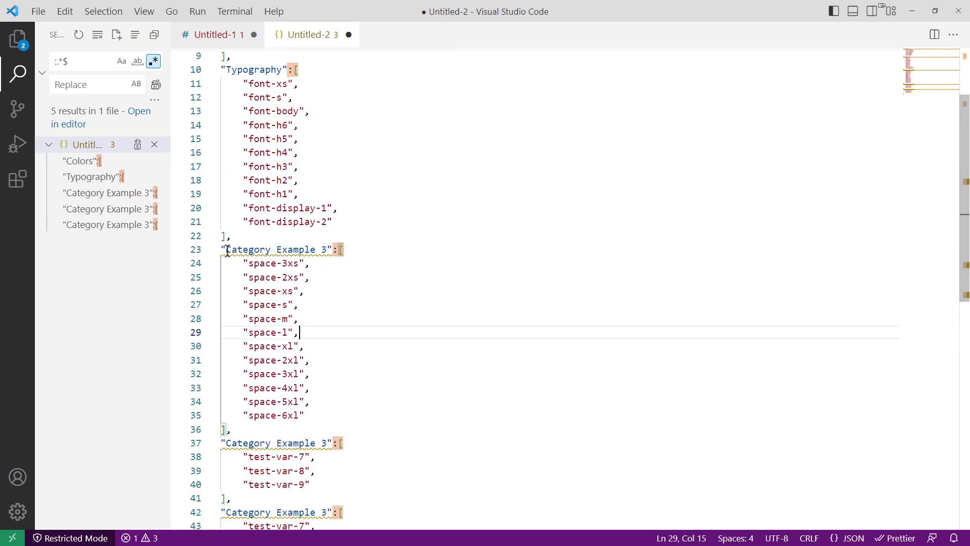
{"action": "left_click_drag", "start_coordinate": [227, 251], "coordinate": [319, 251]}
{"action": "left_click", "coordinate": [215, 34]}
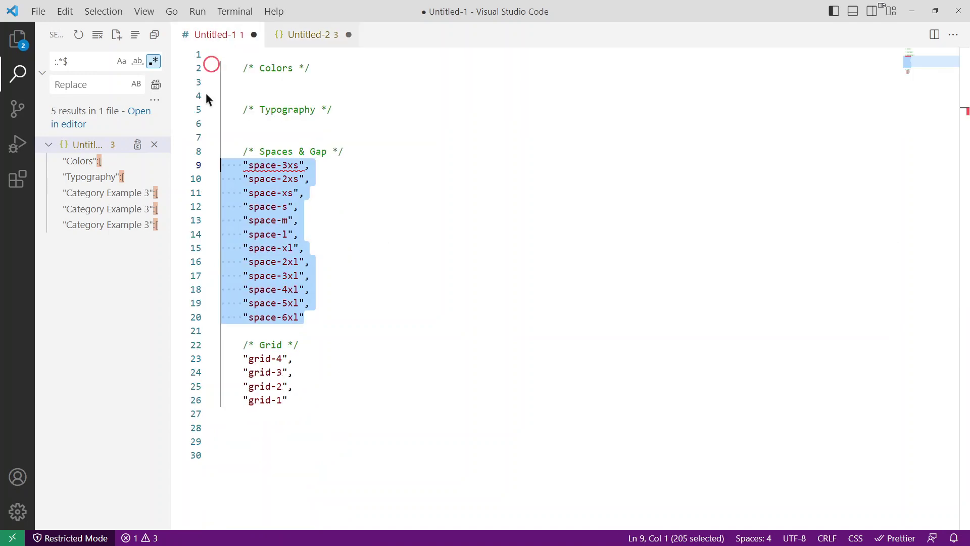
{"action": "left_click", "coordinate": [259, 151]}
{"action": "left_click_drag", "start_coordinate": [259, 151], "coordinate": [330, 151]}
{"action": "key", "text": "ctrl+c"}
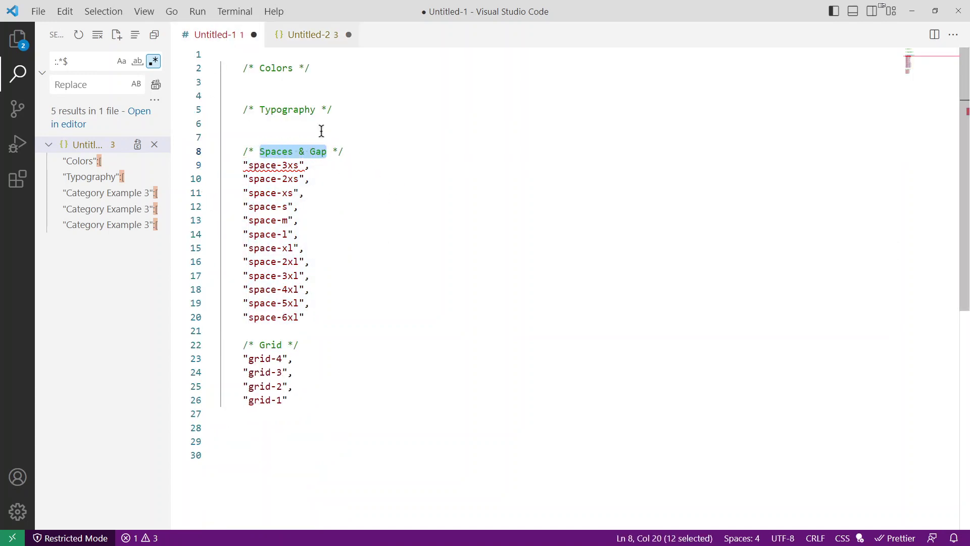
{"action": "left_click", "coordinate": [309, 35]}
{"action": "left_click", "coordinate": [226, 249]}
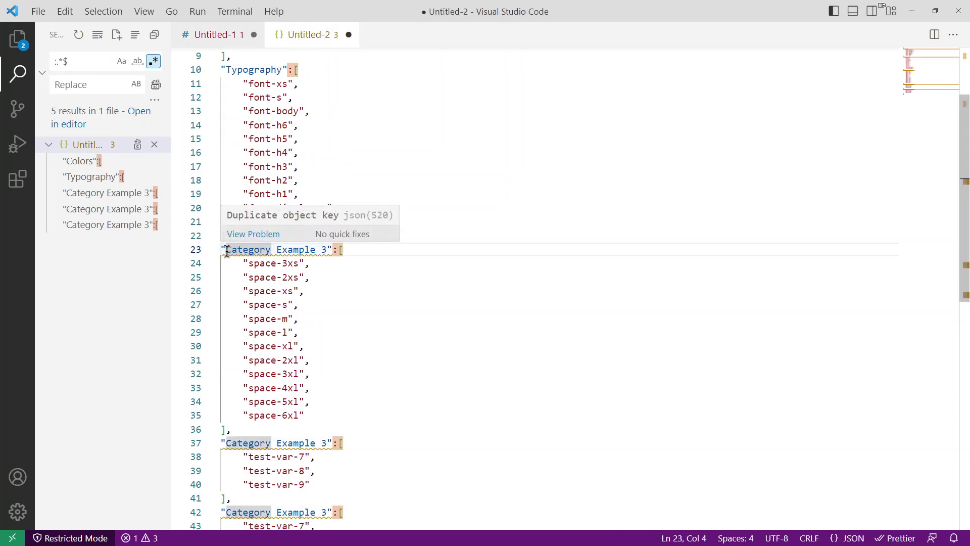
{"action": "left_click_drag", "start_coordinate": [226, 250], "coordinate": [328, 251]}
{"action": "key", "text": "ctrl+v"}
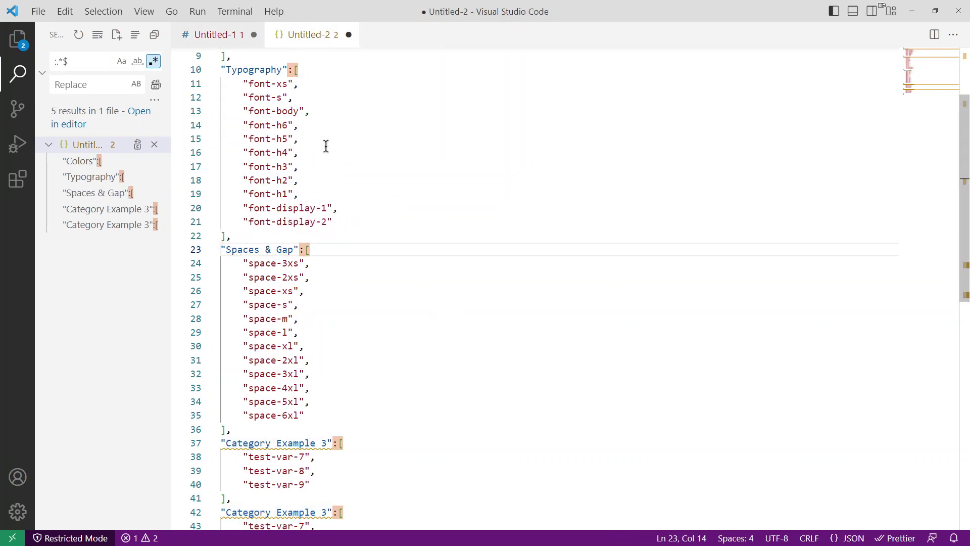
Step: Rename the category key directly below the "Spaces & Gap" array as "Grid", copying the name from the stylesheet comment
{"action": "key", "text": "ctrl+Tab"}
{"action": "scroll", "coordinate": [330, 288], "scroll_direction": "down", "scroll_amount": 3}
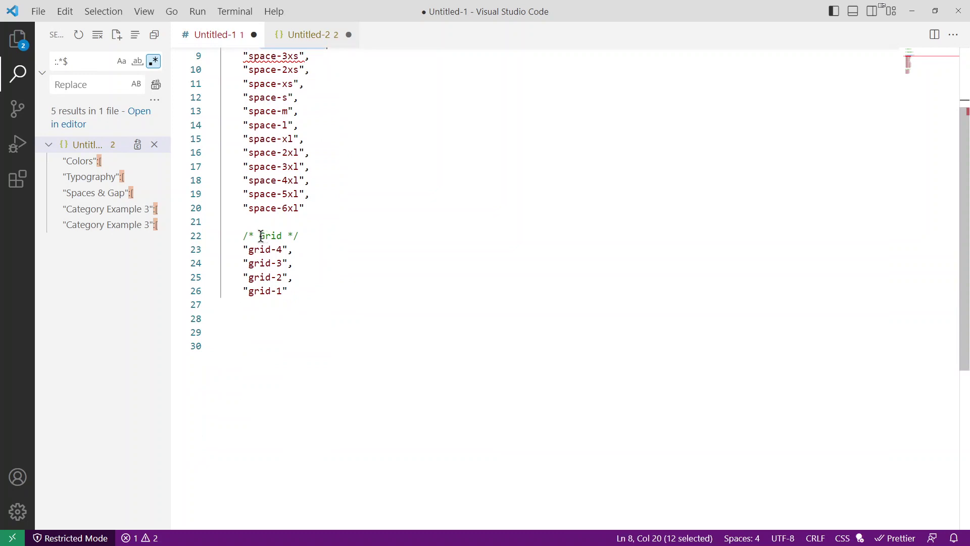
{"action": "left_click_drag", "start_coordinate": [260, 235], "coordinate": [282, 237]}
{"action": "key", "text": "ctrl+c"}
{"action": "left_click", "coordinate": [281, 34]}
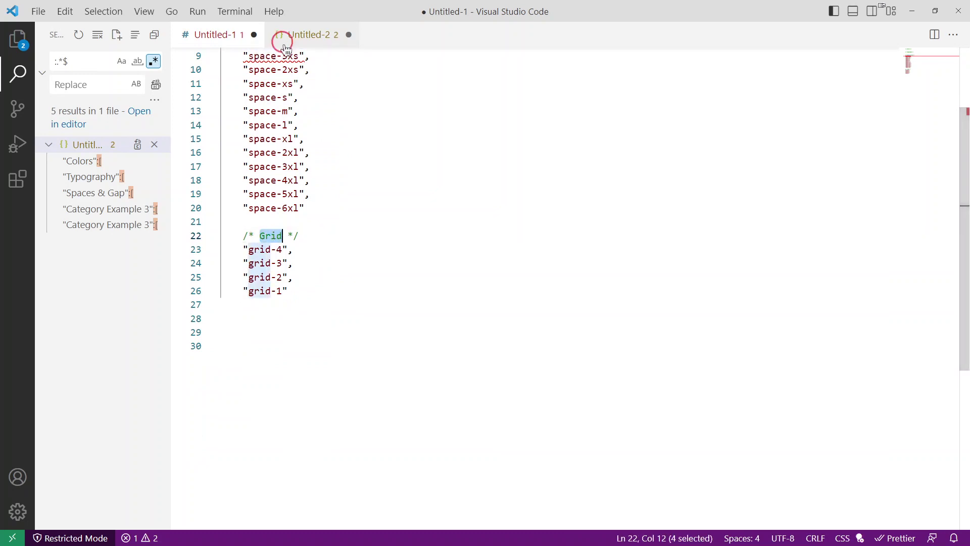
{"action": "left_click_drag", "start_coordinate": [226, 299], "coordinate": [348, 312]}
{"action": "key", "text": "ctrl+v"}
Step: Copy the grid variables, grid-4 through grid-1, from the stylesheet list into the "Grid" array, replacing its placeholder entries
{"action": "left_click", "coordinate": [223, 34]}
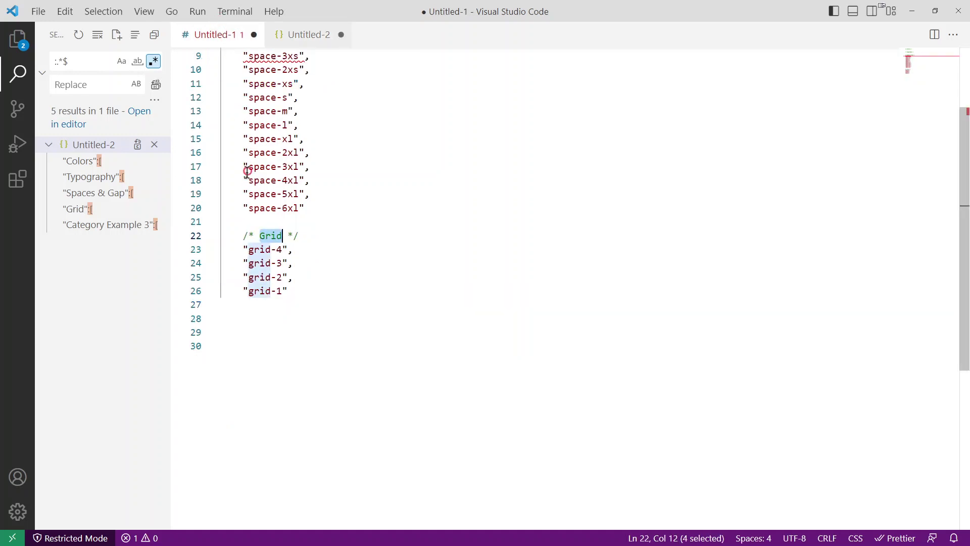
{"action": "left_click_drag", "start_coordinate": [287, 291], "coordinate": [219, 273]}
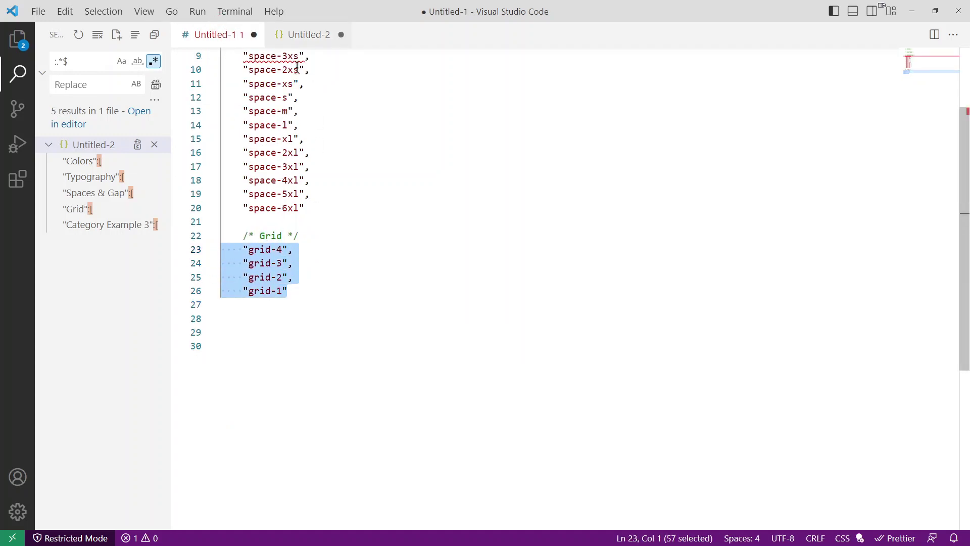
{"action": "left_click", "coordinate": [289, 34]}
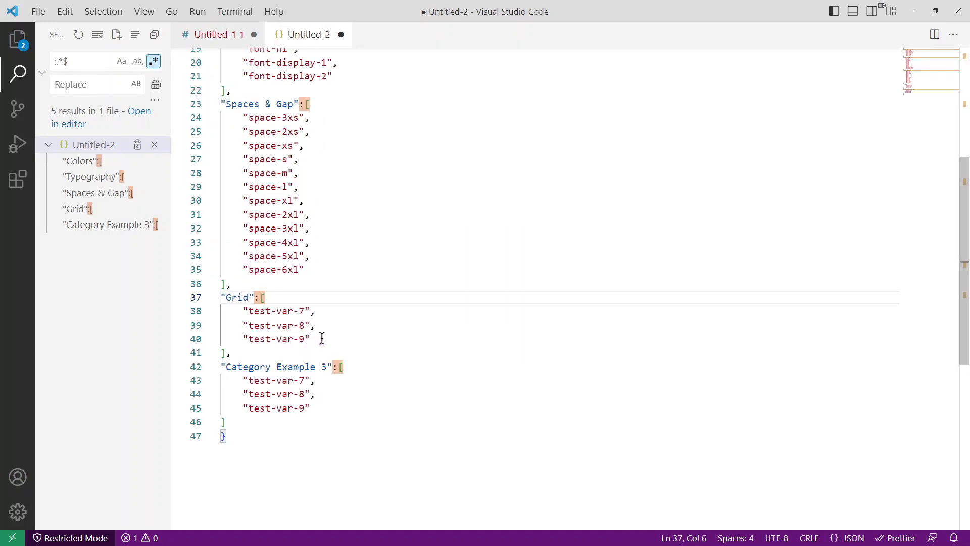
{"action": "left_click_drag", "start_coordinate": [322, 339], "coordinate": [217, 314]}
{"action": "type", "text": "\"grid-4\",     \"grid-3\",     \"grid-2\",     \"grid-1\""}
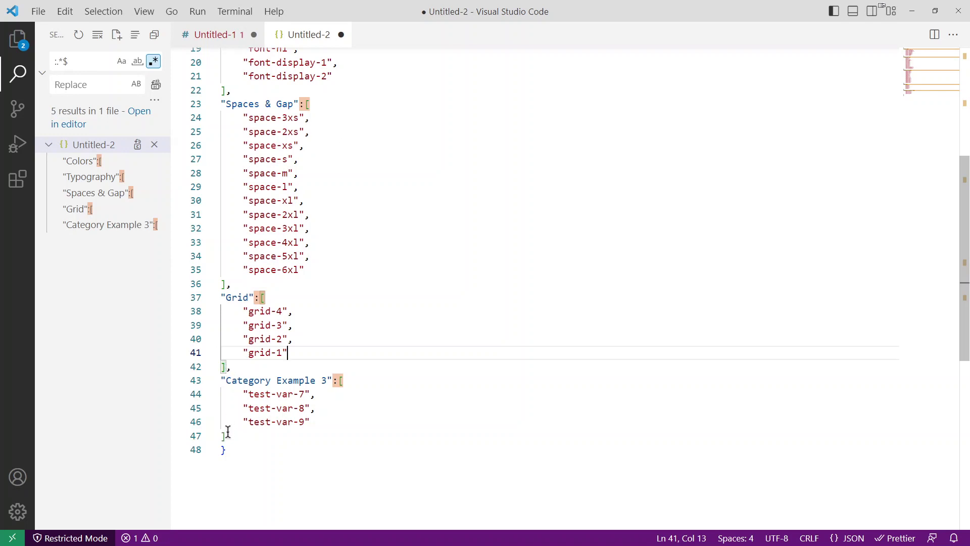
Step: Delete the leftover "Category Example 3" block and the trailing comma after the "Grid" array
{"action": "left_click_drag", "start_coordinate": [228, 431], "coordinate": [218, 381]}
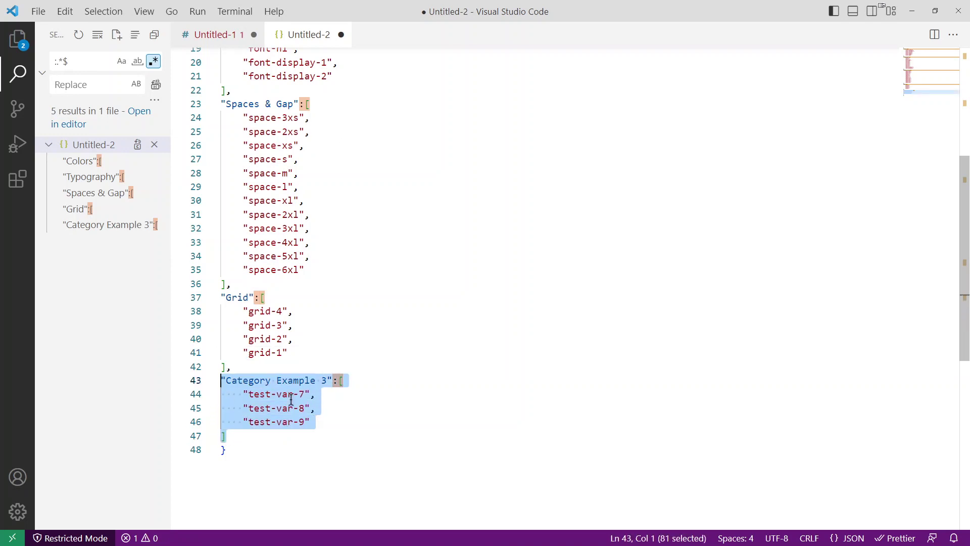
{"action": "key", "text": "BackSpace"}
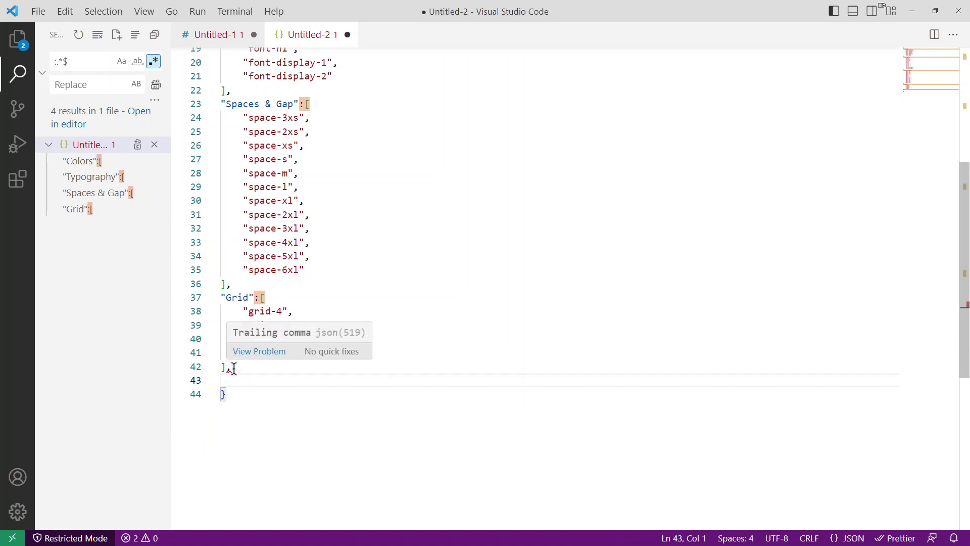
{"action": "left_click", "coordinate": [234, 369]}
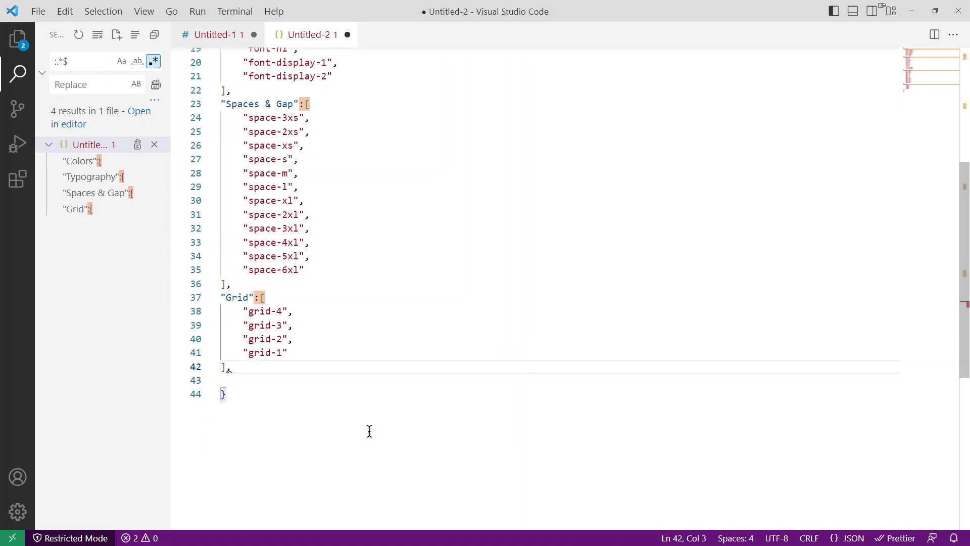
{"action": "key", "text": "BackSpace"}
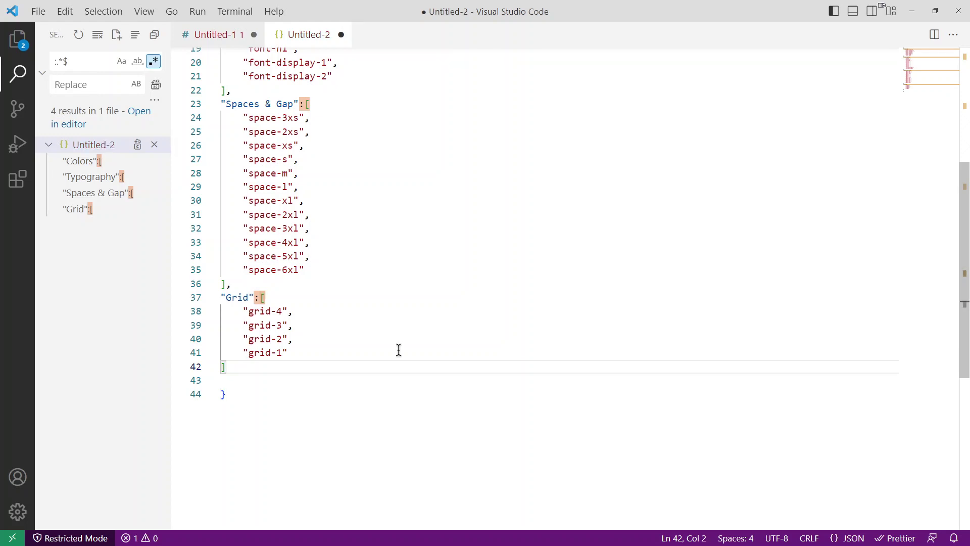
{"action": "scroll", "coordinate": [419, 301], "scroll_direction": "up", "scroll_amount": 1}
{"action": "key", "text": "ctrl+minus"}
{"action": "key", "text": "ctrl+minus"}
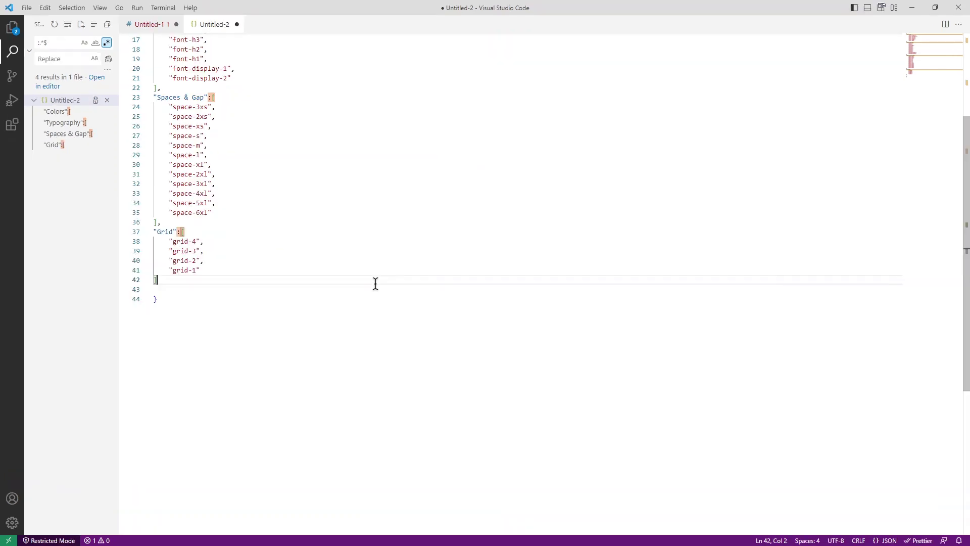
Step: Undo all the conversion edits in the stylesheet, back to the original :root block with full variable declarations
{"action": "key", "text": "ctrl+equal"}
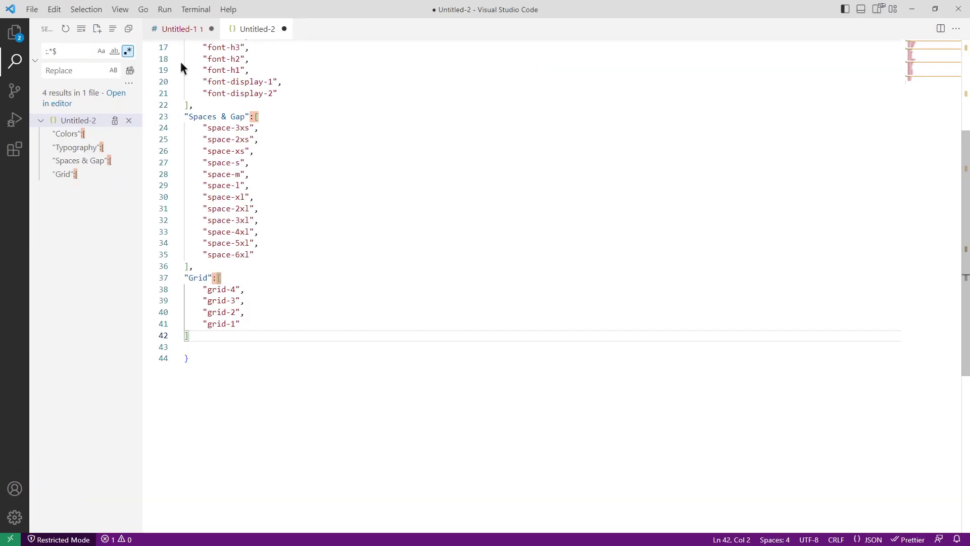
{"action": "left_click", "coordinate": [16, 61]}
{"action": "left_click", "coordinate": [68, 33]}
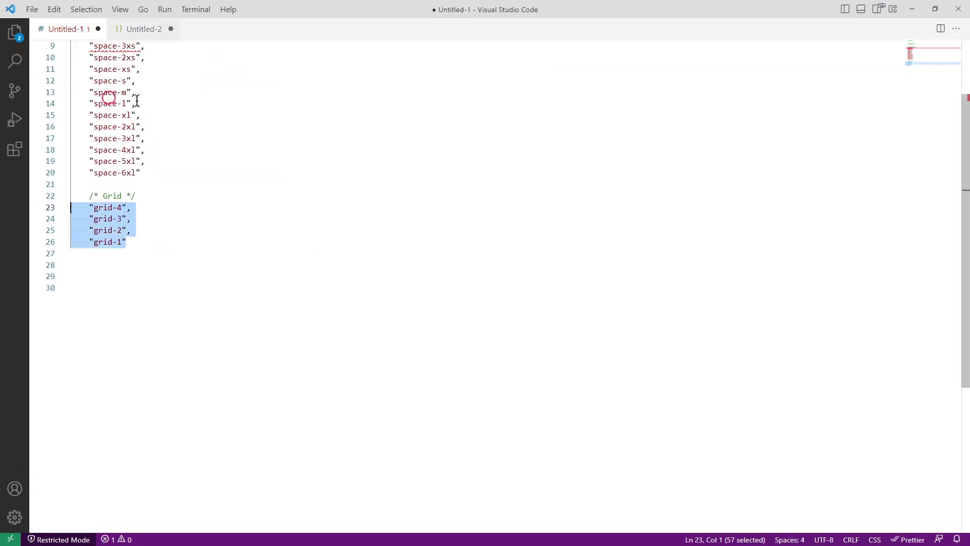
{"action": "left_click", "coordinate": [227, 101]}
{"action": "scroll", "coordinate": [318, 147], "scroll_direction": "up", "scroll_amount": 3}
{"action": "key", "text": "ctrl+z"}
{"action": "key", "text": "ctrl+z"}
{"action": "key", "text": "ctrl+z"}
{"action": "key", "text": "ctrl+z"}
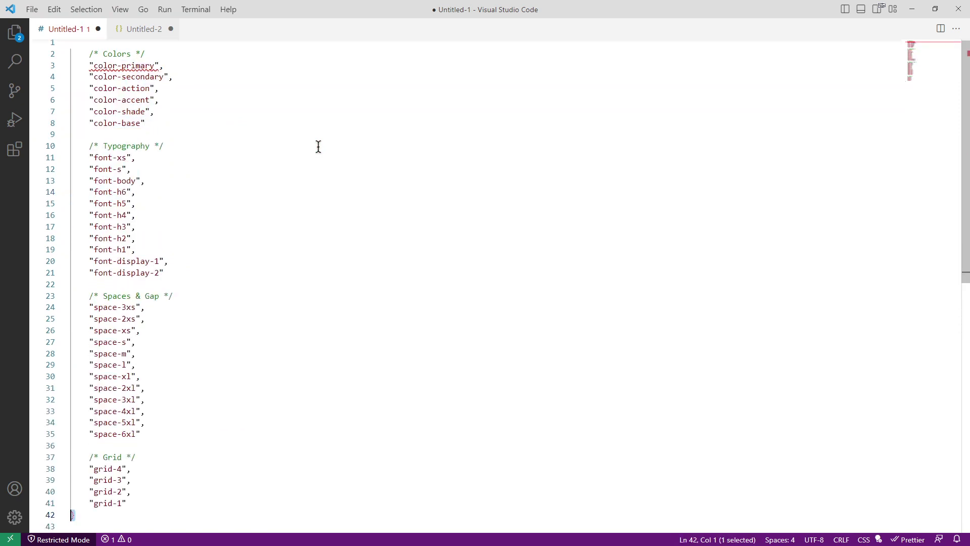
{"action": "key", "text": "ctrl+z"}
{"action": "key", "text": "ctrl+z"}
{"action": "key", "text": "ctrl+z"}
{"action": "key", "text": "ctrl+z"}
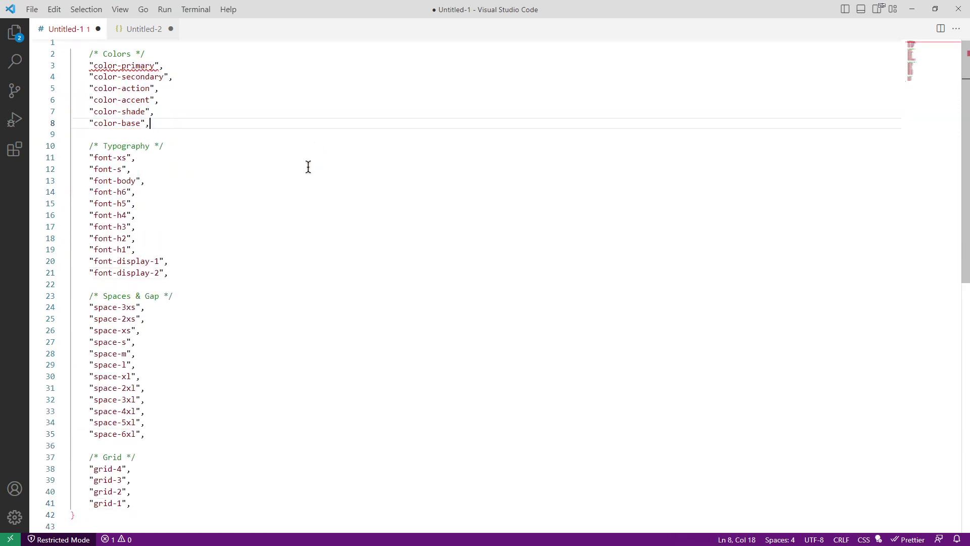
{"action": "key", "text": "ctrl+z"}
{"action": "key", "text": "ctrl+z"}
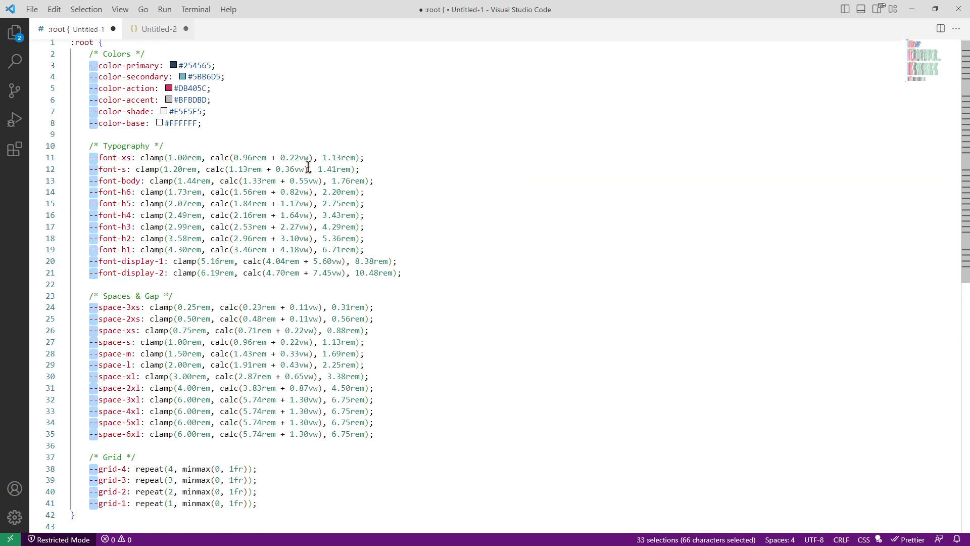
Step: Review the :.*$ search pattern and highlight the matching text after --color-primary in the stylesheet
{"action": "left_click", "coordinate": [15, 61]}
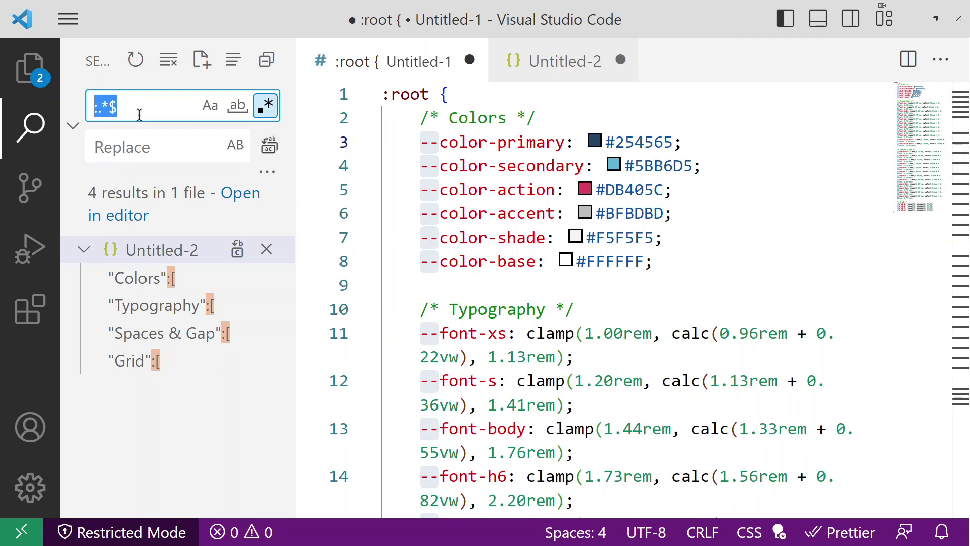
{"action": "left_click", "coordinate": [160, 108]}
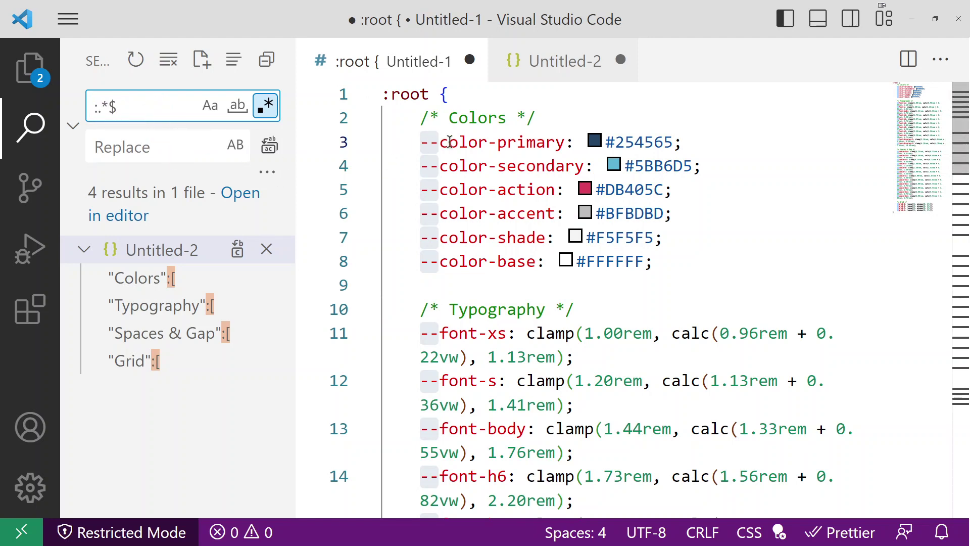
{"action": "left_click_drag", "start_coordinate": [564, 144], "coordinate": [683, 146]}
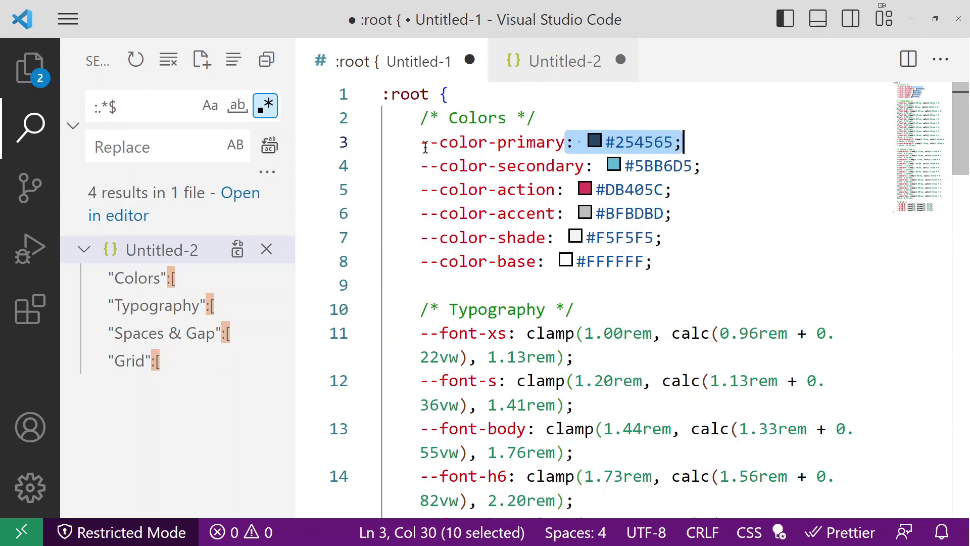
Step: Try removing the leading "--" from the first five color variables at once, and undo the removal
{"action": "left_click_drag", "start_coordinate": [422, 143], "coordinate": [436, 143]}
{"action": "key", "text": "ctrl+d"}
{"action": "key", "text": "ctrl+d"}
{"action": "key", "text": "ctrl+d"}
{"action": "key", "text": "ctrl+d"}
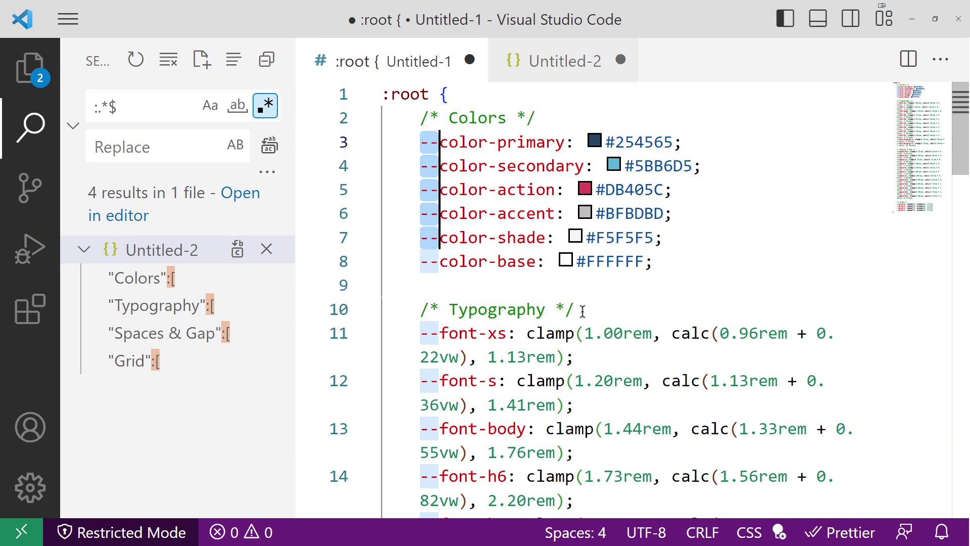
{"action": "key", "text": "BackSpace"}
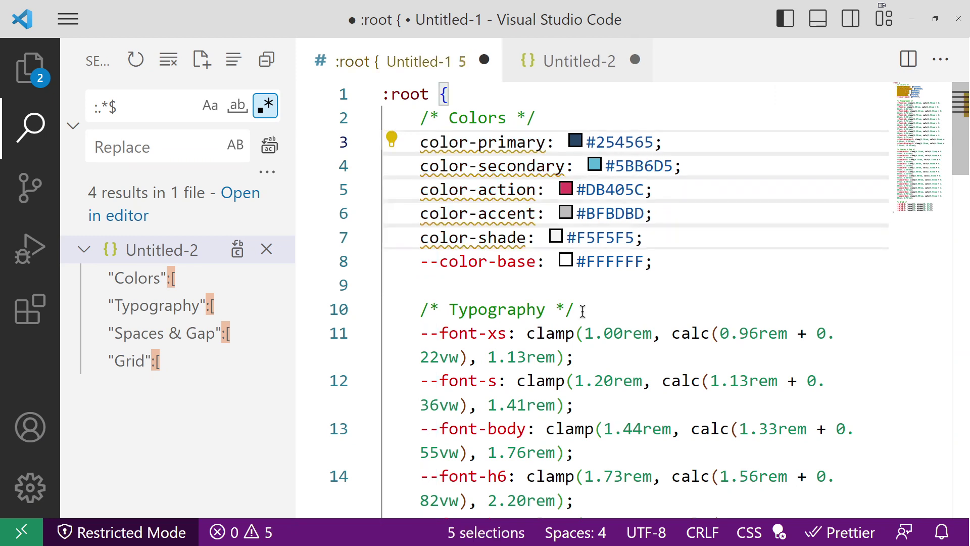
{"action": "key", "text": "ctrl+z"}
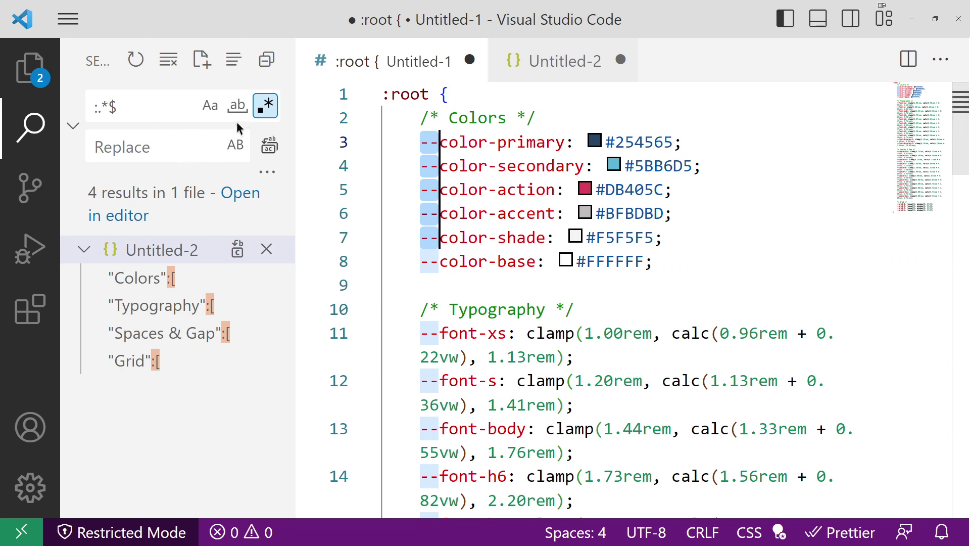
Step: Rerun the :.*$ regular expression search and view the replace options for the stylesheet's matches without replacing anything
{"action": "left_click", "coordinate": [263, 107]}
{"action": "left_click", "coordinate": [263, 107]}
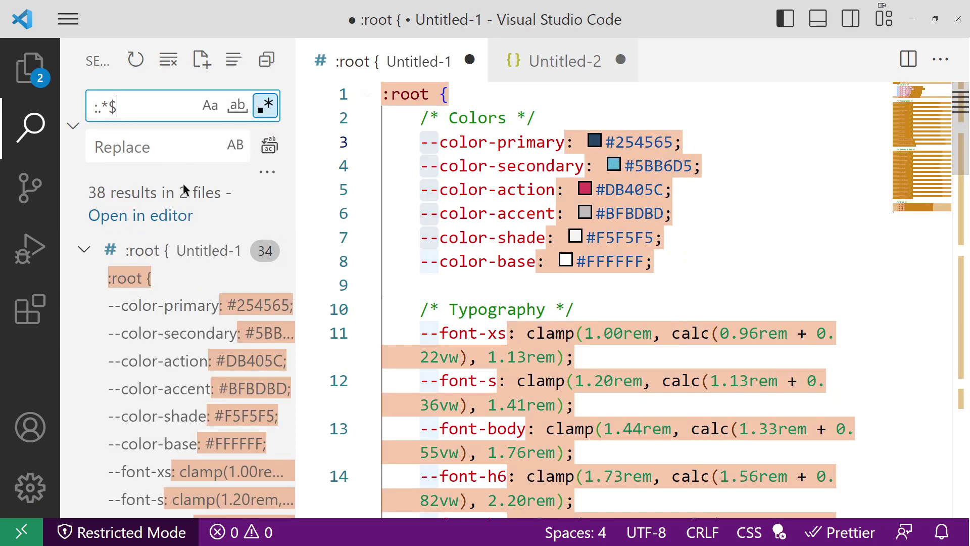
{"action": "right_click", "coordinate": [187, 255]}
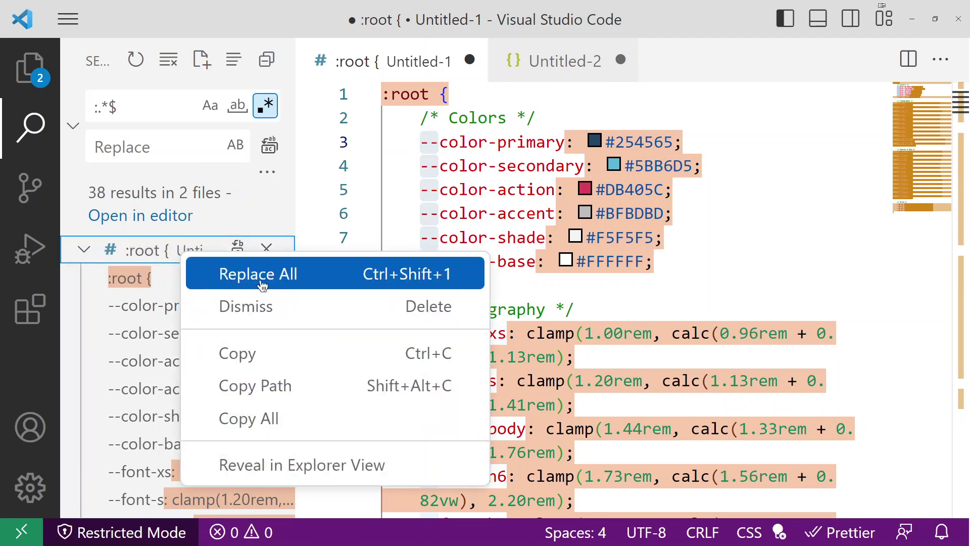
{"action": "left_click", "coordinate": [735, 217]}
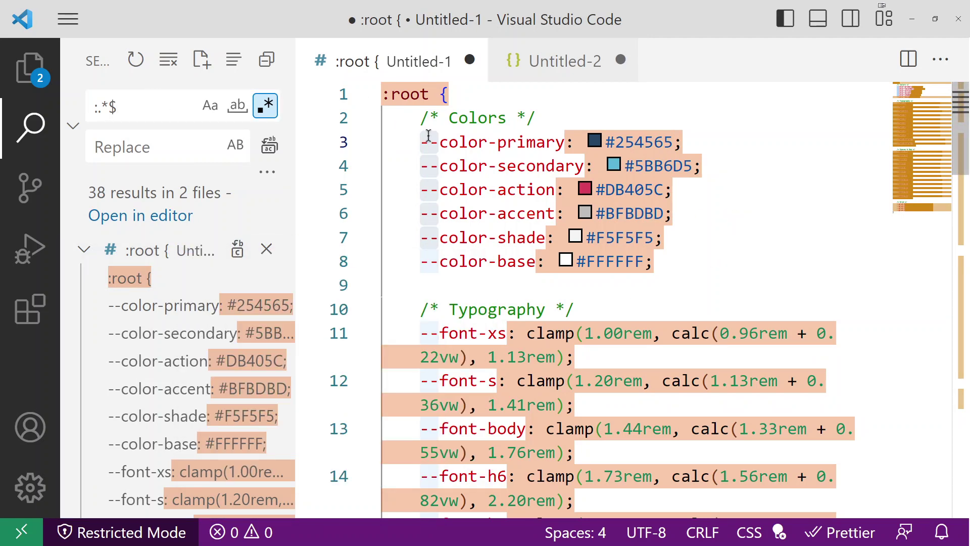
Step: Save the finished JSON document as "Custom 1.9" in JSON format on the FILES (D:) drive
{"action": "key", "text": "ctrl+minus"}
{"action": "key", "text": "ctrl+minus"}
{"action": "key", "text": "ctrl+minus"}
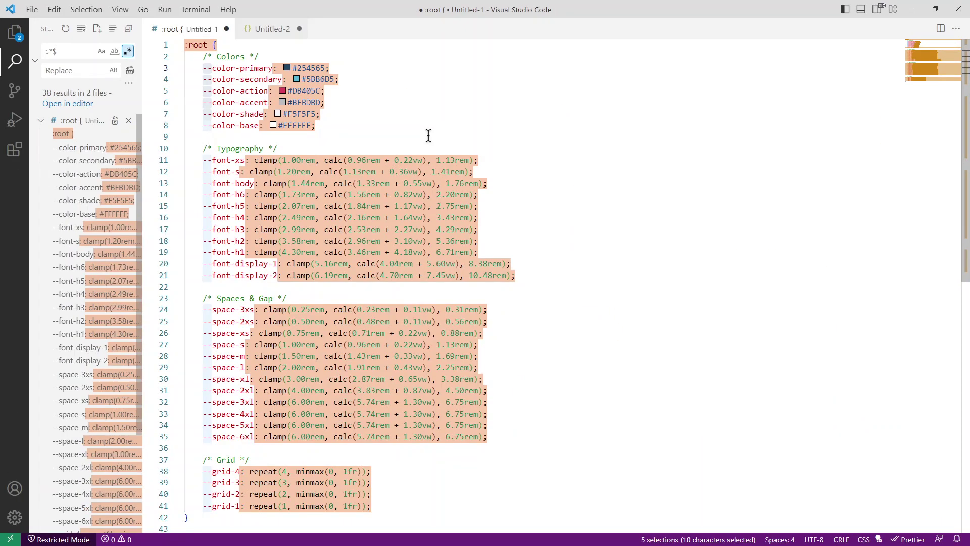
{"action": "left_click", "coordinate": [268, 29]}
{"action": "scroll", "coordinate": [288, 294], "scroll_direction": "up", "scroll_amount": 6}
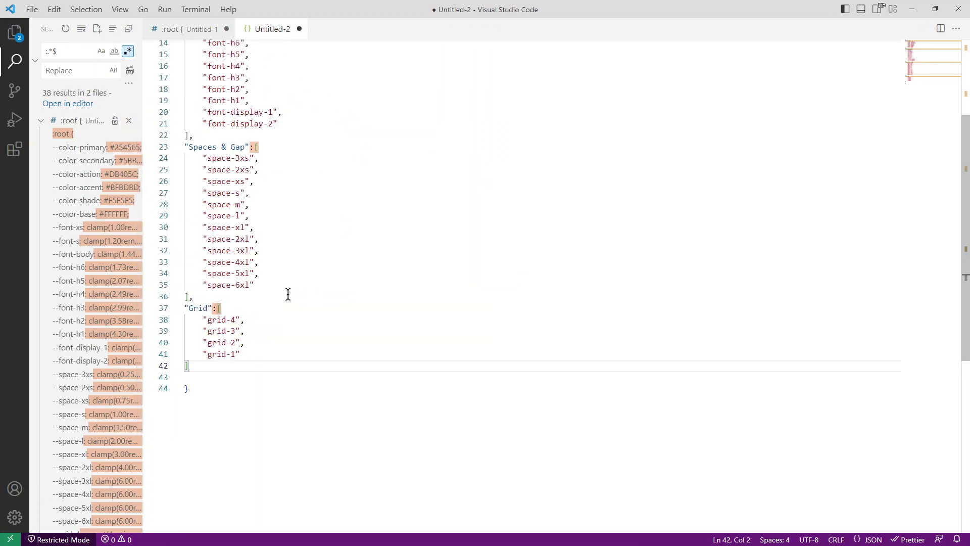
{"action": "scroll", "coordinate": [294, 272], "scroll_direction": "up", "scroll_amount": 1}
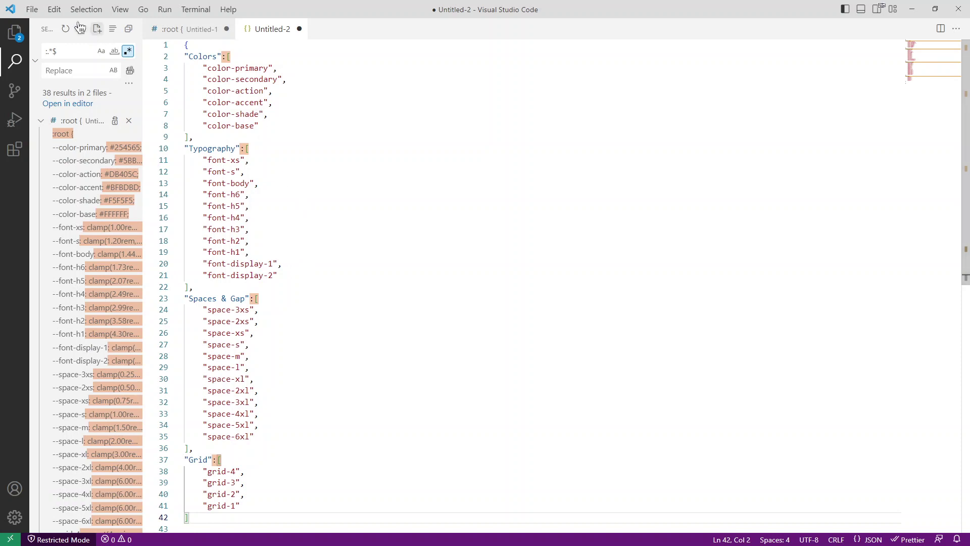
{"action": "left_click", "coordinate": [32, 8]}
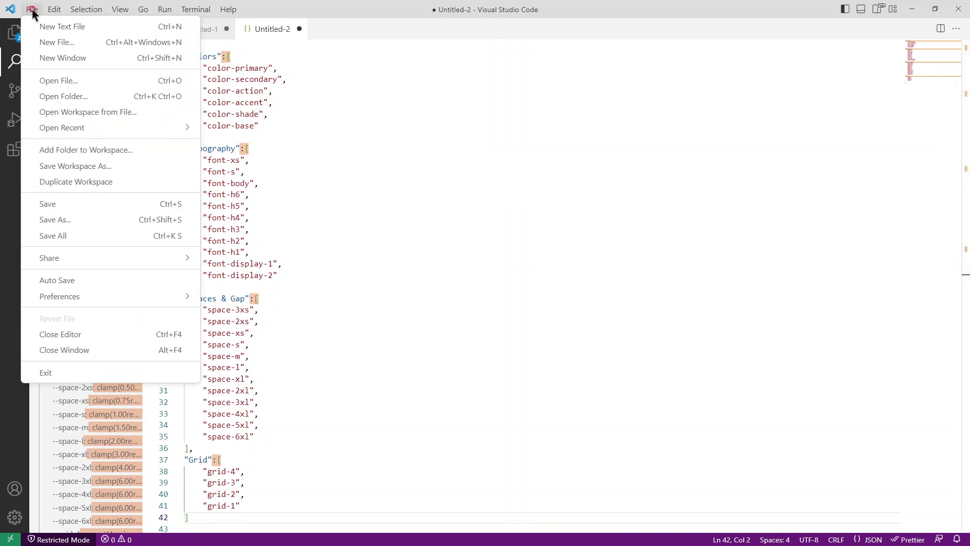
{"action": "left_click", "coordinate": [58, 219]}
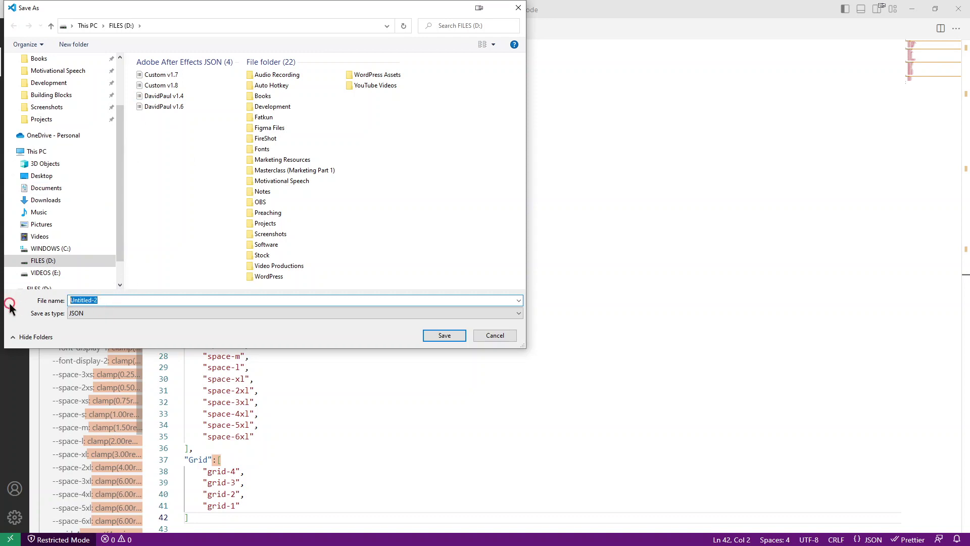
{"action": "type", "text": "Custom"}
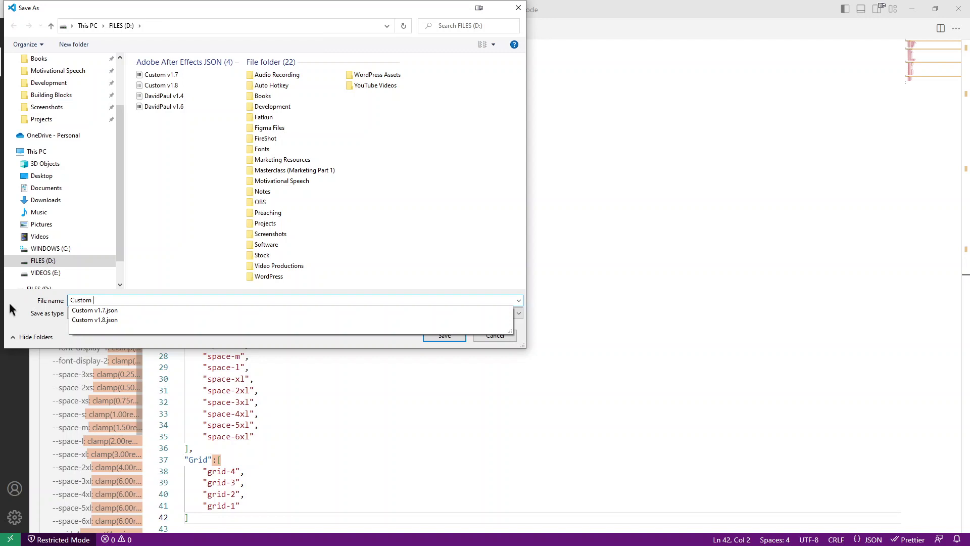
{"action": "type", "text": "1.9"}
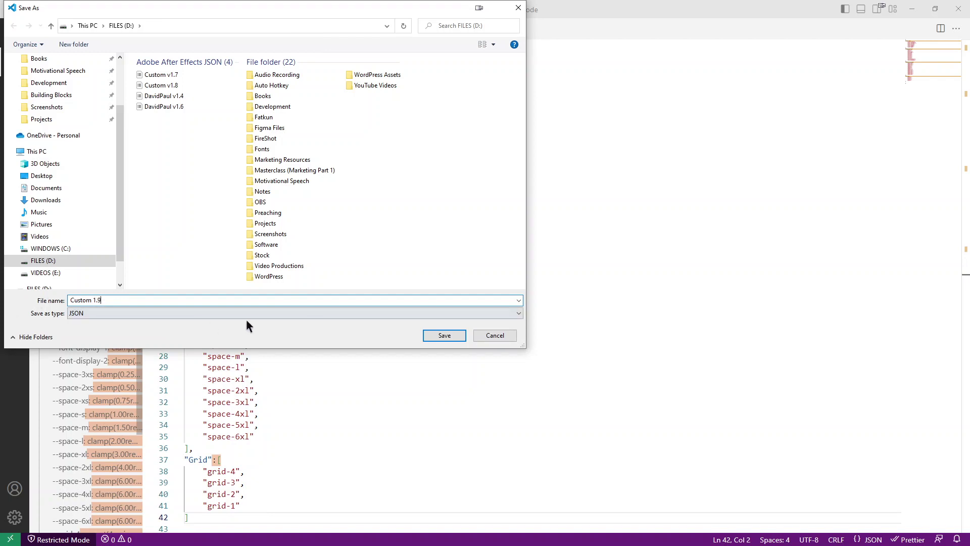
{"action": "left_click", "coordinate": [465, 336]}
{"action": "left_click", "coordinate": [444, 335]}
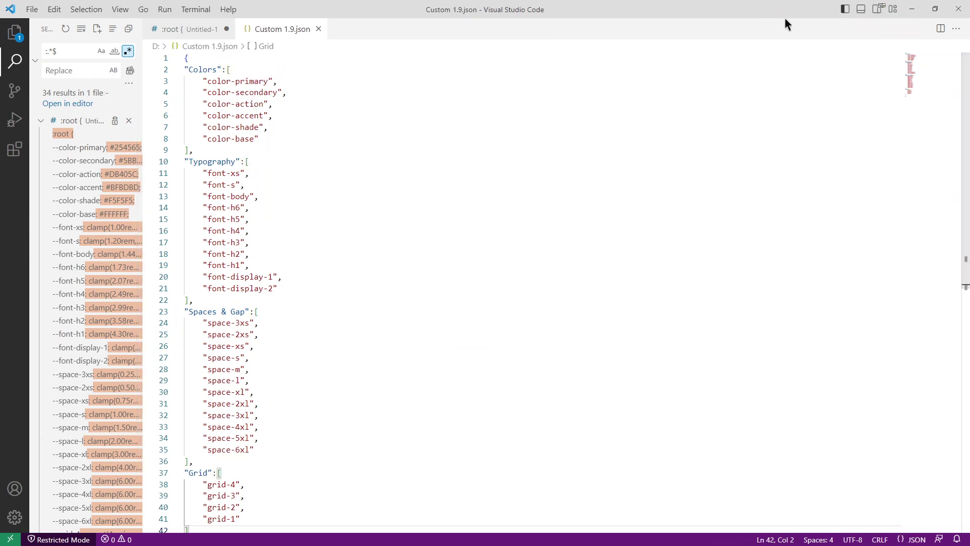
Step: Switch to the browser and close the example-framework.json and Fluid Space Calculator pages
{"action": "left_click", "coordinate": [881, 7]}
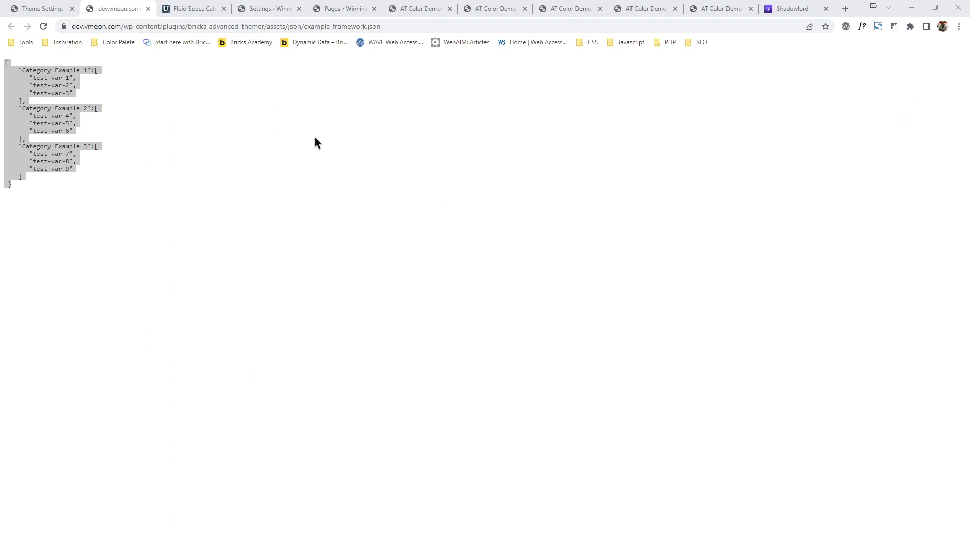
{"action": "left_click", "coordinate": [148, 9]}
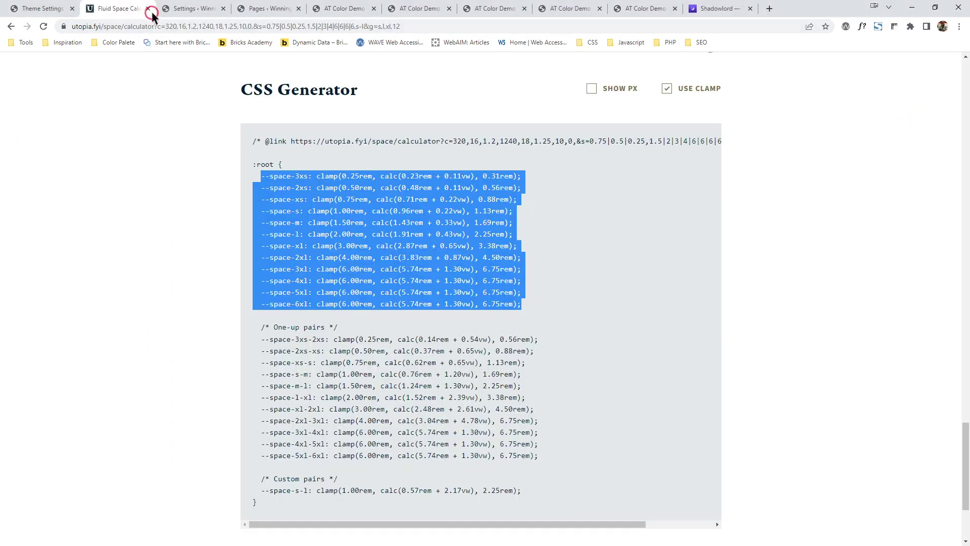
{"action": "left_click", "coordinate": [160, 9]}
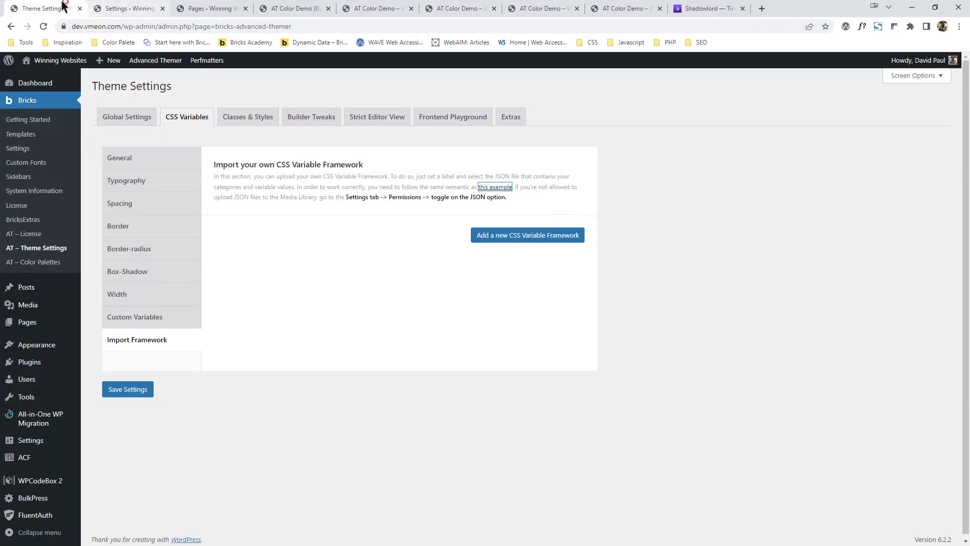
Step: Add a new CSS variable framework entry in Theme Settings and label it with the author's name
{"action": "left_click", "coordinate": [515, 239]}
{"action": "left_click", "coordinate": [311, 256]}
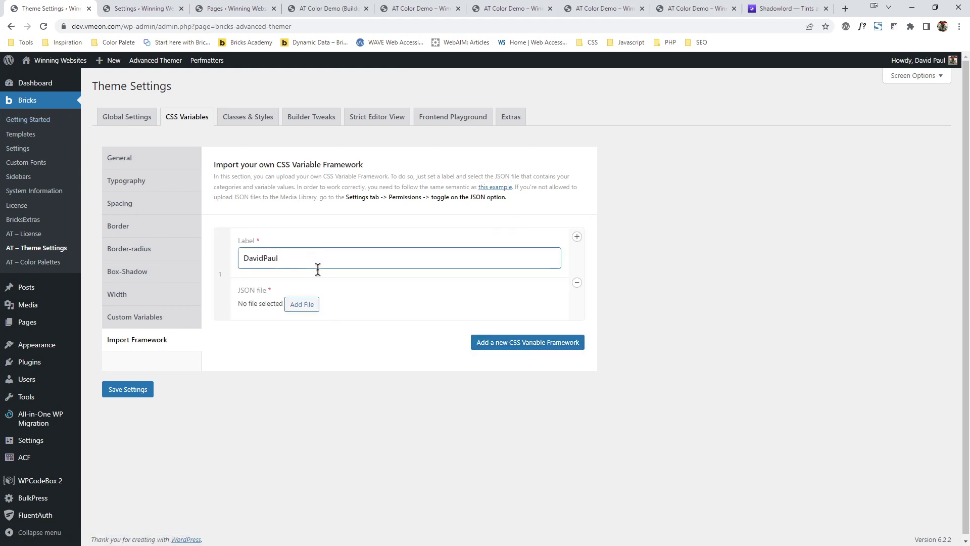
Step: Try to attach the Custom 1.9.json file to the new framework entry
{"action": "left_click", "coordinate": [296, 309]}
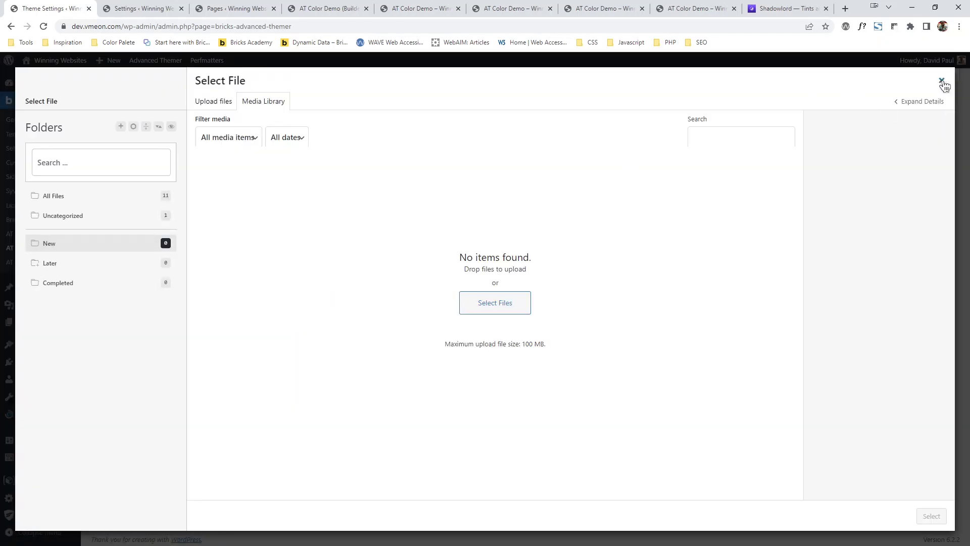
{"action": "left_click", "coordinate": [943, 82]}
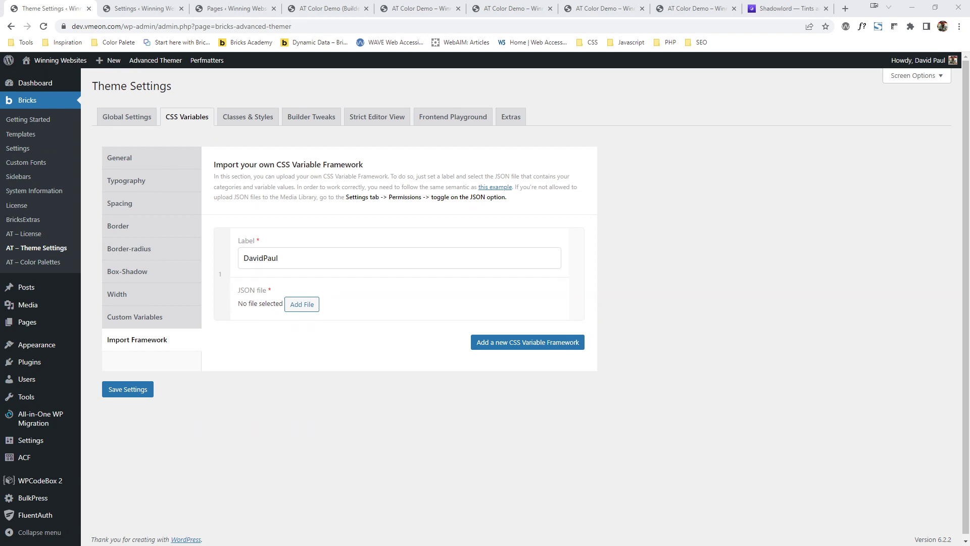
{"action": "left_click_drag", "start_coordinate": [711, 287], "coordinate": [304, 305]}
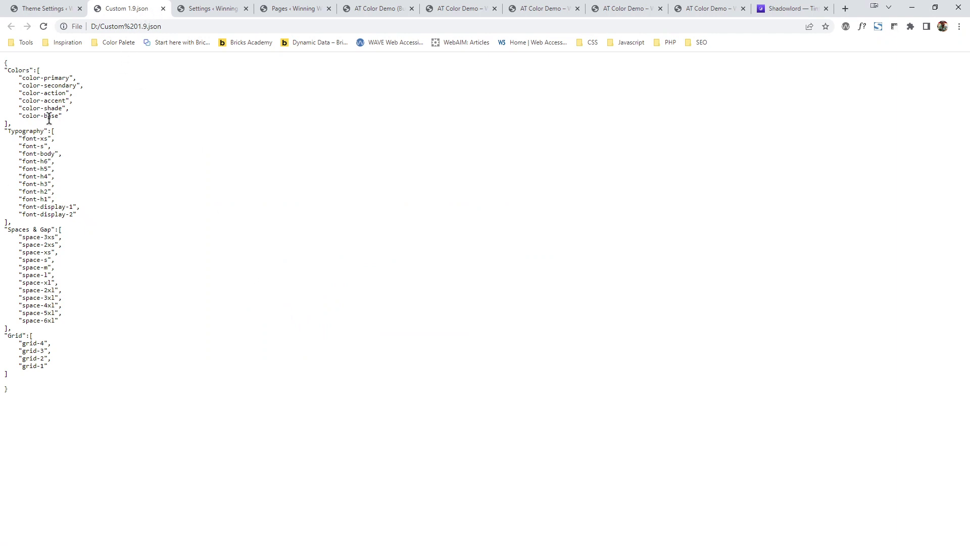
{"action": "left_click", "coordinate": [162, 9]}
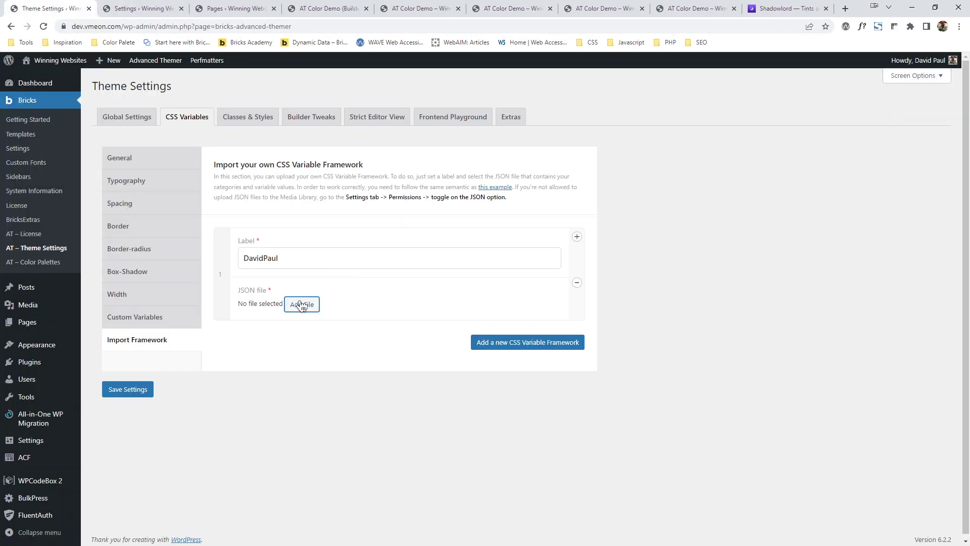
Step: Upload Custom 1.9.json to the New media folder and select it as the JSON file of the CSS variable framework
{"action": "left_click_drag", "start_coordinate": [969, 303], "coordinate": [315, 307]}
{"action": "left_click", "coordinate": [163, 9]}
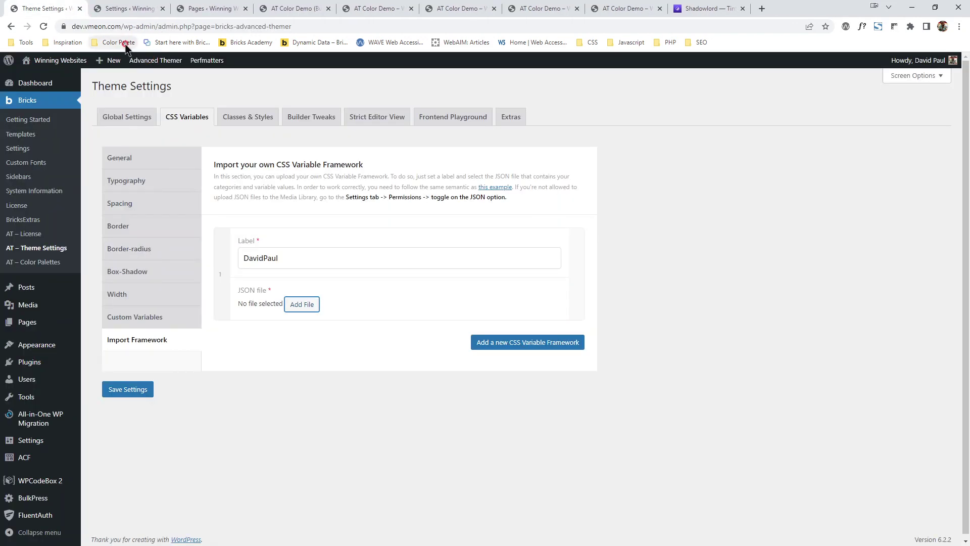
{"action": "left_click", "coordinate": [318, 305]}
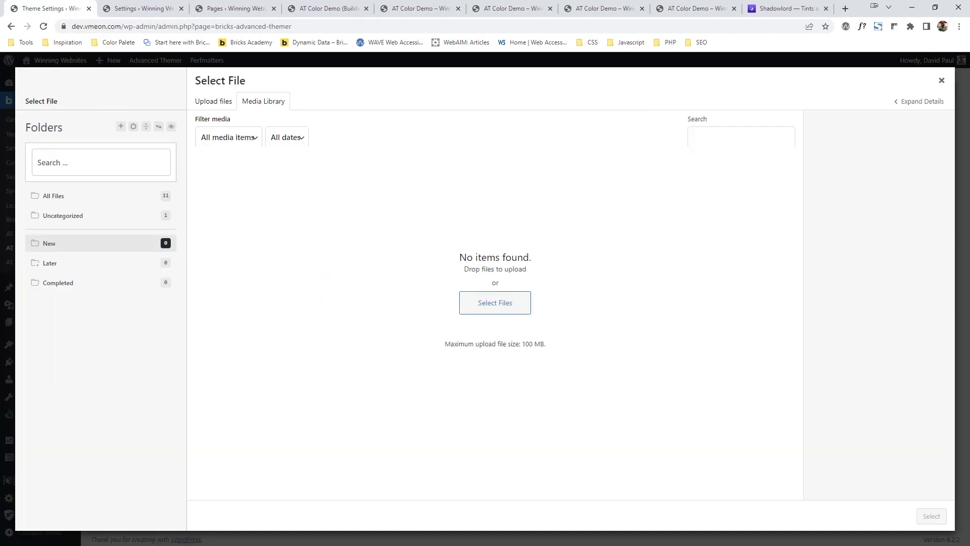
{"action": "left_click_drag", "start_coordinate": [969, 303], "coordinate": [504, 214]}
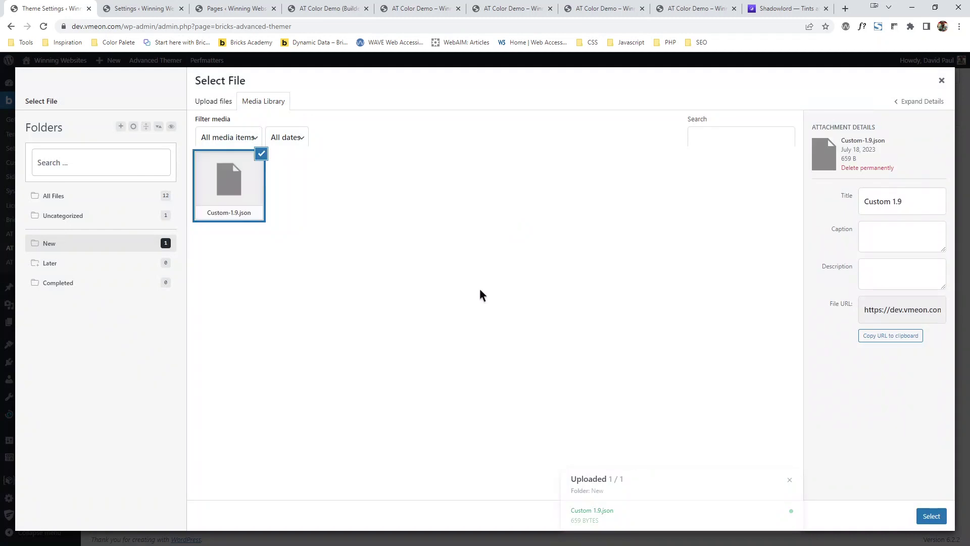
{"action": "left_click", "coordinate": [929, 515]}
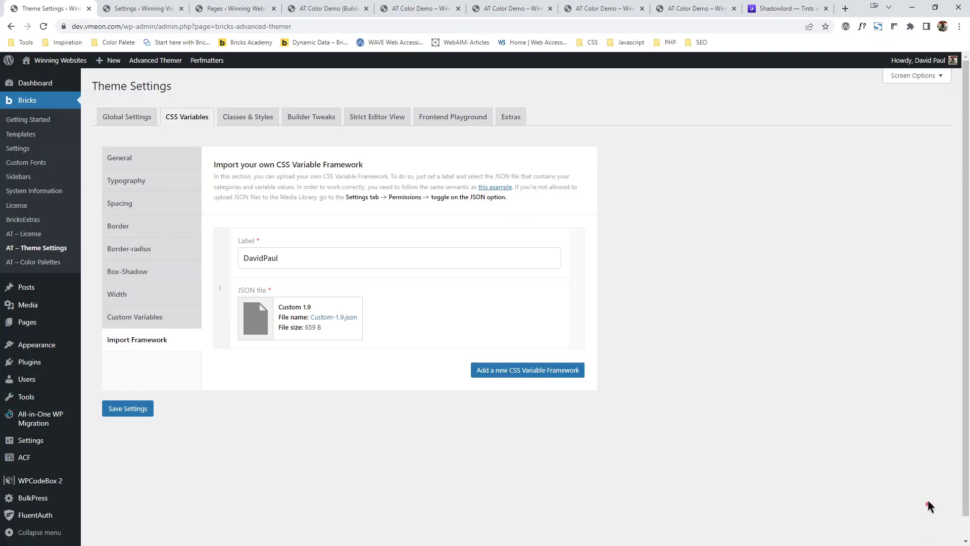
Step: Insert a space between the first and last name in the framework's label and save the theme settings
{"action": "double_click", "coordinate": [244, 261]}
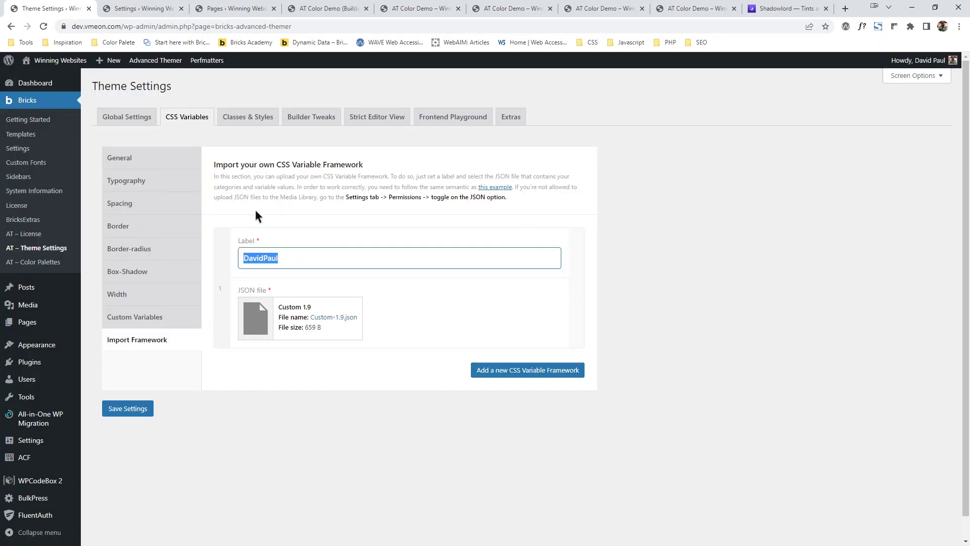
{"action": "left_click", "coordinate": [265, 258]}
{"action": "left_click", "coordinate": [130, 409]}
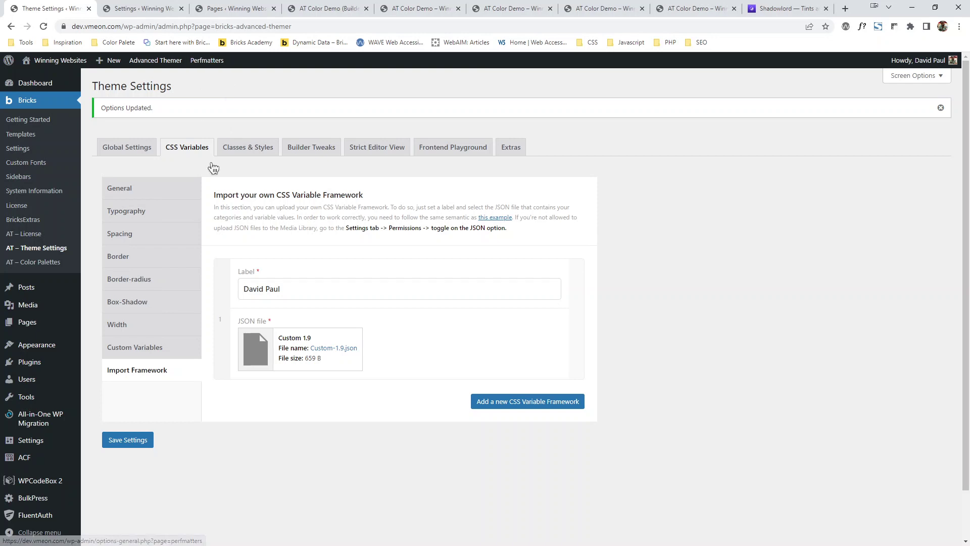
Step: Open the Bricks settings in a new browser tab and display their custom code section
{"action": "left_click", "coordinate": [137, 9]}
{"action": "left_click", "coordinate": [44, 28]}
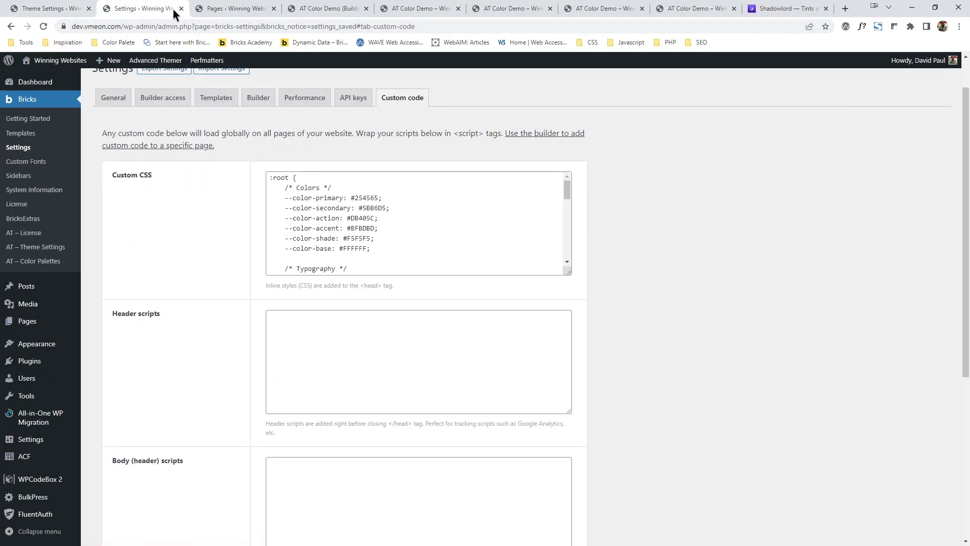
{"action": "left_click", "coordinate": [51, 9]}
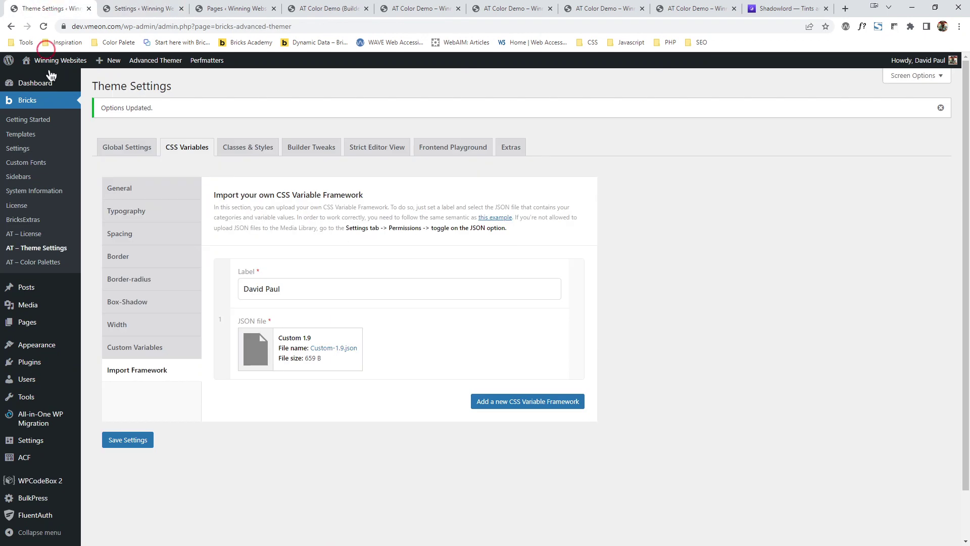
{"action": "middle_click", "coordinate": [19, 151]}
{"action": "left_click", "coordinate": [133, 9]}
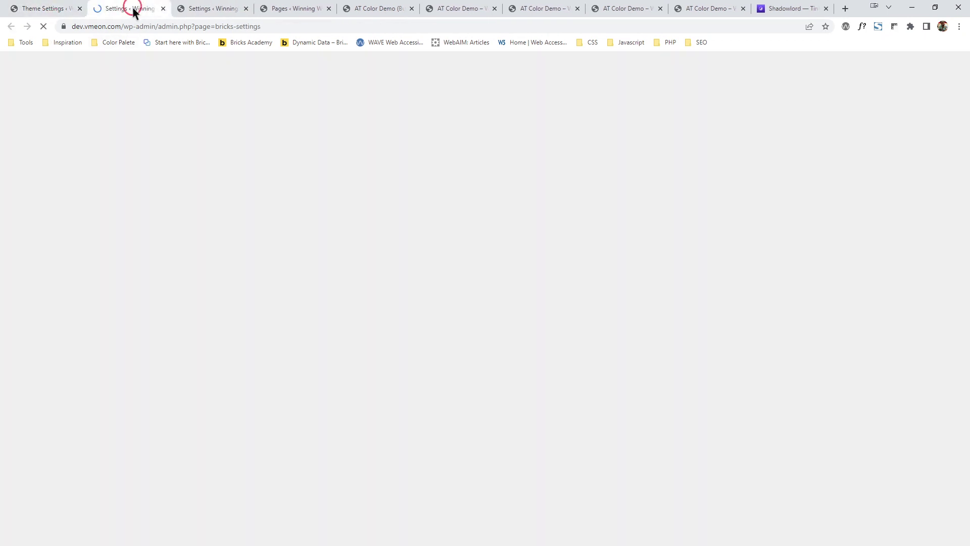
{"action": "left_click", "coordinate": [389, 121]}
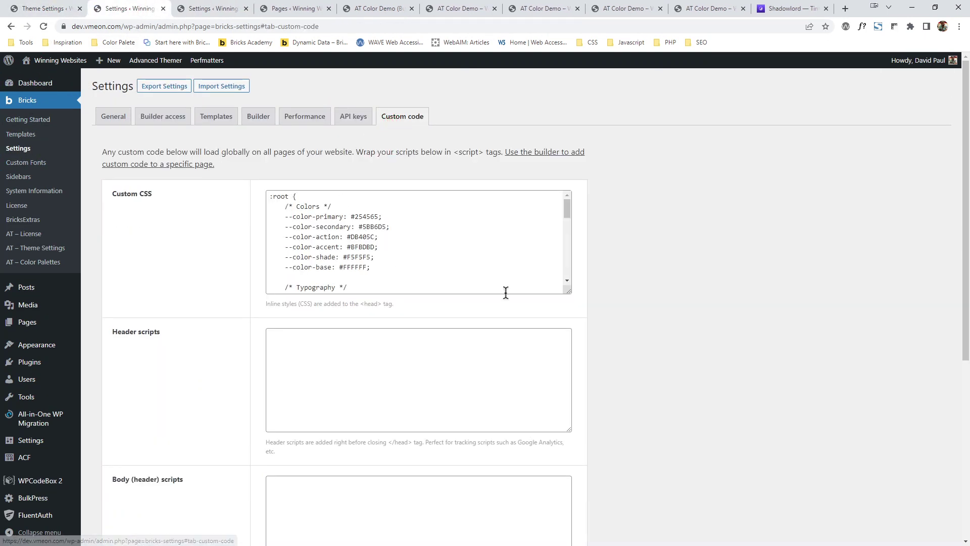
Step: Enlarge the Custom CSS field and examine its color, typography and spacing variables, highlighting the --color-primary declaration
{"action": "left_click_drag", "start_coordinate": [568, 291], "coordinate": [590, 542]}
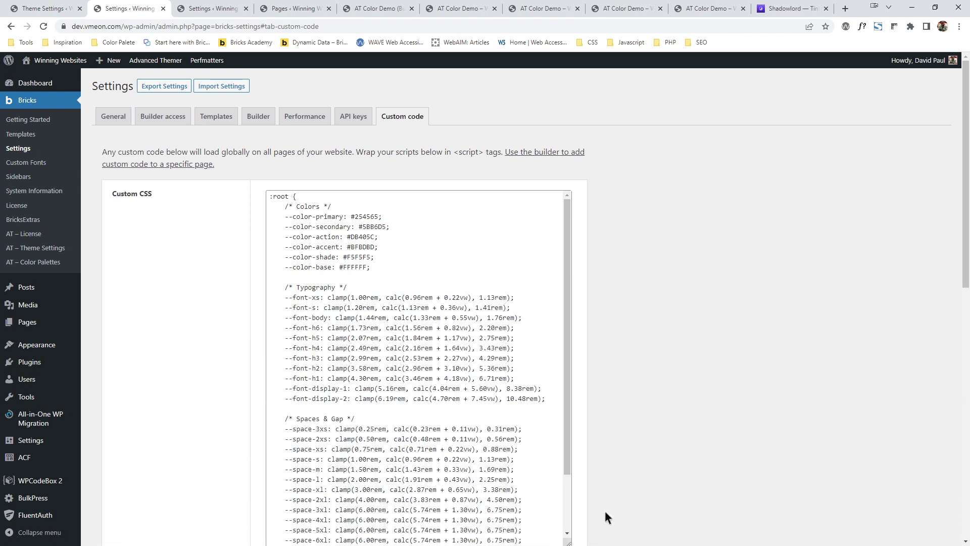
{"action": "scroll", "coordinate": [578, 201], "scroll_direction": "down", "scroll_amount": 5}
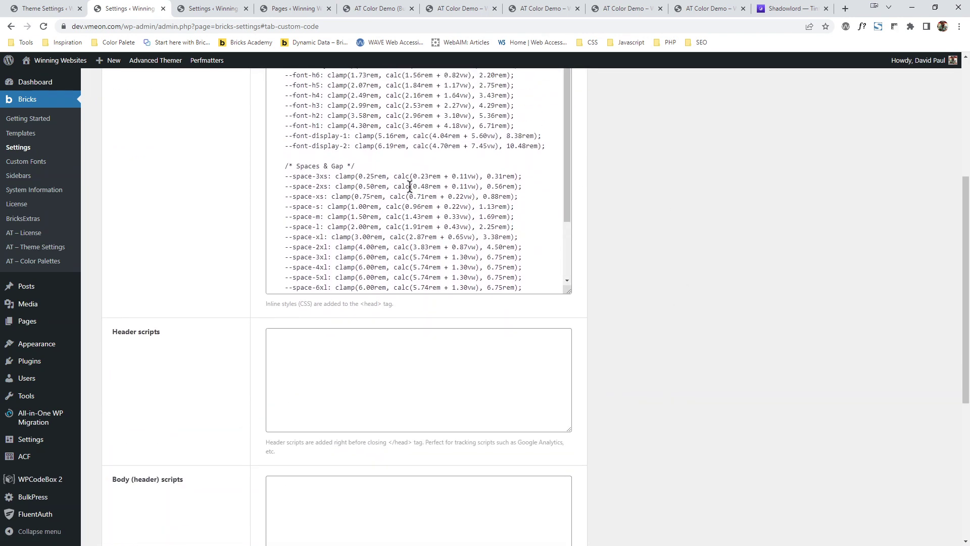
{"action": "scroll", "coordinate": [409, 186], "scroll_direction": "up", "scroll_amount": 5}
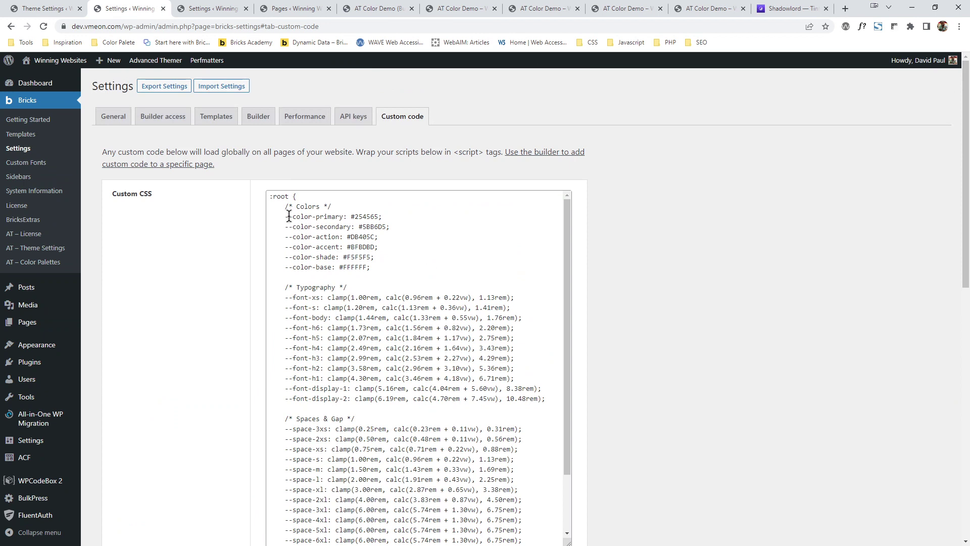
{"action": "left_click_drag", "start_coordinate": [285, 216], "coordinate": [383, 217]}
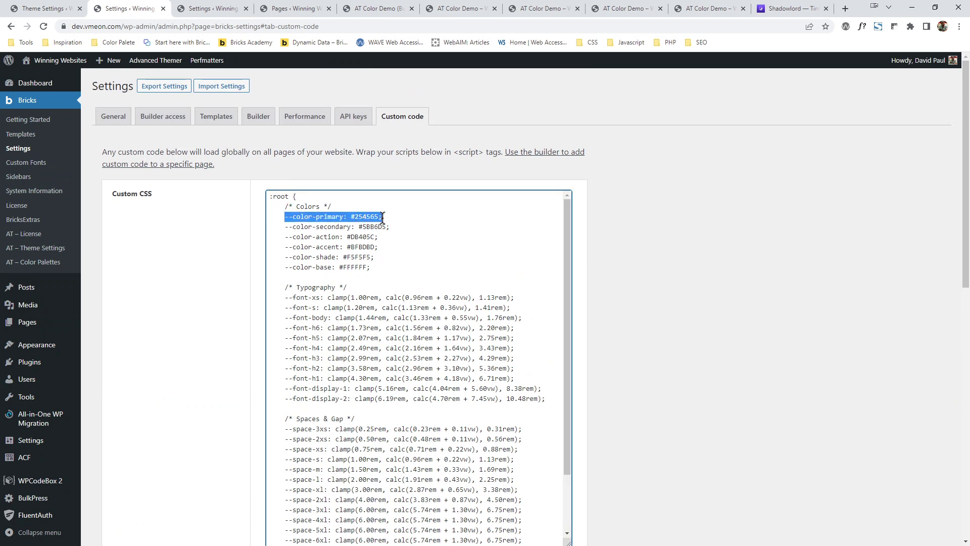
{"action": "left_click", "coordinate": [223, 152]}
Step: Return to the theme settings and close both Bricks settings browser tabs
{"action": "left_click", "coordinate": [45, 9]}
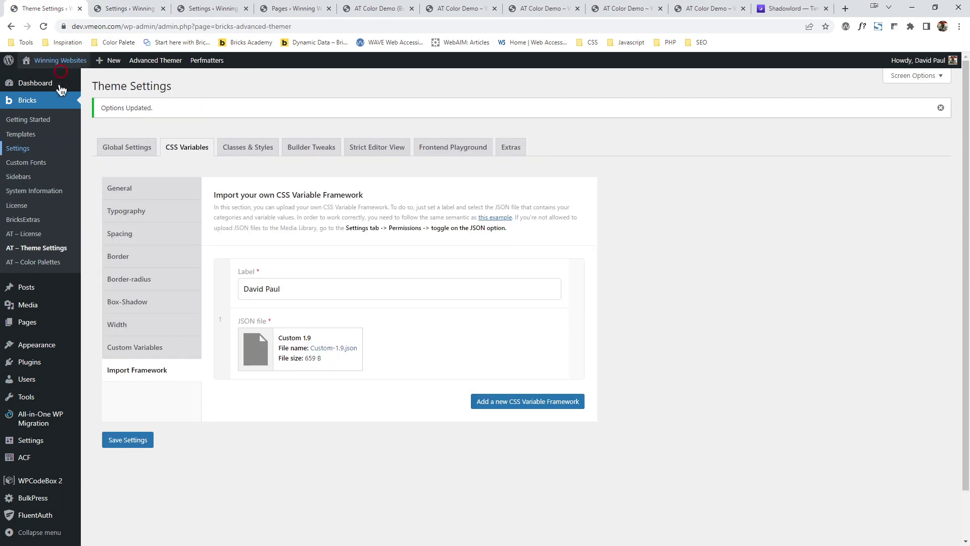
{"action": "mouse_move", "coordinate": [279, 358]}
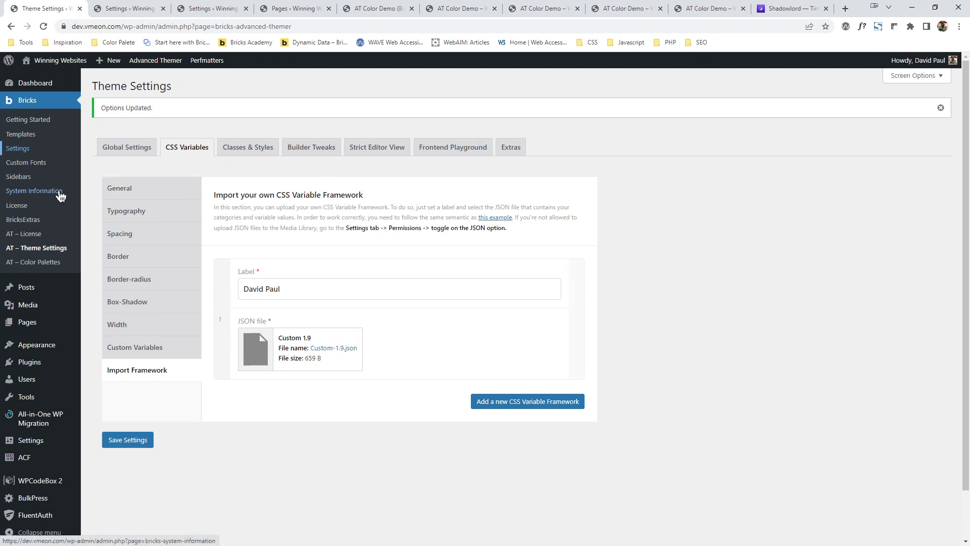
{"action": "left_click", "coordinate": [294, 9]}
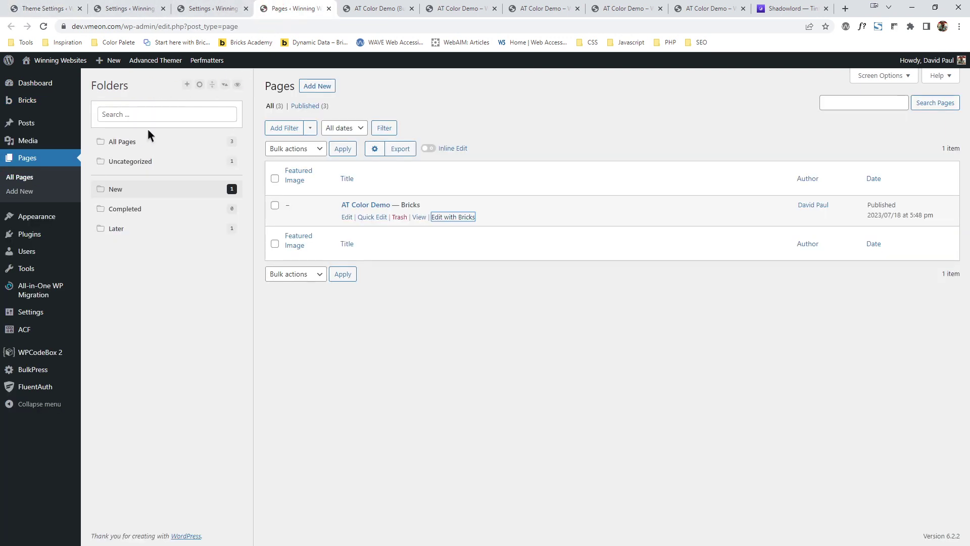
{"action": "left_click", "coordinate": [221, 10]}
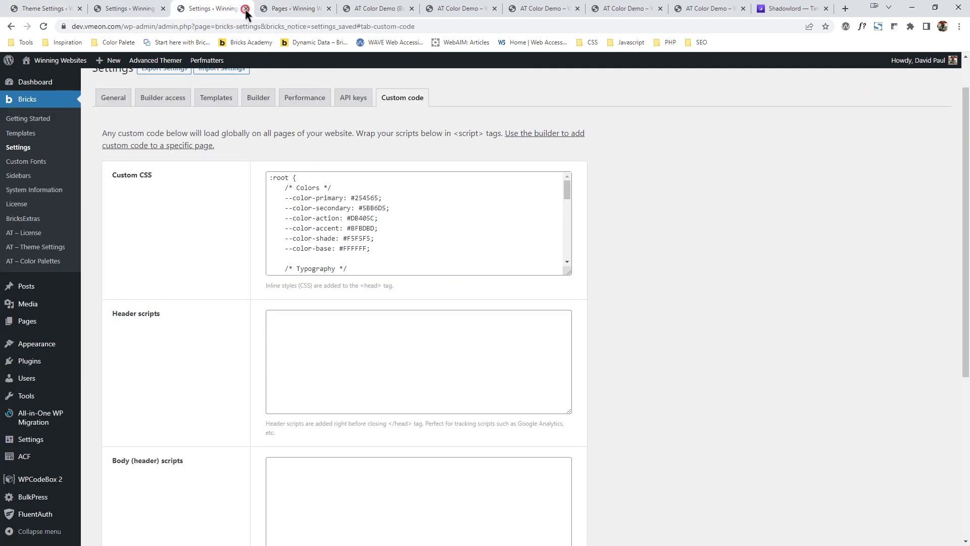
{"action": "left_click", "coordinate": [246, 9]}
{"action": "left_click", "coordinate": [144, 8]}
{"action": "left_click", "coordinate": [162, 10]}
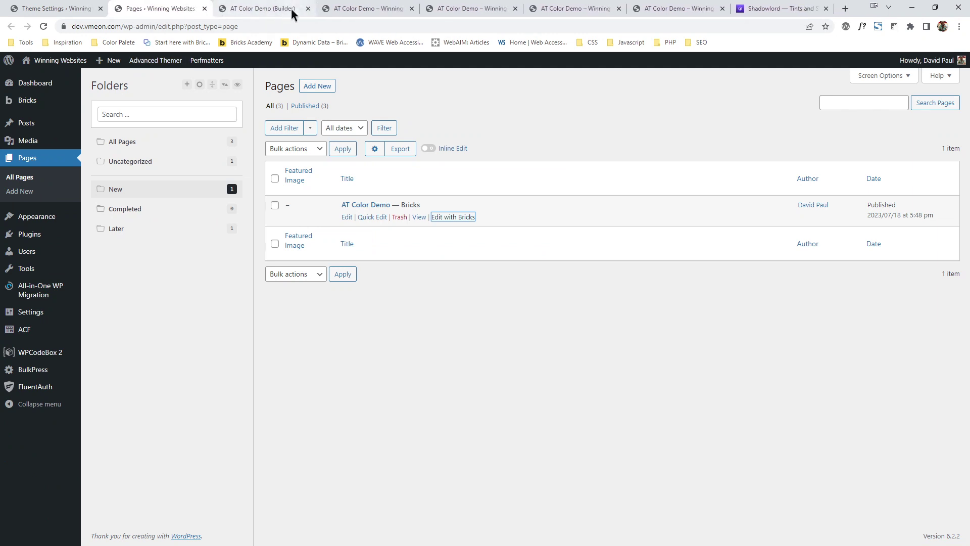
Step: Close the old AT Color Demo builder, its preview tabs and the Shadowlord tab, discarding unsaved builder changes
{"action": "left_click", "coordinate": [308, 8]}
{"action": "left_click", "coordinate": [534, 83]}
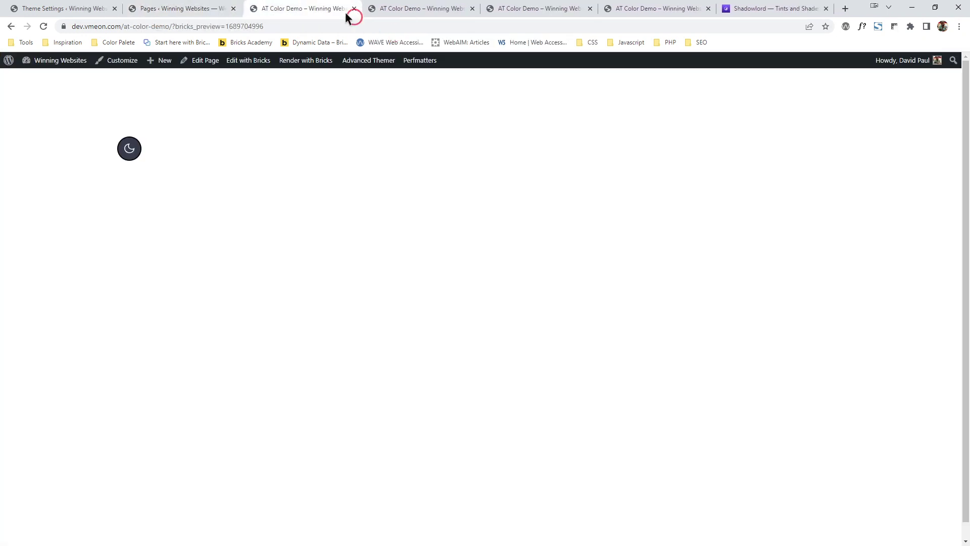
{"action": "left_click", "coordinate": [353, 8]}
{"action": "left_click", "coordinate": [352, 8]}
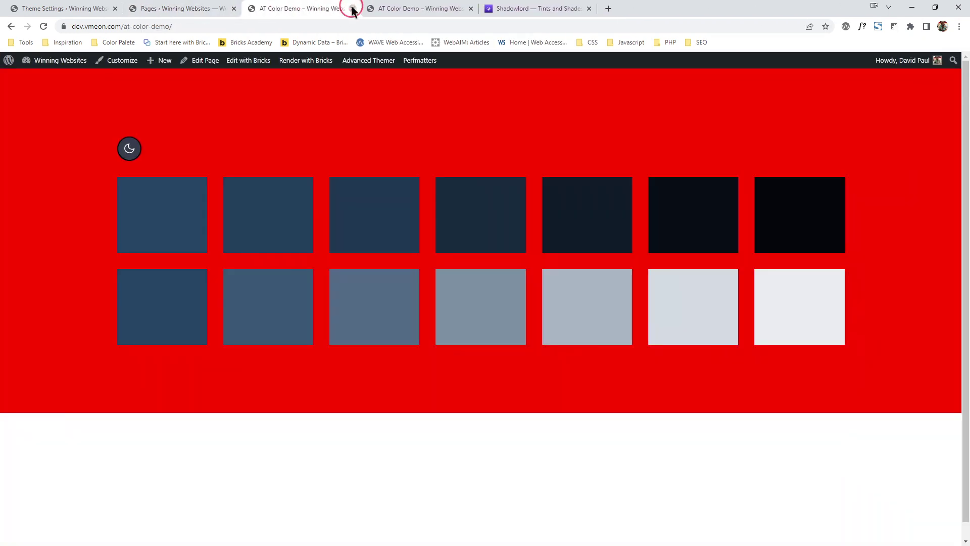
{"action": "left_click", "coordinate": [352, 9]}
{"action": "left_click", "coordinate": [352, 8]}
{"action": "left_click", "coordinate": [352, 9]}
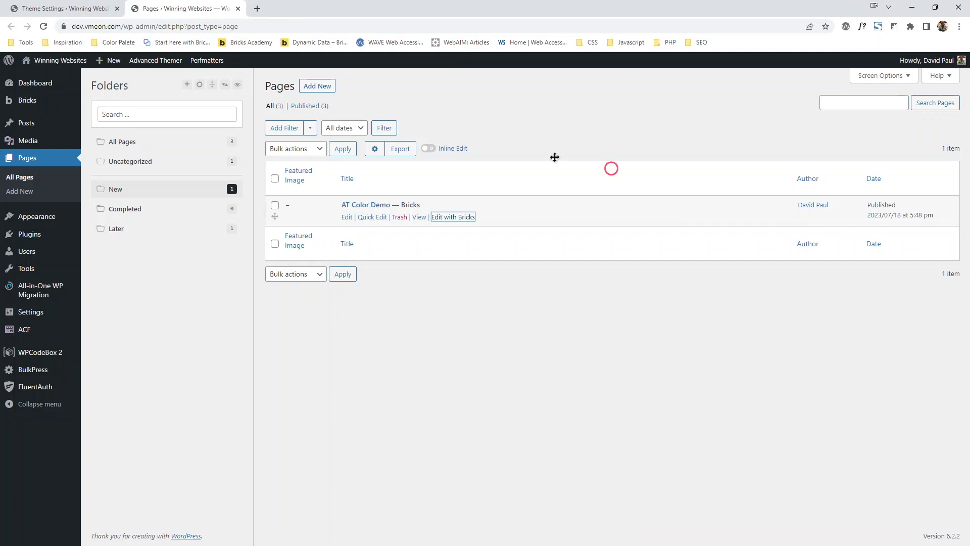
Step: Open the AT Color Demo page in the Bricks builder in a new browser tab and expand its whole structure
{"action": "right_click", "coordinate": [450, 223]}
{"action": "left_click", "coordinate": [492, 225]}
{"action": "left_click", "coordinate": [288, 6]}
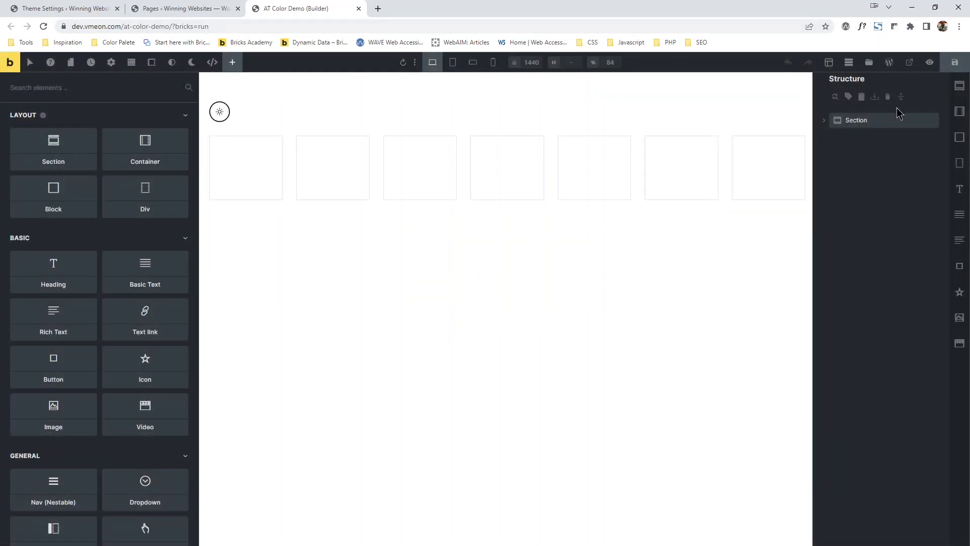
{"action": "left_click", "coordinate": [902, 96]}
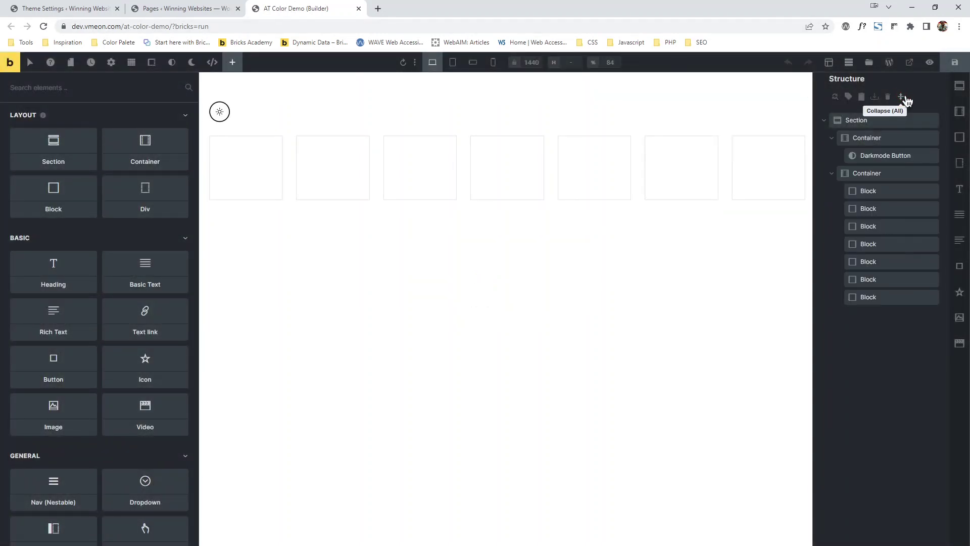
Step: Try to set the background color of the second container's first block to color-primary from the imported CSS variable framework
{"action": "left_click", "coordinate": [897, 190]}
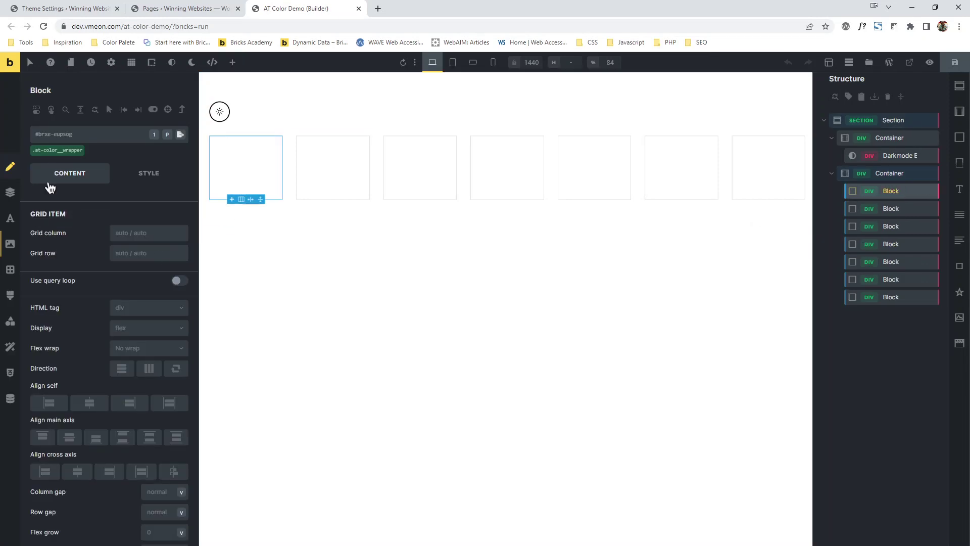
{"action": "left_click", "coordinate": [12, 250]}
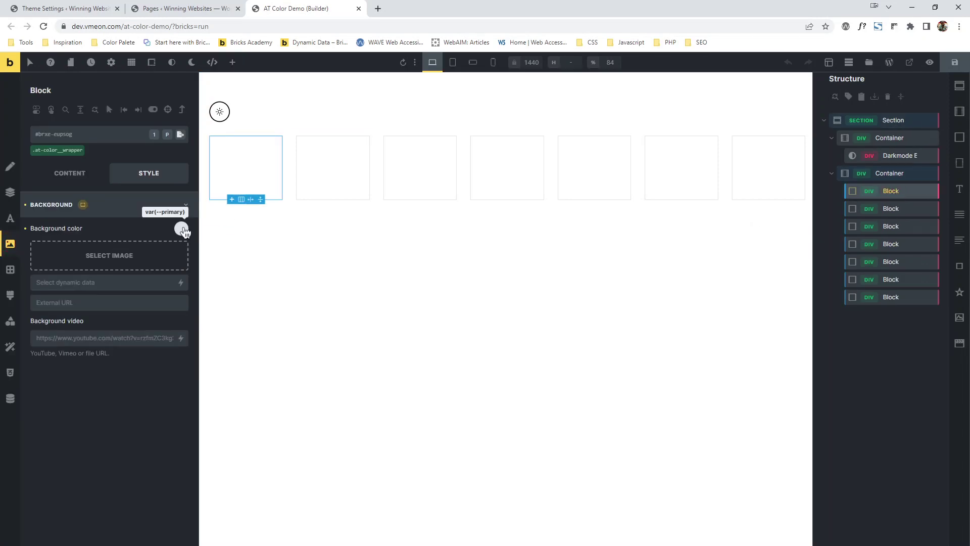
{"action": "left_click", "coordinate": [181, 229]}
{"action": "left_click", "coordinate": [180, 229]}
{"action": "left_click", "coordinate": [181, 229]}
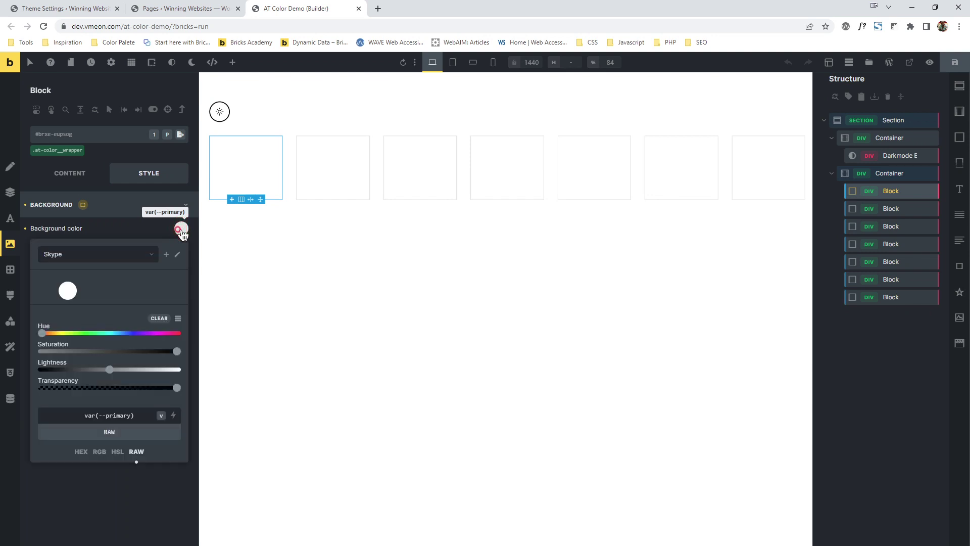
{"action": "left_click", "coordinate": [180, 229]}
{"action": "left_click", "coordinate": [181, 229]}
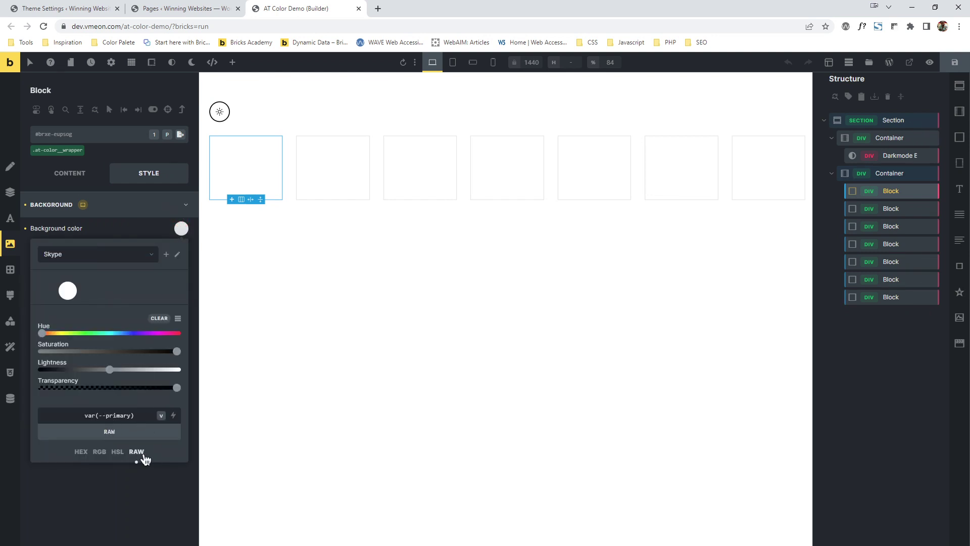
{"action": "left_click", "coordinate": [162, 416]}
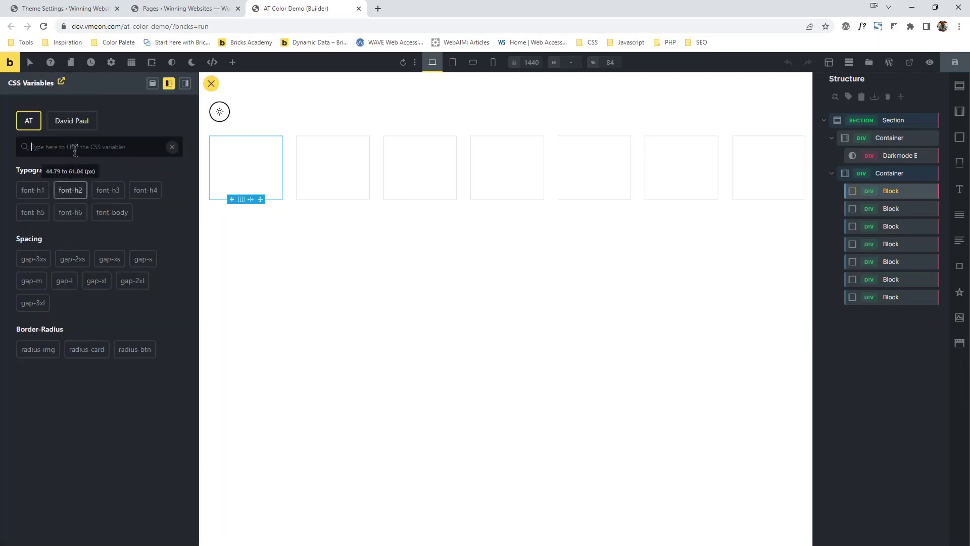
{"action": "left_click", "coordinate": [71, 124]}
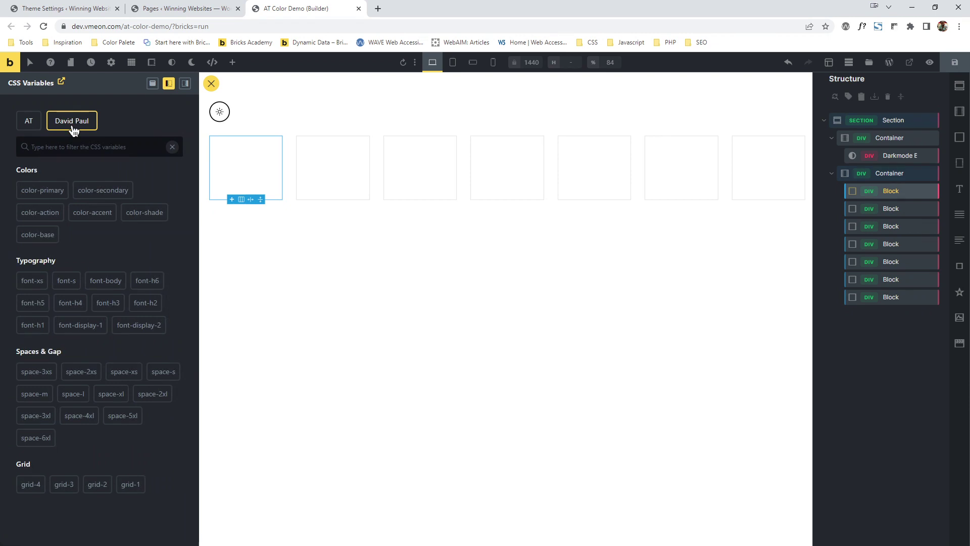
{"action": "left_click", "coordinate": [47, 194]}
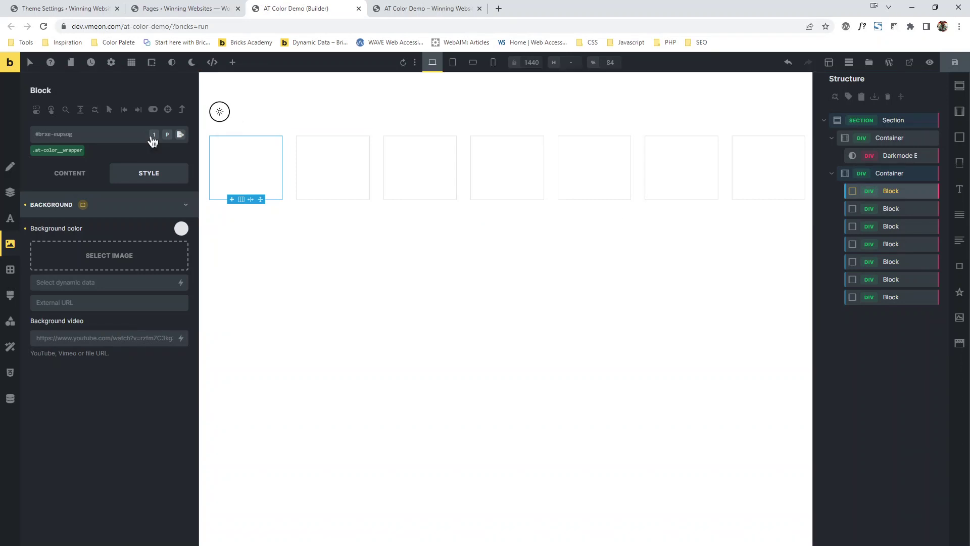
Step: Reload the AT Color Demo builder, discarding unsaved changes, and open the background color picker of the second container's first block
{"action": "left_click", "coordinate": [40, 27]}
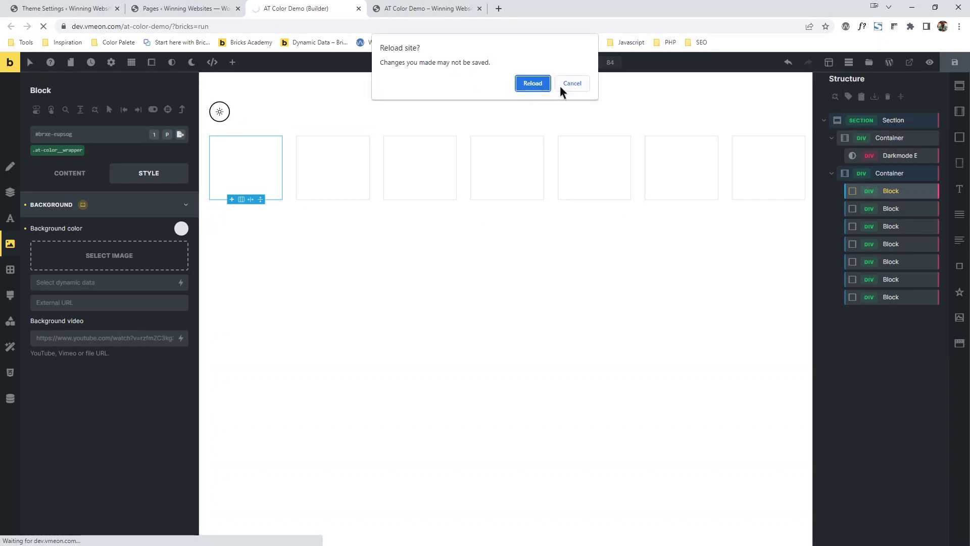
{"action": "left_click", "coordinate": [533, 84]}
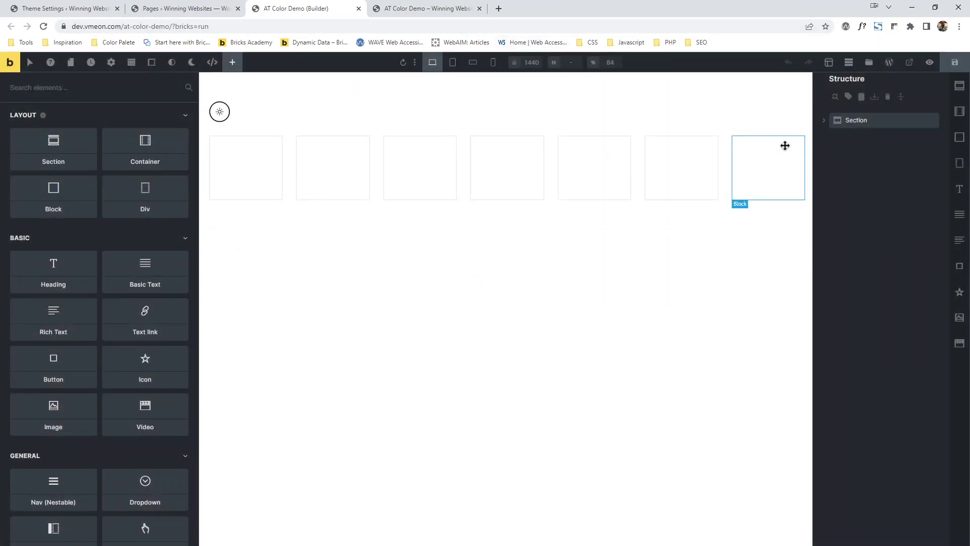
{"action": "left_click", "coordinate": [887, 191]}
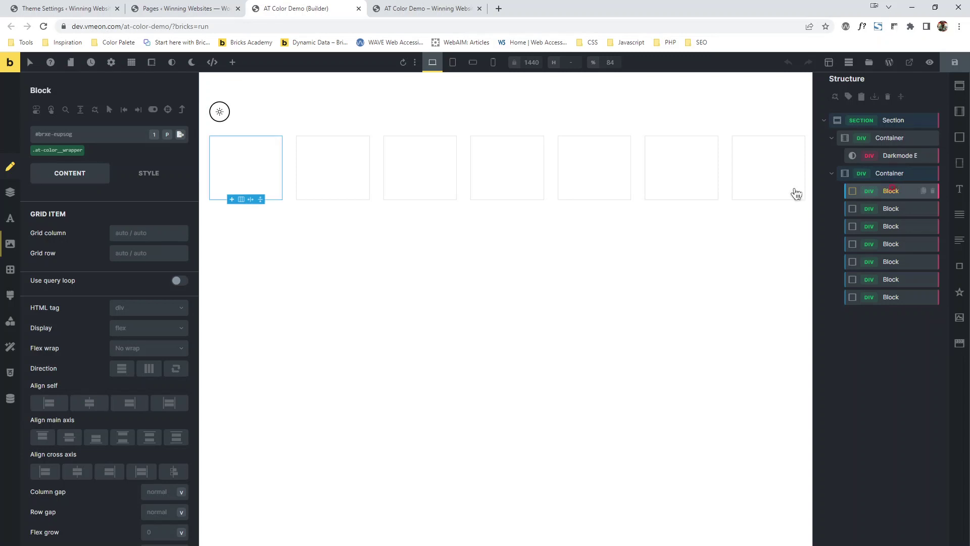
{"action": "left_click", "coordinate": [10, 244]}
{"action": "left_click", "coordinate": [181, 229]}
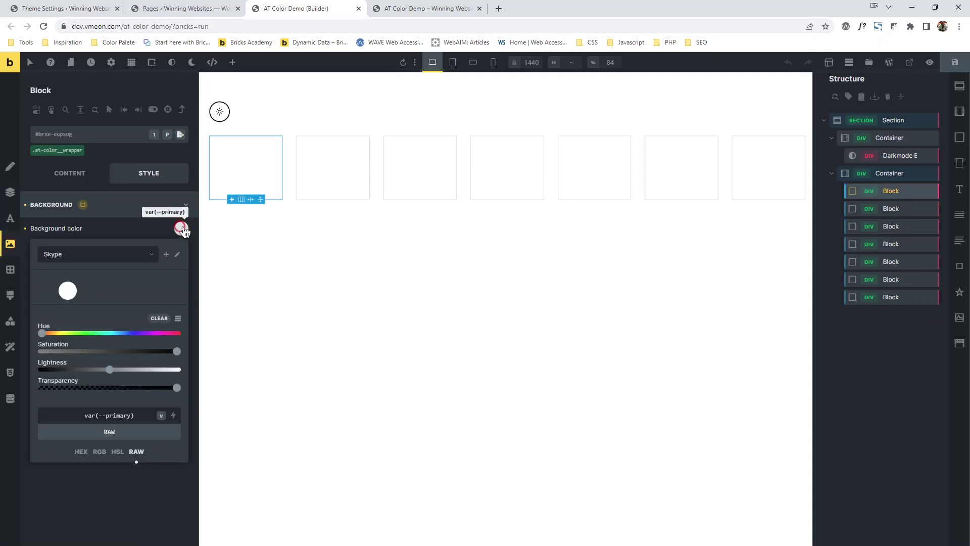
Step: Compare the variables of the AT framework with those of the imported framework, leaving the background color as it is
{"action": "left_click", "coordinate": [161, 416]}
{"action": "left_click", "coordinate": [81, 124]}
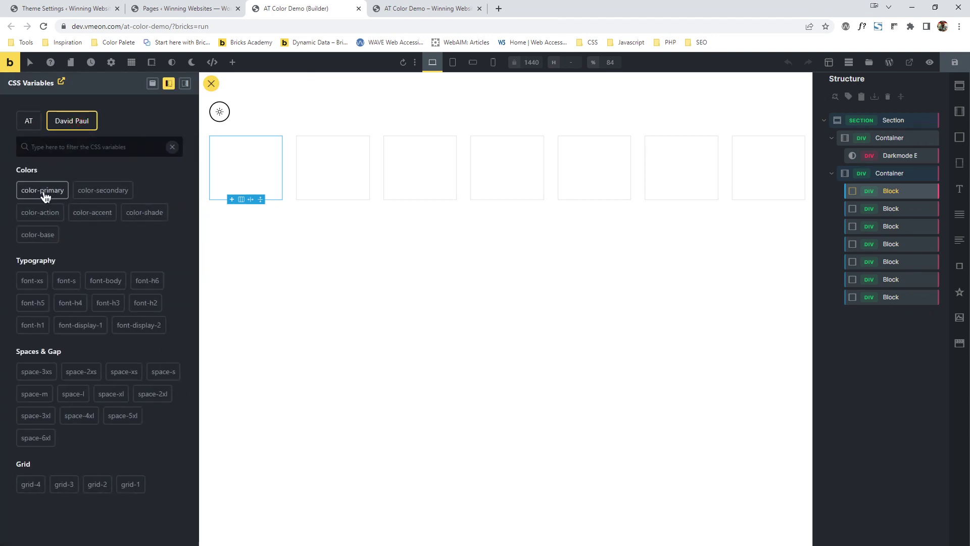
{"action": "left_click", "coordinate": [28, 124]}
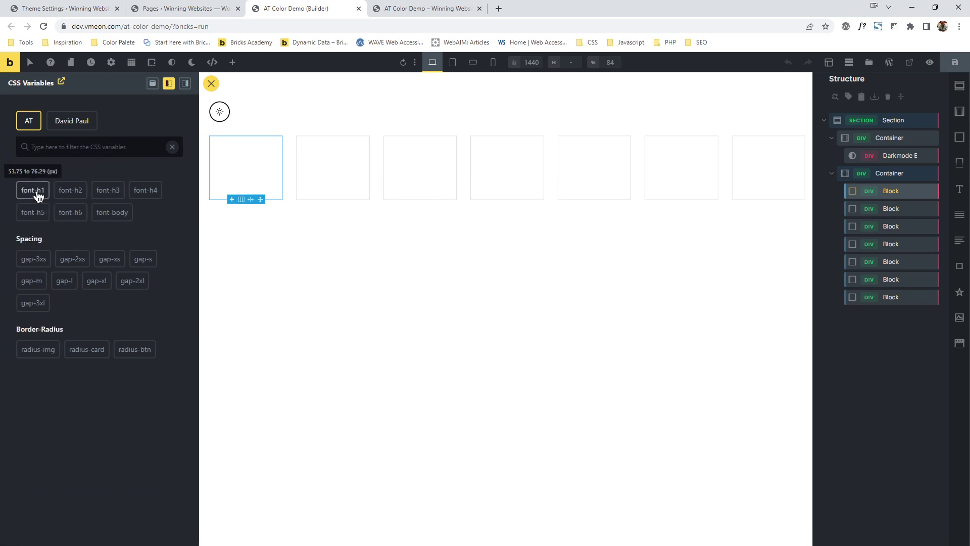
{"action": "left_click", "coordinate": [72, 123]}
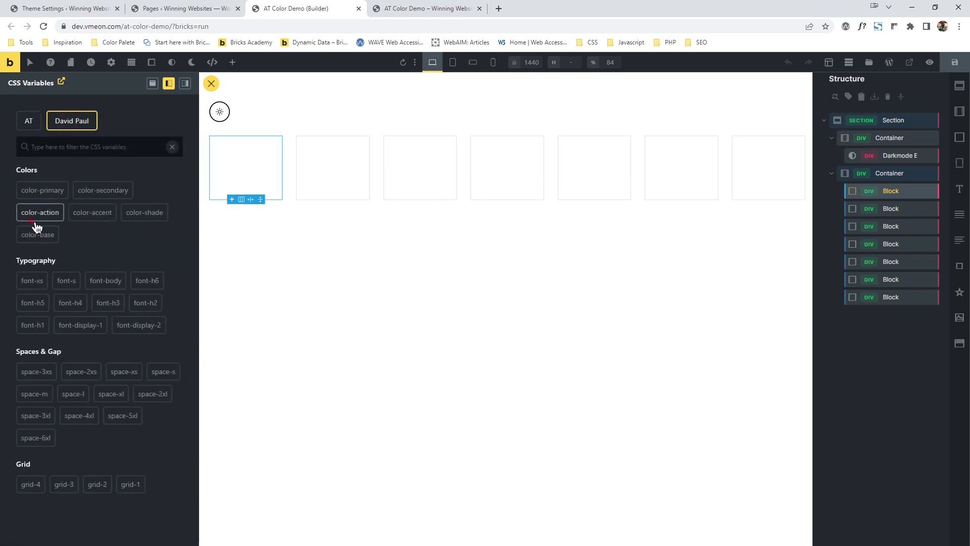
{"action": "left_click", "coordinate": [211, 84]}
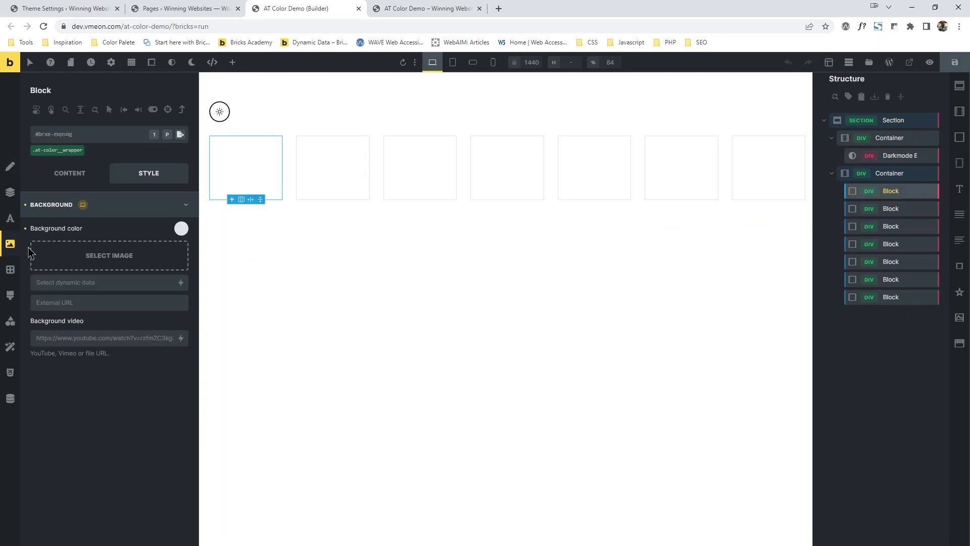
Step: Preview color-primary and color-shade from the imported framework on the first block's background, leaving the variable list without applying one
{"action": "left_click", "coordinate": [182, 229]}
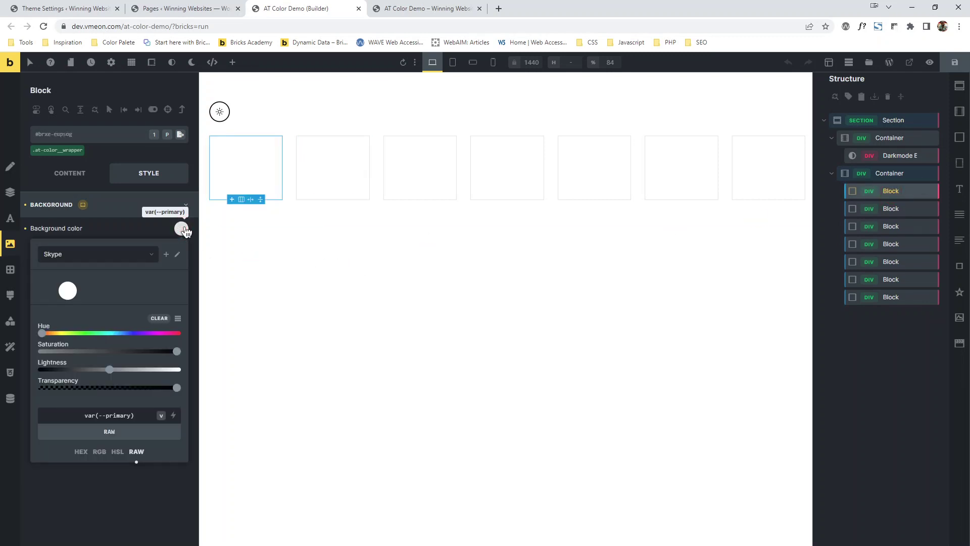
{"action": "left_click", "coordinate": [136, 452]}
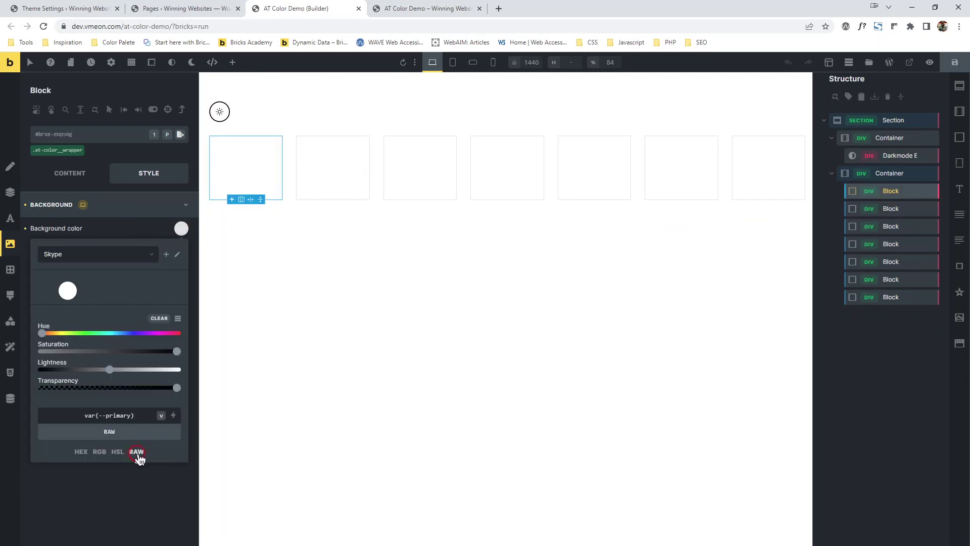
{"action": "left_click", "coordinate": [162, 421]}
{"action": "left_click", "coordinate": [55, 192]}
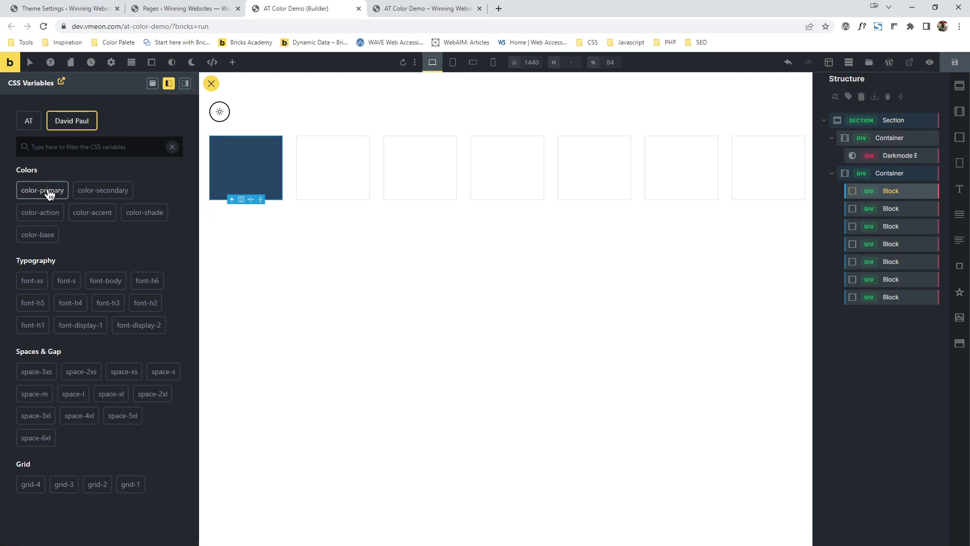
{"action": "left_click", "coordinate": [211, 84]}
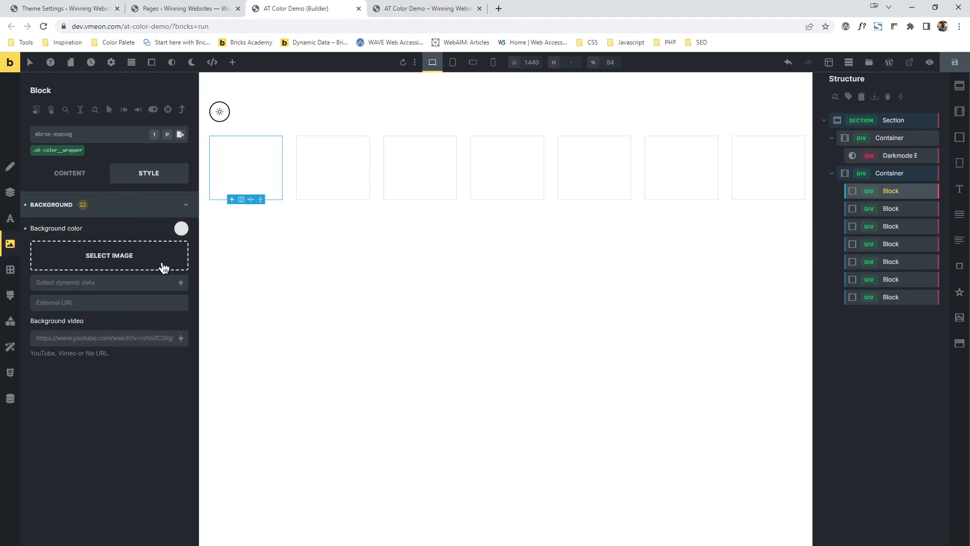
{"action": "left_click", "coordinate": [181, 228]}
{"action": "left_click", "coordinate": [161, 415]}
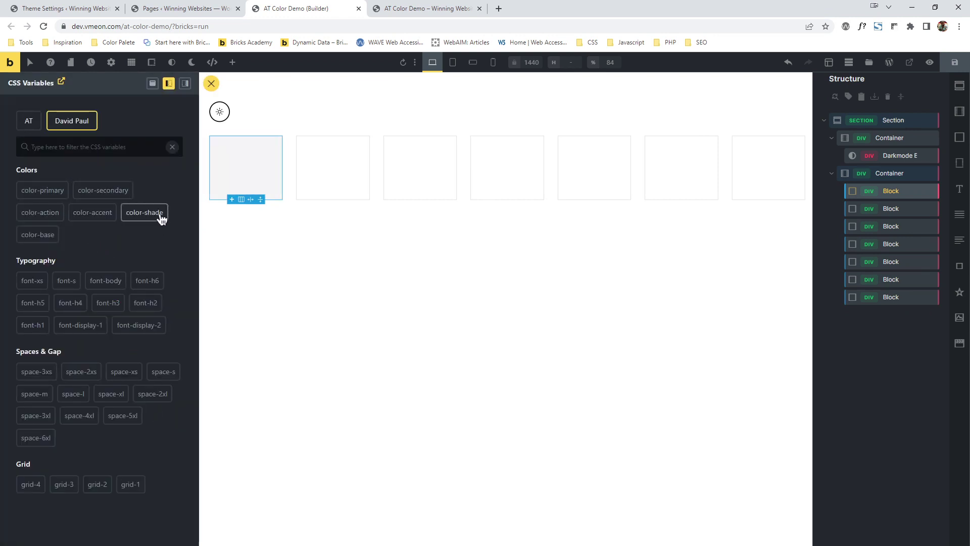
{"action": "left_click", "coordinate": [211, 83]}
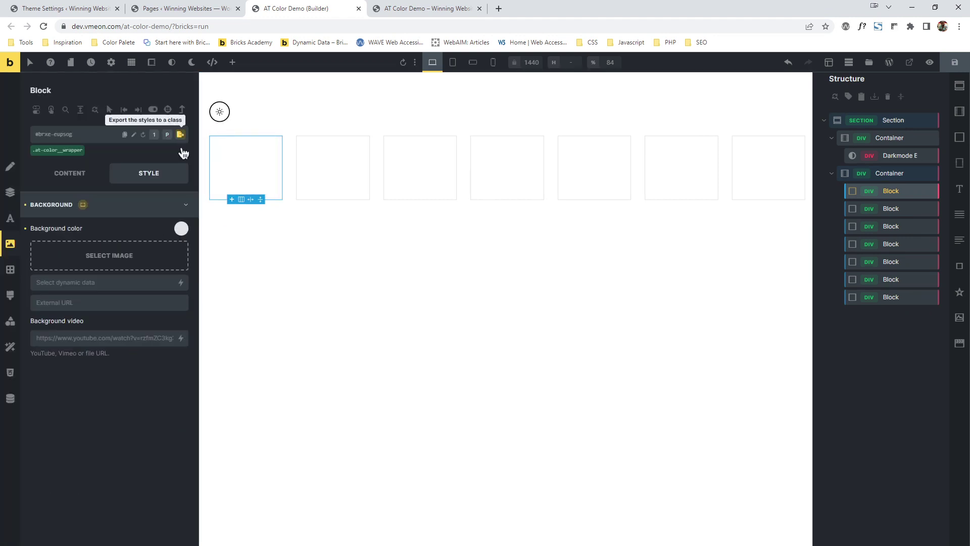
Step: Set the first block's background color to the color-primary variable from the imported framework
{"action": "left_click", "coordinate": [181, 228]}
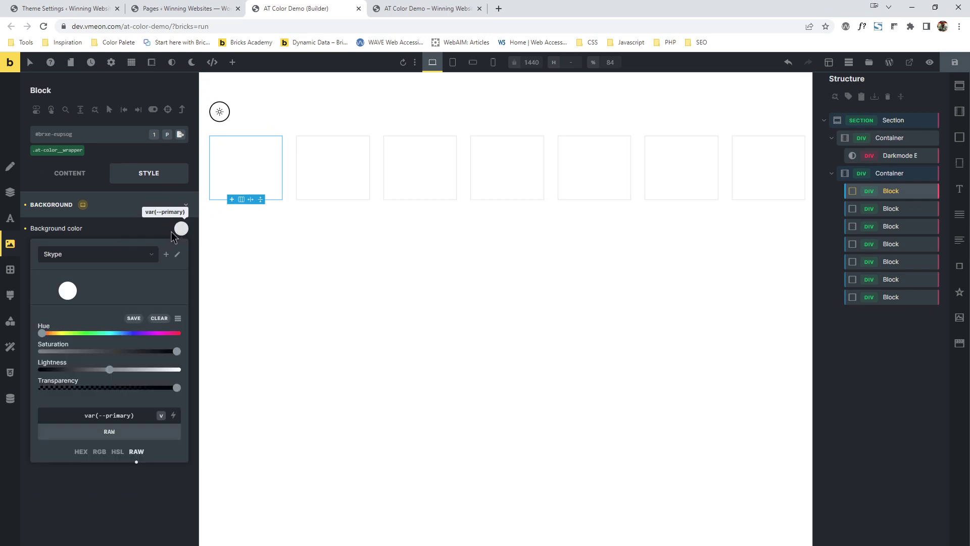
{"action": "left_click", "coordinate": [147, 257]}
{"action": "left_click", "coordinate": [147, 256]}
{"action": "left_click", "coordinate": [161, 415]}
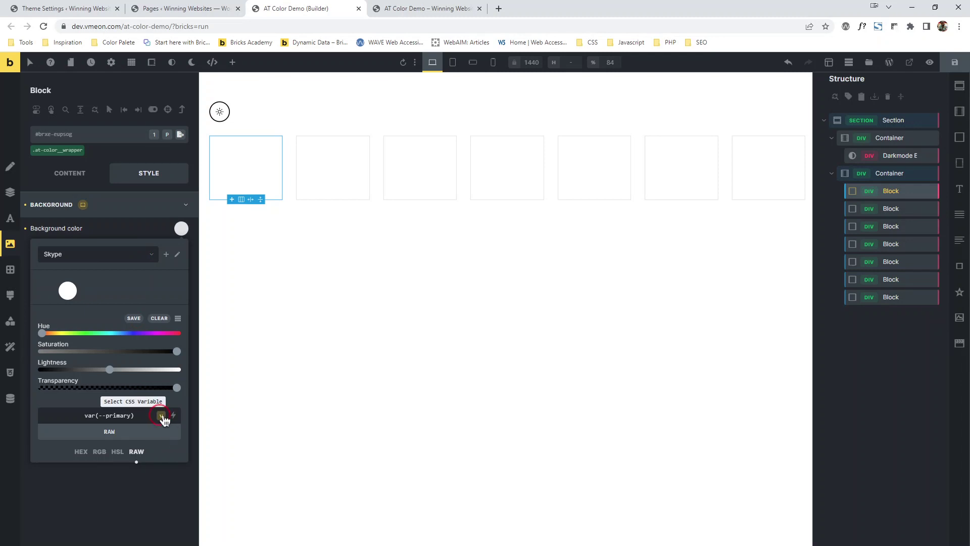
{"action": "left_click", "coordinate": [50, 192]}
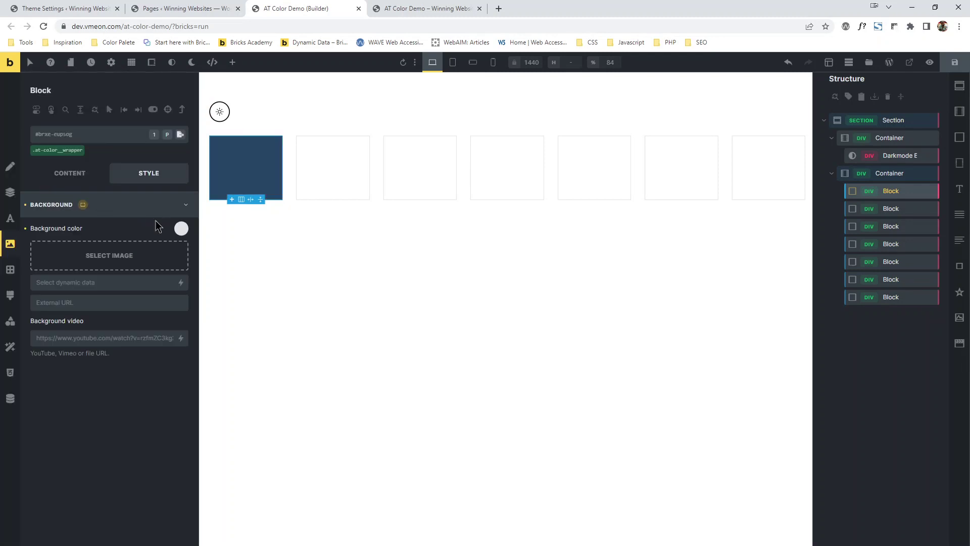
Step: Save color-primary as a palette color and create a new color palette named after the imported framework
{"action": "left_click", "coordinate": [181, 228]}
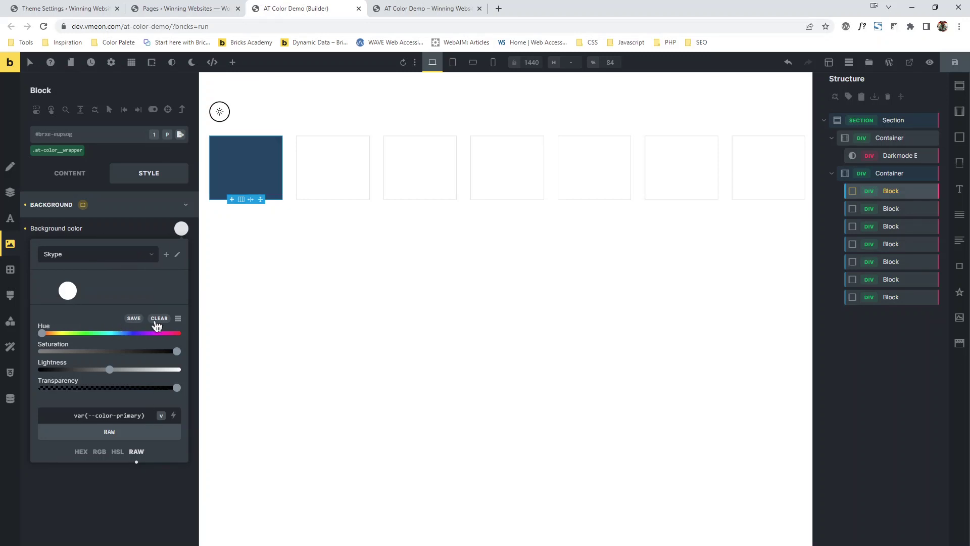
{"action": "left_click", "coordinate": [166, 254]}
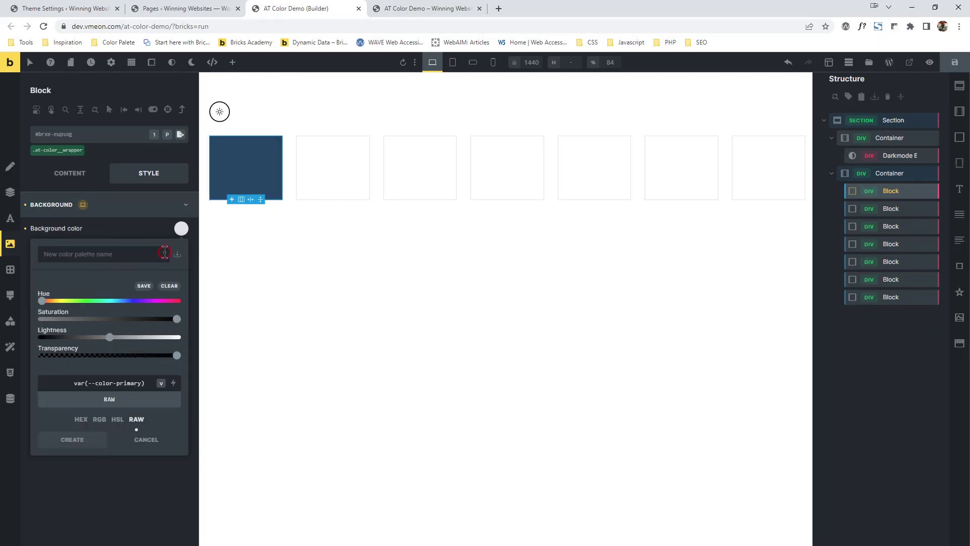
{"action": "left_click", "coordinate": [96, 260]}
{"action": "type", "text": "DA"}
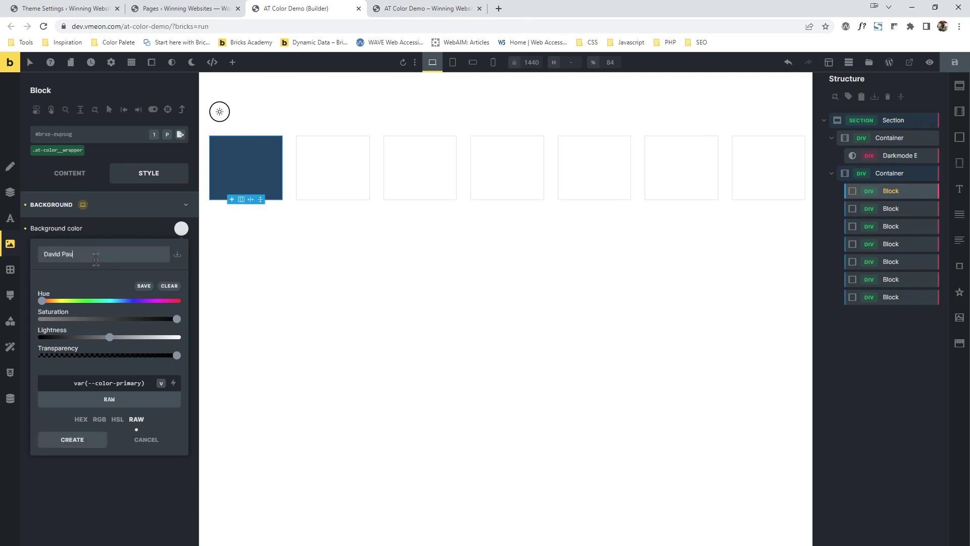
{"action": "left_click", "coordinate": [142, 290]}
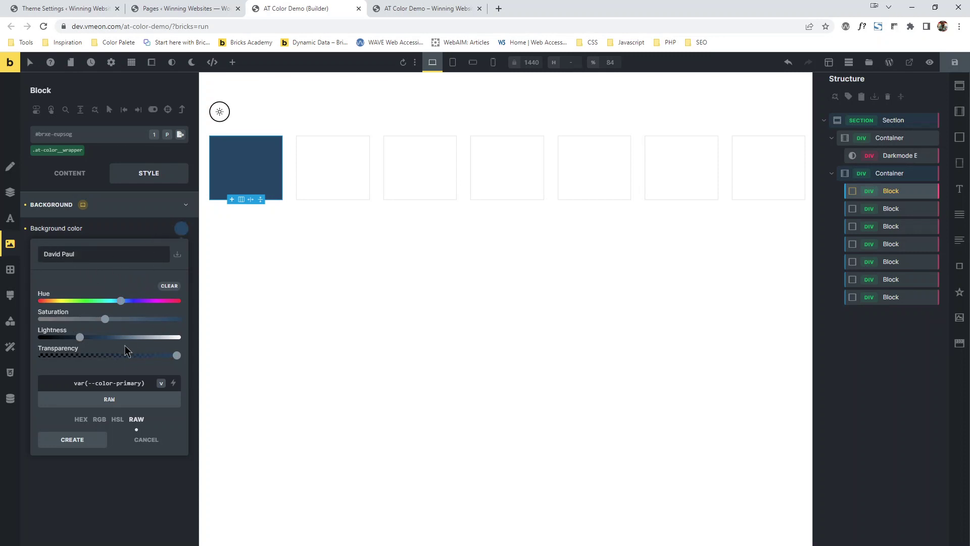
{"action": "left_click", "coordinate": [90, 445]}
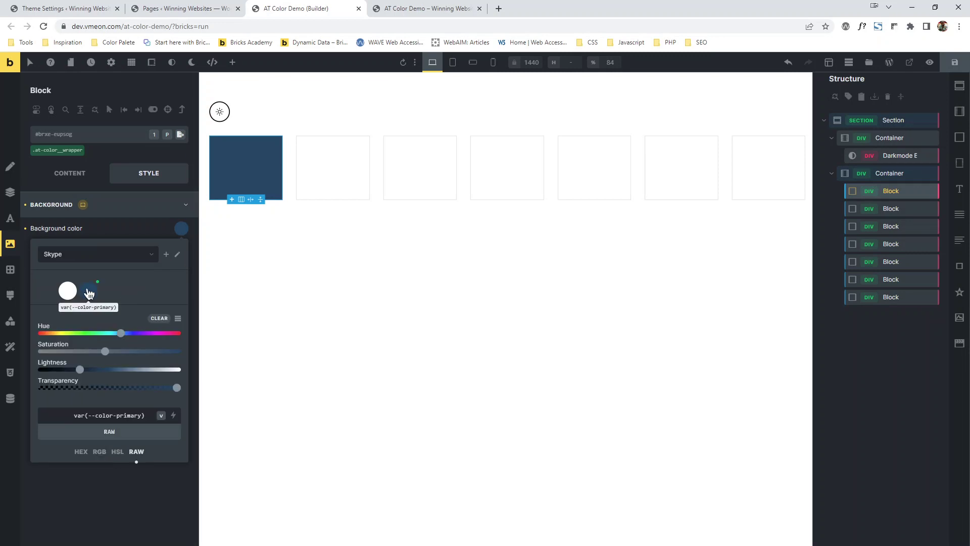
Step: Show the Skype palette as a list and delete all of its colors
{"action": "left_click", "coordinate": [69, 293]}
{"action": "left_click", "coordinate": [178, 318]}
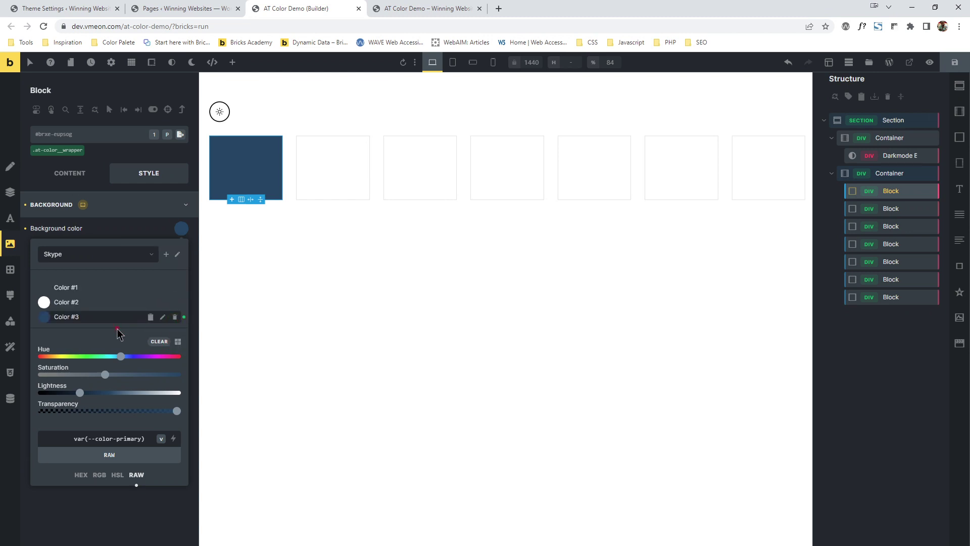
{"action": "left_click", "coordinate": [175, 288]}
{"action": "left_click", "coordinate": [175, 289]}
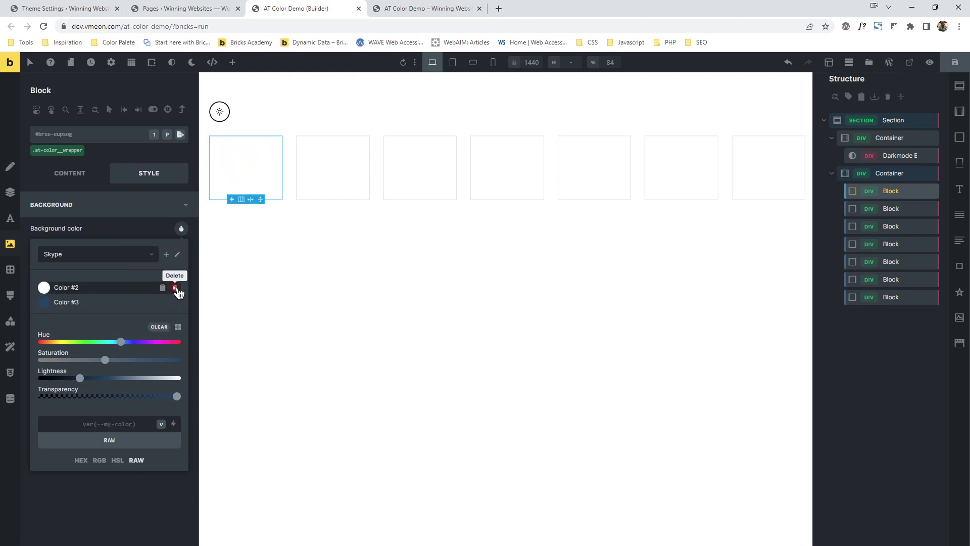
{"action": "left_click", "coordinate": [175, 288]}
{"action": "left_click", "coordinate": [176, 288]}
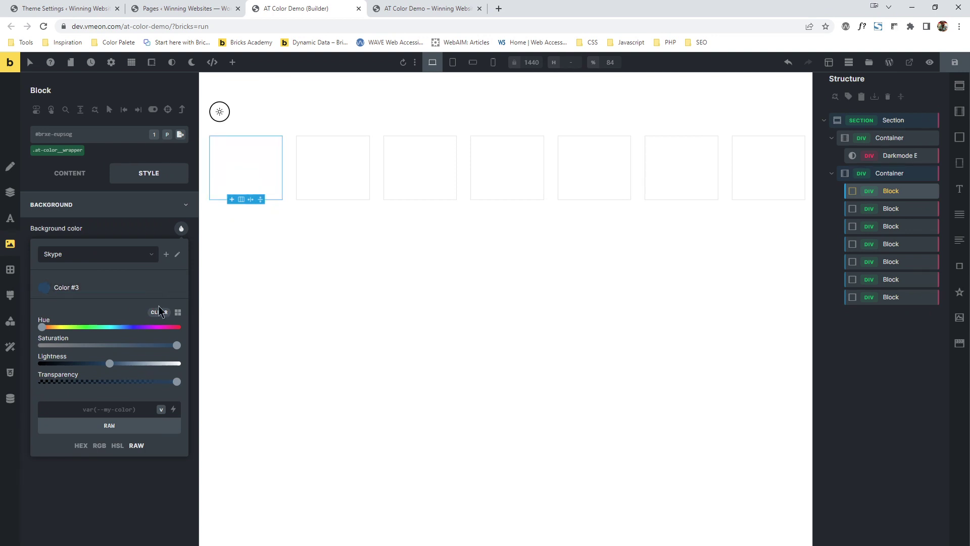
{"action": "left_click", "coordinate": [175, 288]}
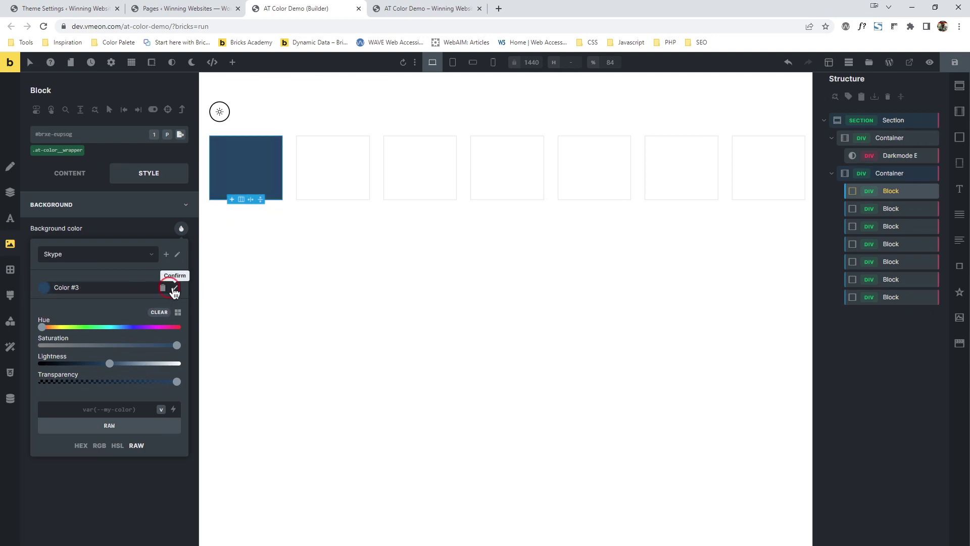
{"action": "left_click", "coordinate": [175, 288]}
Step: Reapply color-primary from the imported framework as the first block's background color, keeping the RAW color format
{"action": "left_click", "coordinate": [160, 382]}
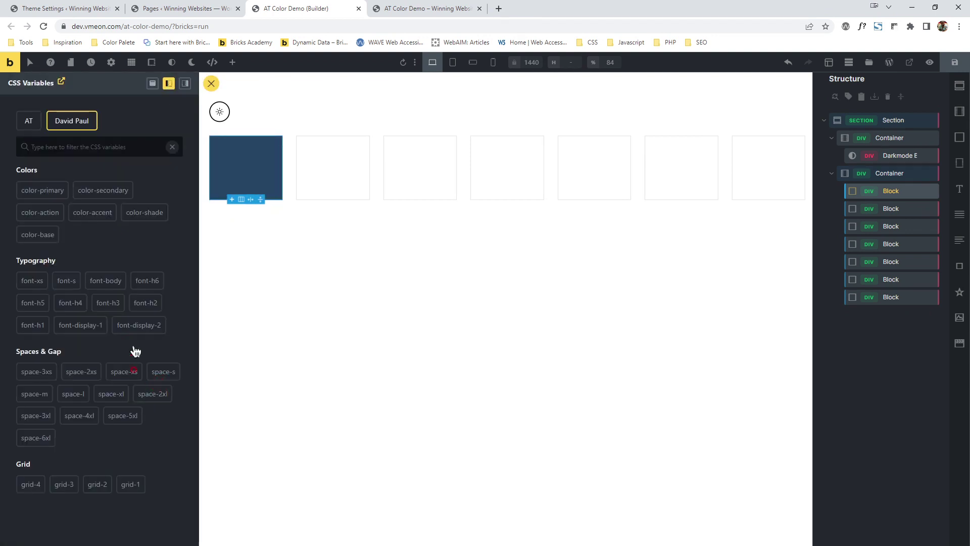
{"action": "left_click", "coordinate": [43, 191]}
{"action": "left_click", "coordinate": [181, 229]}
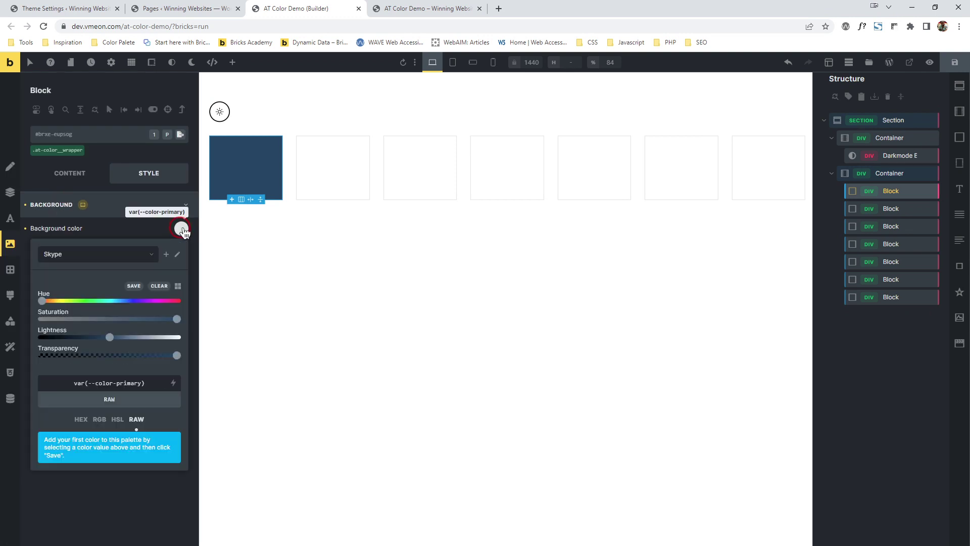
{"action": "left_click", "coordinate": [81, 419]}
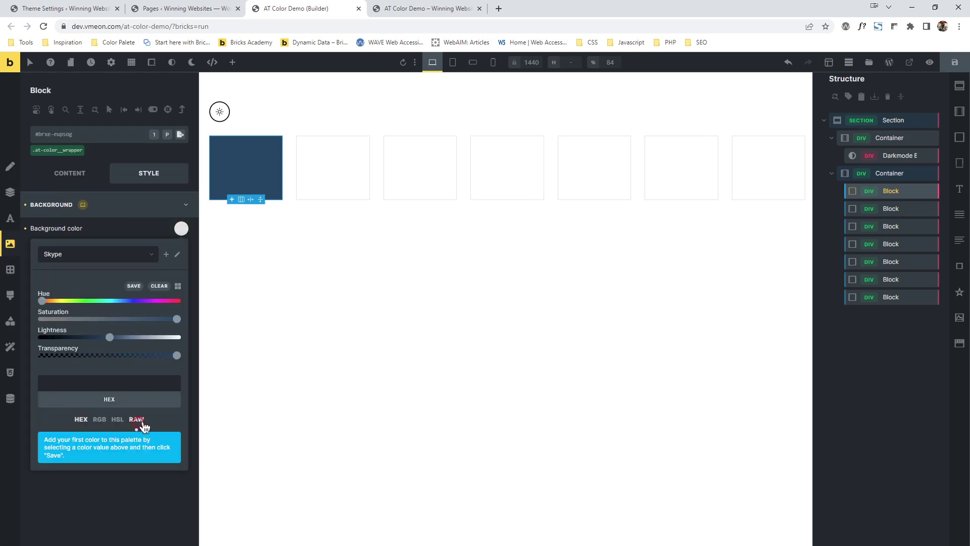
{"action": "left_click", "coordinate": [136, 419]}
{"action": "left_click", "coordinate": [161, 383]}
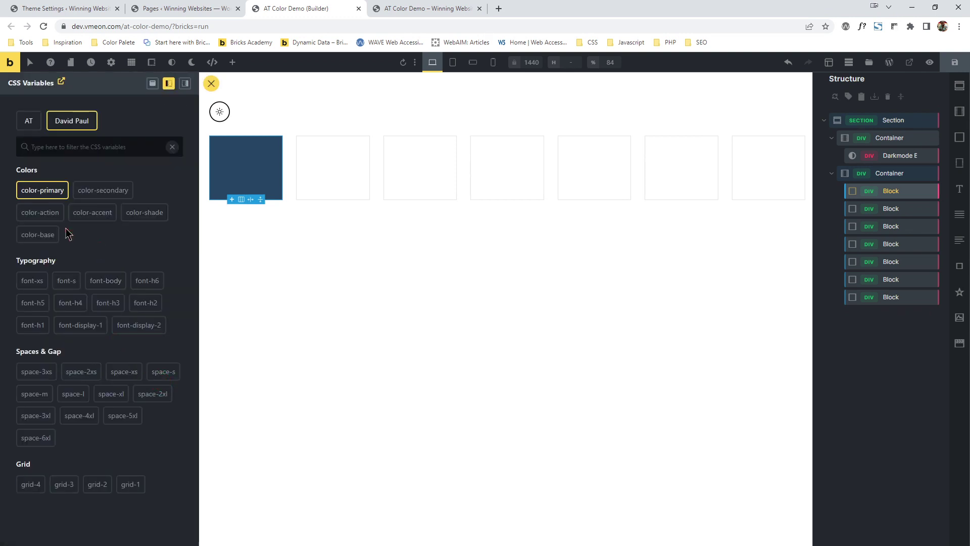
{"action": "left_click", "coordinate": [44, 191]}
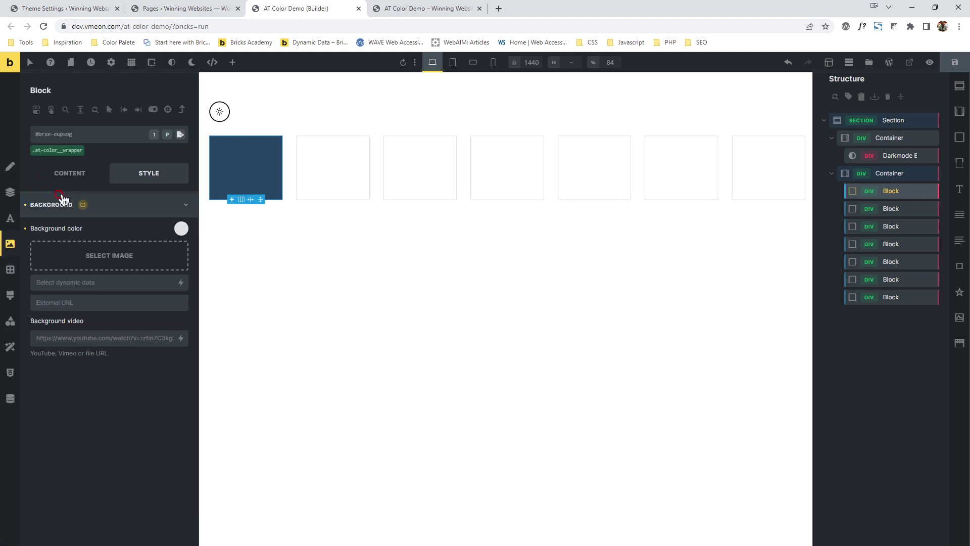
Step: Switch the background color picker to the palette named after the imported framework and choose color-primary from the CSS variables again
{"action": "left_click", "coordinate": [181, 230]}
{"action": "left_click", "coordinate": [126, 257]}
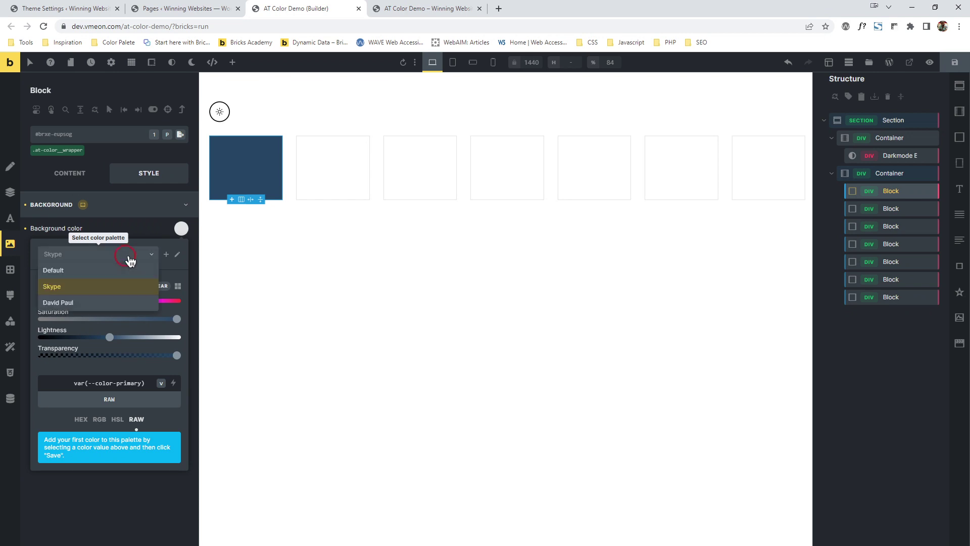
{"action": "left_click", "coordinate": [76, 303]}
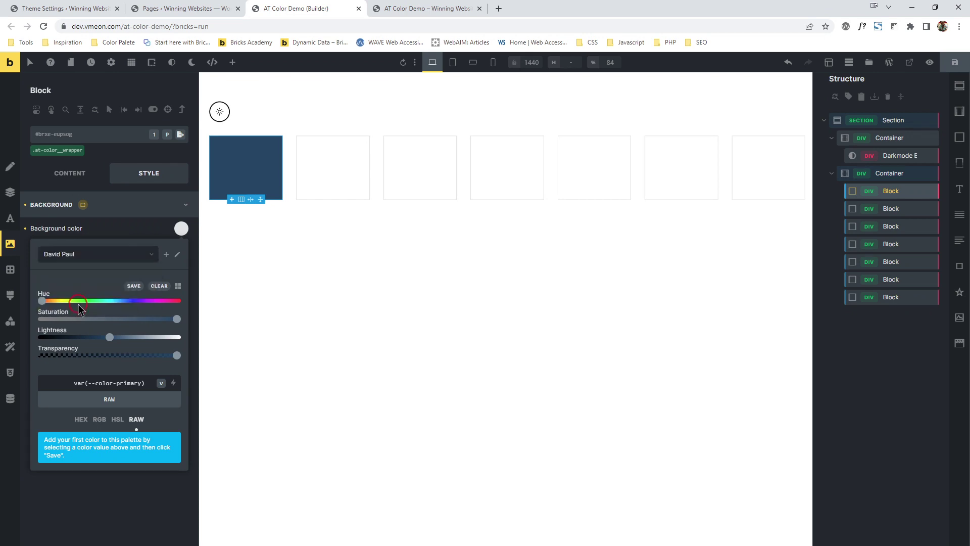
{"action": "left_click", "coordinate": [162, 382]}
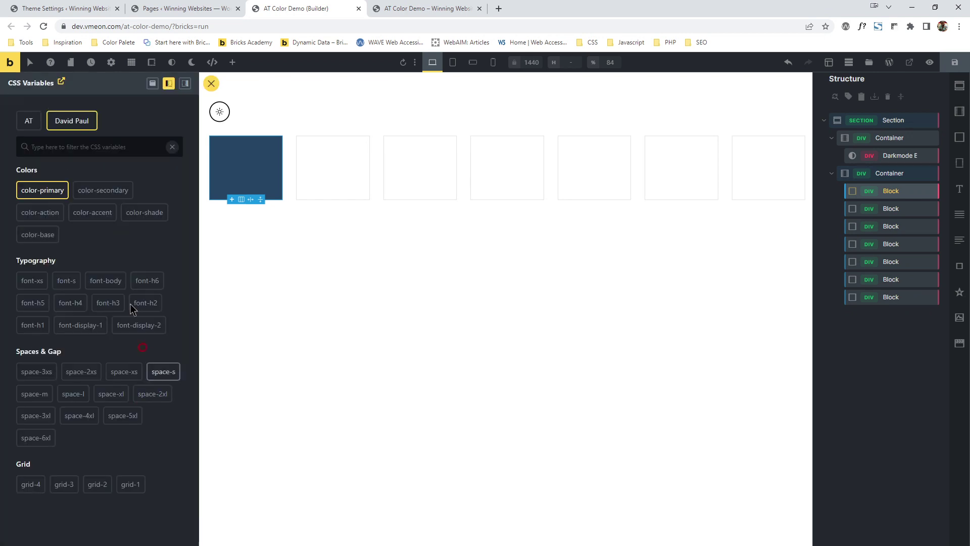
{"action": "left_click", "coordinate": [39, 193]}
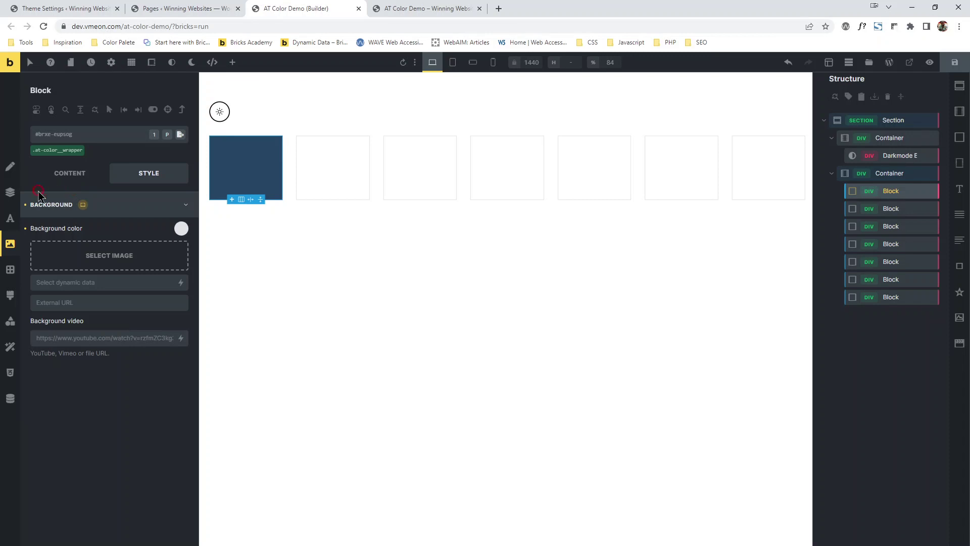
Step: Delete the Skype color palette from the background color picker
{"action": "left_click", "coordinate": [181, 230]}
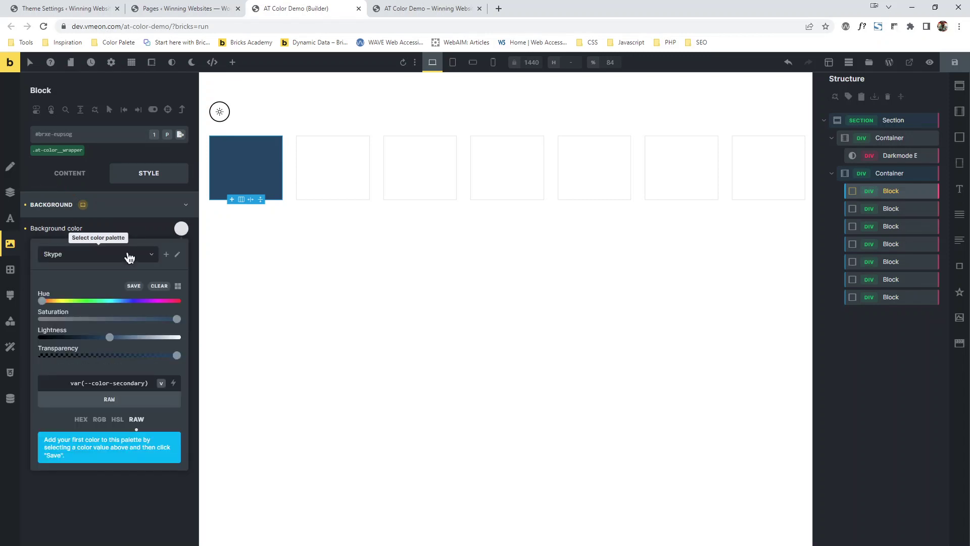
{"action": "left_click", "coordinate": [129, 255]}
{"action": "left_click", "coordinate": [120, 281]}
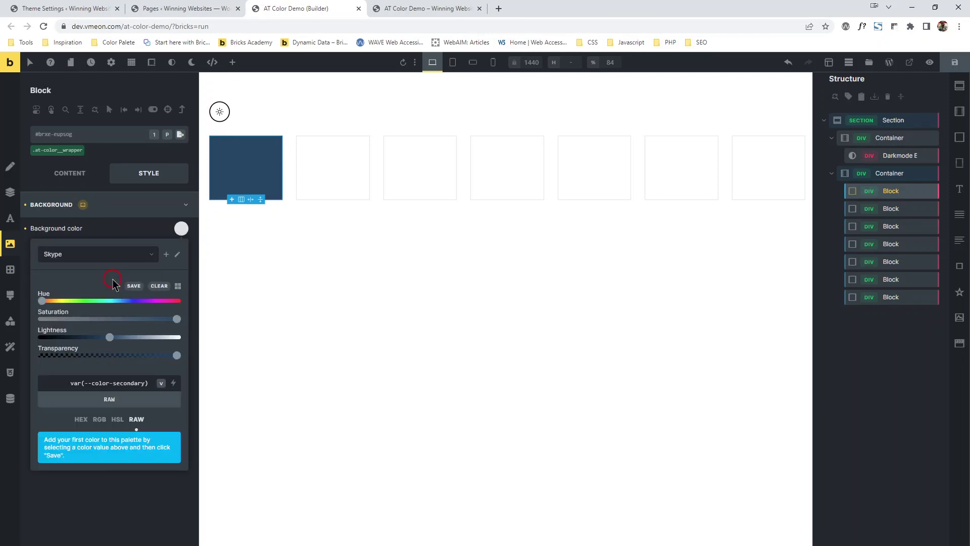
{"action": "left_click", "coordinate": [179, 254]}
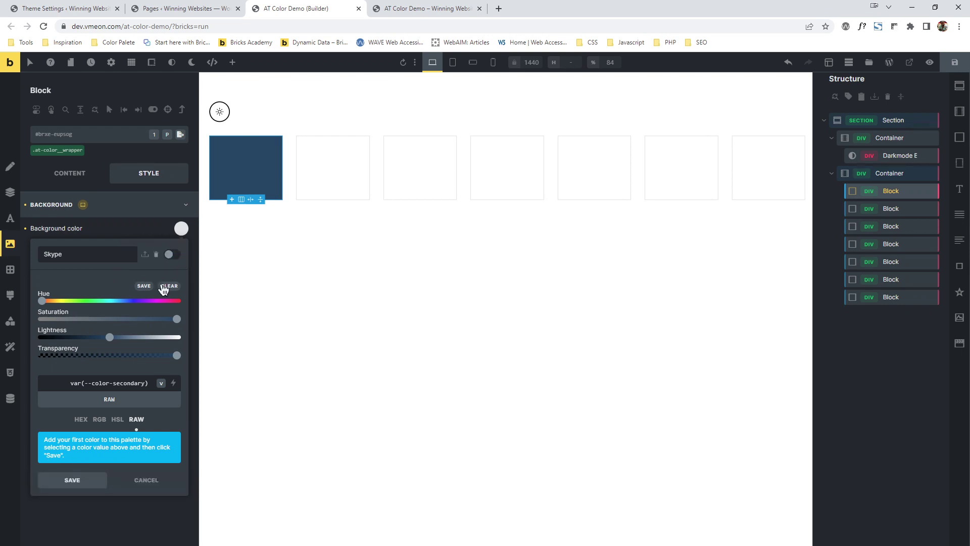
{"action": "left_click", "coordinate": [156, 254]}
{"action": "left_click", "coordinate": [179, 259]}
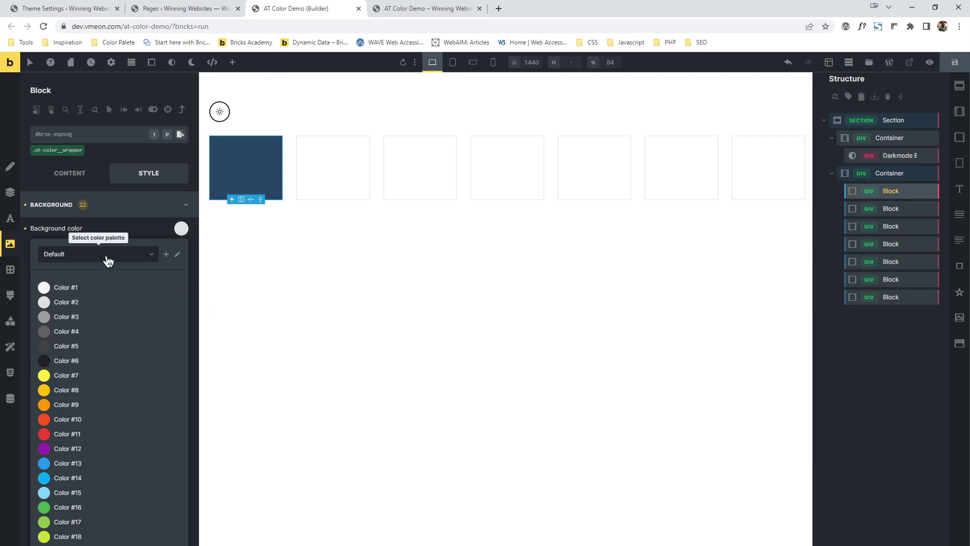
Step: Switch to the palette named after the imported framework, choose color-primary for the block's background, and save it to the palette
{"action": "left_click", "coordinate": [113, 254]}
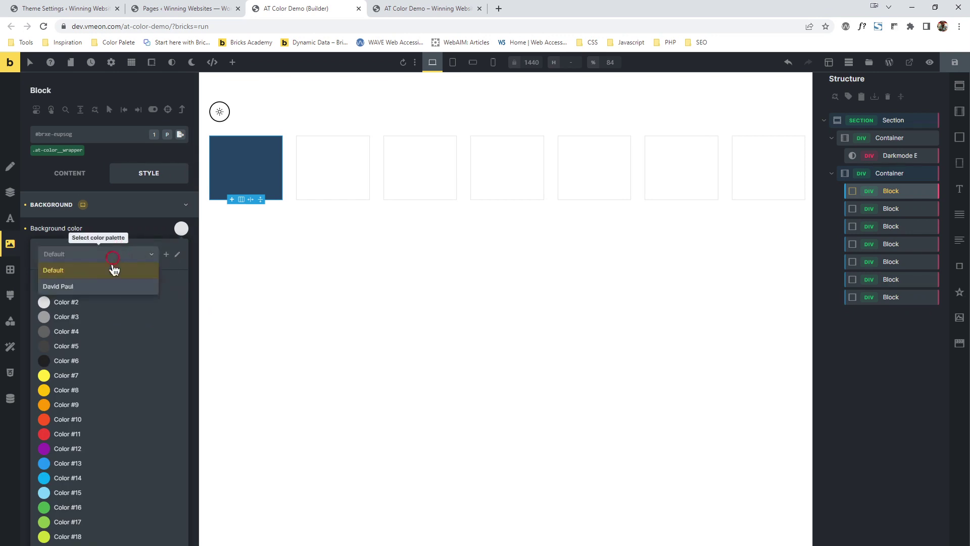
{"action": "left_click", "coordinate": [76, 286]}
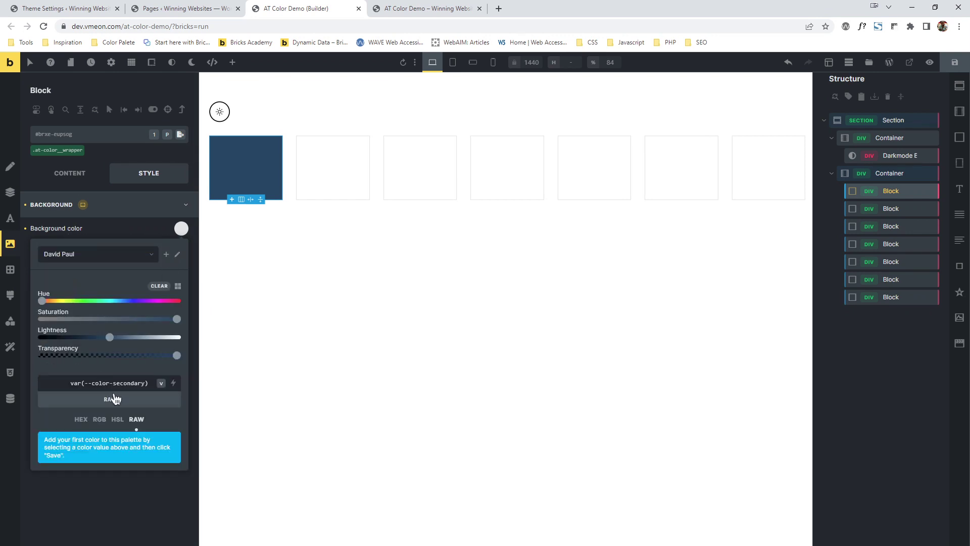
{"action": "left_click", "coordinate": [161, 383]}
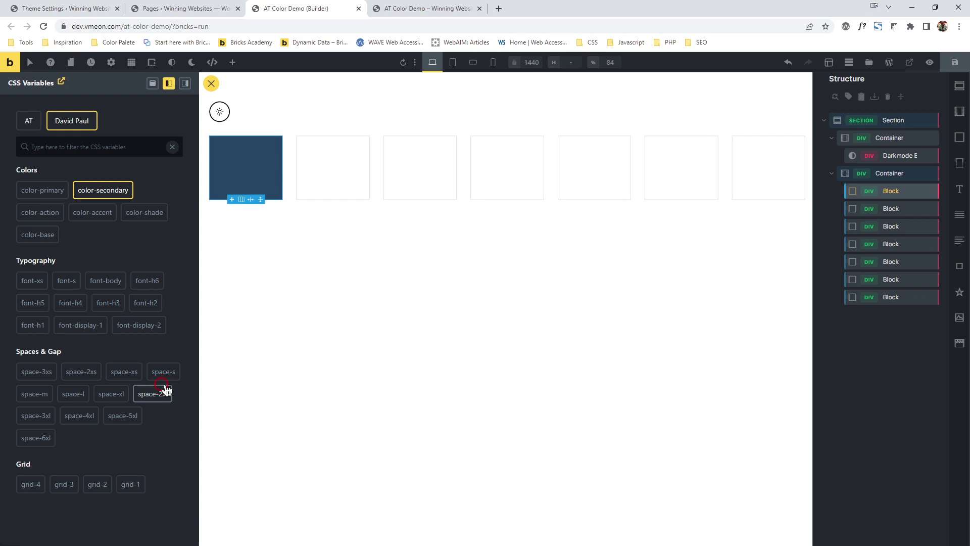
{"action": "left_click", "coordinate": [53, 196]}
{"action": "left_click", "coordinate": [181, 229]}
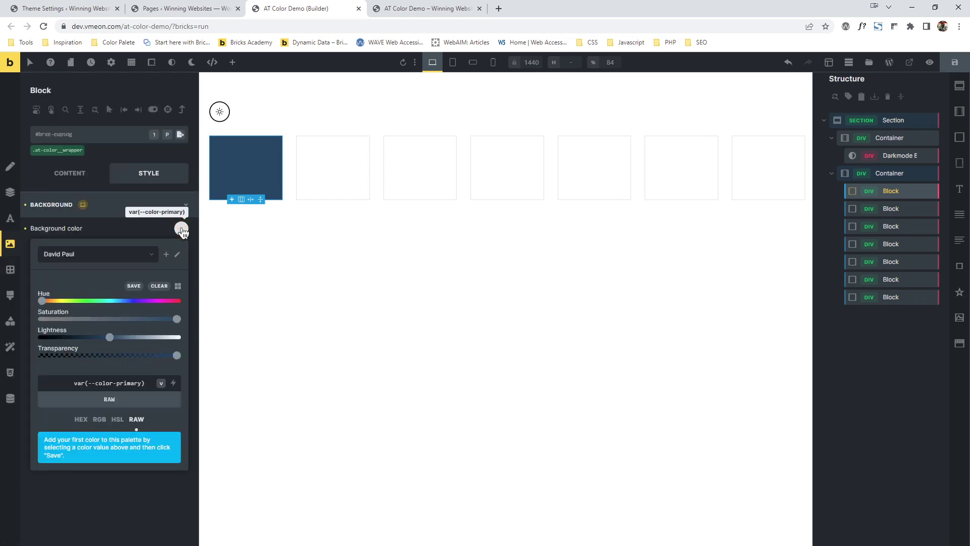
{"action": "left_click", "coordinate": [134, 286]}
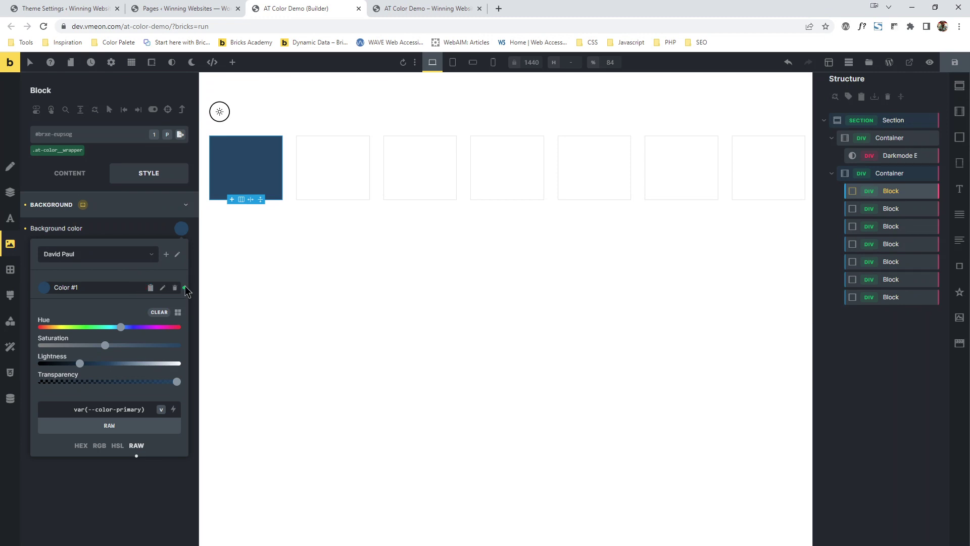
Step: Show the palette as a swatch grid and add color-secondary from the CSS variables as a saved color
{"action": "left_click", "coordinate": [179, 313]}
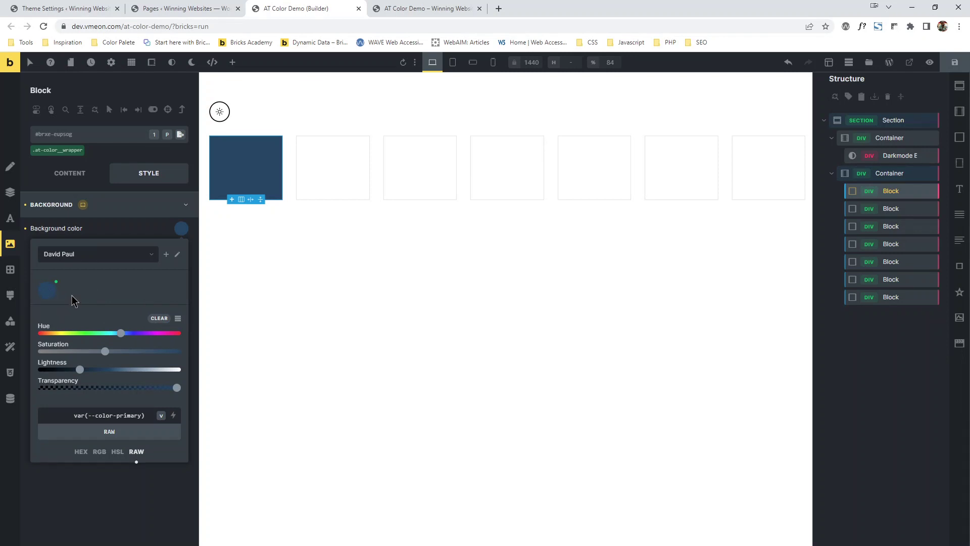
{"action": "left_click", "coordinate": [162, 416]}
{"action": "left_click", "coordinate": [121, 188]}
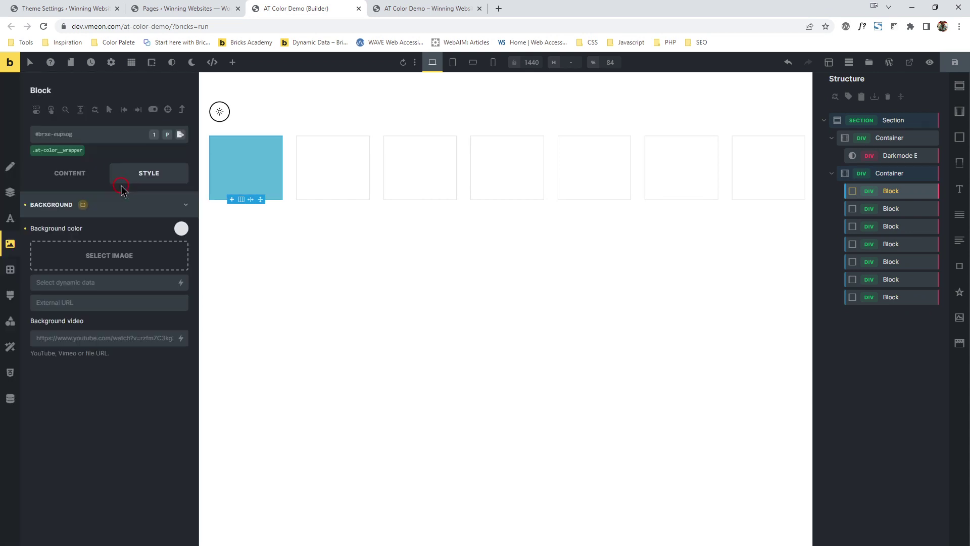
{"action": "left_click", "coordinate": [182, 230]}
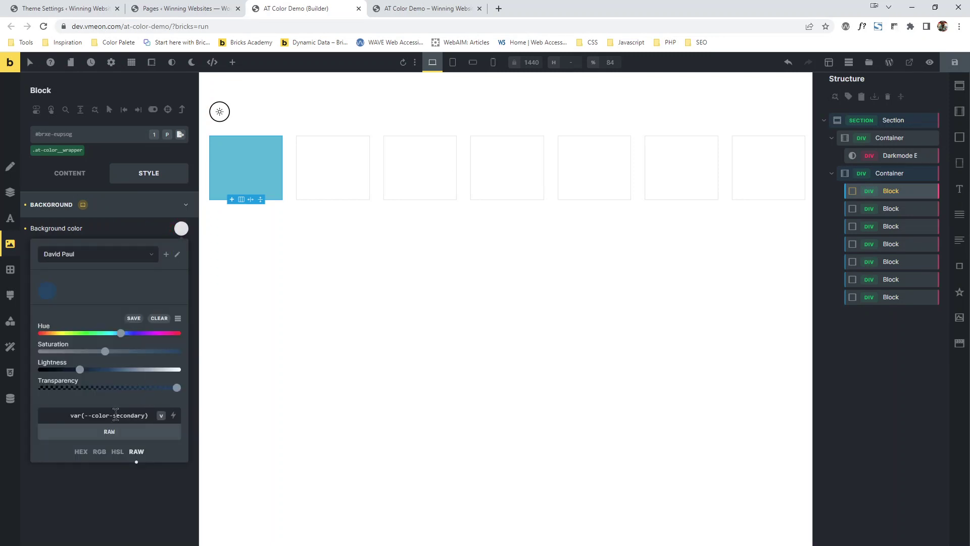
{"action": "left_click", "coordinate": [135, 319]}
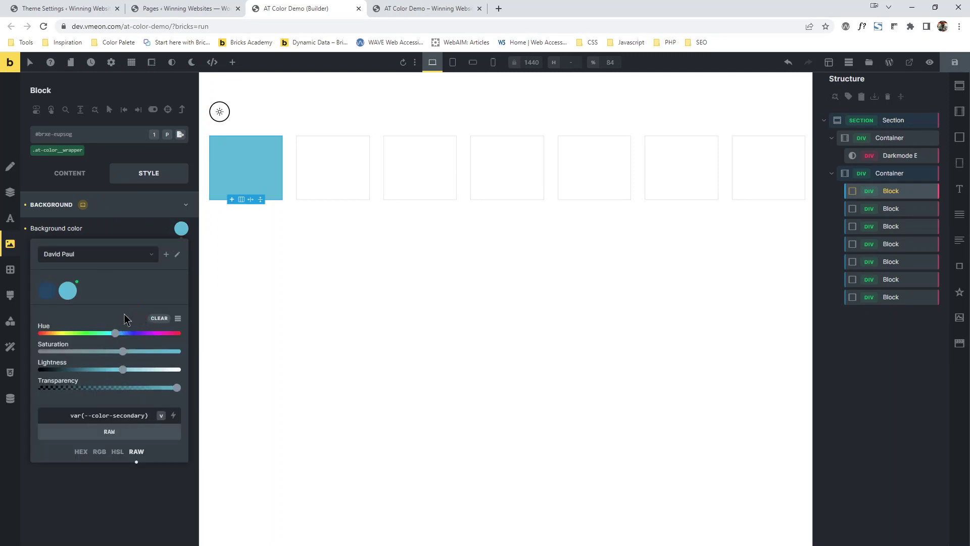
Step: Apply color-action and color-accent in turn as the first block's background, saving each one to the framework's palette
{"action": "left_click", "coordinate": [162, 415]}
{"action": "left_click", "coordinate": [40, 213]}
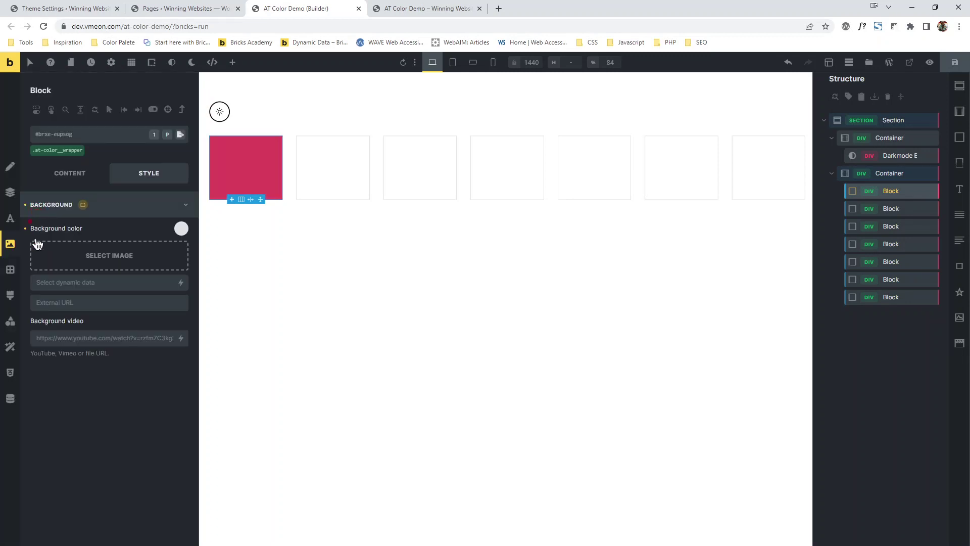
{"action": "left_click", "coordinate": [179, 229]}
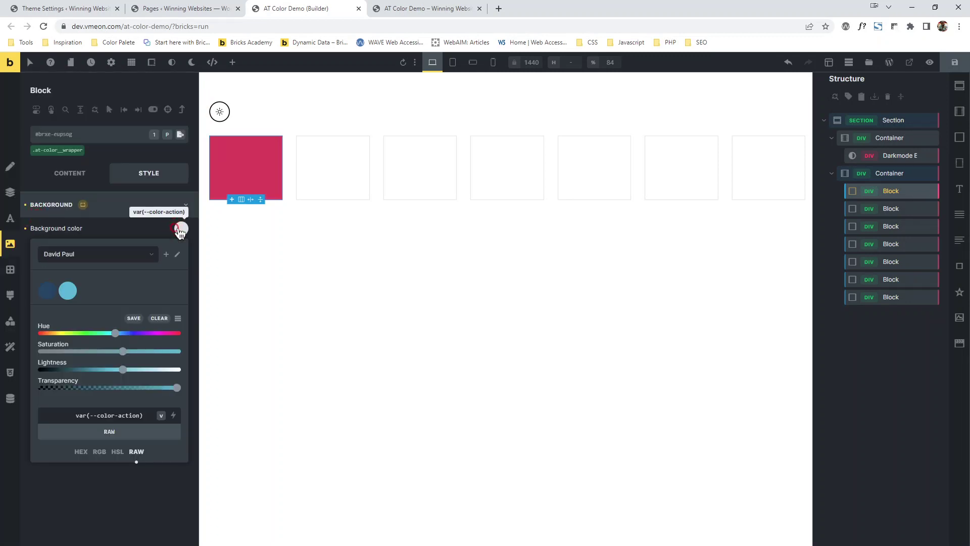
{"action": "left_click", "coordinate": [142, 326]}
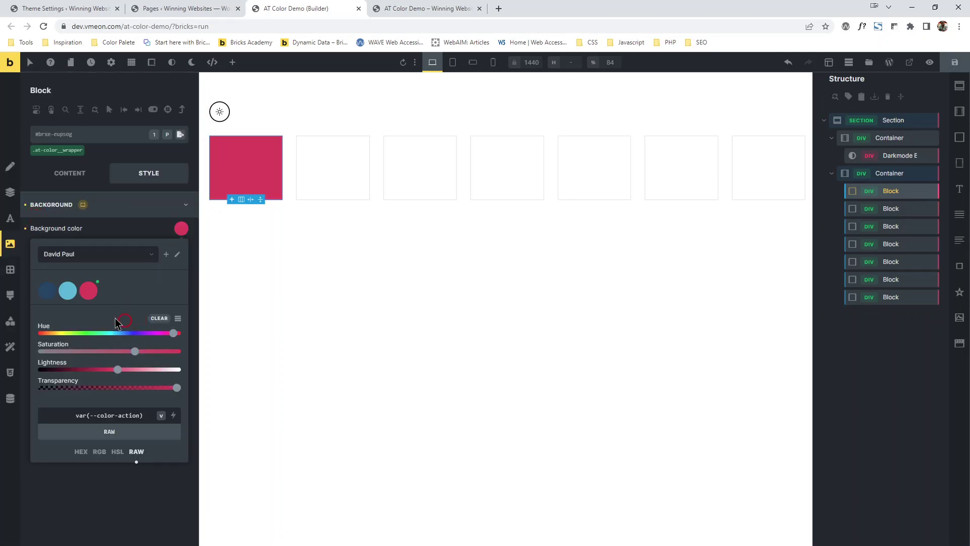
{"action": "left_click", "coordinate": [162, 415]}
{"action": "left_click", "coordinate": [98, 218]}
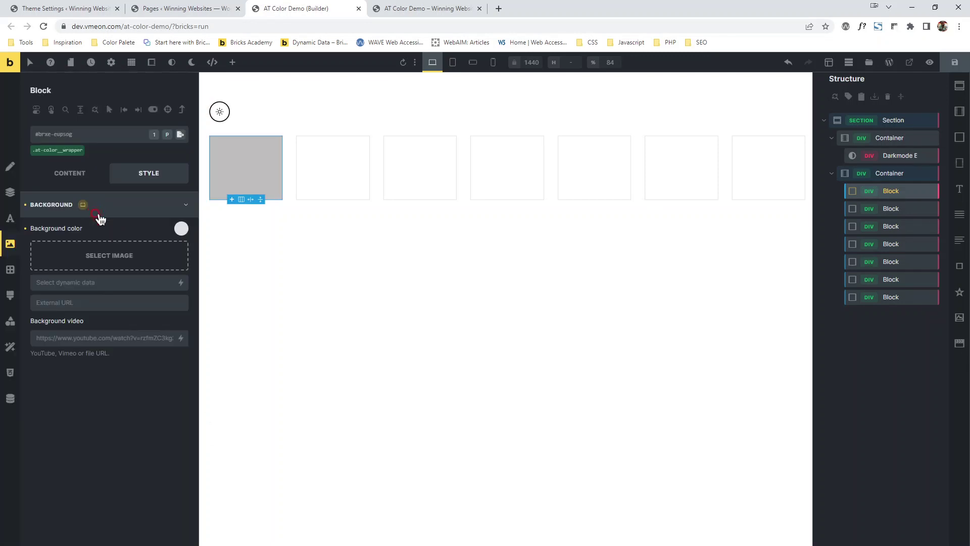
{"action": "left_click", "coordinate": [181, 229]}
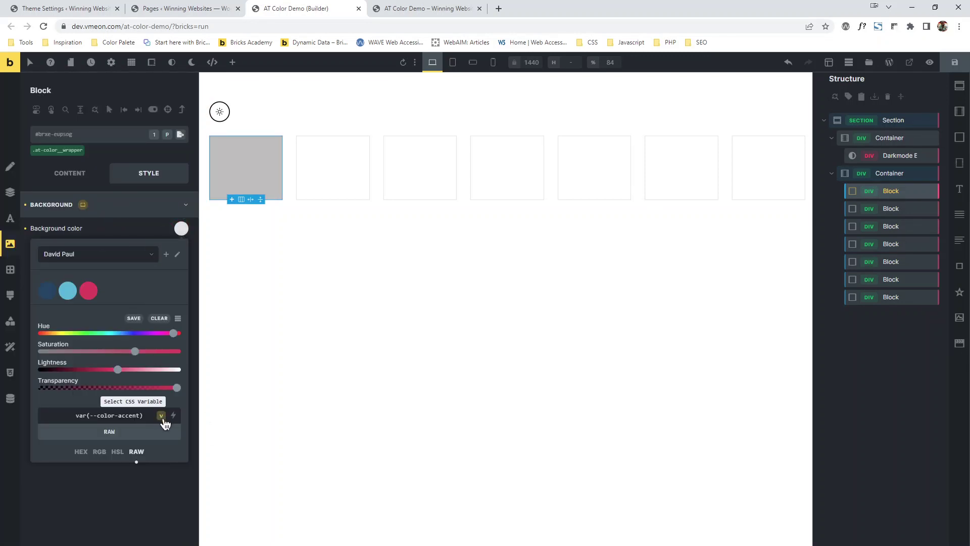
{"action": "left_click", "coordinate": [134, 319]}
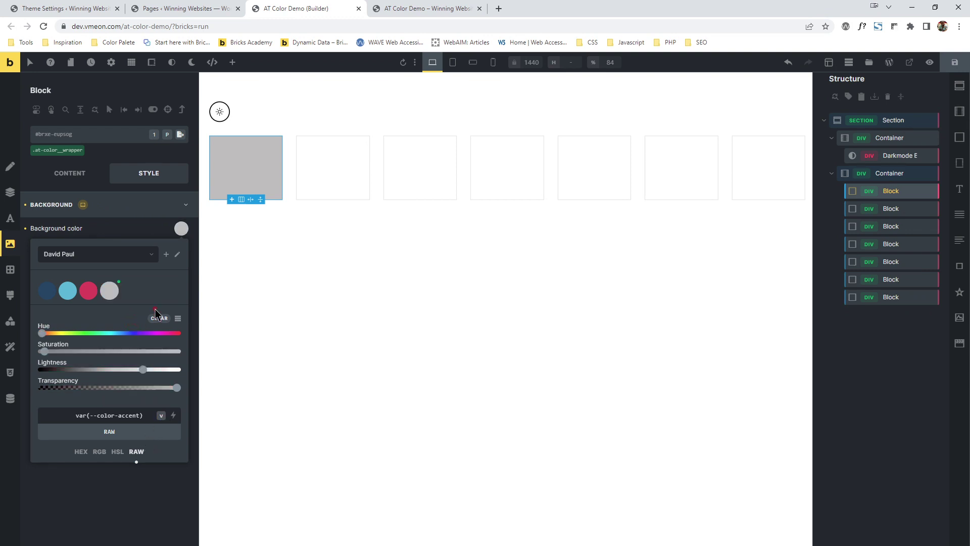
Step: Apply color-shade and color-base in turn as the first block's background, saving each one to the framework's palette
{"action": "left_click", "coordinate": [162, 415]}
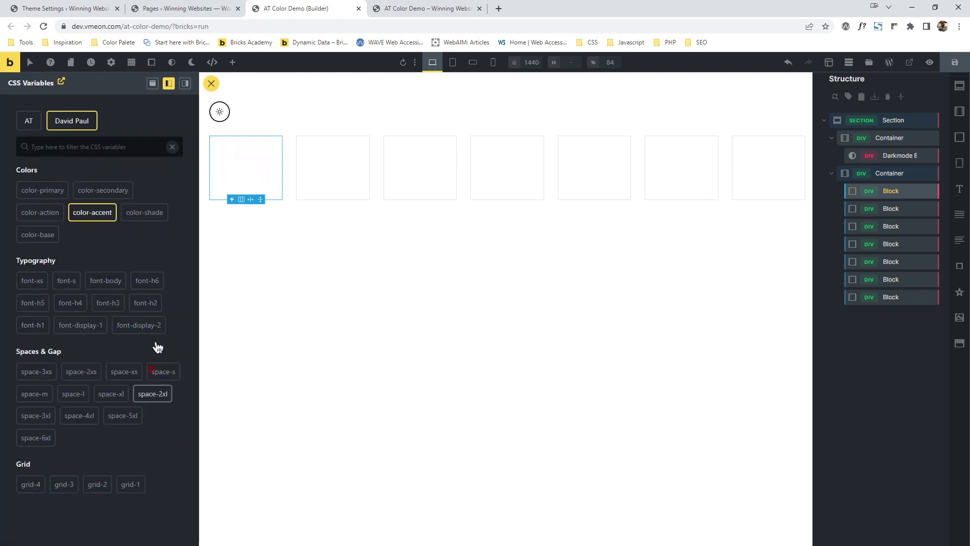
{"action": "left_click", "coordinate": [154, 215]}
{"action": "left_click", "coordinate": [181, 228]}
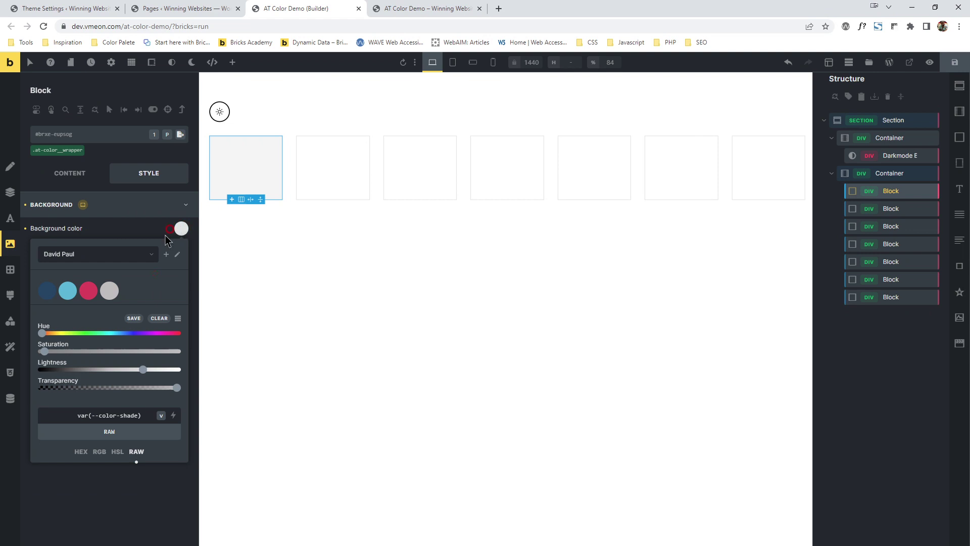
{"action": "left_click", "coordinate": [161, 415]}
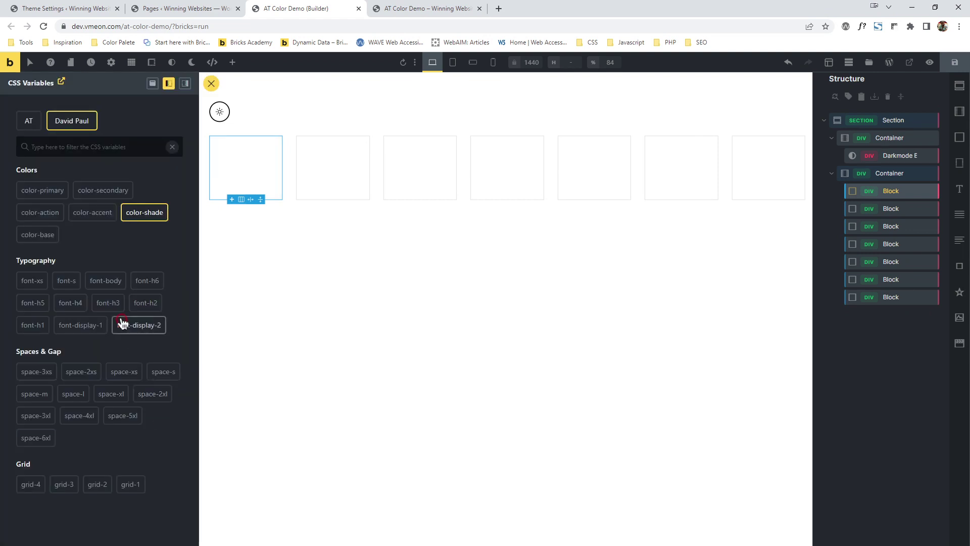
{"action": "left_click", "coordinate": [55, 236]}
{"action": "left_click", "coordinate": [181, 229]}
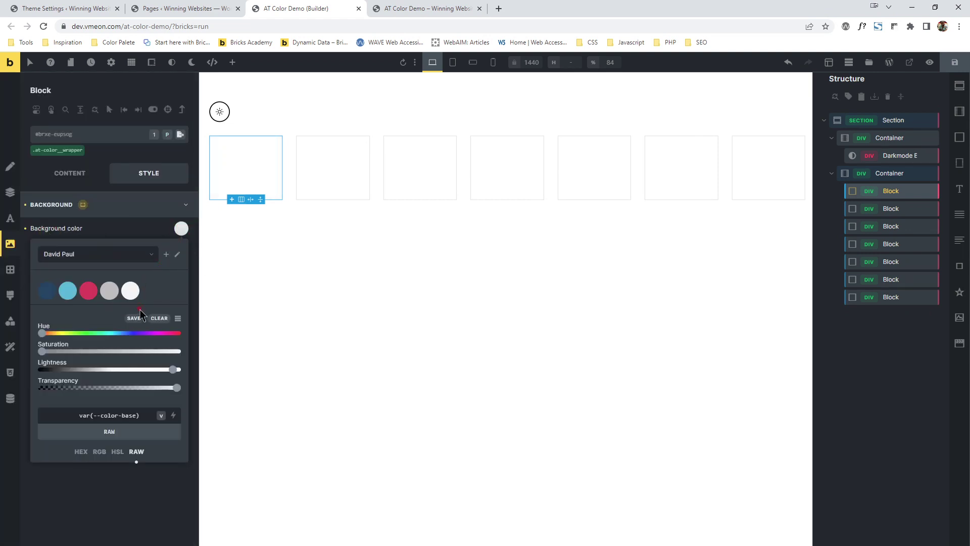
Step: Apply the dark blue color-primary swatch from the framework's palette as the first block's background, and collapse the background settings
{"action": "left_click", "coordinate": [167, 211]}
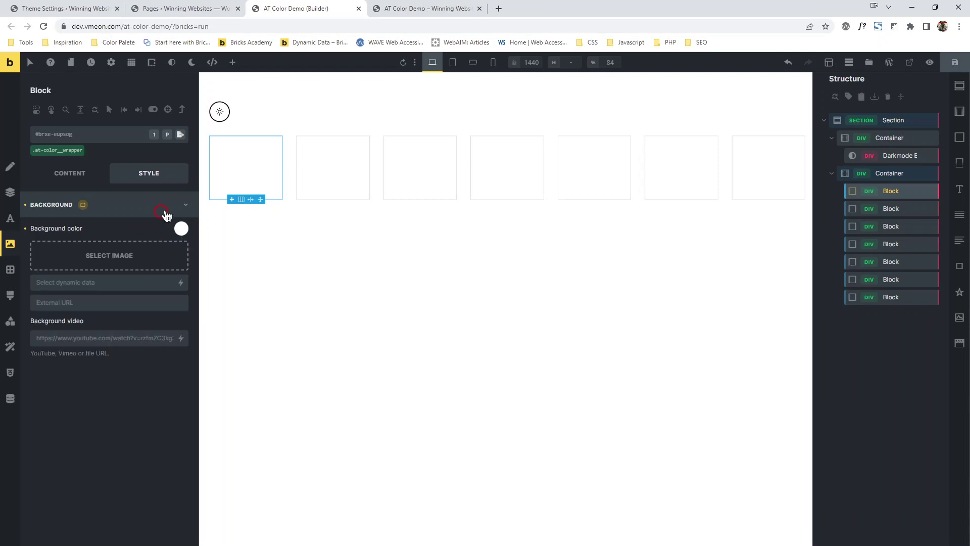
{"action": "left_click", "coordinate": [166, 211]}
{"action": "left_click", "coordinate": [140, 256]}
{"action": "left_click", "coordinate": [181, 230]}
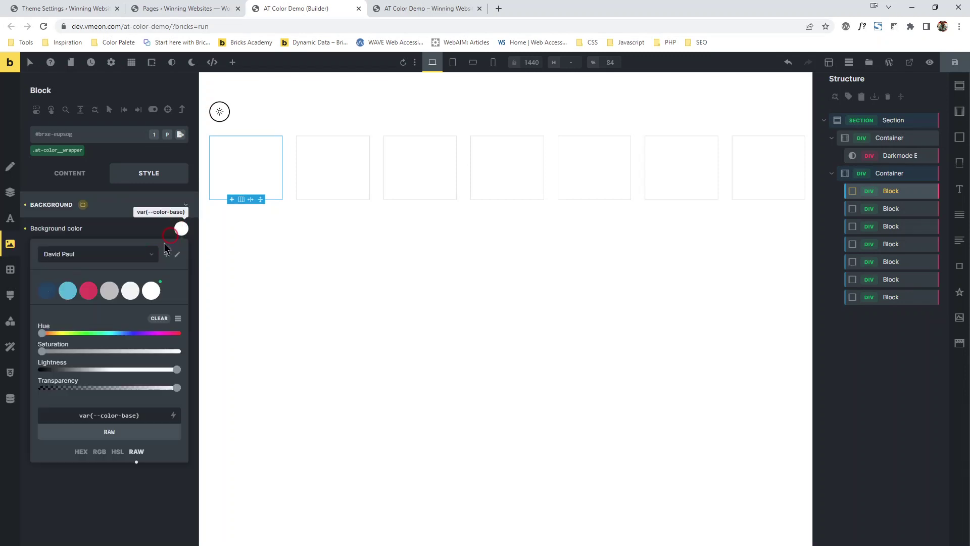
{"action": "left_click", "coordinate": [47, 291]}
{"action": "left_click", "coordinate": [134, 210]}
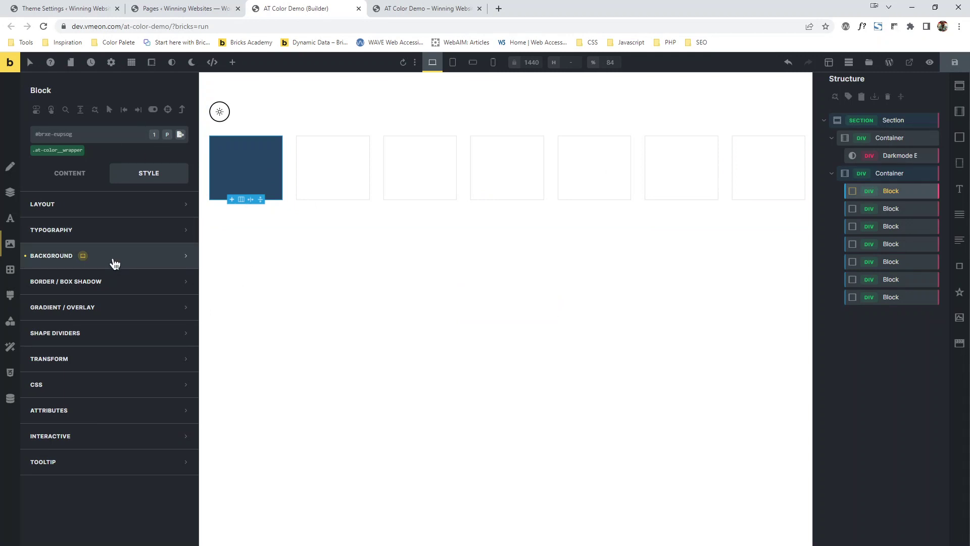
Step: Add a heading element to the upper container and move it above the Darkmode Button
{"action": "left_click", "coordinate": [900, 174]}
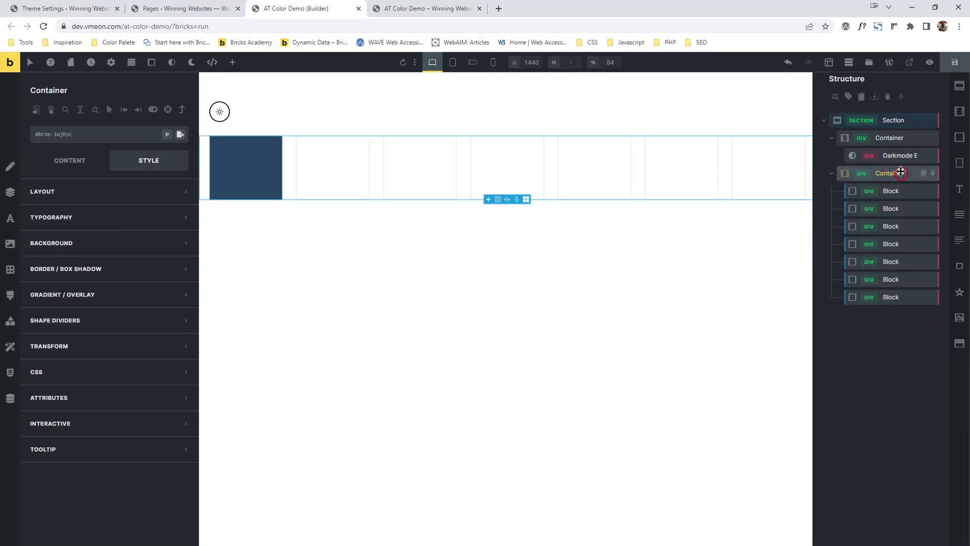
{"action": "left_click", "coordinate": [892, 142]}
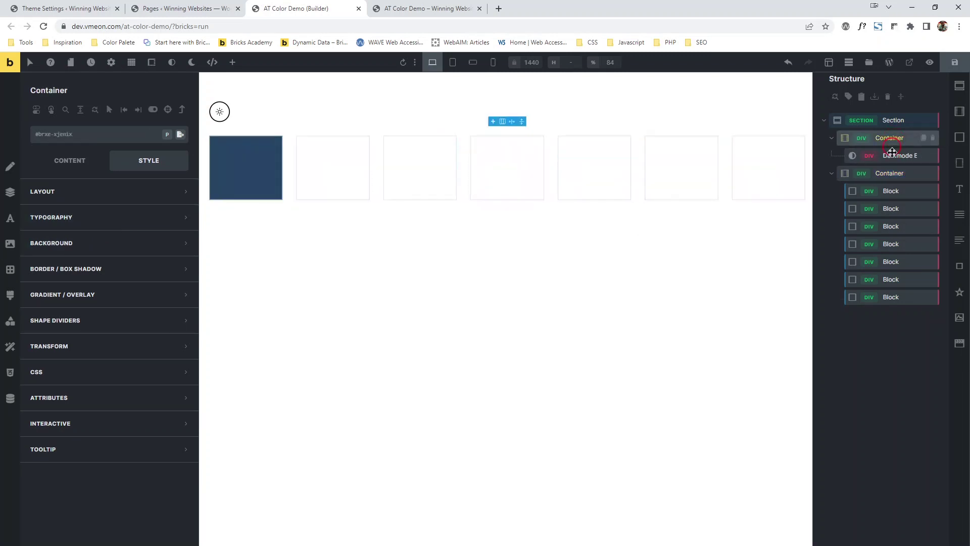
{"action": "left_click", "coordinate": [961, 193]}
{"action": "left_click", "coordinate": [896, 174]}
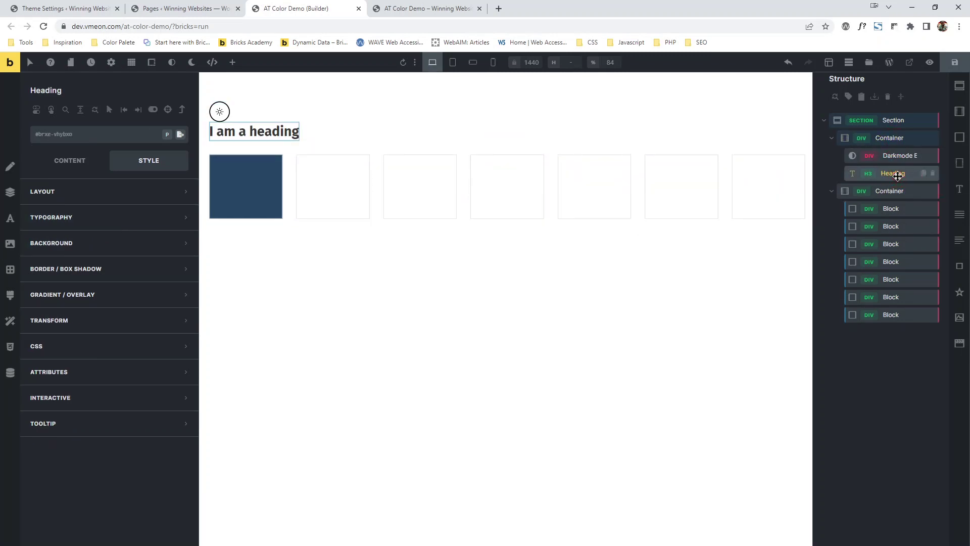
{"action": "left_click_drag", "start_coordinate": [898, 175], "coordinate": [895, 153]}
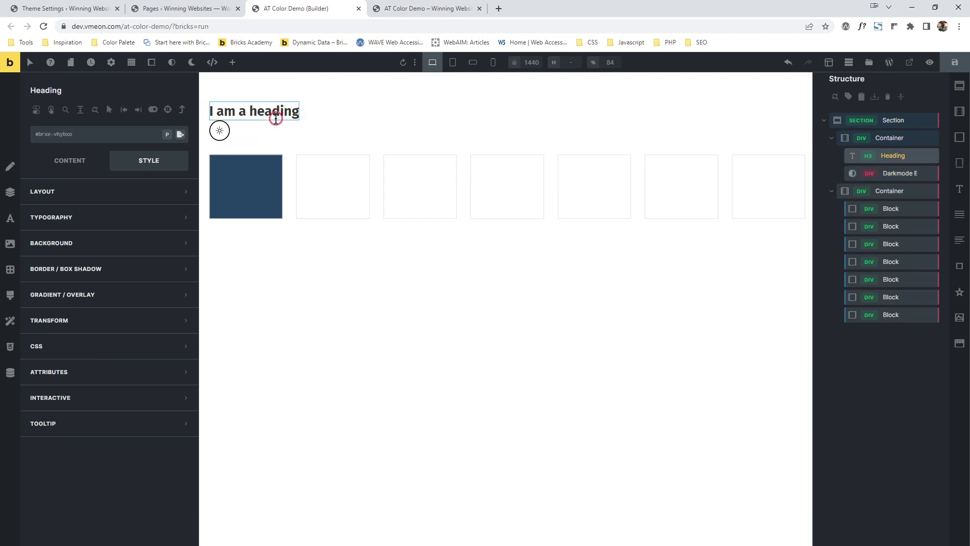
Step: Set the upper container's direction to horizontal and move the Darkmode Button ahead of the heading
{"action": "left_click", "coordinate": [889, 137]}
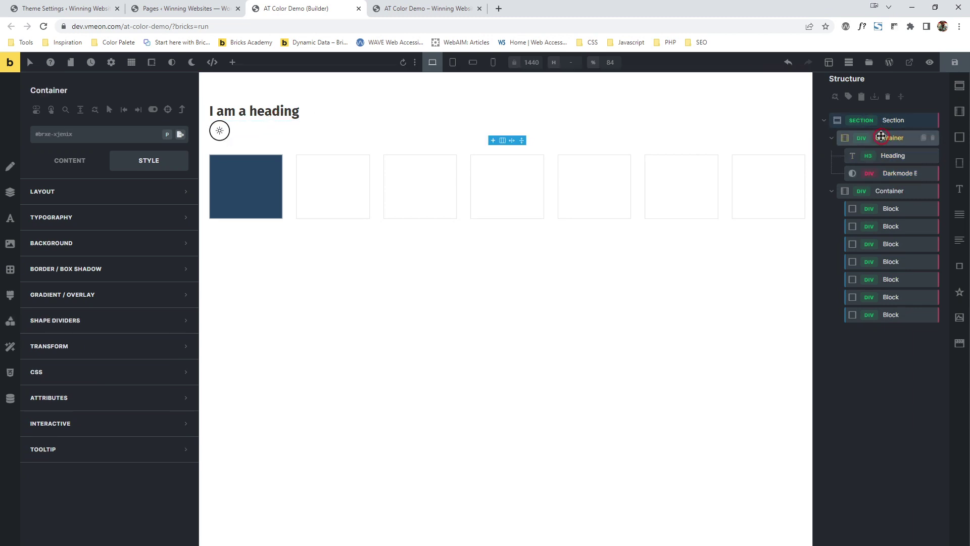
{"action": "left_click", "coordinate": [83, 168]}
{"action": "left_click", "coordinate": [150, 277]}
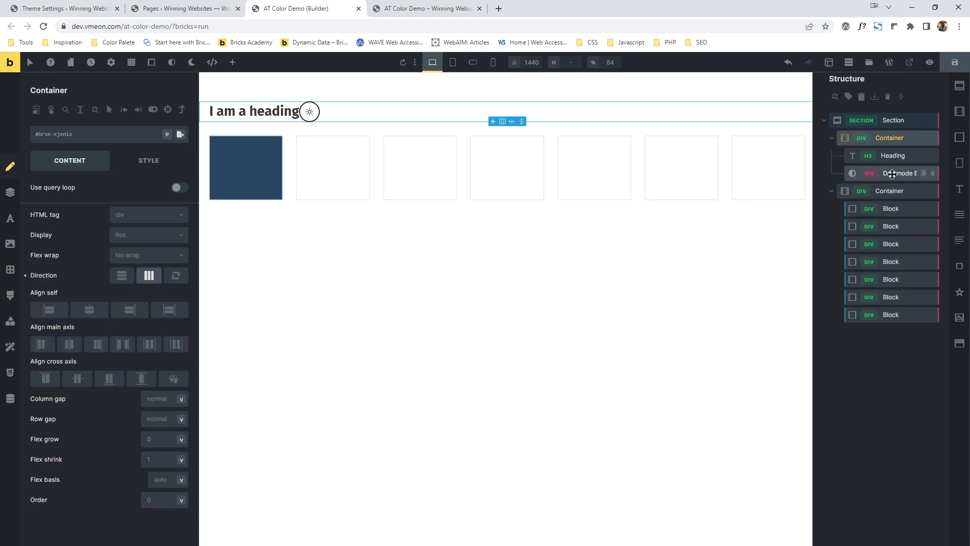
{"action": "left_click_drag", "start_coordinate": [889, 173], "coordinate": [895, 154]}
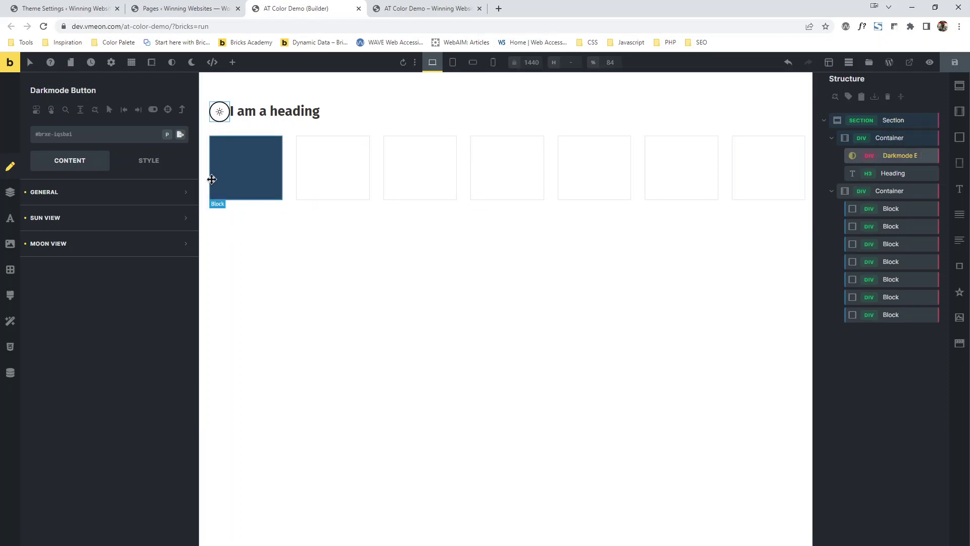
Step: Set the upper container's column gap to the framework's space-l variable
{"action": "left_click", "coordinate": [909, 137]}
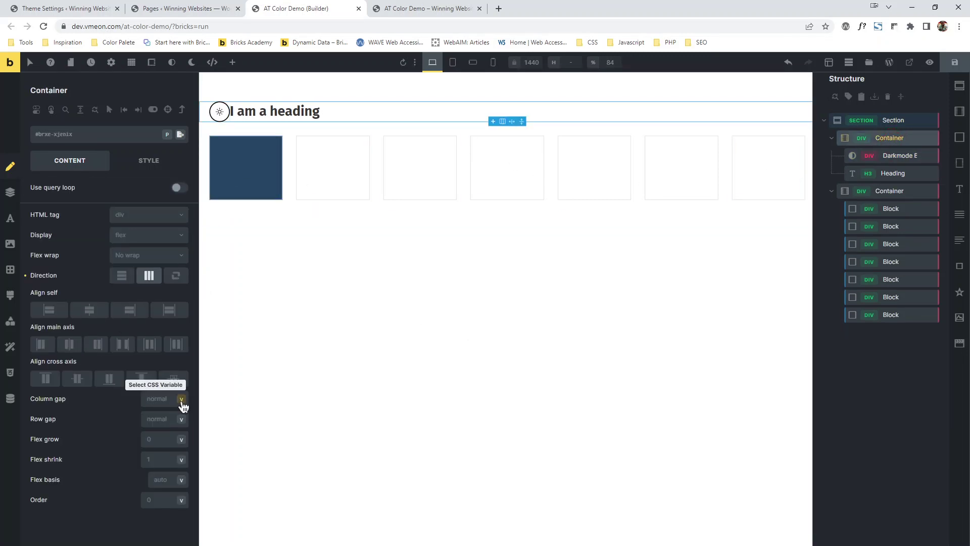
{"action": "left_click", "coordinate": [181, 399]}
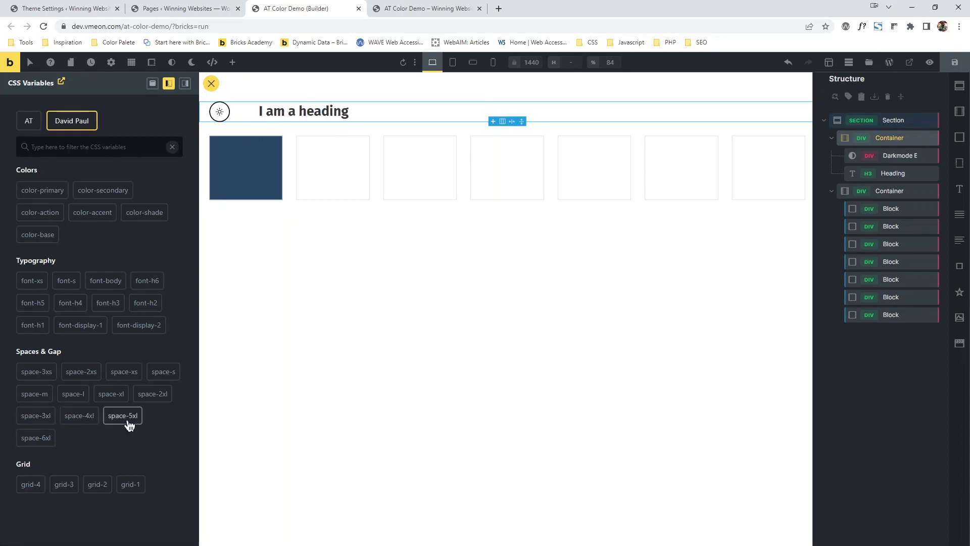
{"action": "left_click", "coordinate": [73, 395]}
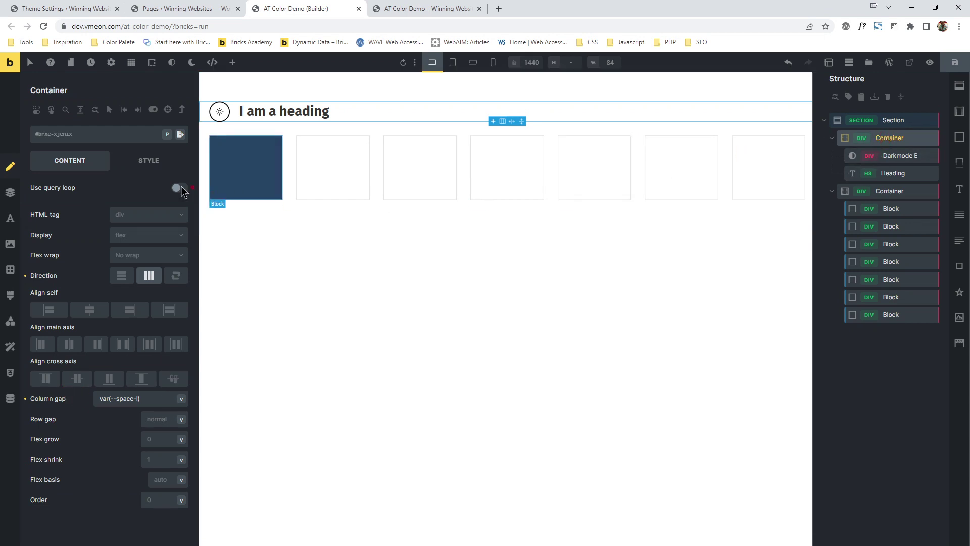
Step: Switch the upper container's display to grid with a space-s gap and grid-4 template columns
{"action": "left_click", "coordinate": [139, 236]}
{"action": "left_click", "coordinate": [130, 275]}
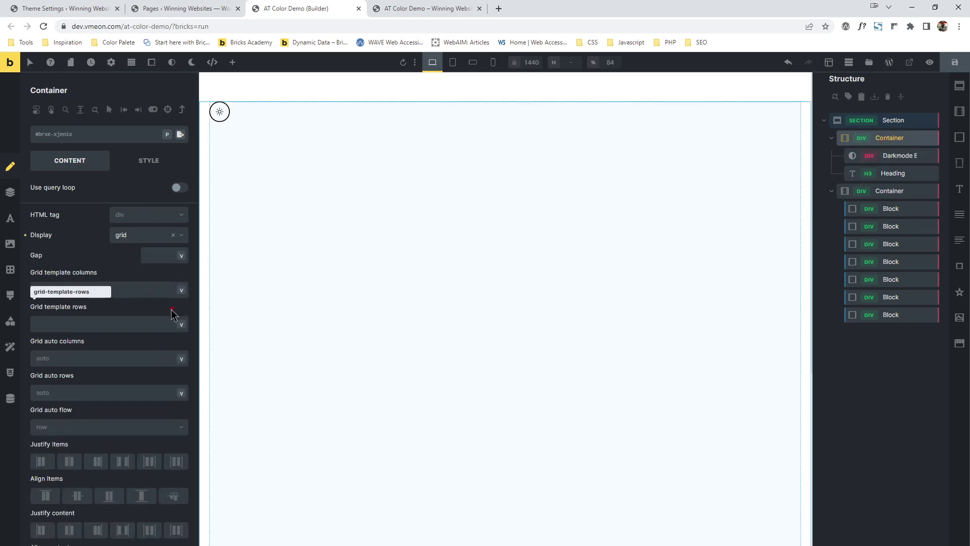
{"action": "left_click", "coordinate": [180, 256]}
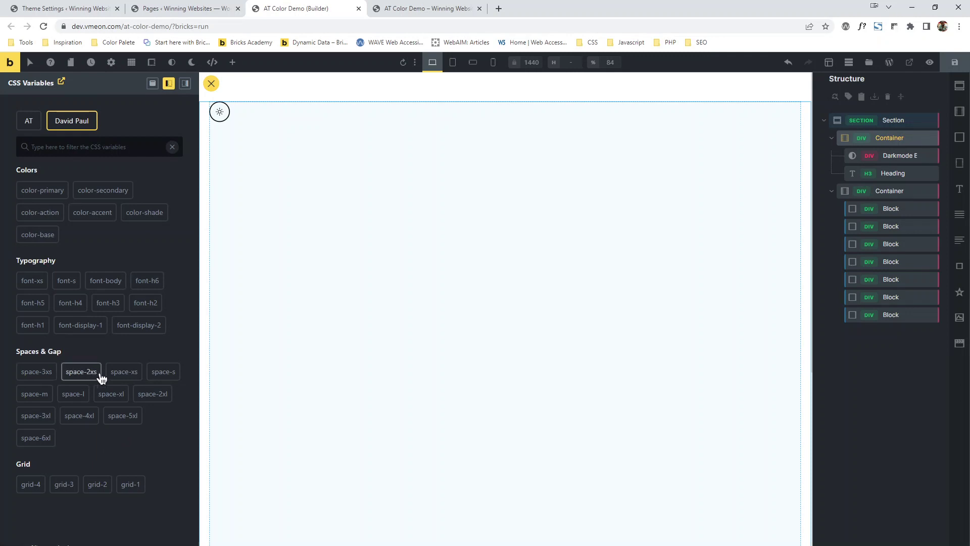
{"action": "left_click", "coordinate": [158, 372]}
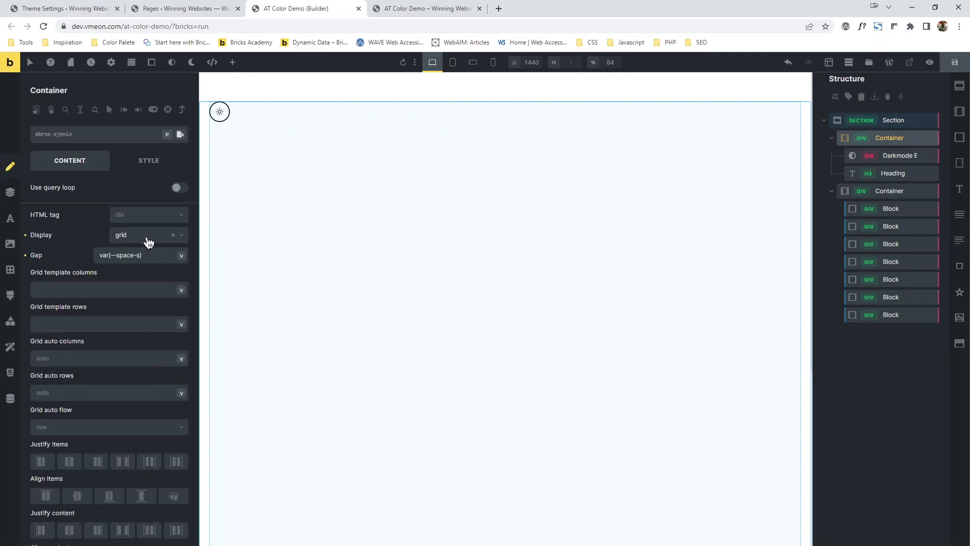
{"action": "left_click", "coordinate": [182, 290]}
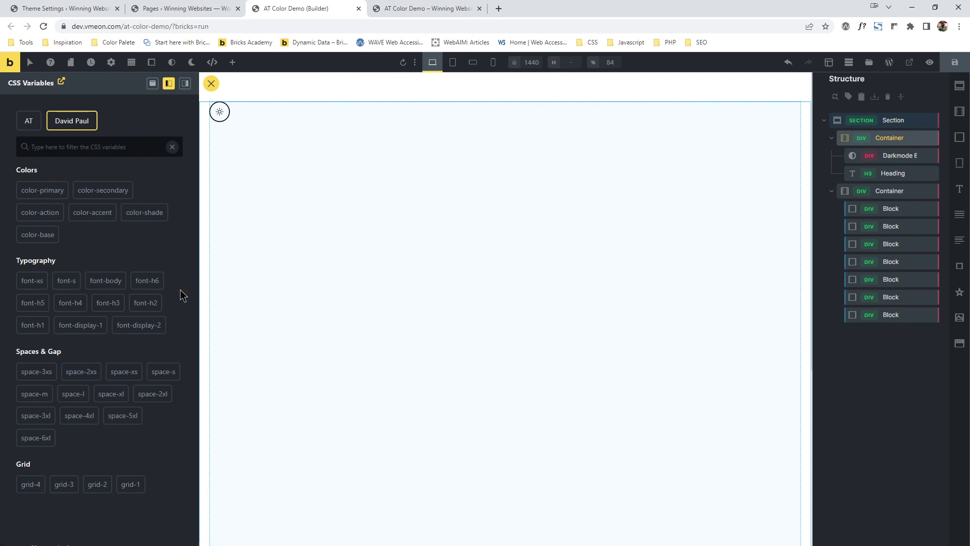
{"action": "left_click", "coordinate": [33, 485]}
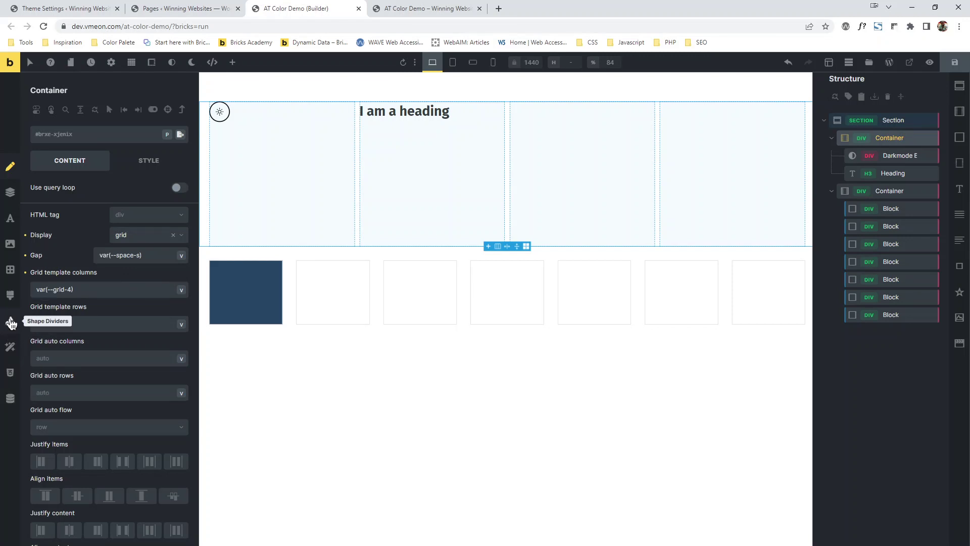
Step: Examine the framework palette and CSS variable choices offered in the upper container's border color and top width settings
{"action": "left_click", "coordinate": [10, 270]}
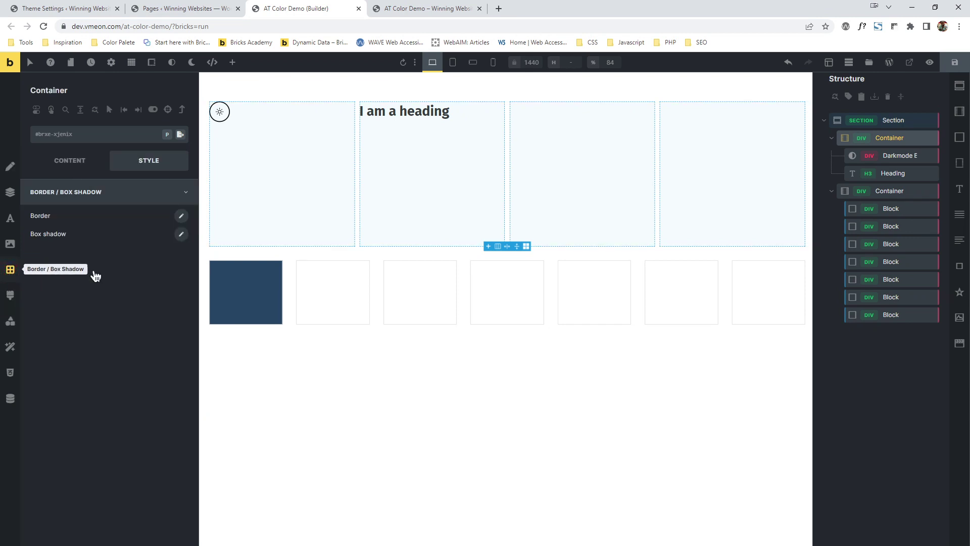
{"action": "left_click", "coordinate": [183, 217]}
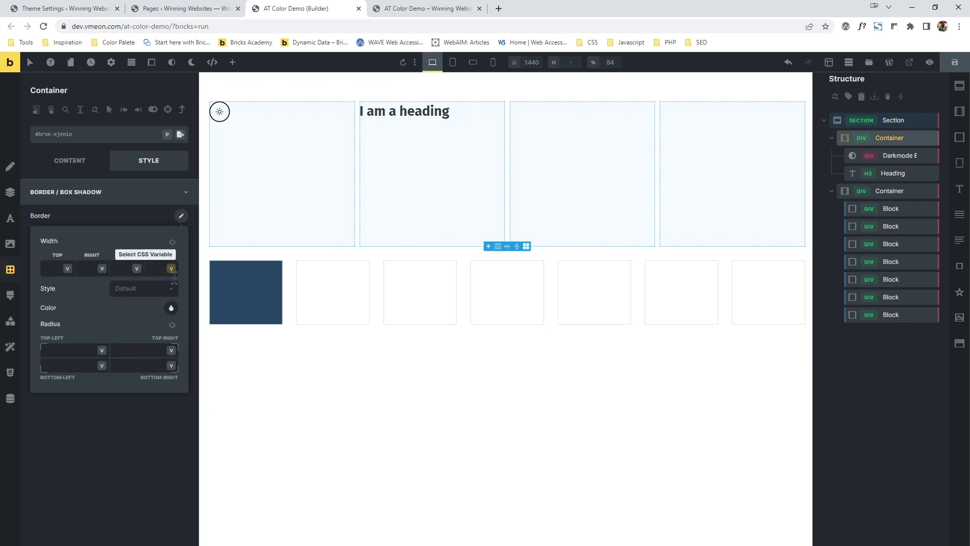
{"action": "left_click", "coordinate": [171, 308]}
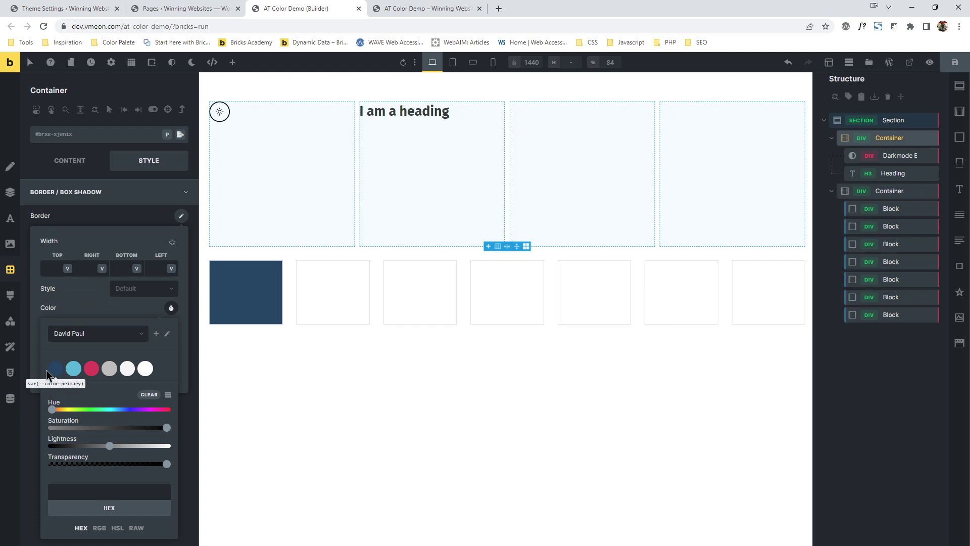
{"action": "left_click", "coordinate": [141, 313]}
{"action": "left_click", "coordinate": [54, 267]}
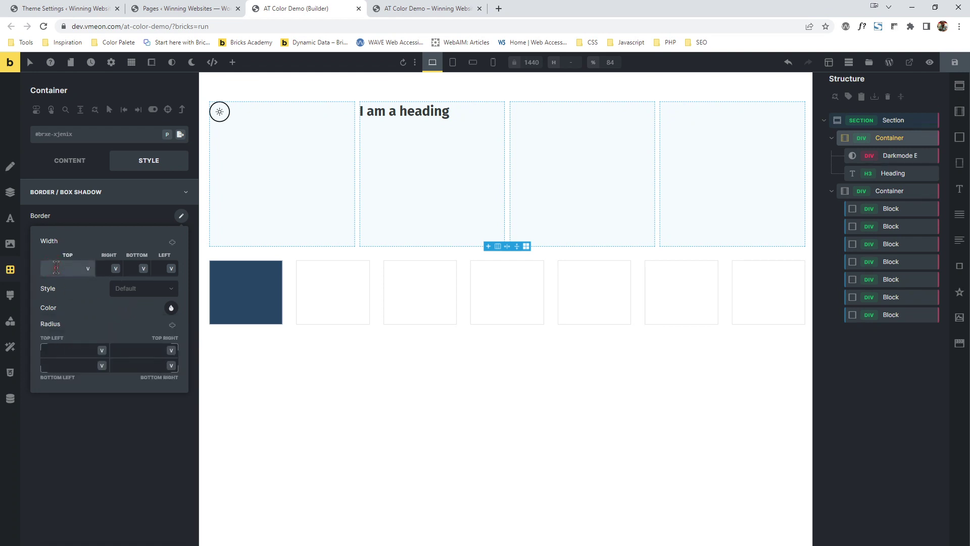
{"action": "left_click", "coordinate": [44, 280]}
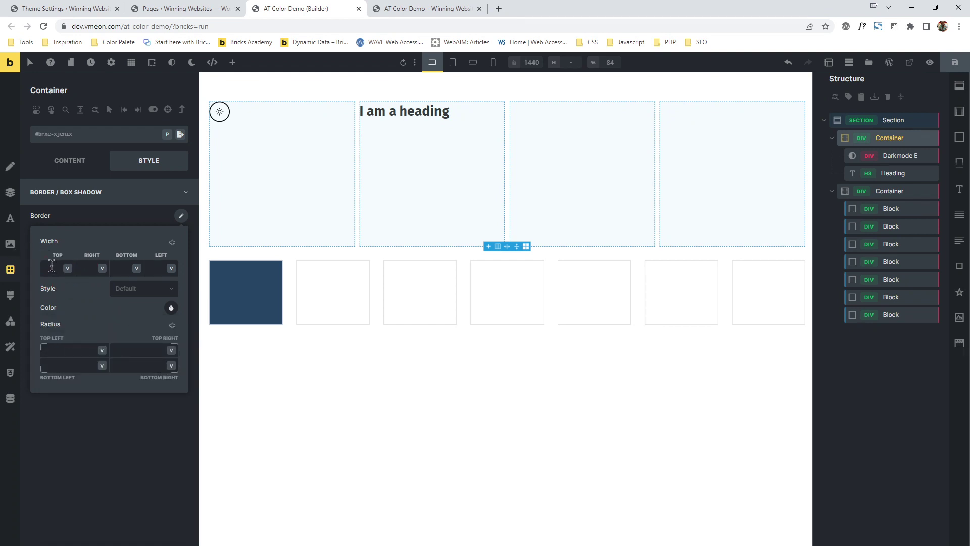
{"action": "left_click", "coordinate": [53, 267]}
{"action": "type", "text": "1"}
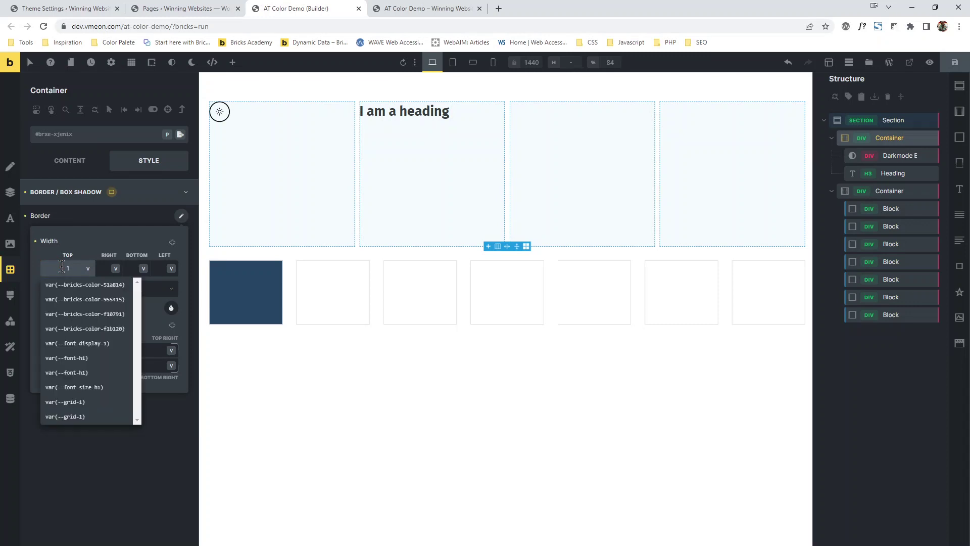
{"action": "left_click", "coordinate": [88, 268]}
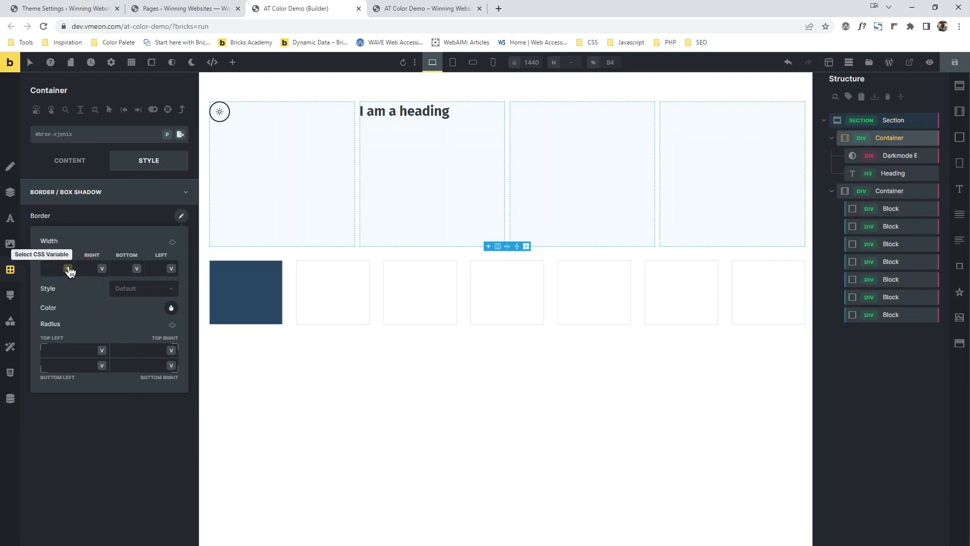
{"action": "left_click", "coordinate": [63, 278]}
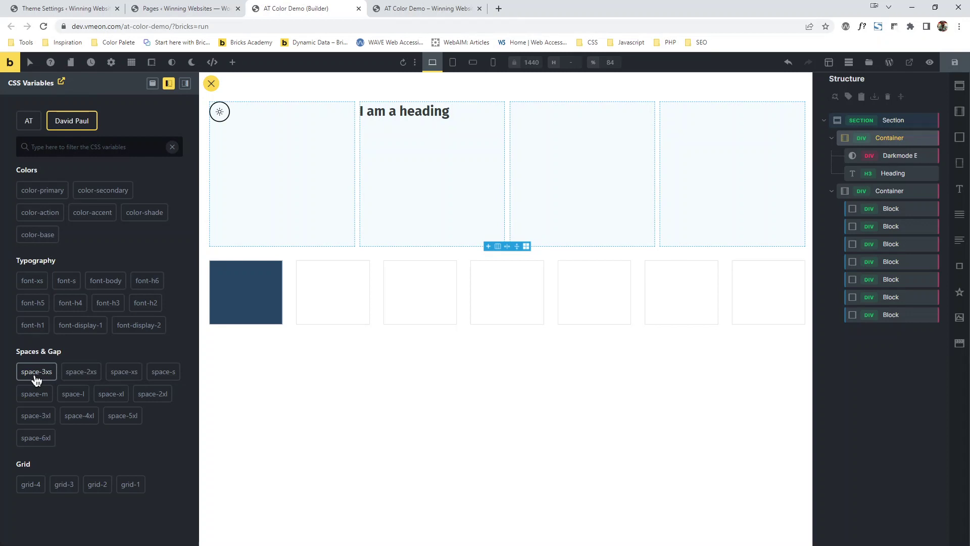
{"action": "left_click", "coordinate": [210, 85]}
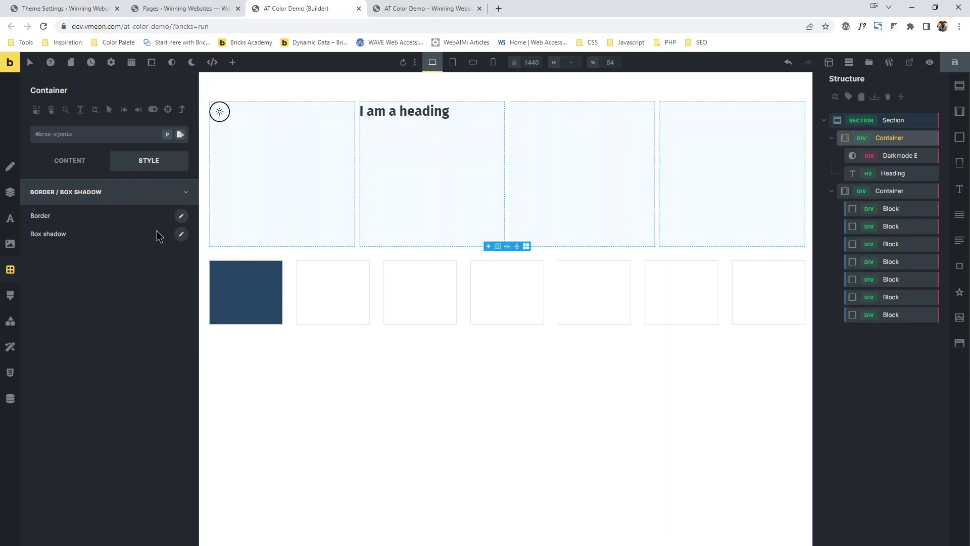
{"action": "left_click", "coordinate": [181, 215]}
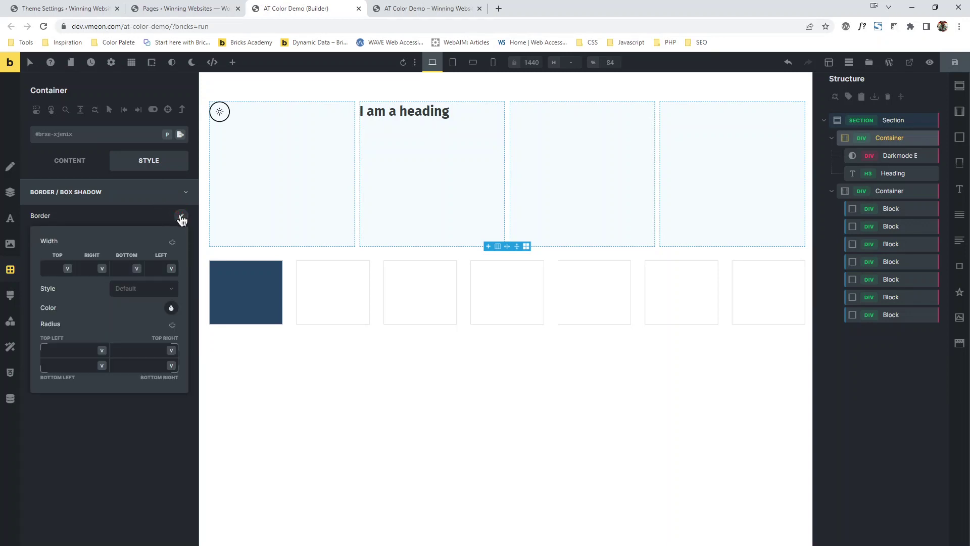
{"action": "left_click", "coordinate": [181, 215]}
{"action": "left_click", "coordinate": [148, 193]}
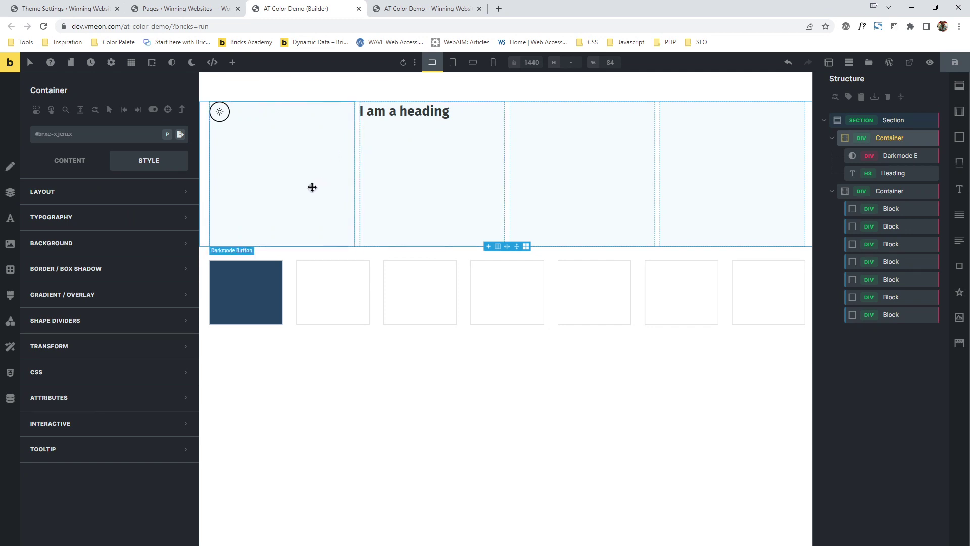
Step: Return to the upper container's content settings and save the page
{"action": "left_click", "coordinate": [76, 161]}
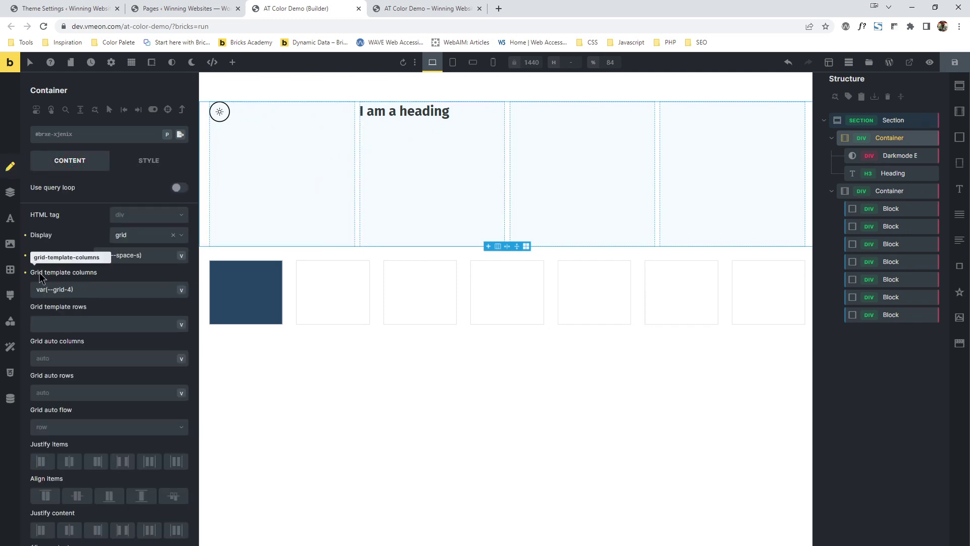
{"action": "left_click", "coordinate": [956, 63]}
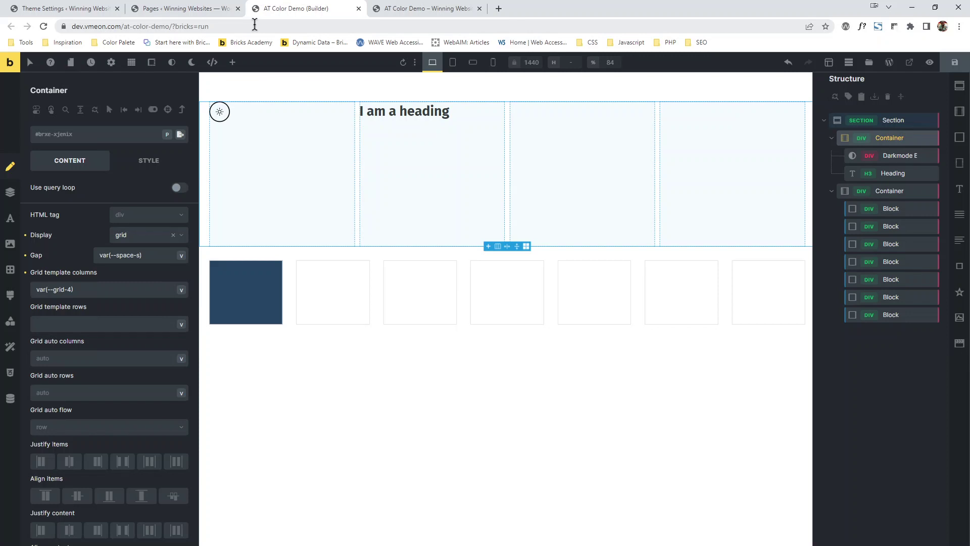
Step: Open the Discord website in a new browser tab, look through its homepage, and return to the Bricks builder
{"action": "left_click", "coordinate": [499, 8]}
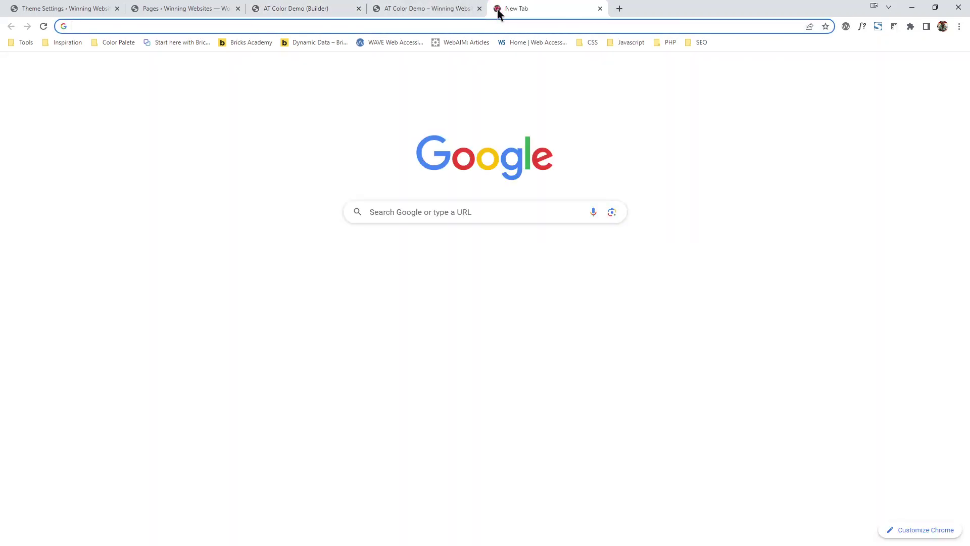
{"action": "type", "text": "disco"}
{"action": "key", "text": "Return"}
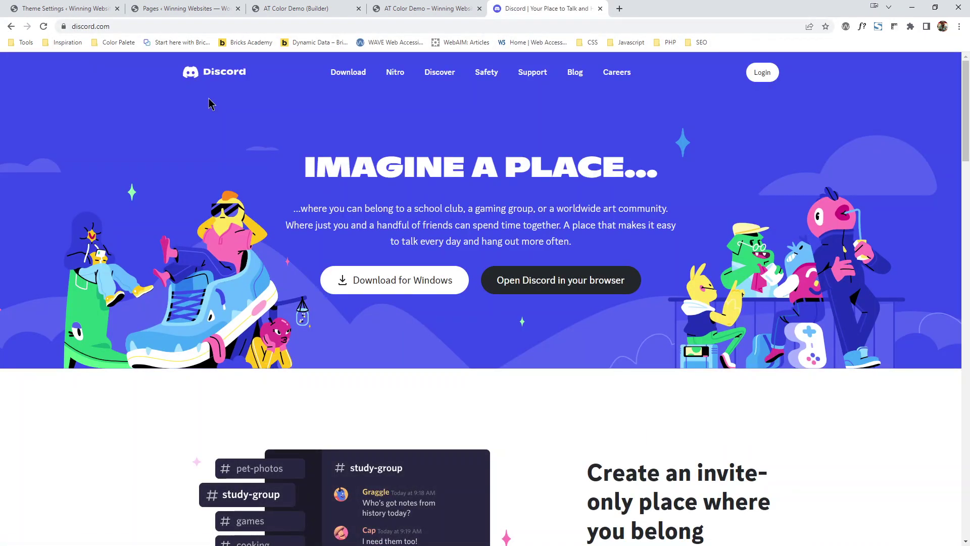
{"action": "scroll", "coordinate": [581, 158], "scroll_direction": "down", "scroll_amount": 1}
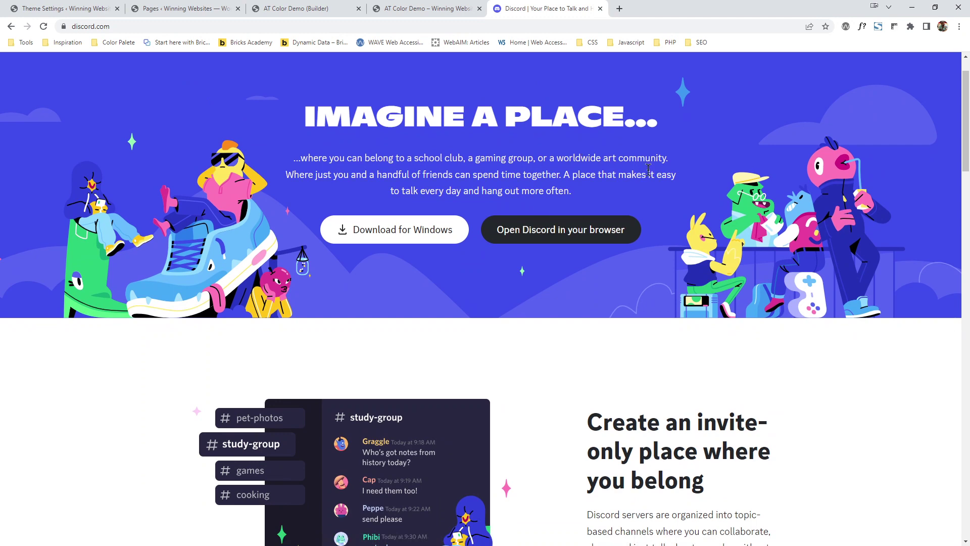
{"action": "scroll", "coordinate": [649, 170], "scroll_direction": "down", "scroll_amount": 1}
{"action": "scroll", "coordinate": [667, 199], "scroll_direction": "down", "scroll_amount": 4}
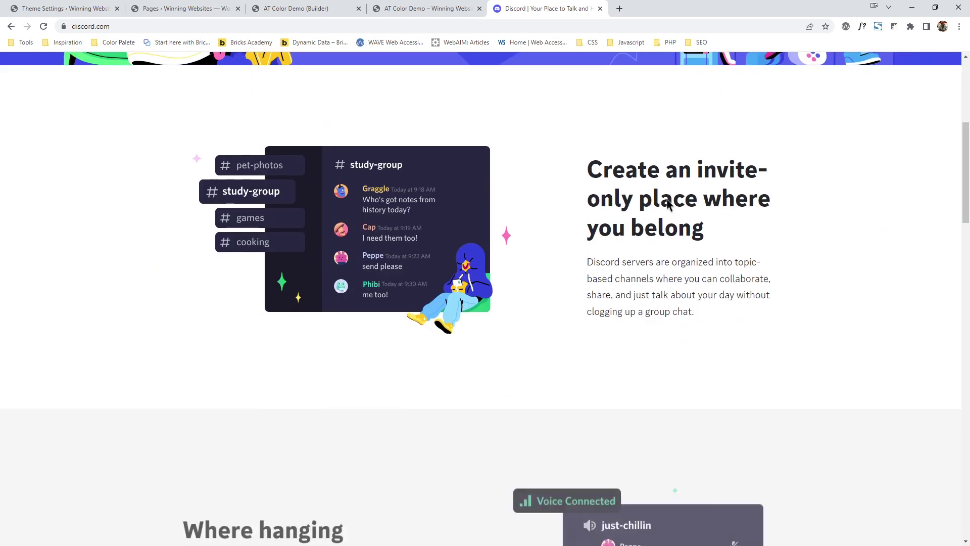
{"action": "scroll", "coordinate": [667, 201], "scroll_direction": "down", "scroll_amount": 15}
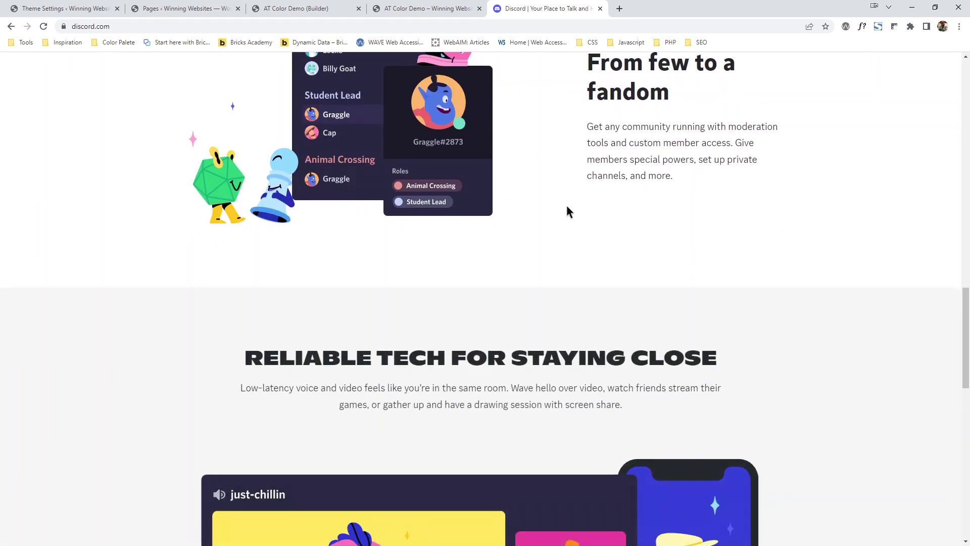
{"action": "scroll", "coordinate": [569, 211], "scroll_direction": "down", "scroll_amount": 5}
{"action": "scroll", "coordinate": [472, 190], "scroll_direction": "down", "scroll_amount": 10}
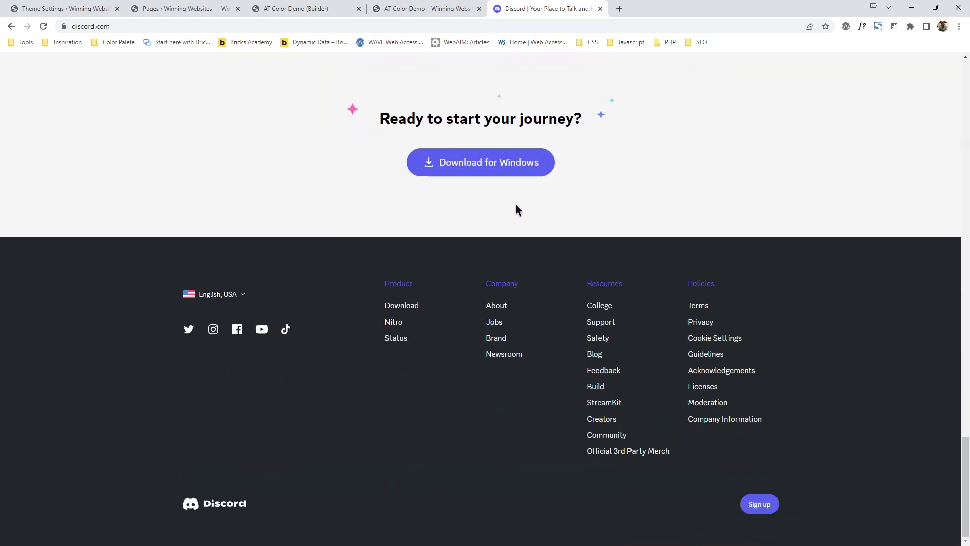
{"action": "left_click", "coordinate": [196, 9]}
{"action": "left_click", "coordinate": [332, 7]}
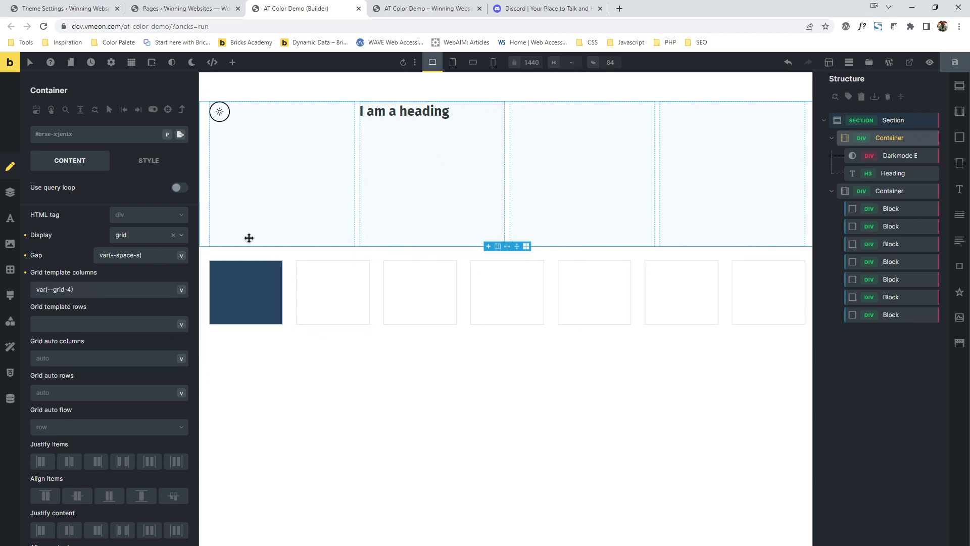
Step: Clear the upper container's grid template columns and gap, and set its display back to flex
{"action": "left_click", "coordinate": [135, 234]}
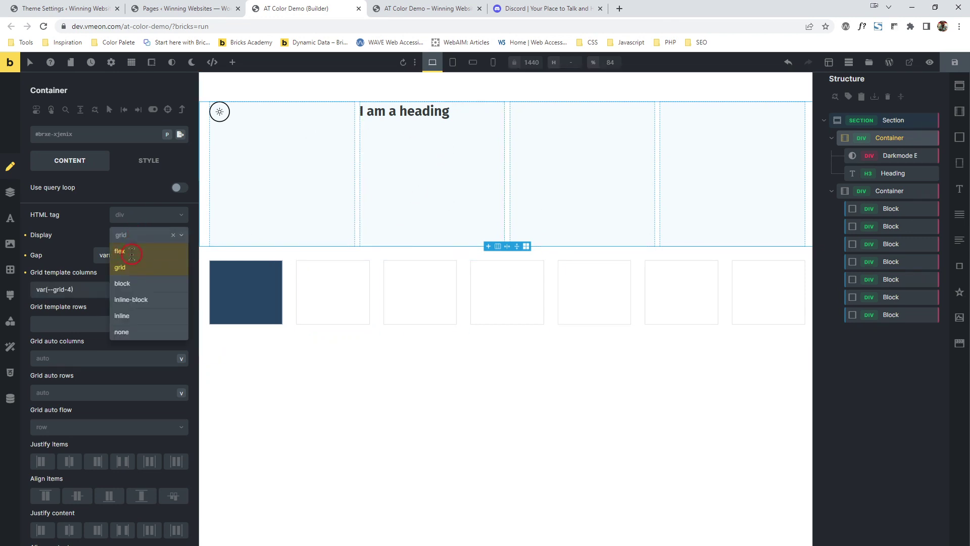
{"action": "left_click", "coordinate": [132, 251]}
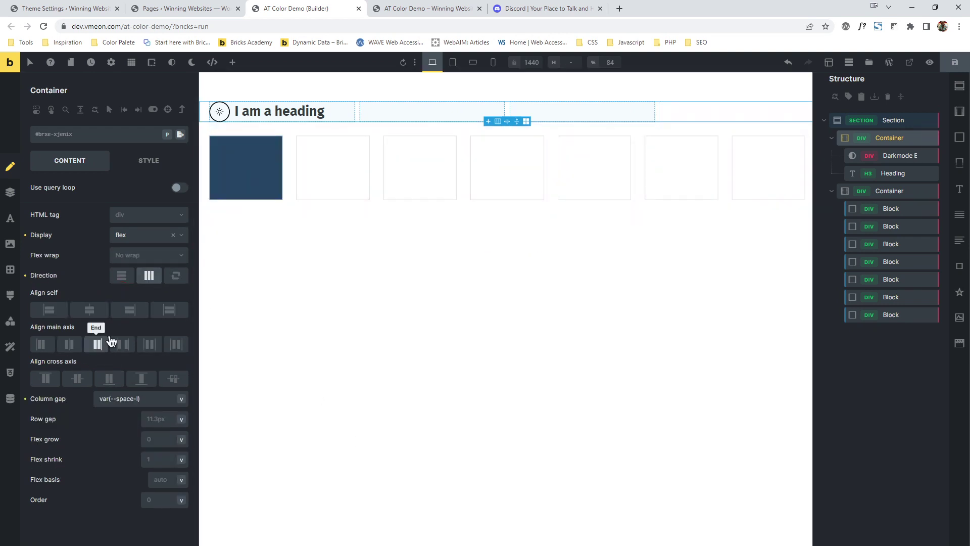
{"action": "left_click", "coordinate": [140, 237]}
{"action": "left_click", "coordinate": [120, 267]}
{"action": "left_click", "coordinate": [23, 275]}
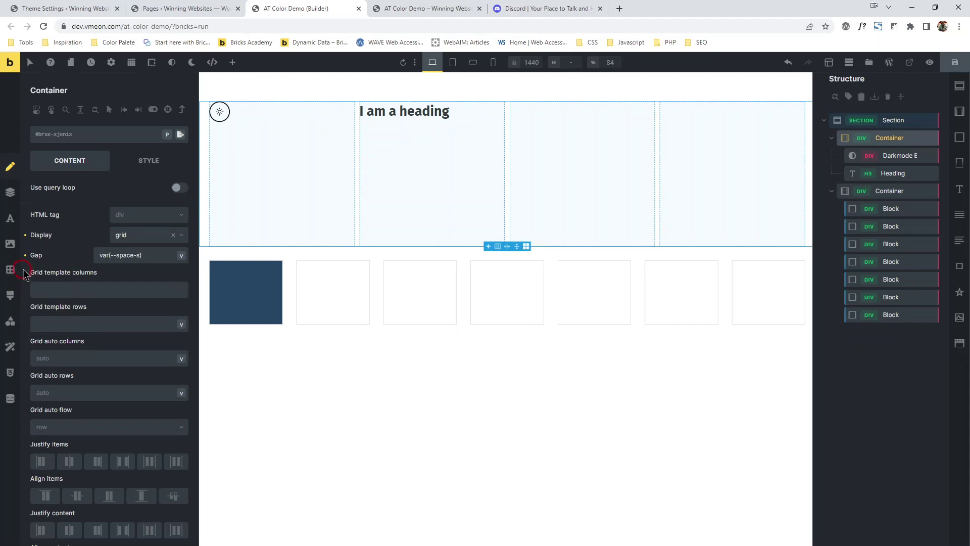
{"action": "left_click", "coordinate": [25, 256]}
{"action": "left_click", "coordinate": [135, 236]}
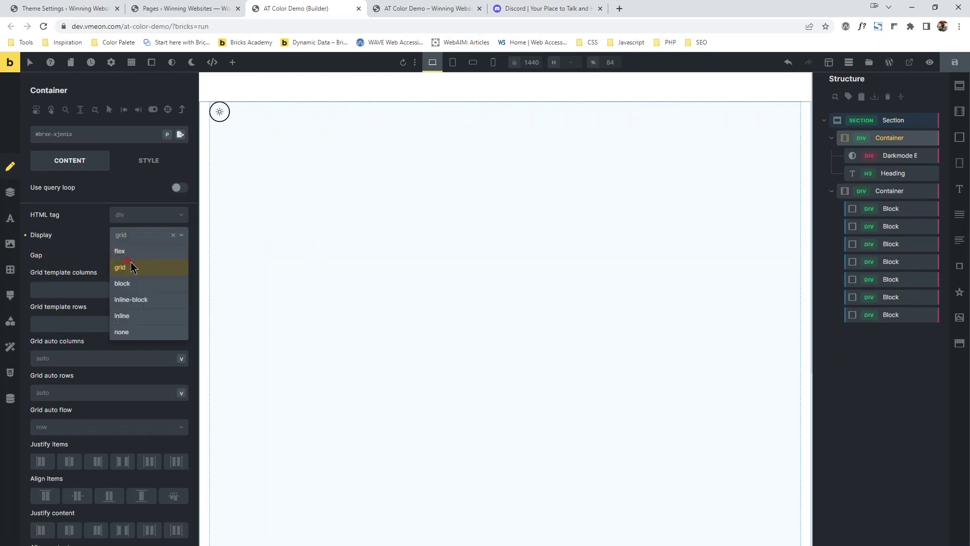
{"action": "left_click", "coordinate": [126, 251]}
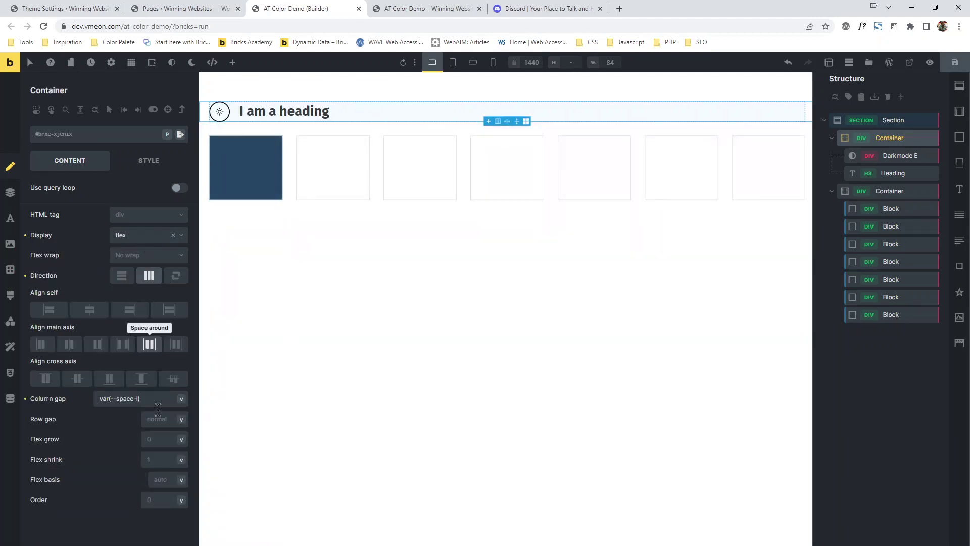
Step: Save the page and switch to the Advanced Themer Theme Settings page
{"action": "left_click", "coordinate": [955, 62]}
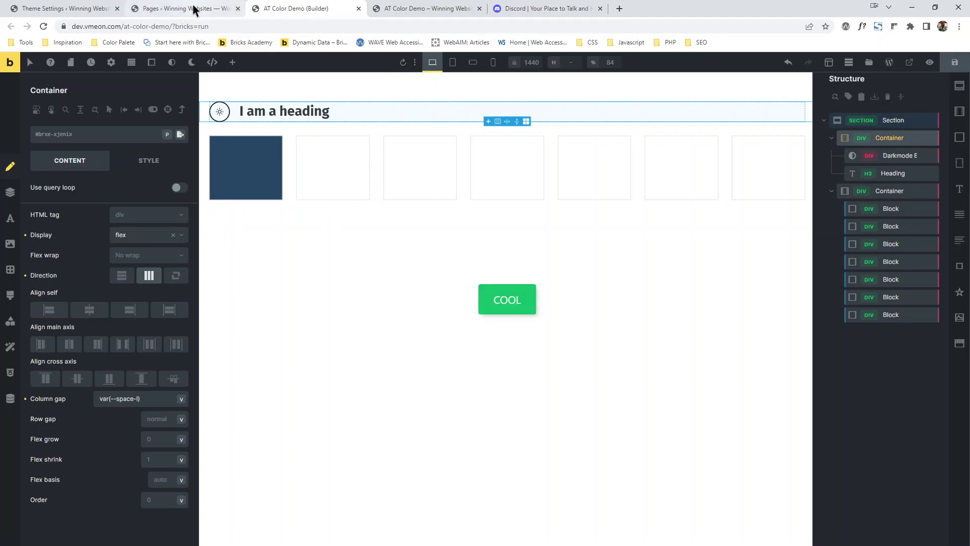
{"action": "left_click", "coordinate": [54, 6]}
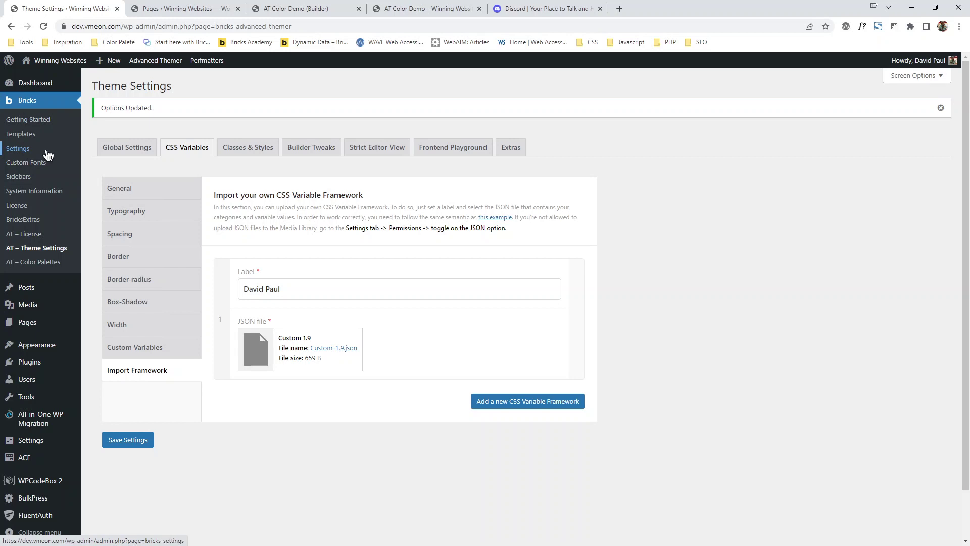
Step: Disable the CSS Variables function in the general Global Settings and save the theme settings
{"action": "left_click", "coordinate": [119, 151]}
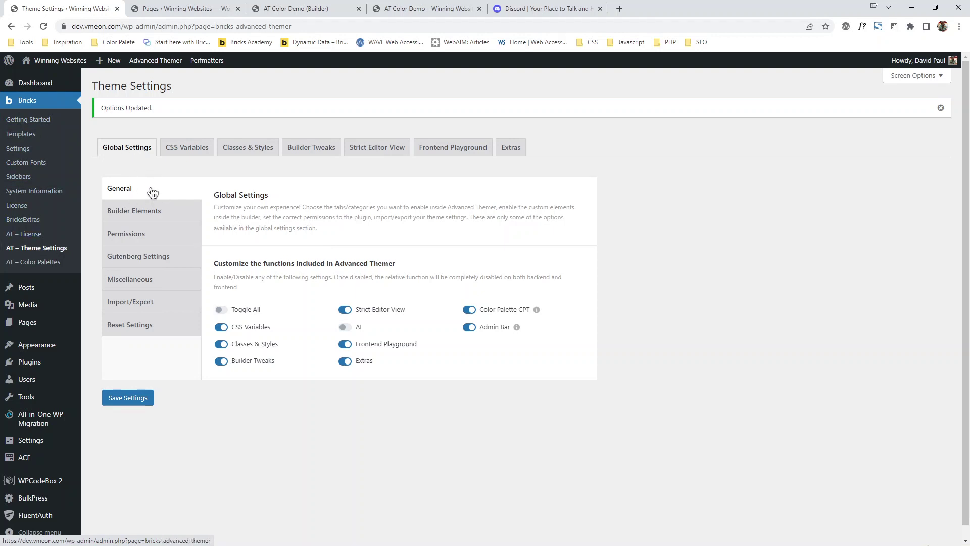
{"action": "left_click", "coordinate": [222, 327]}
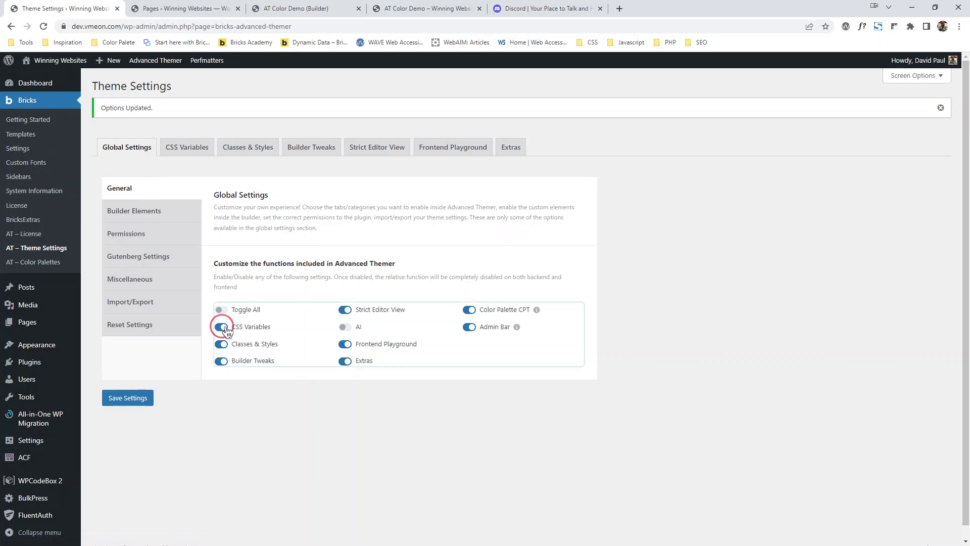
{"action": "left_click", "coordinate": [141, 400]}
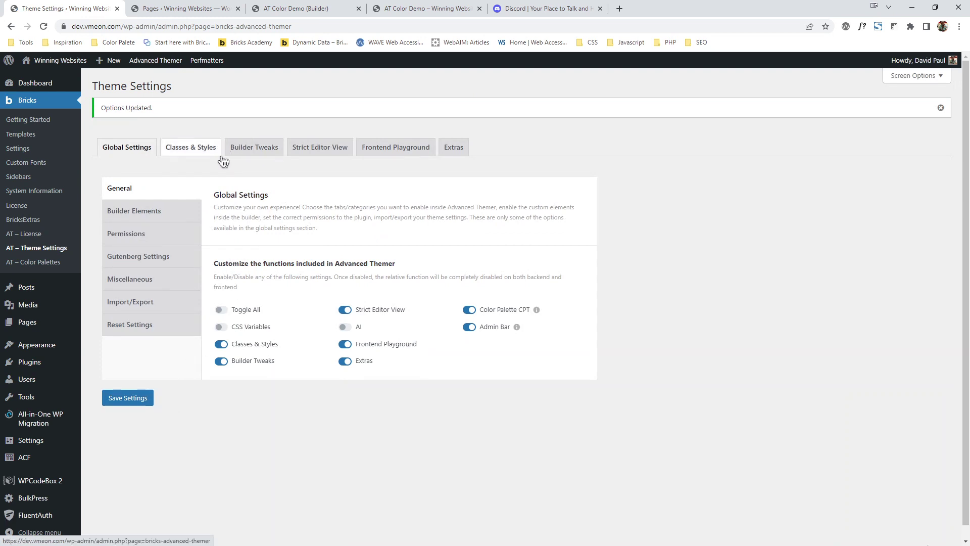
Step: Close the builder and front-end tabs, reload the Pages list, and reopen AT Color Demo with Bricks in a new browser tab
{"action": "left_click", "coordinate": [289, 8]}
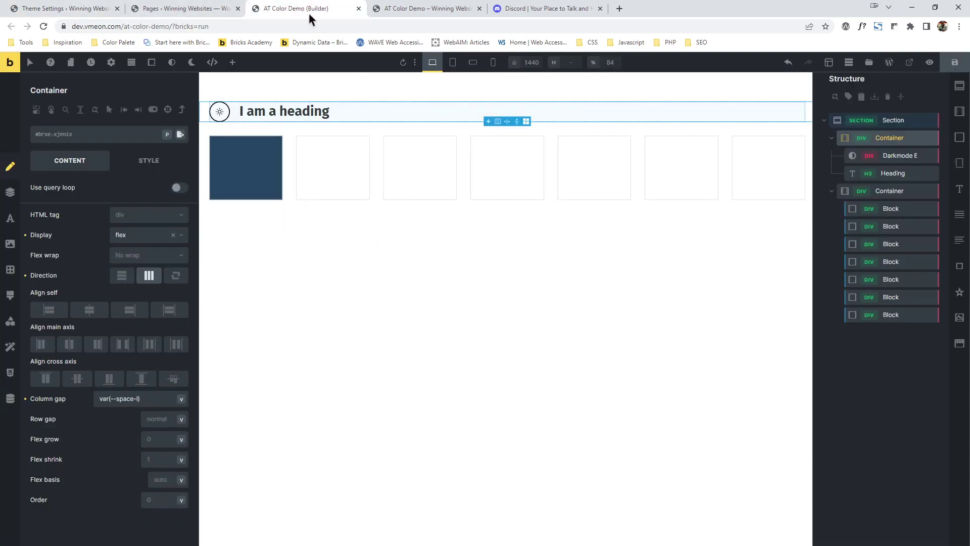
{"action": "left_click", "coordinate": [359, 9]}
{"action": "left_click", "coordinate": [359, 8]}
{"action": "left_click", "coordinate": [191, 8]}
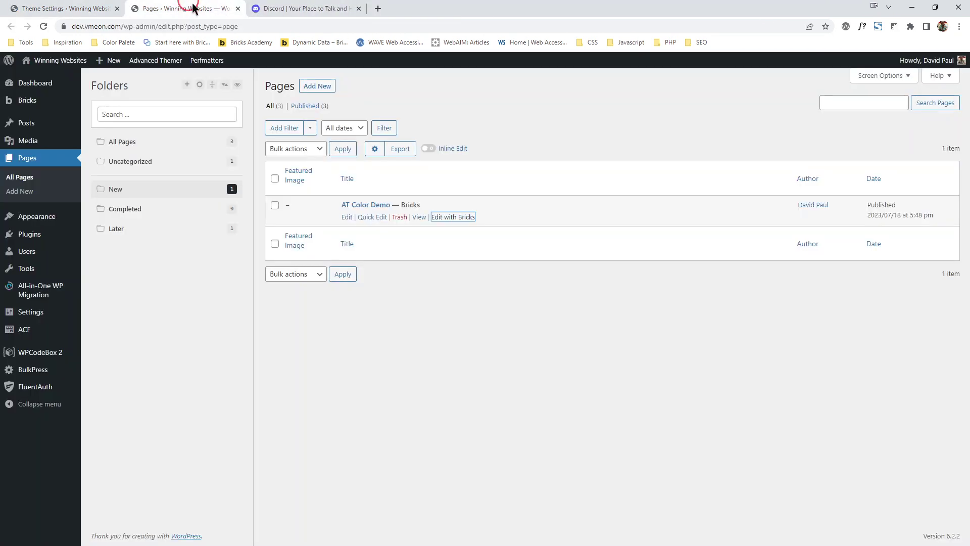
{"action": "left_click", "coordinate": [42, 26]}
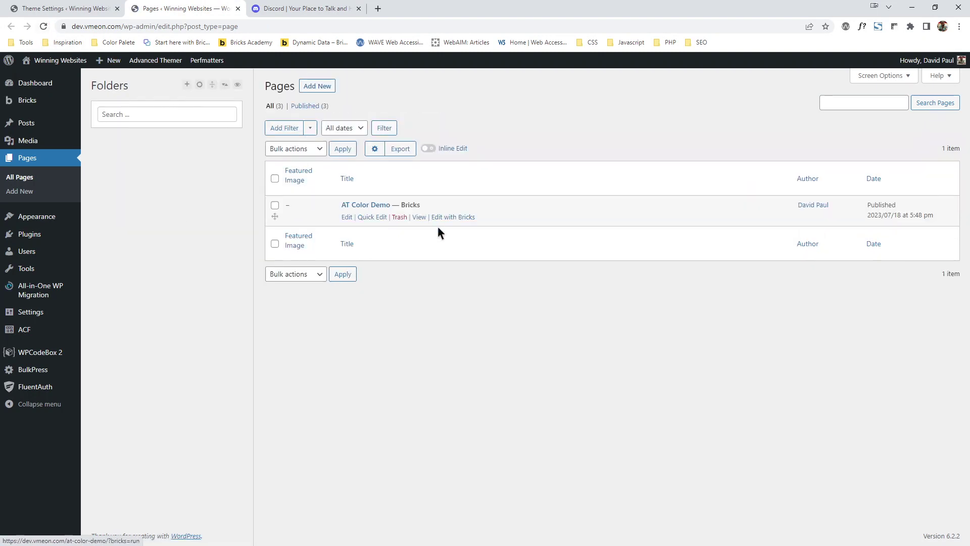
{"action": "right_click", "coordinate": [468, 221]}
{"action": "left_click", "coordinate": [501, 224]}
{"action": "left_click", "coordinate": [320, 7]}
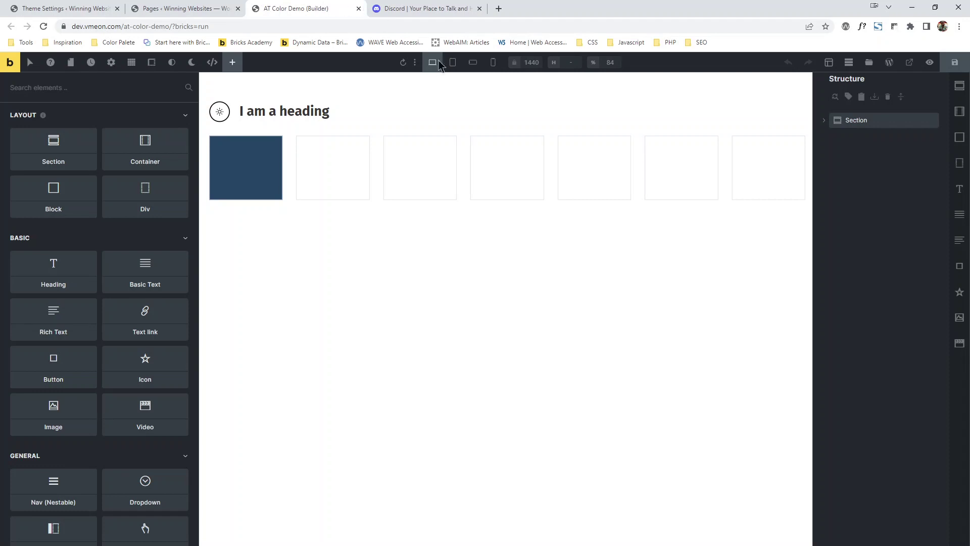
Step: Select the "I am a heading" element and open the CSS variable picker from its typography settings
{"action": "left_click", "coordinate": [271, 112]}
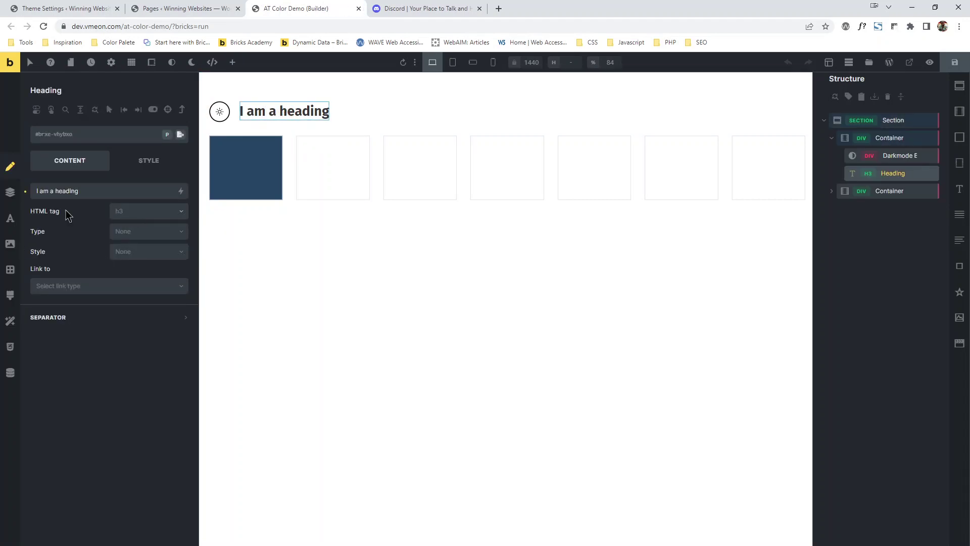
{"action": "left_click", "coordinate": [10, 218]}
{"action": "left_click", "coordinate": [181, 236]}
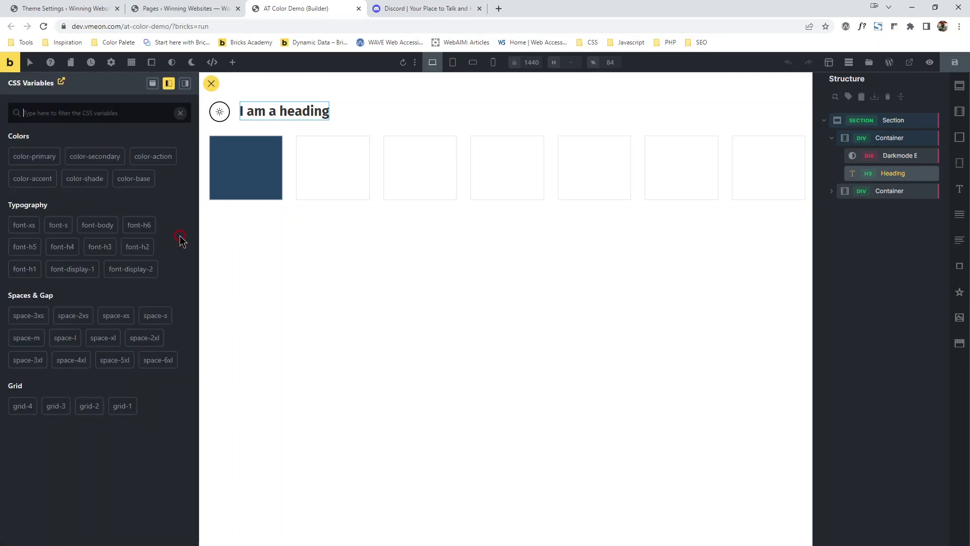
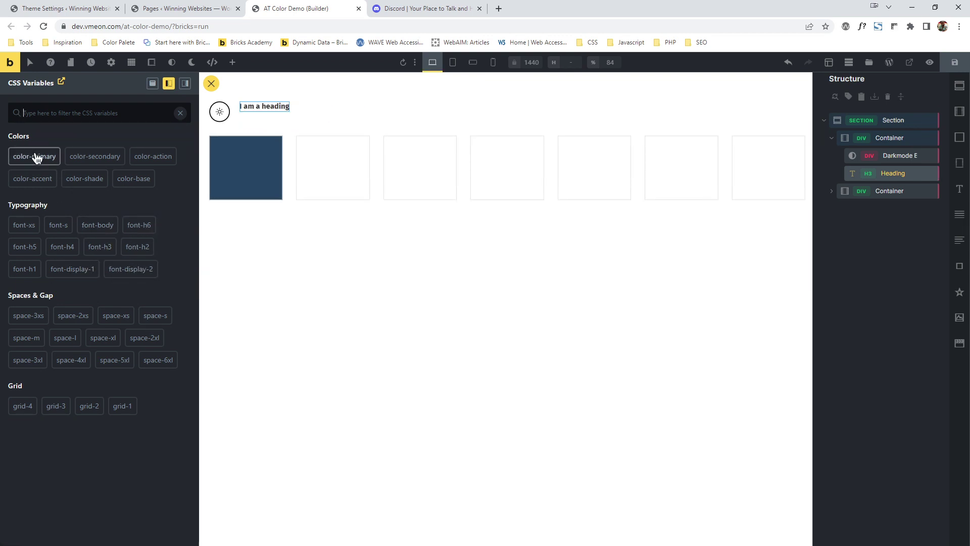
Step: Open the Bricks Settings page in a new browser tab and show its custom code section
{"action": "left_click", "coordinate": [55, 8]}
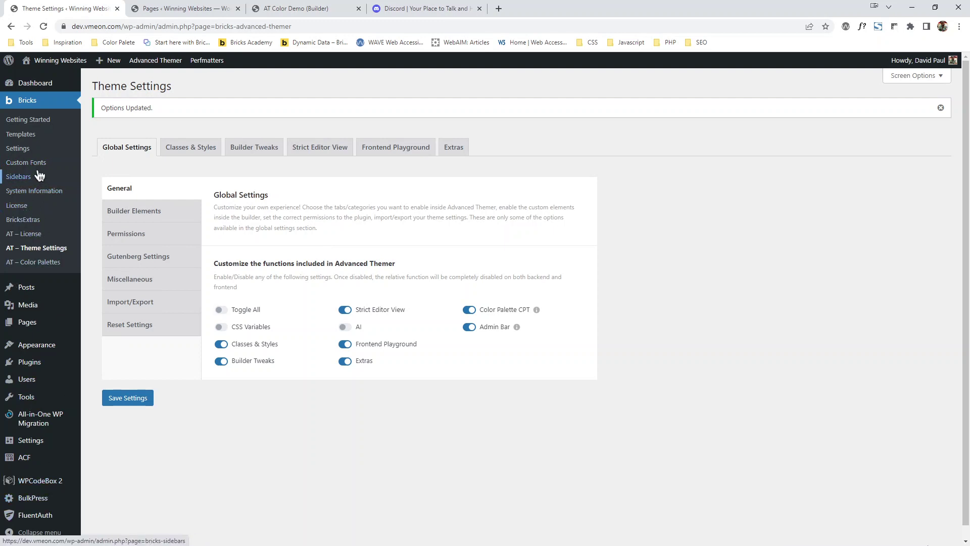
{"action": "middle_click", "coordinate": [35, 154]}
{"action": "left_click", "coordinate": [195, 7]}
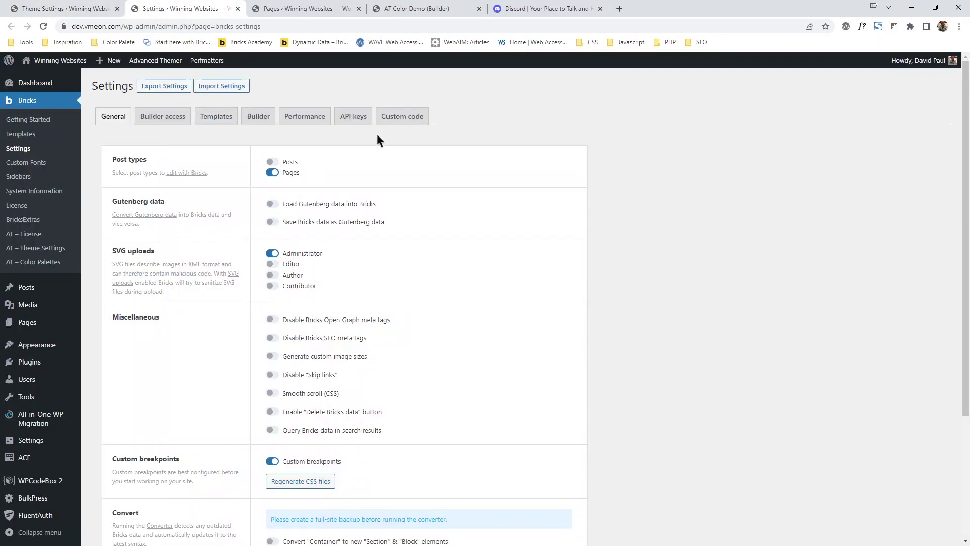
{"action": "left_click", "coordinate": [402, 116]}
Step: Copy all of the framework code from the Custom CSS field, empty the field, and save the settings
{"action": "left_click", "coordinate": [429, 235]}
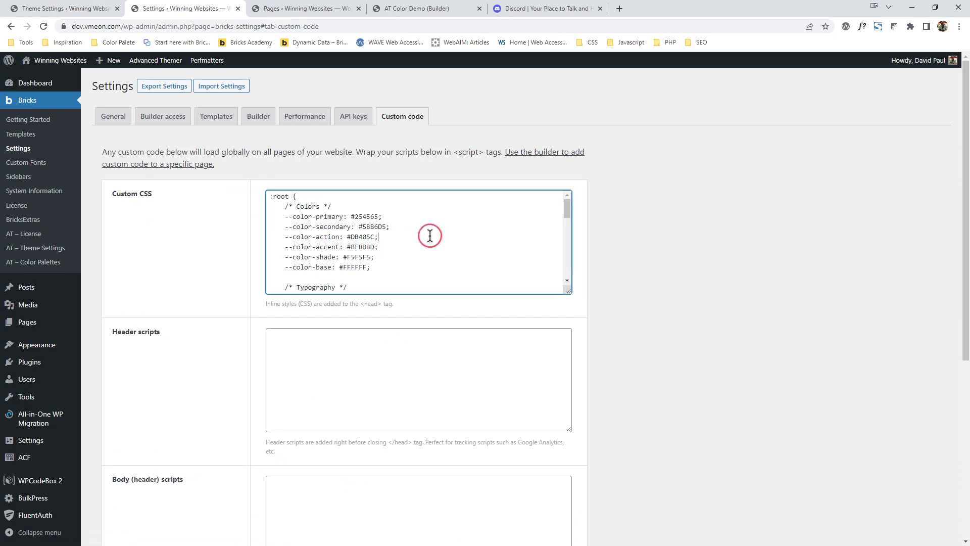
{"action": "key", "text": "ctrl+a"}
{"action": "key", "text": "ctrl+c"}
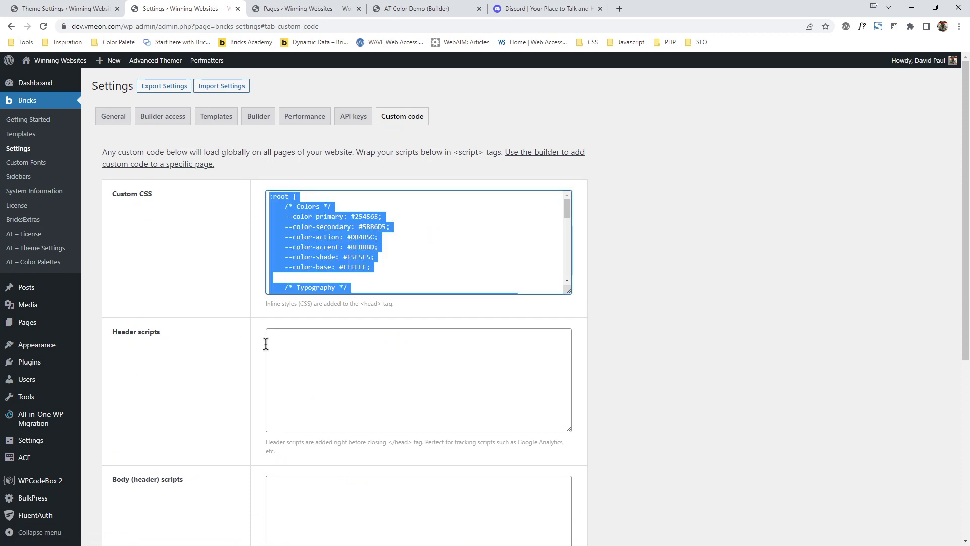
{"action": "key", "text": "BackSpace"}
{"action": "scroll", "coordinate": [167, 433], "scroll_direction": "down", "scroll_amount": 5}
{"action": "left_click", "coordinate": [128, 474]}
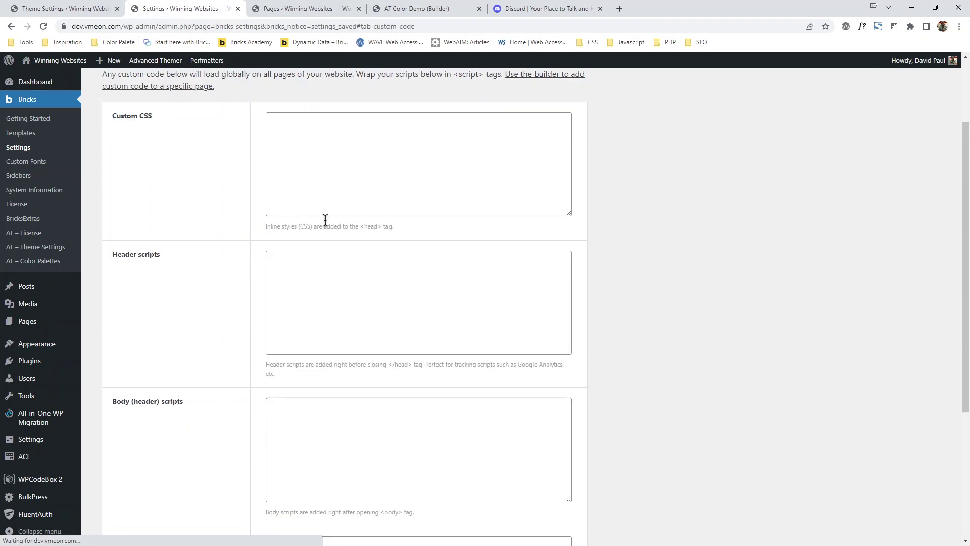
Step: Switch to WPCodeBox 2 in a new browser tab and open the AT Color Demo snippet
{"action": "right_click", "coordinate": [28, 478]}
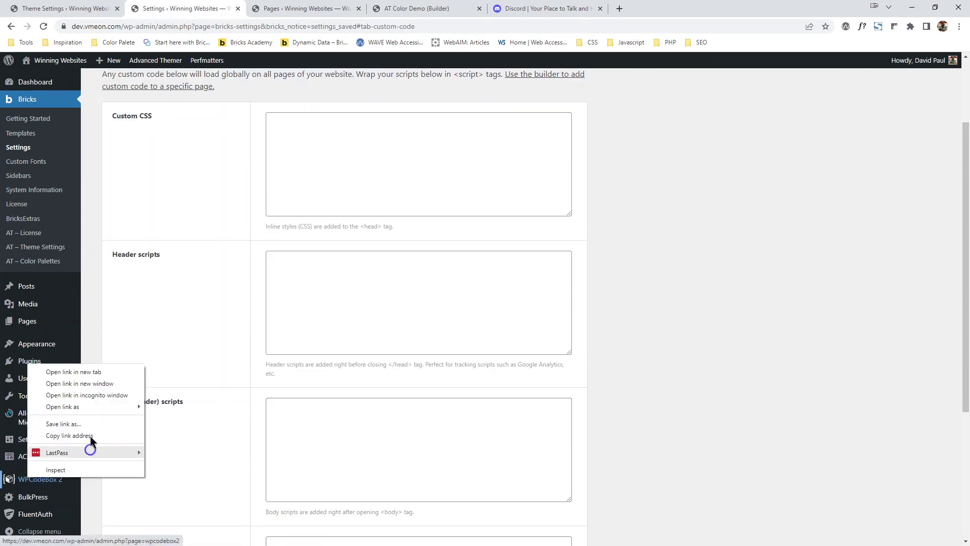
{"action": "left_click", "coordinate": [94, 372]}
{"action": "left_click", "coordinate": [354, 8]}
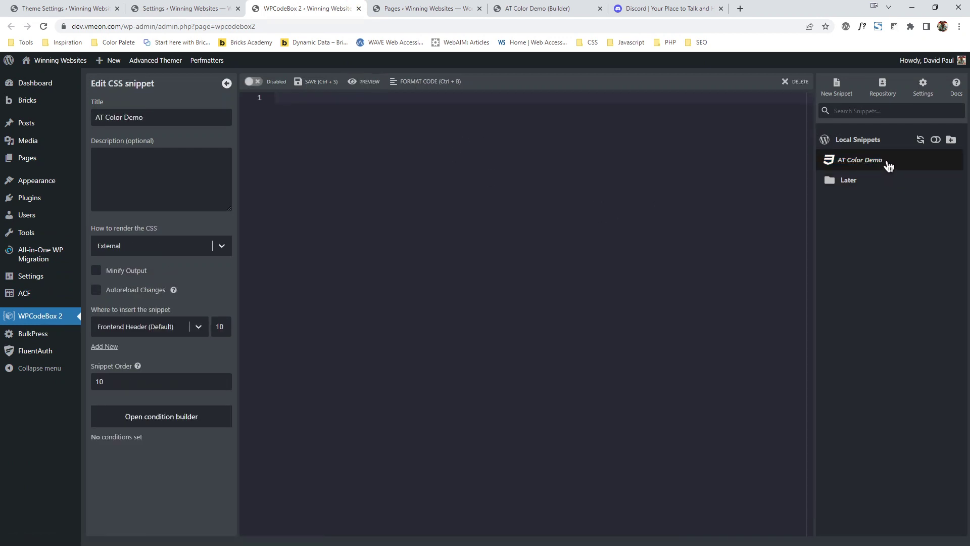
{"action": "right_click", "coordinate": [880, 164]}
{"action": "left_click", "coordinate": [855, 158]}
{"action": "left_click", "coordinate": [441, 150]}
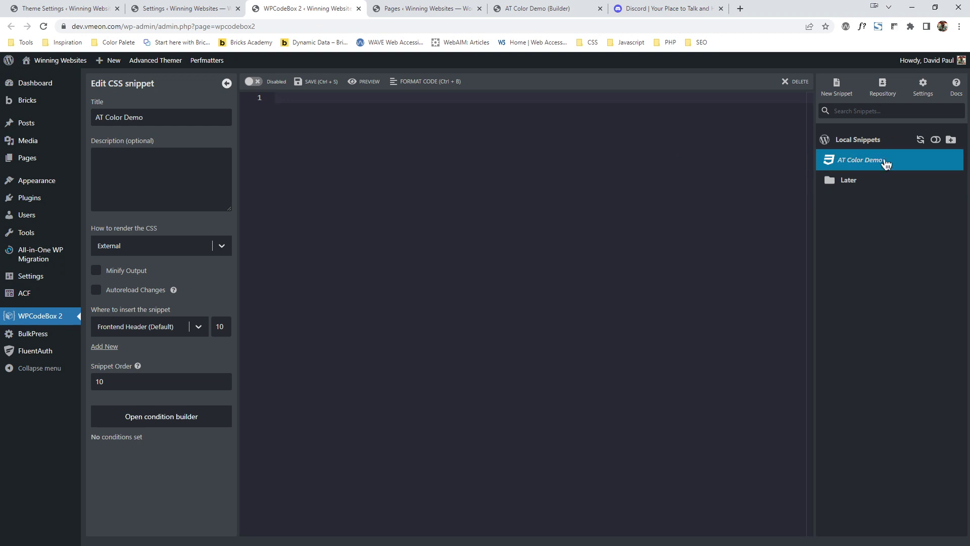
Step: Create a new snippet titled Framework with type CSS, rendered as an External File
{"action": "left_click", "coordinate": [847, 90]}
{"action": "left_click", "coordinate": [149, 114]}
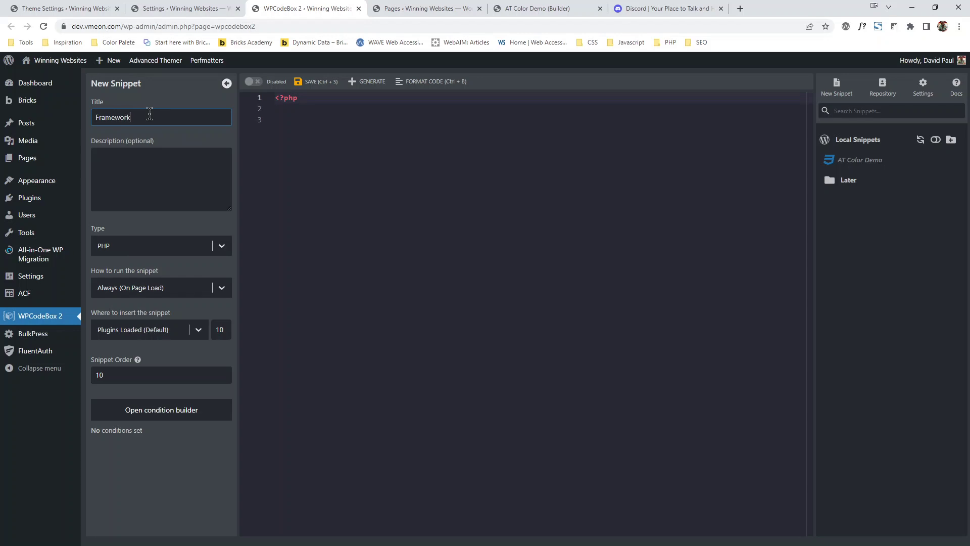
{"action": "left_click", "coordinate": [132, 248]}
{"action": "left_click", "coordinate": [118, 289]}
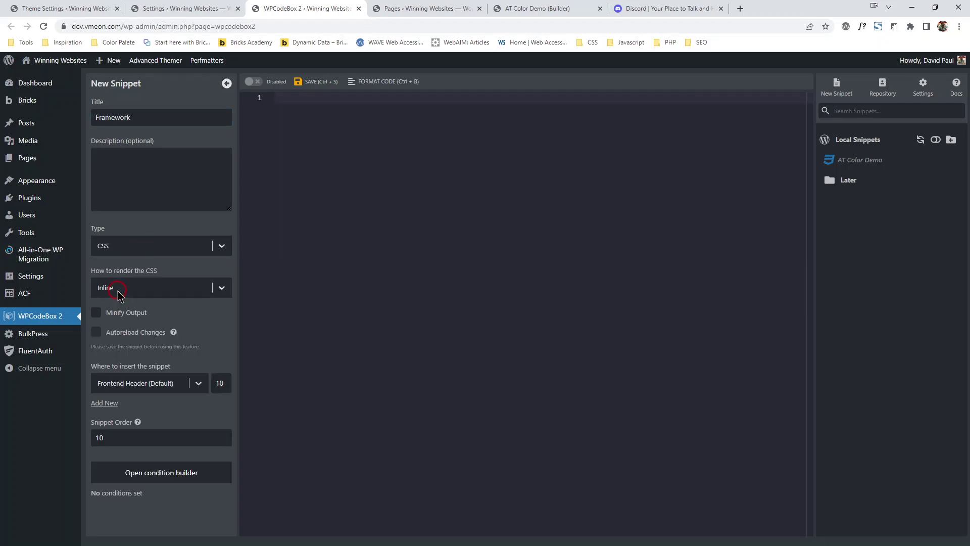
{"action": "left_click", "coordinate": [145, 292]}
{"action": "left_click", "coordinate": [117, 329]}
Step: Paste the copied framework CSS variables into the Framework snippet, then save and enable it
{"action": "left_click", "coordinate": [379, 143]}
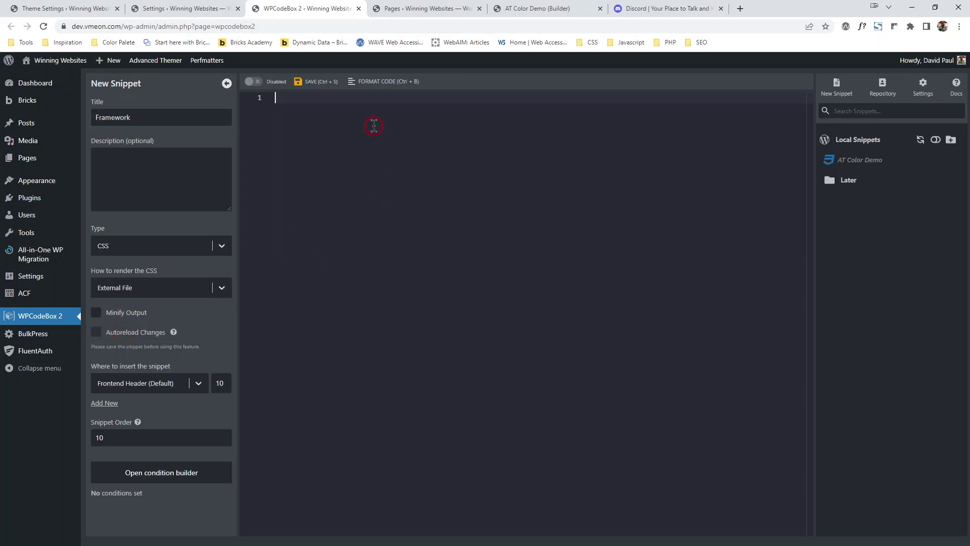
{"action": "key", "text": "ctrl+v"}
{"action": "scroll", "coordinate": [354, 117], "scroll_direction": "up", "scroll_amount": 2}
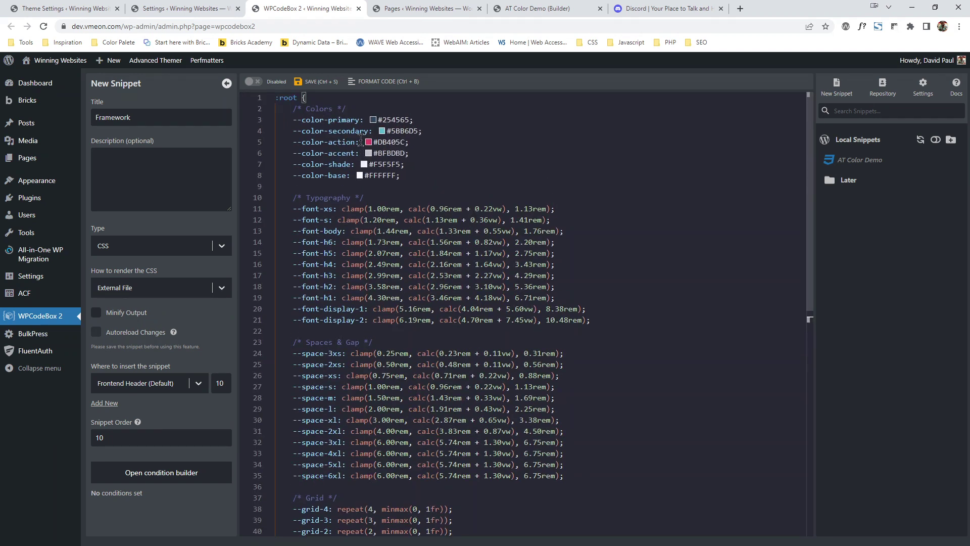
{"action": "double_click", "coordinate": [389, 120]}
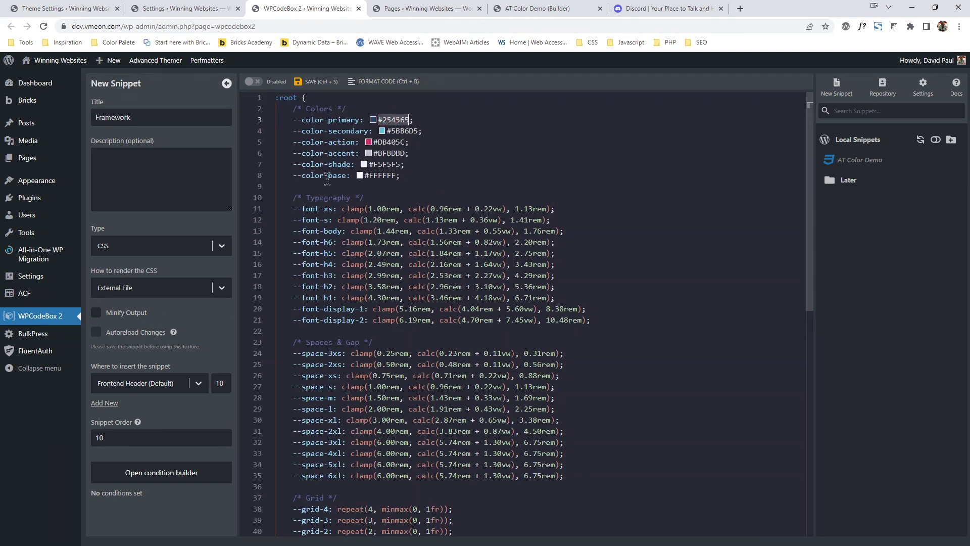
{"action": "scroll", "coordinate": [327, 177], "scroll_direction": "down", "scroll_amount": 2}
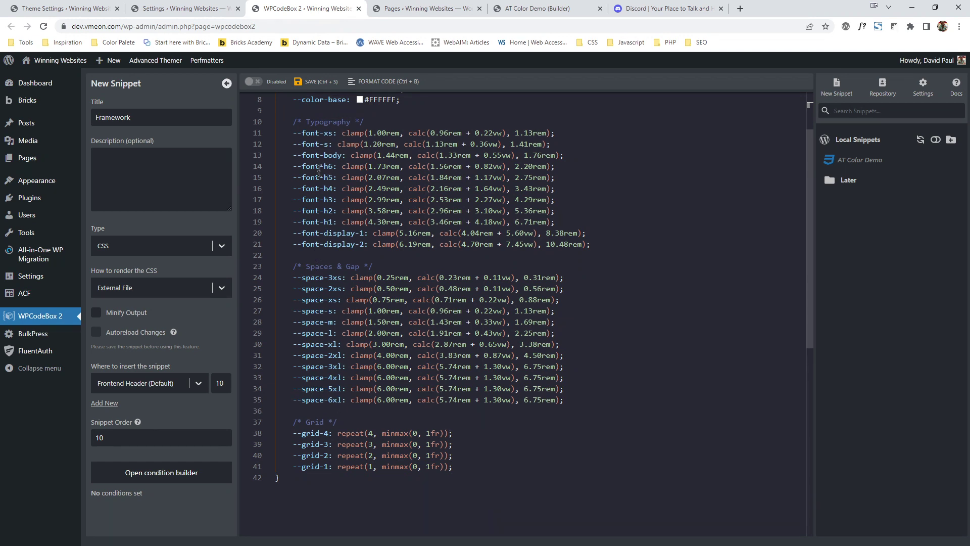
{"action": "left_click", "coordinate": [316, 81]}
{"action": "left_click", "coordinate": [253, 81]}
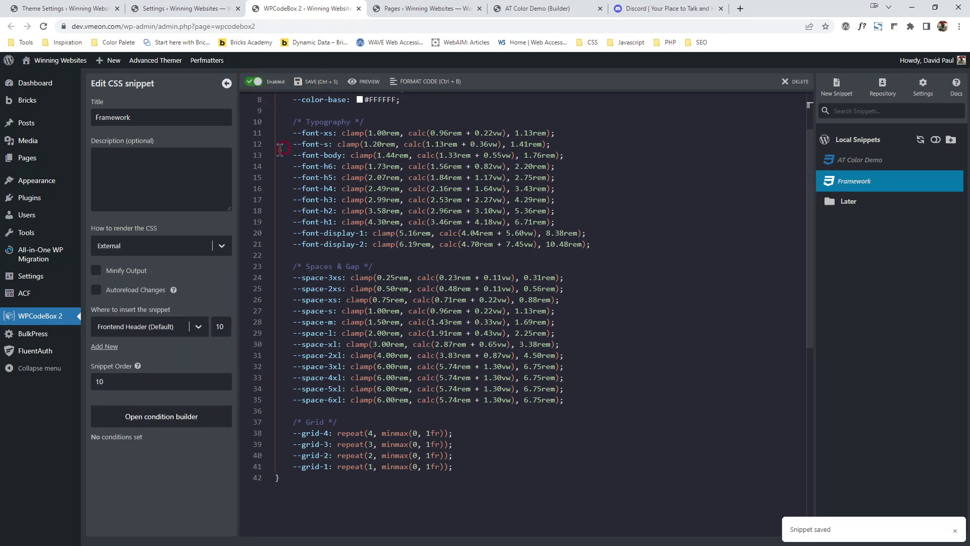
Step: Delete the AT Color Demo snippet from the local snippets
{"action": "left_click", "coordinate": [897, 163]}
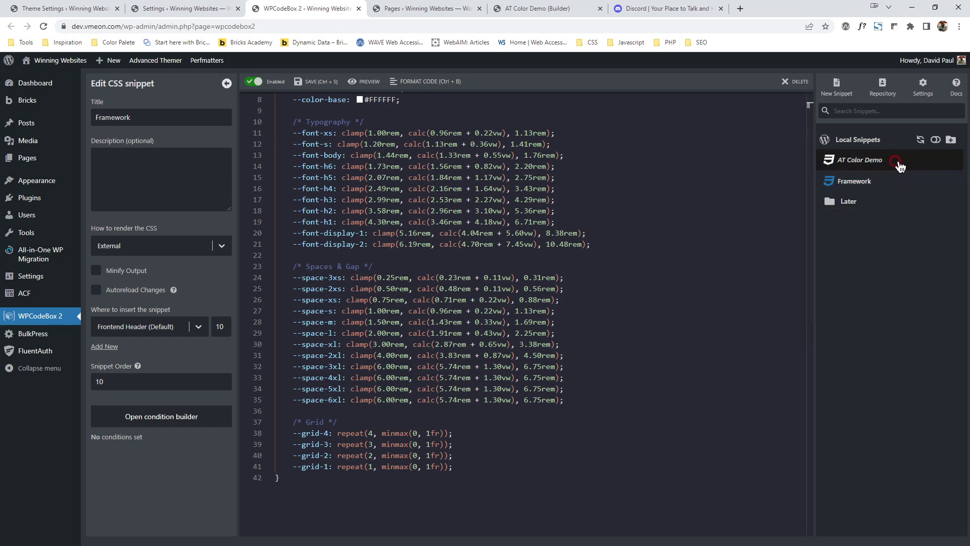
{"action": "right_click", "coordinate": [899, 165]}
{"action": "left_click", "coordinate": [908, 204]}
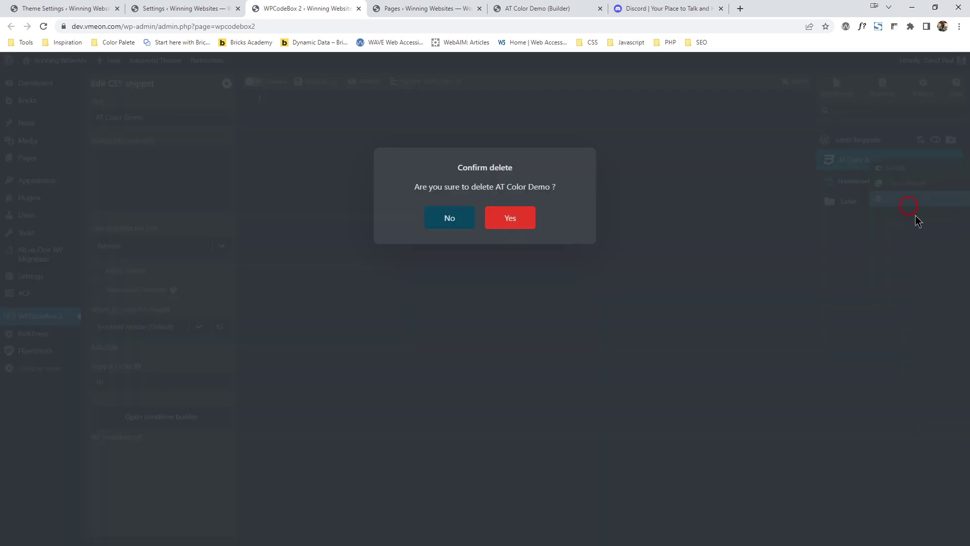
{"action": "left_click", "coordinate": [507, 216]}
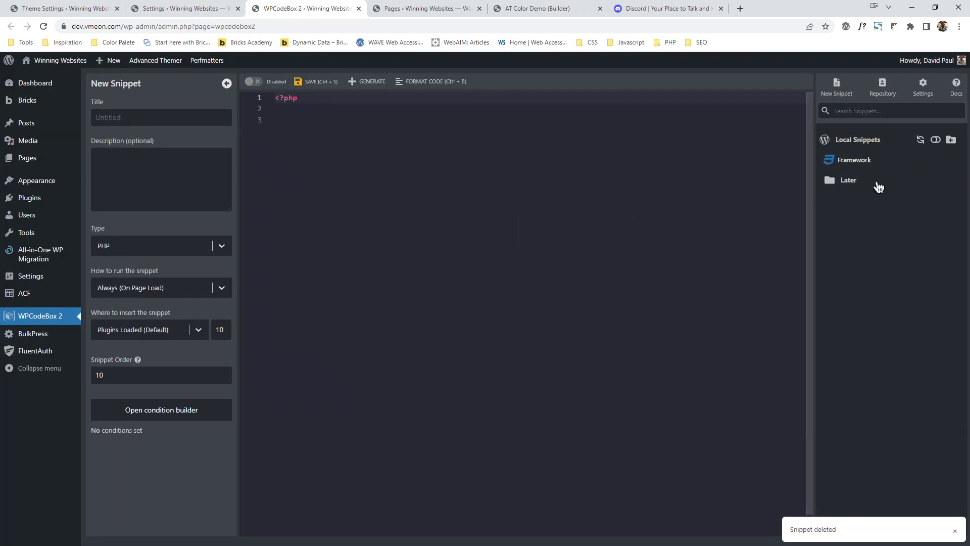
Step: Open the Framework snippet and review its color, typography, spacing and grid variables
{"action": "left_click", "coordinate": [876, 166]}
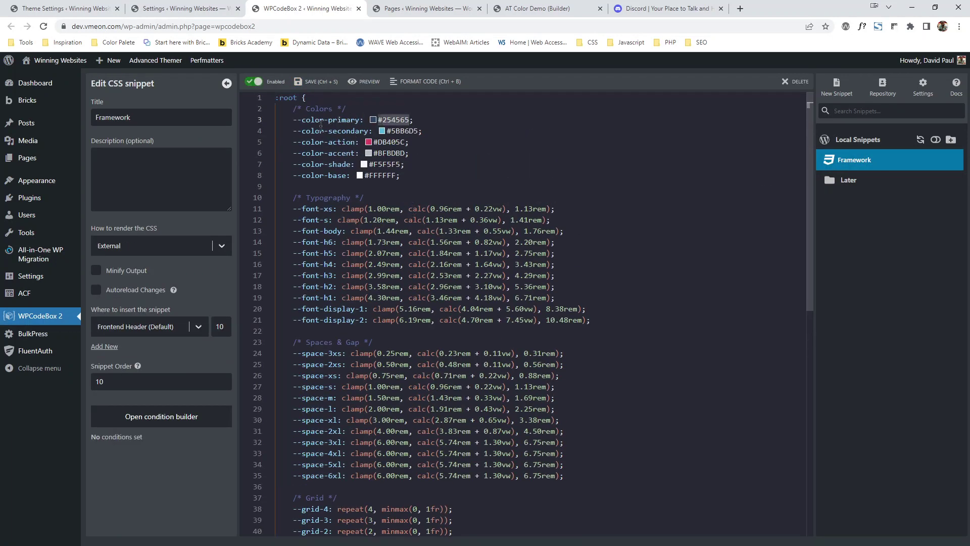
{"action": "left_click_drag", "start_coordinate": [289, 109], "coordinate": [442, 192]}
{"action": "left_click", "coordinate": [453, 175]}
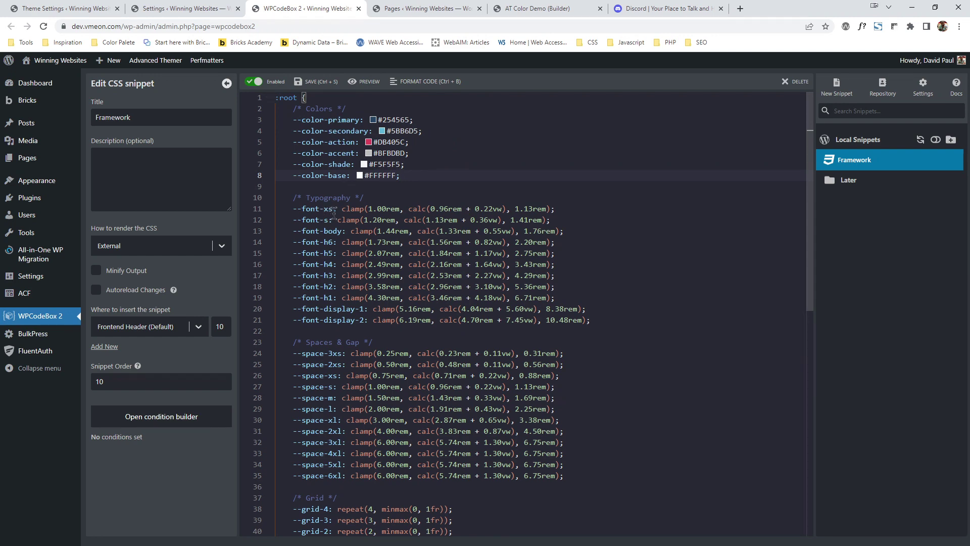
{"action": "left_click_drag", "start_coordinate": [343, 209], "coordinate": [555, 209]}
{"action": "scroll", "coordinate": [411, 349], "scroll_direction": "down", "scroll_amount": 2}
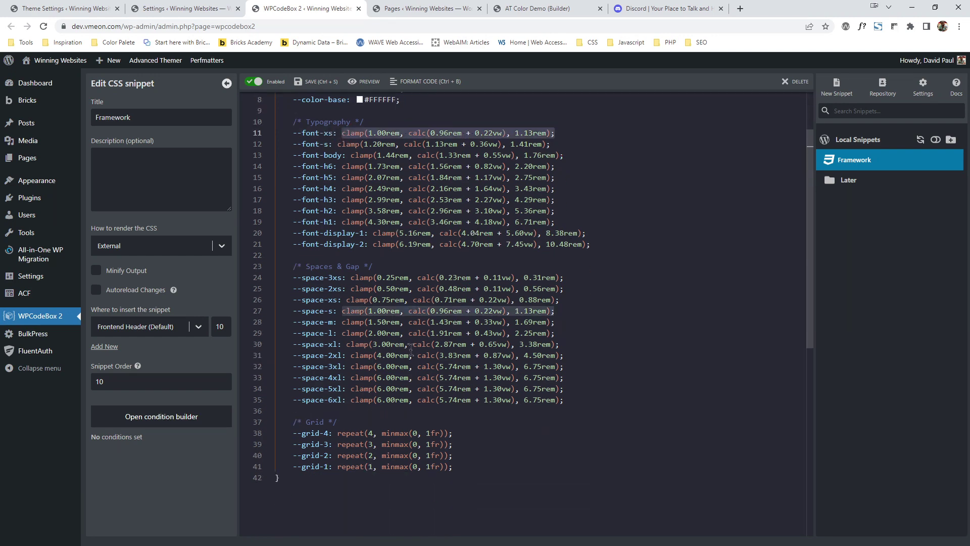
{"action": "scroll", "coordinate": [556, 348], "scroll_direction": "up", "scroll_amount": 2}
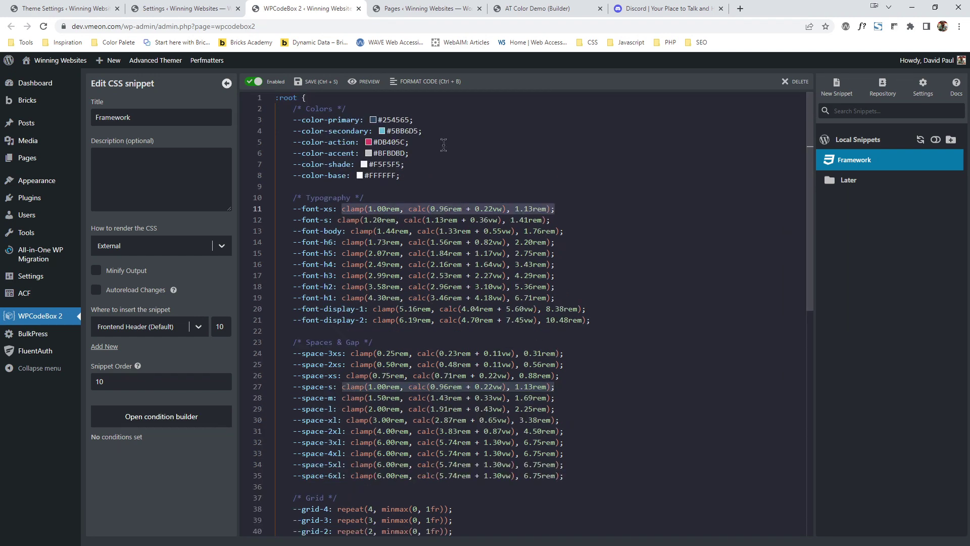
Step: Save the AT Color Demo page in Bricks, preview it on the front end, and return to the builder
{"action": "left_click", "coordinate": [539, 9]}
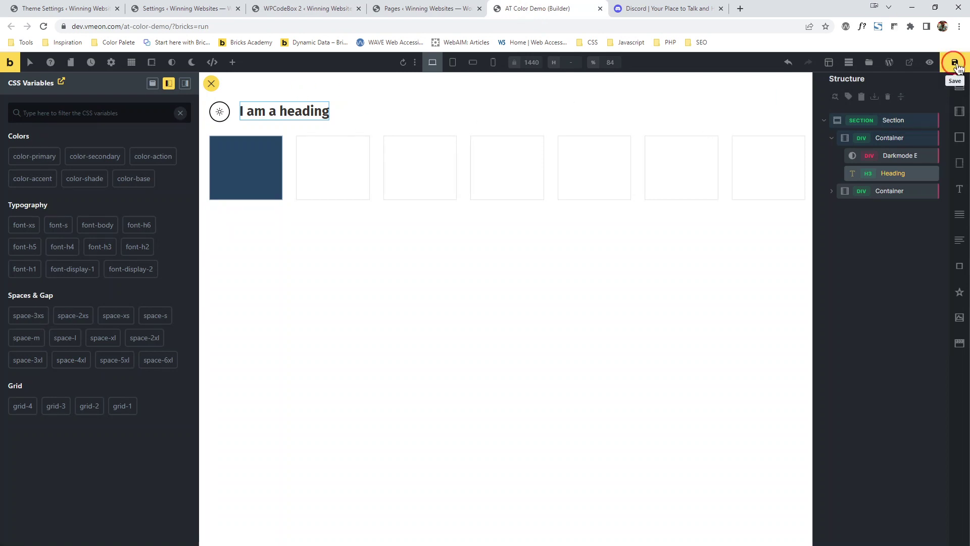
{"action": "left_click", "coordinate": [930, 62]}
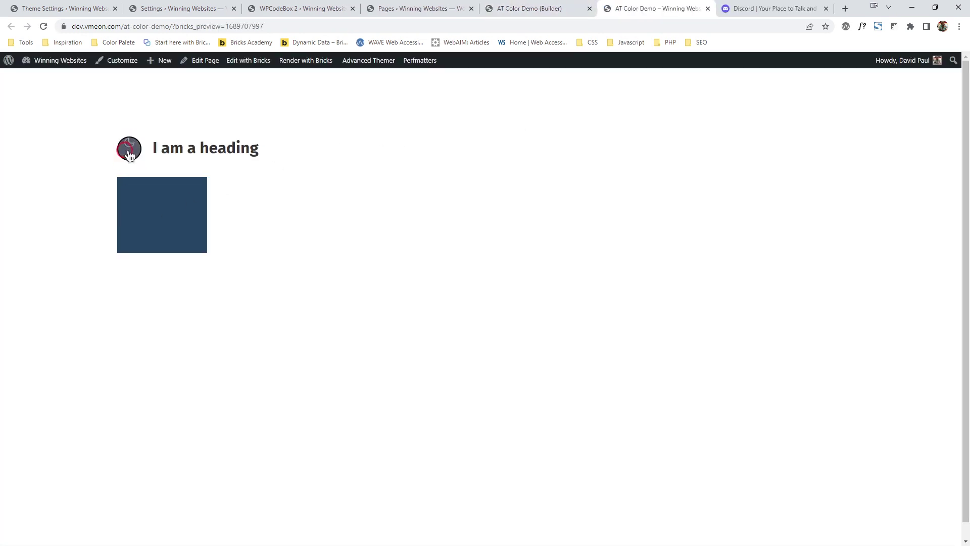
{"action": "left_click", "coordinate": [530, 9]}
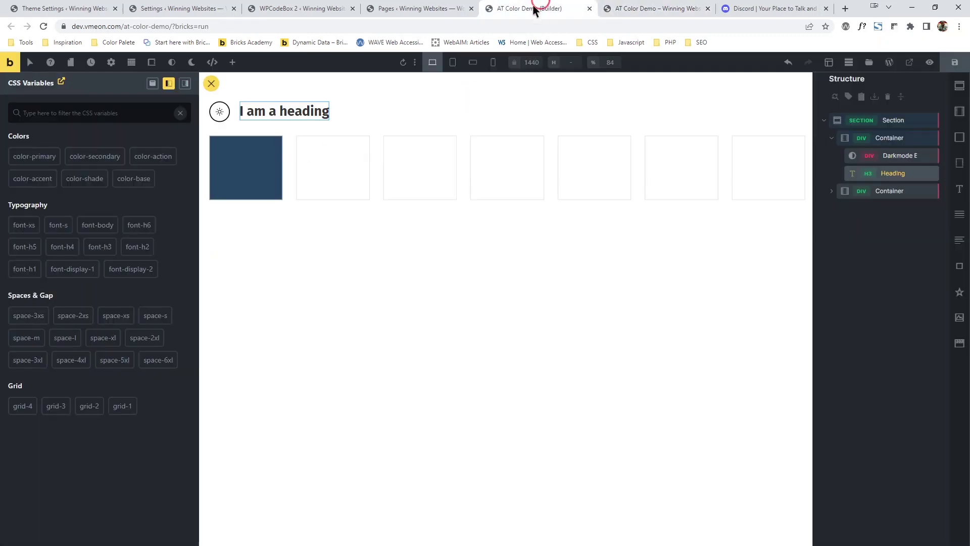
Step: Inspect the blue color block on the front-end AT Color Demo page and examine its inherited :root variable rules
{"action": "left_click", "coordinate": [303, 7]}
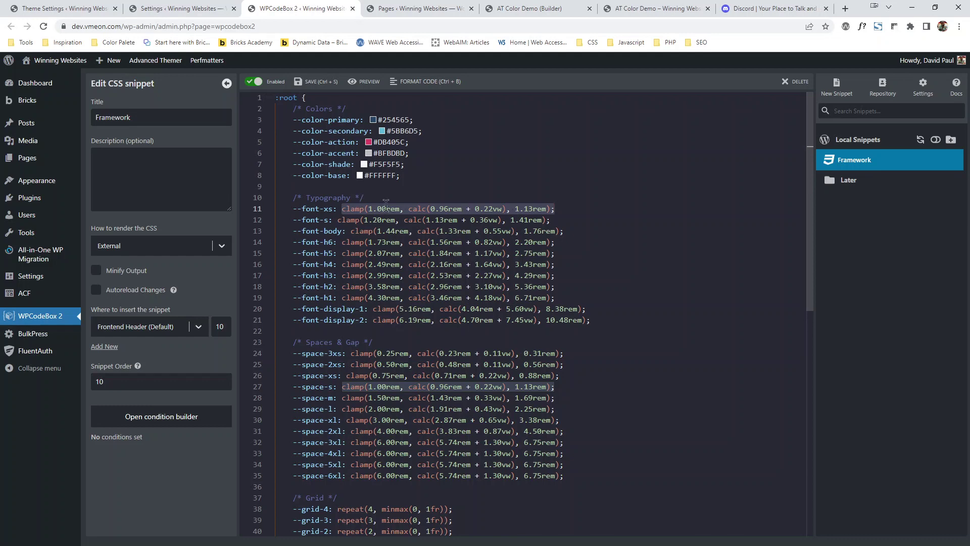
{"action": "left_click", "coordinate": [643, 9]}
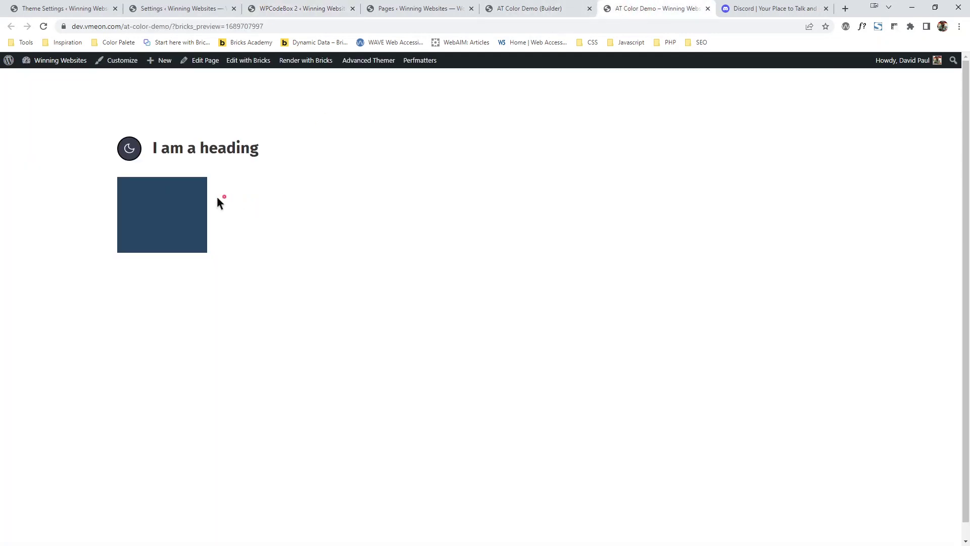
{"action": "right_click", "coordinate": [172, 204]}
{"action": "left_click", "coordinate": [208, 380]}
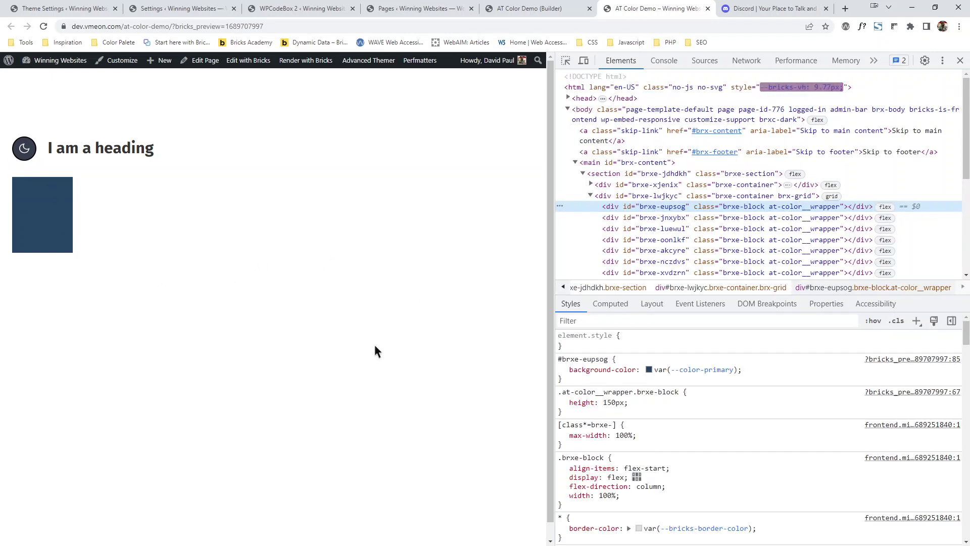
{"action": "scroll", "coordinate": [705, 410], "scroll_direction": "down", "scroll_amount": 10}
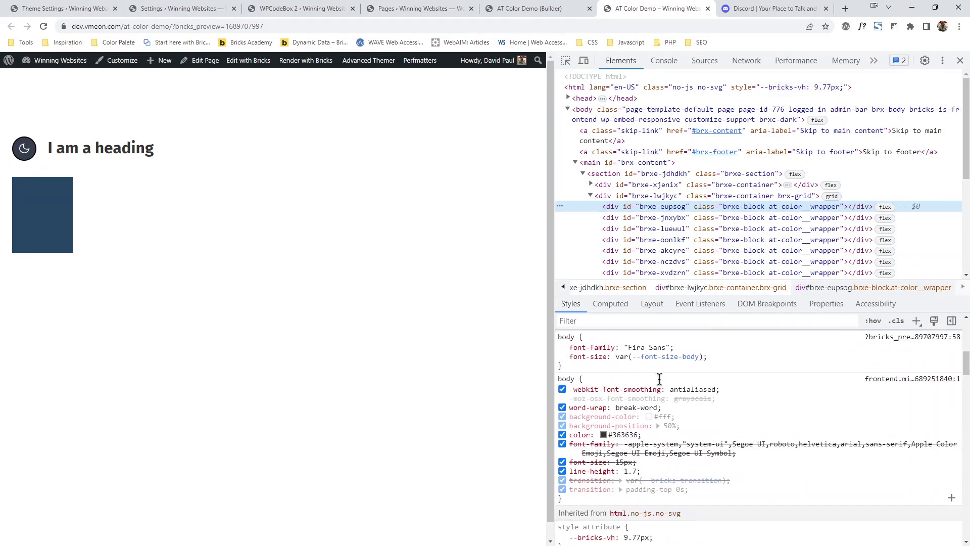
{"action": "scroll", "coordinate": [662, 388], "scroll_direction": "down", "scroll_amount": 3}
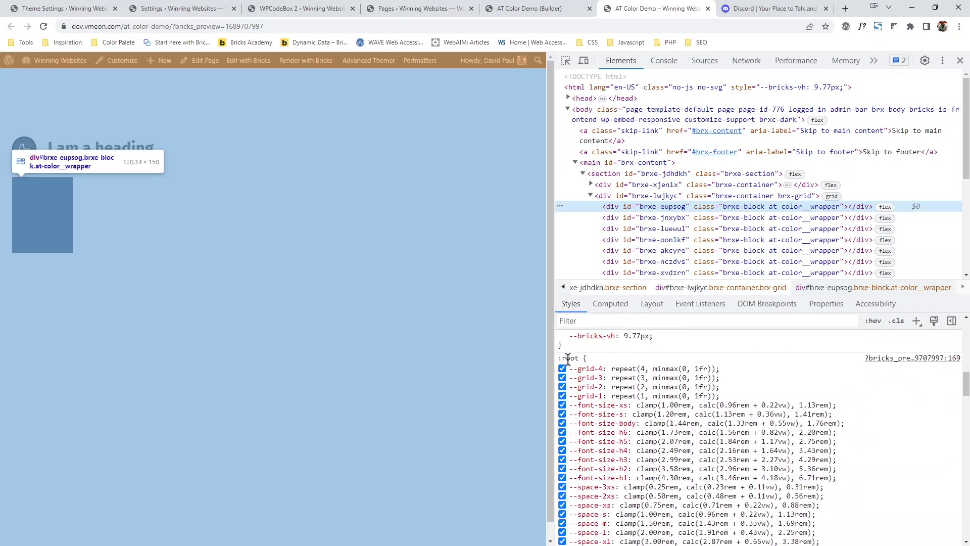
{"action": "scroll", "coordinate": [632, 374], "scroll_direction": "down", "scroll_amount": 5}
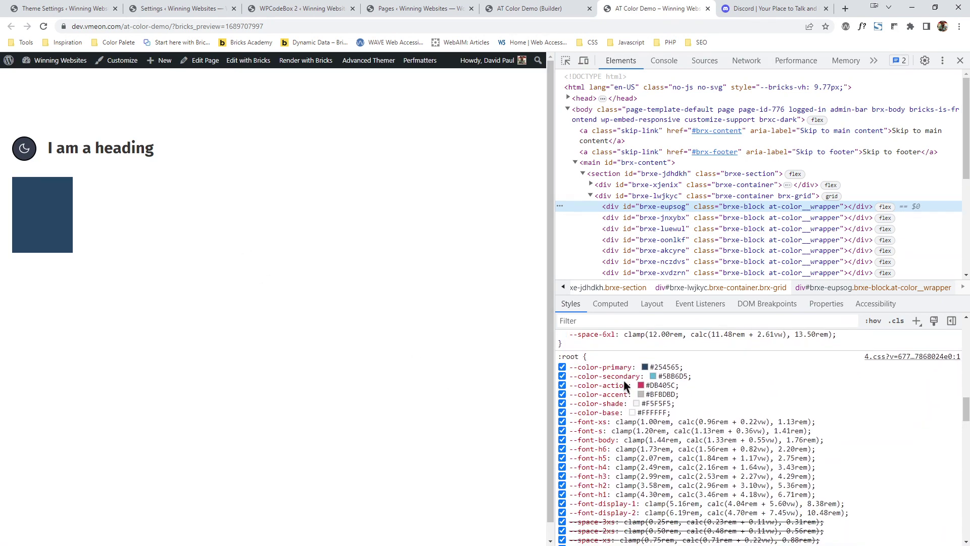
{"action": "scroll", "coordinate": [651, 397], "scroll_direction": "down", "scroll_amount": 5}
Step: Delete the :root block of grid, font-size and space variables from WPCodeBox's Global snippet in the Later folder, and save the snippet
{"action": "left_click", "coordinate": [475, 7]}
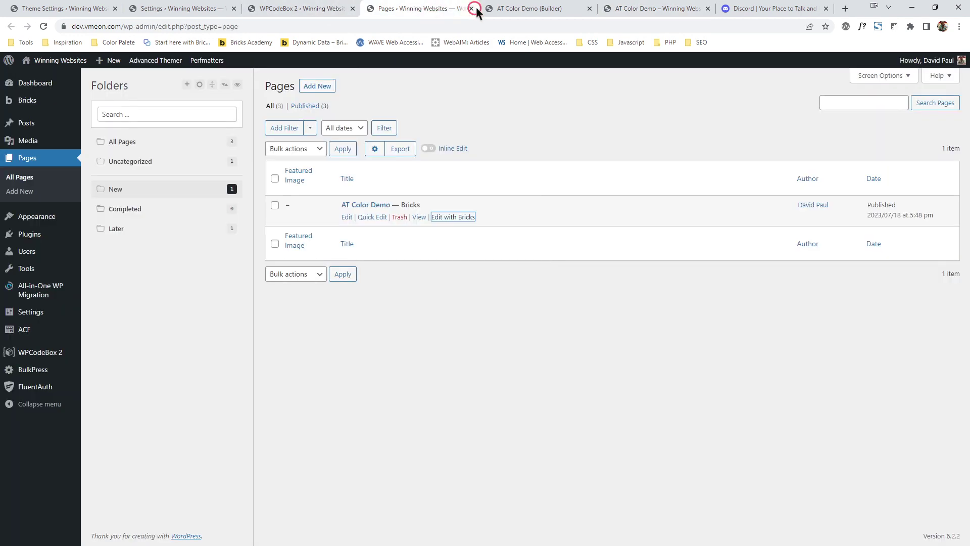
{"action": "left_click", "coordinate": [486, 8]}
{"action": "left_click", "coordinate": [459, 6]}
{"action": "left_click", "coordinate": [298, 8]}
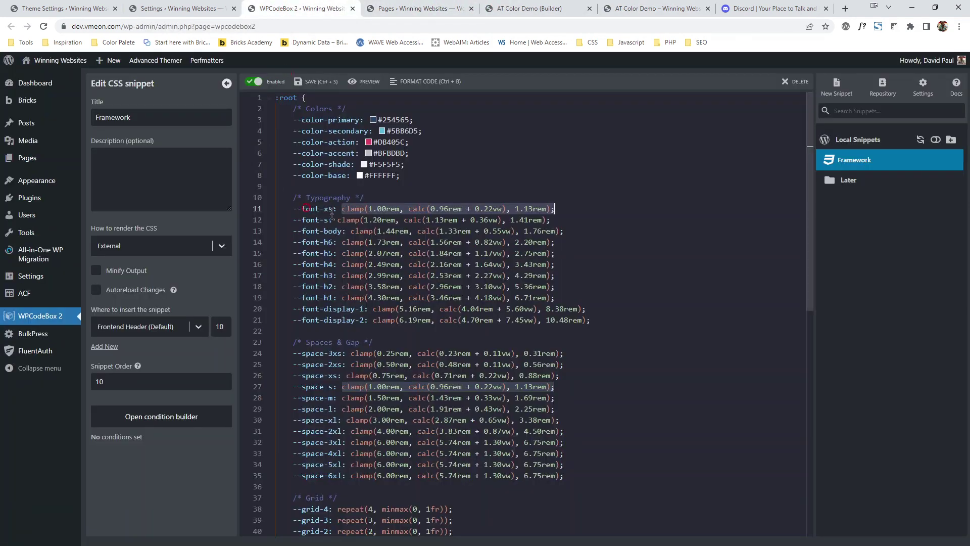
{"action": "left_click", "coordinate": [884, 182]}
{"action": "left_click", "coordinate": [859, 201]}
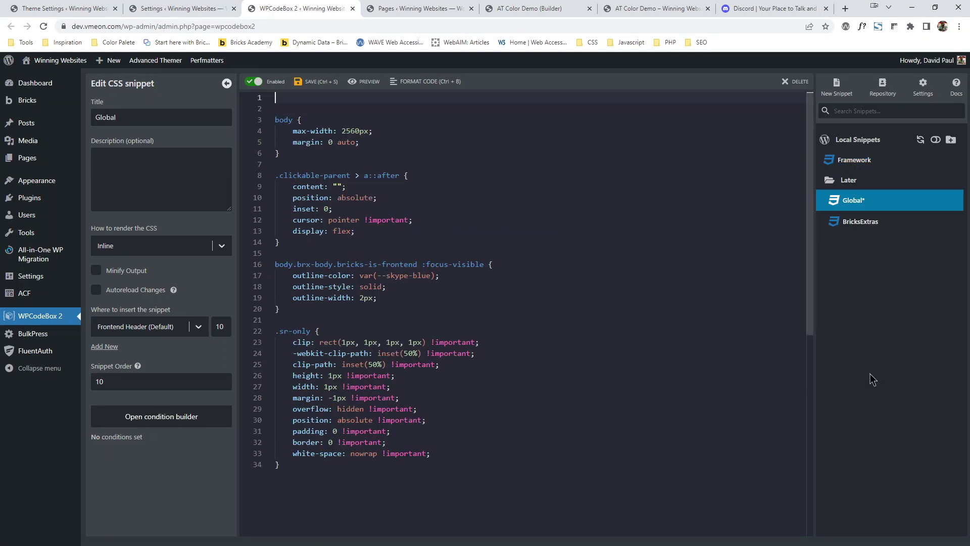
{"action": "key", "text": "ctrl+v"}
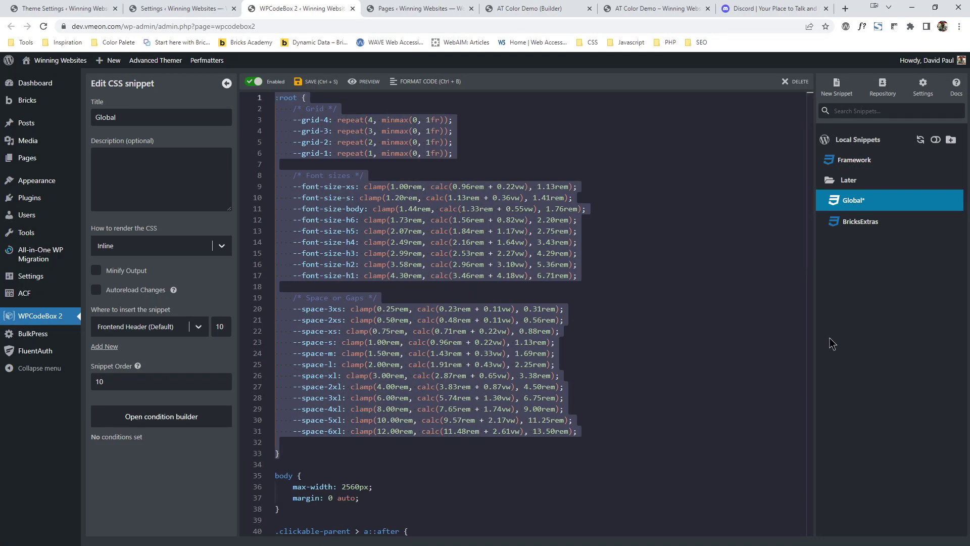
{"action": "key", "text": "BackSpace"}
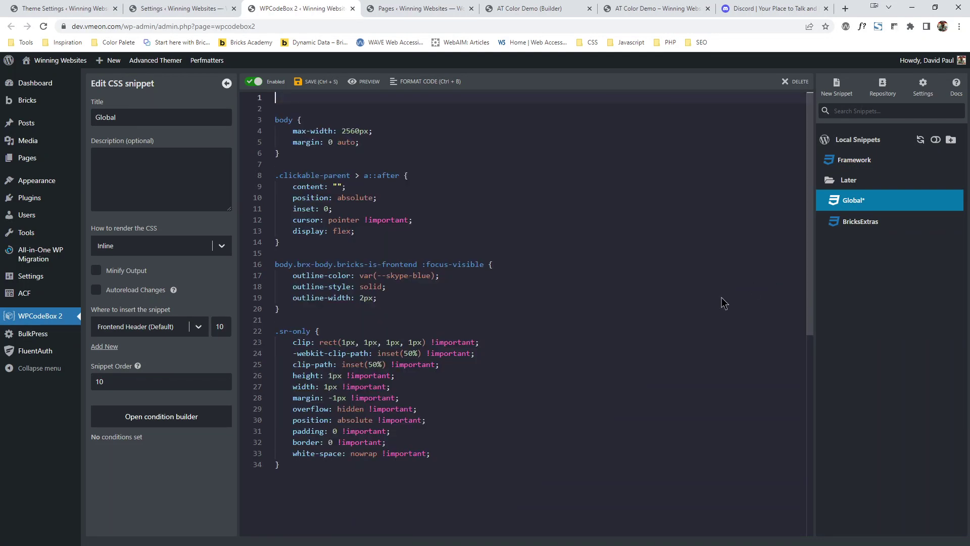
{"action": "left_click", "coordinate": [316, 83]}
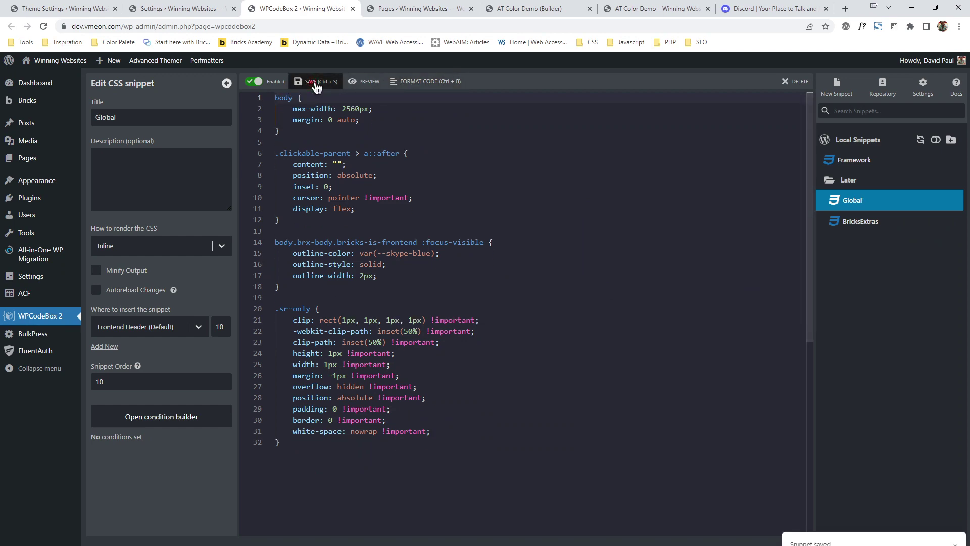
Step: Reload the front-end AT Color Demo page and check the :root variables inherited by the blue block
{"action": "left_click", "coordinate": [658, 8]}
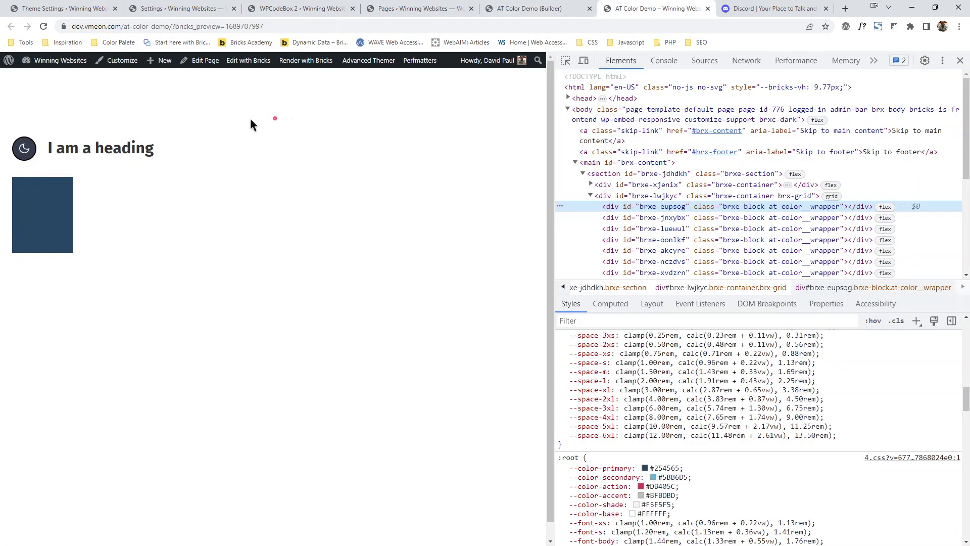
{"action": "left_click", "coordinate": [43, 26]}
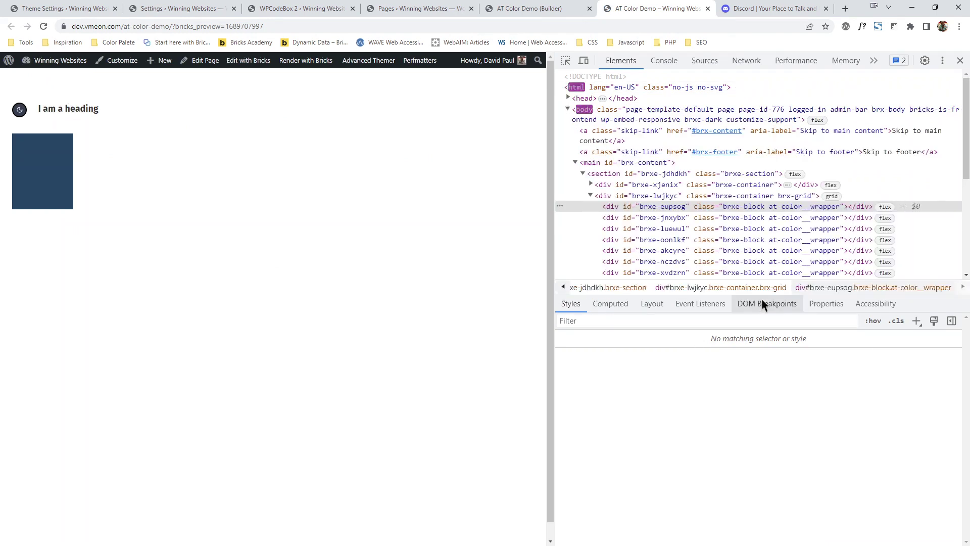
{"action": "left_click_drag", "start_coordinate": [879, 287], "coordinate": [879, 153]}
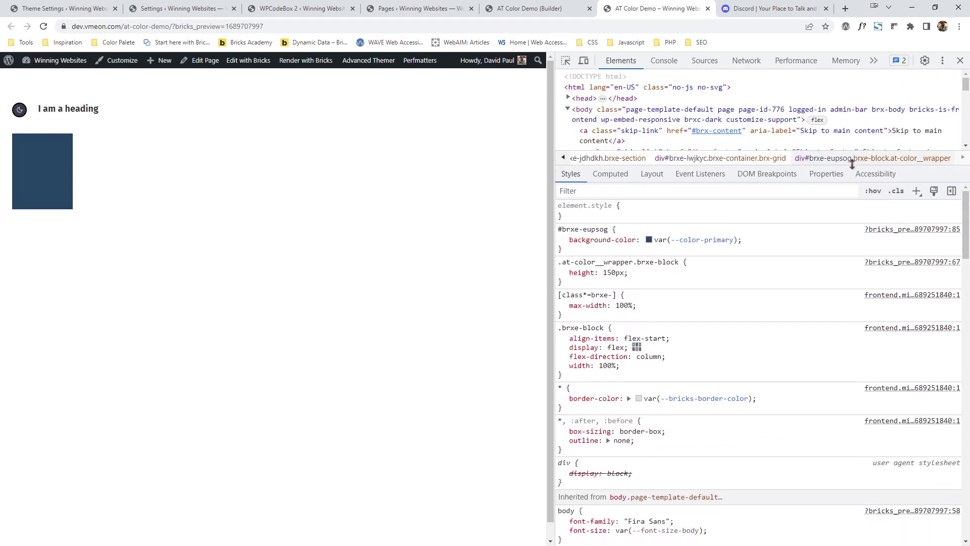
{"action": "scroll", "coordinate": [637, 295], "scroll_direction": "down", "scroll_amount": 8}
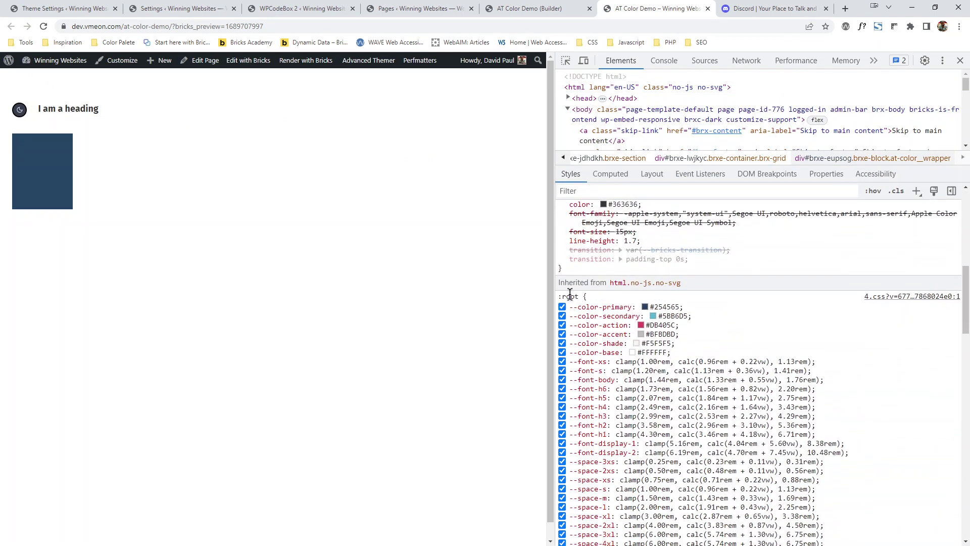
Step: Open the source stylesheet of the :root rule and review its full list of framework variables
{"action": "left_click", "coordinate": [921, 297]}
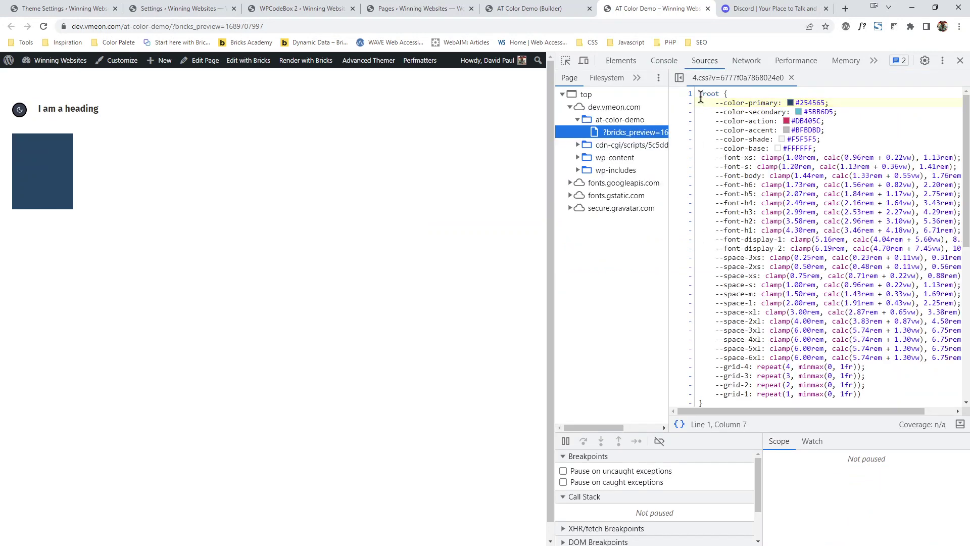
{"action": "left_click", "coordinate": [700, 96]}
{"action": "scroll", "coordinate": [745, 196], "scroll_direction": "down", "scroll_amount": 5}
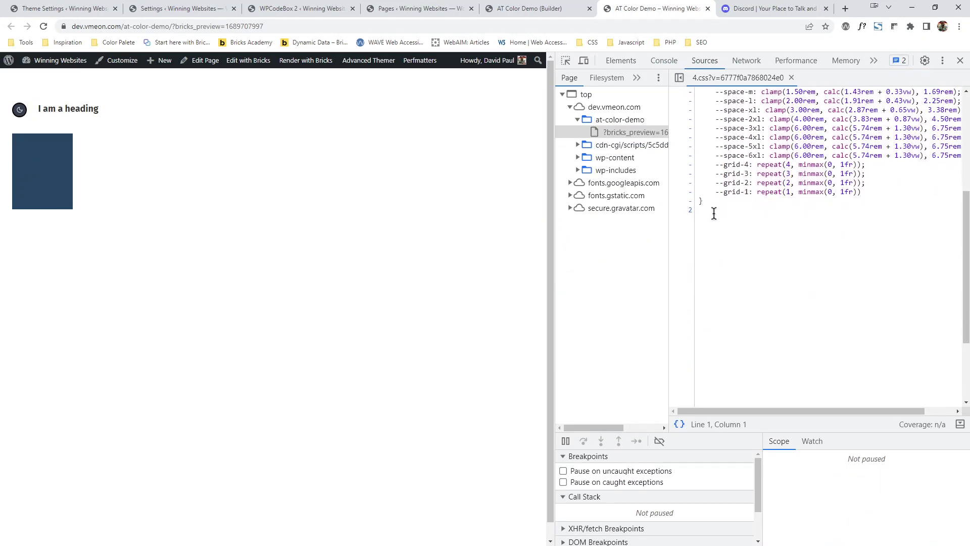
{"action": "key", "text": "ctrl+a"}
{"action": "scroll", "coordinate": [753, 258], "scroll_direction": "up", "scroll_amount": 5}
{"action": "scroll", "coordinate": [758, 212], "scroll_direction": "down", "scroll_amount": 2}
{"action": "scroll", "coordinate": [762, 170], "scroll_direction": "up", "scroll_amount": 2}
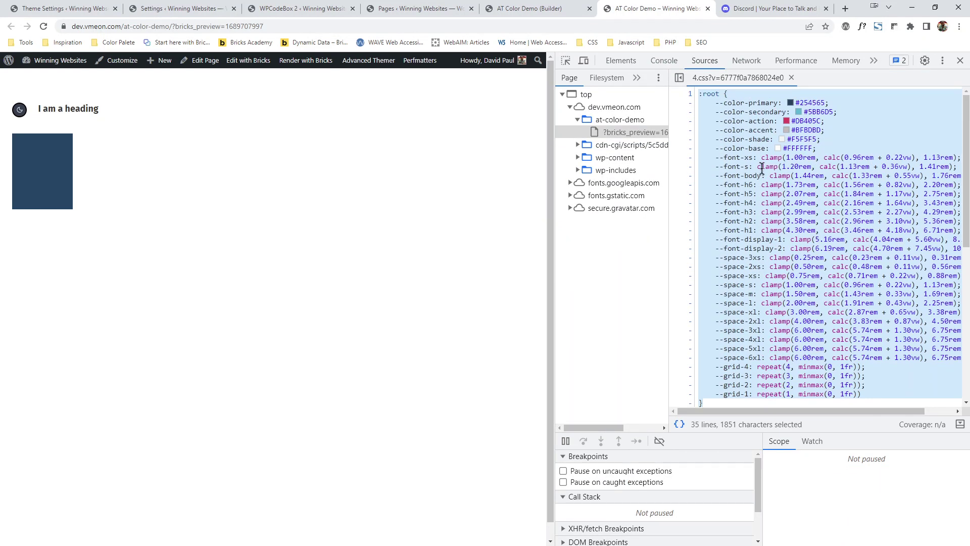
{"action": "left_click", "coordinate": [874, 137]}
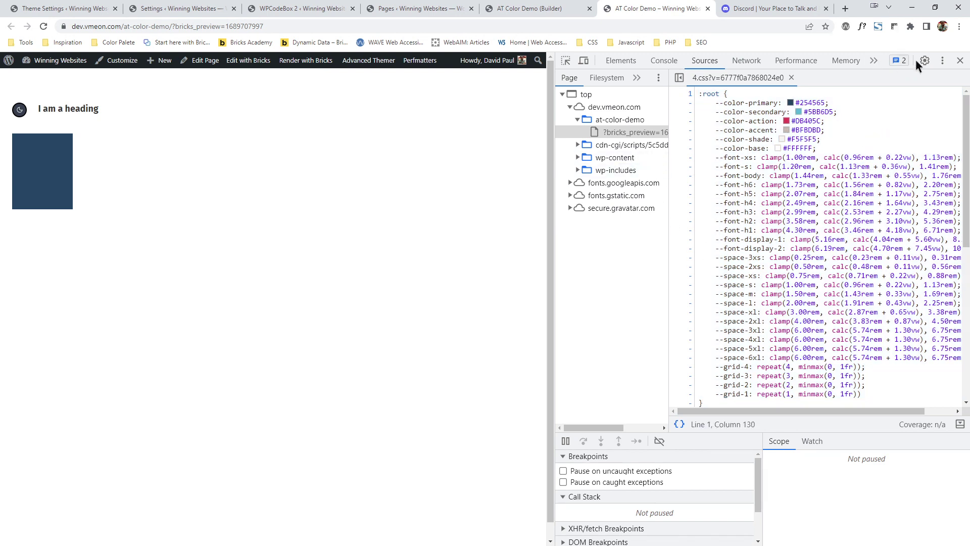
Step: Close the developer tools and test the dark mode toggle beside the heading
{"action": "left_click", "coordinate": [959, 61]}
{"action": "left_click", "coordinate": [127, 112]}
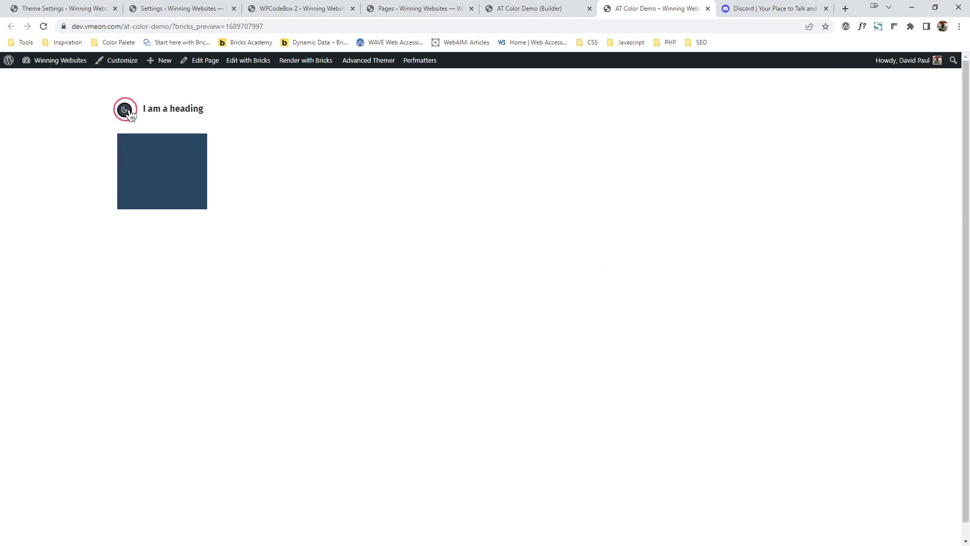
{"action": "left_click", "coordinate": [129, 117]}
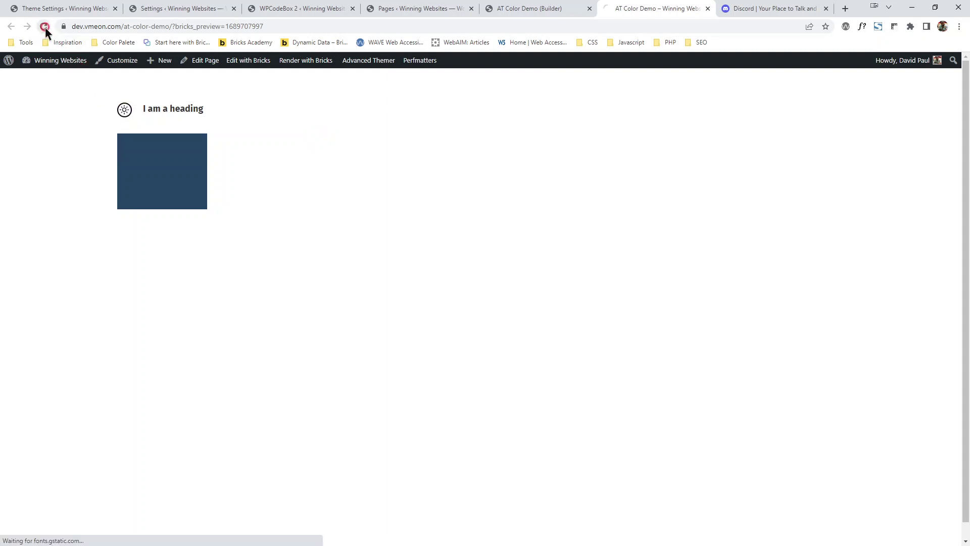
Step: Inspect the dark mode toggle's sun icon and switch the mode repeatedly while checking the body element's classes
{"action": "right_click", "coordinate": [124, 107]}
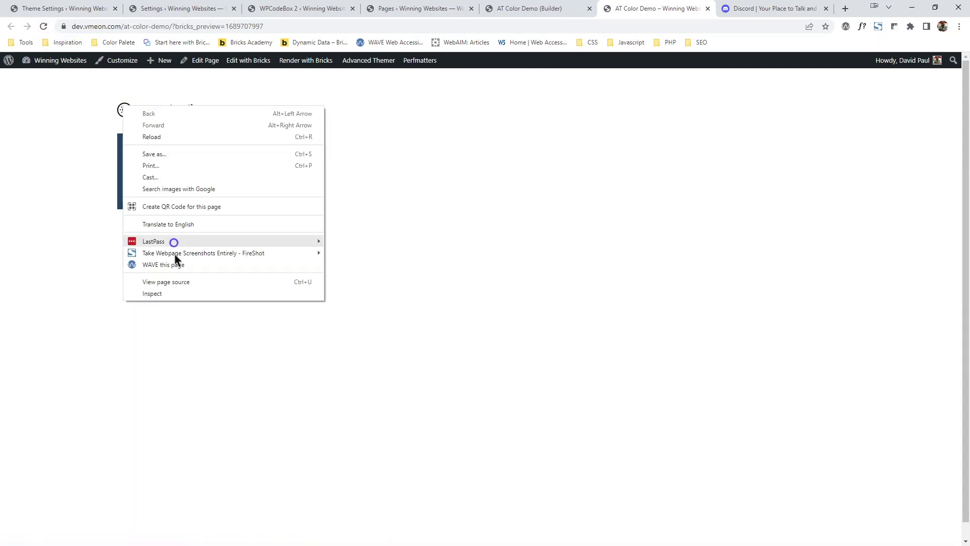
{"action": "left_click", "coordinate": [152, 294]}
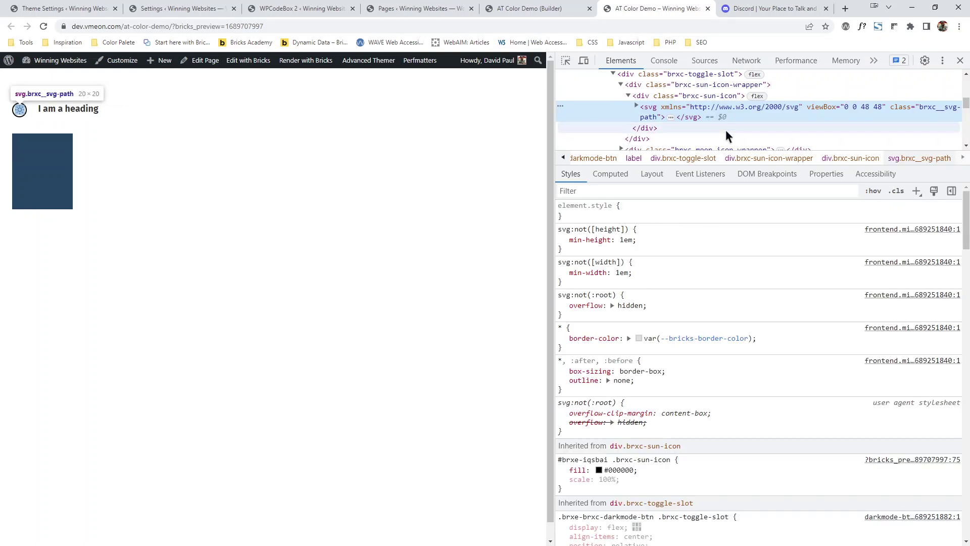
{"action": "scroll", "coordinate": [677, 248], "scroll_direction": "down", "scroll_amount": 3}
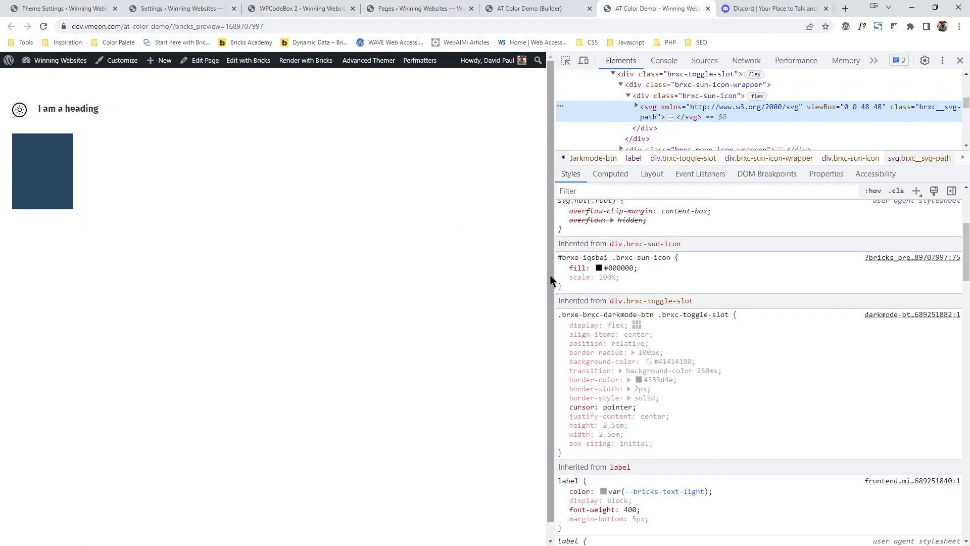
{"action": "left_click", "coordinate": [19, 112]}
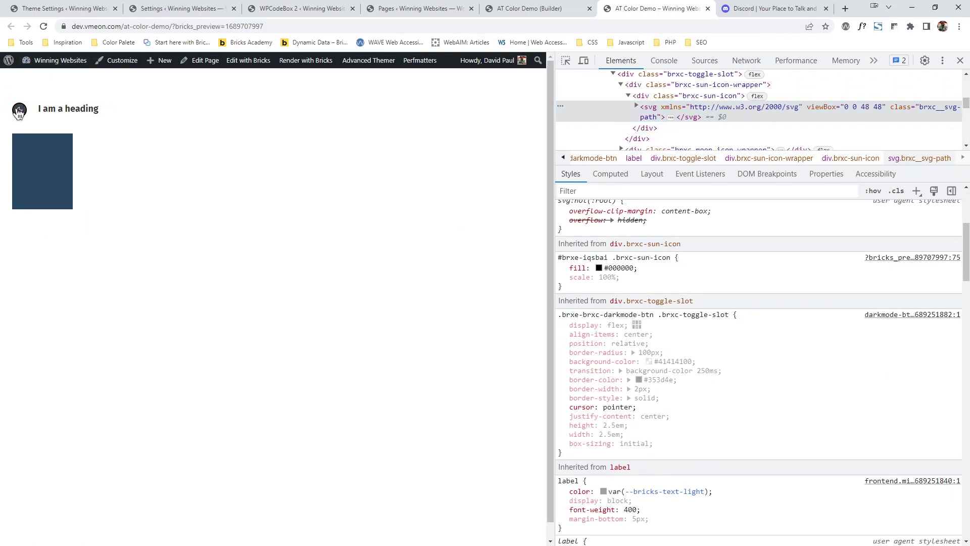
{"action": "left_click", "coordinate": [18, 112]}
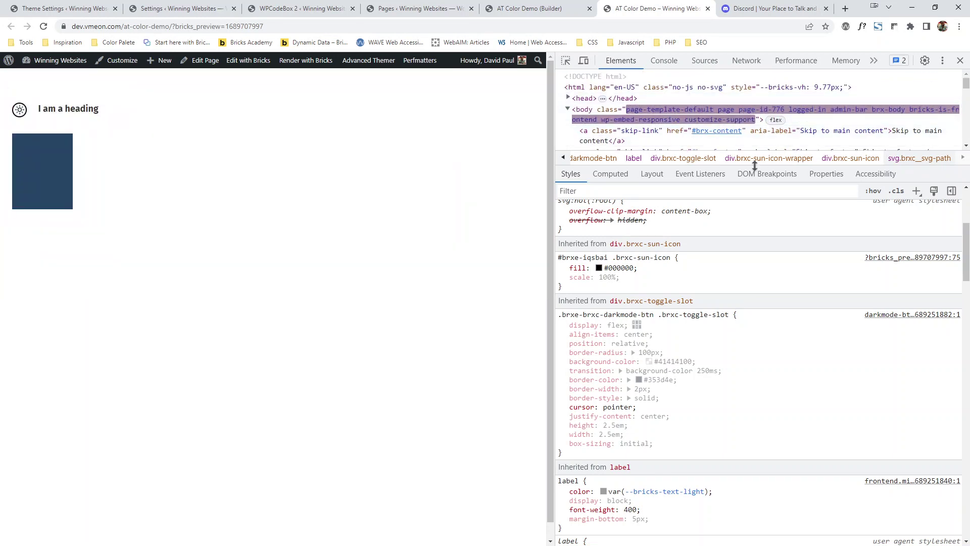
{"action": "left_click_drag", "start_coordinate": [753, 151], "coordinate": [733, 342]}
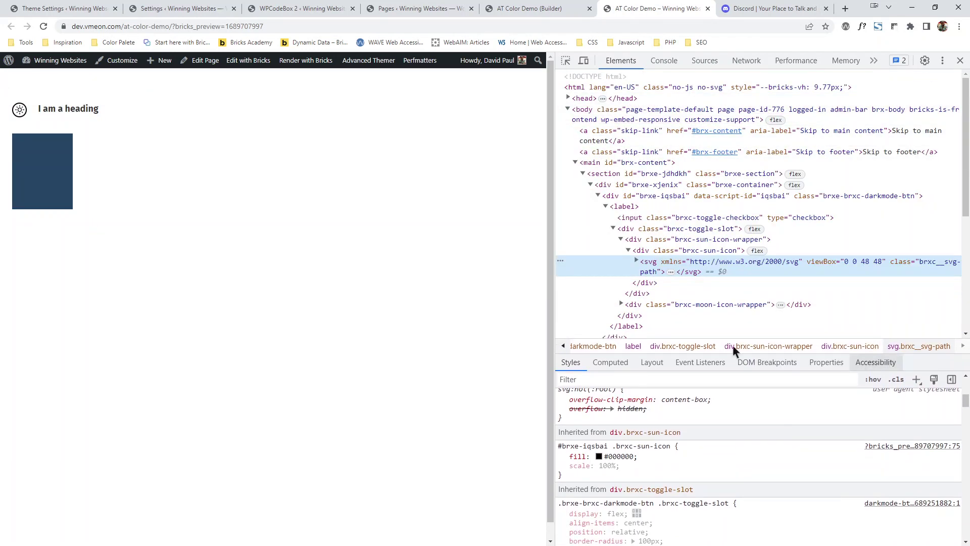
{"action": "left_click", "coordinate": [20, 111]}
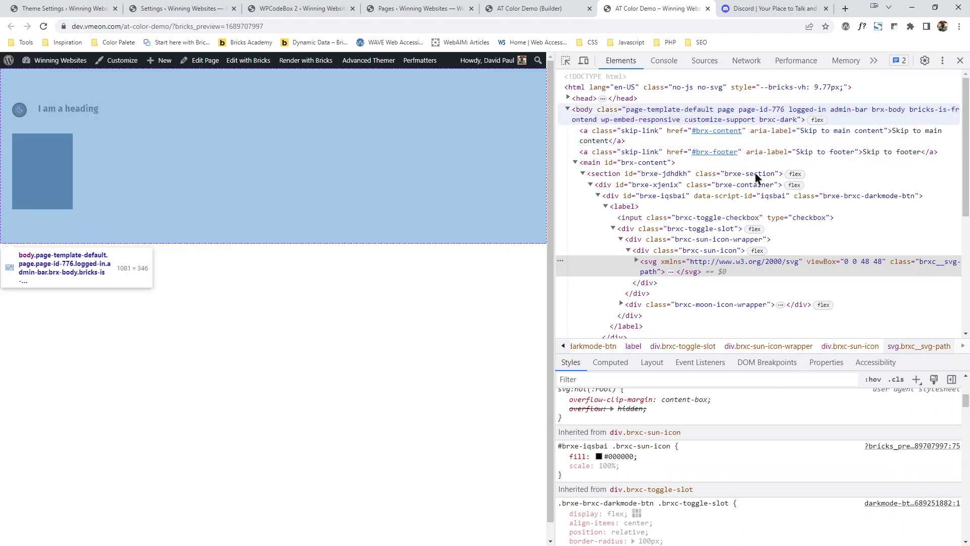
Step: Examine the toggle icon's inherited styles in dark mode, from the icon rules through the :root variables to the html rules
{"action": "scroll", "coordinate": [695, 409], "scroll_direction": "down", "scroll_amount": 1}
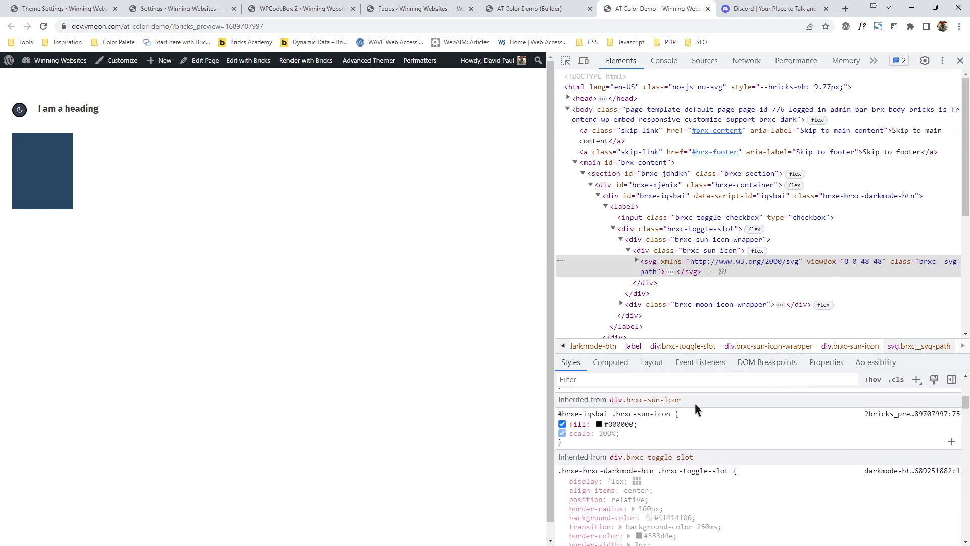
{"action": "scroll", "coordinate": [695, 410], "scroll_direction": "up", "scroll_amount": 3}
{"action": "left_click_drag", "start_coordinate": [907, 353], "coordinate": [879, 174]}
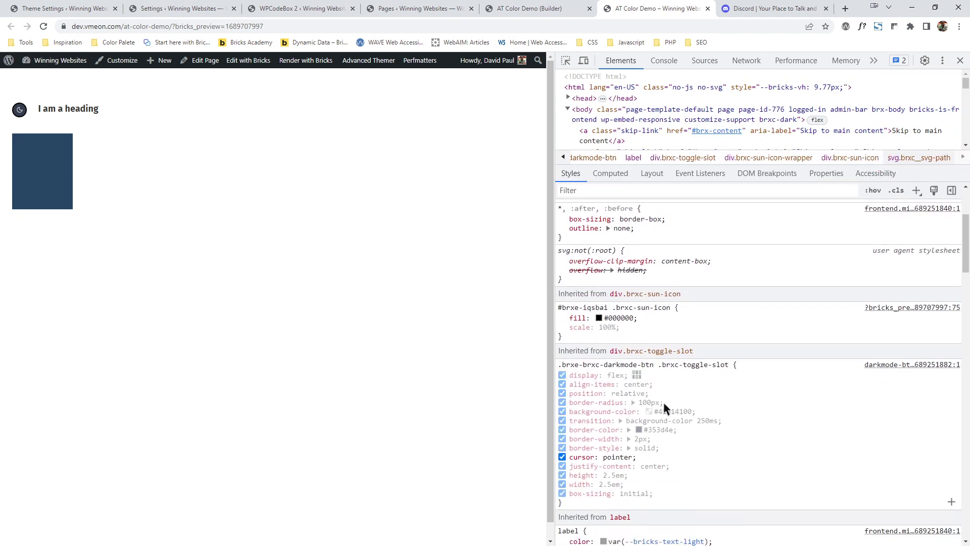
{"action": "scroll", "coordinate": [696, 348], "scroll_direction": "down", "scroll_amount": 6}
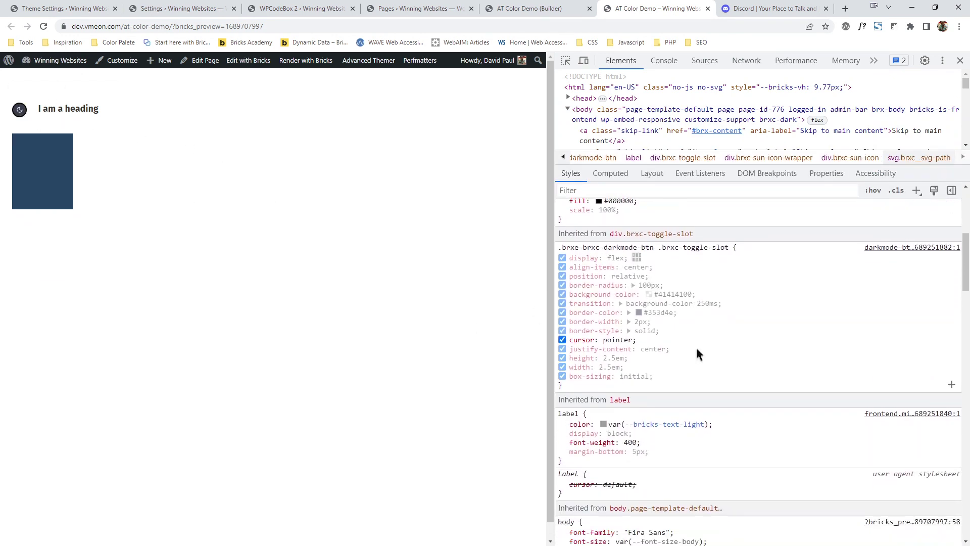
{"action": "scroll", "coordinate": [619, 308], "scroll_direction": "down", "scroll_amount": 10}
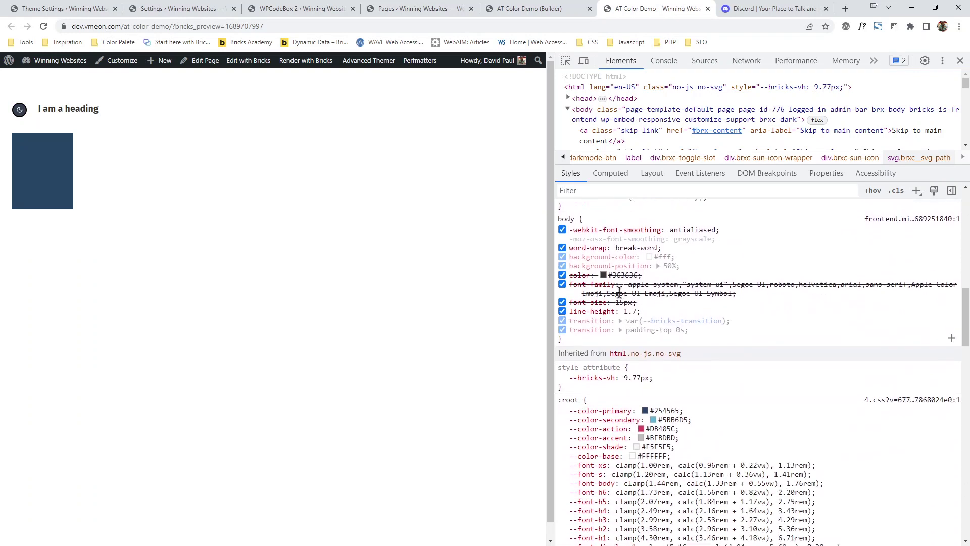
{"action": "scroll", "coordinate": [619, 297], "scroll_direction": "down", "scroll_amount": 12}
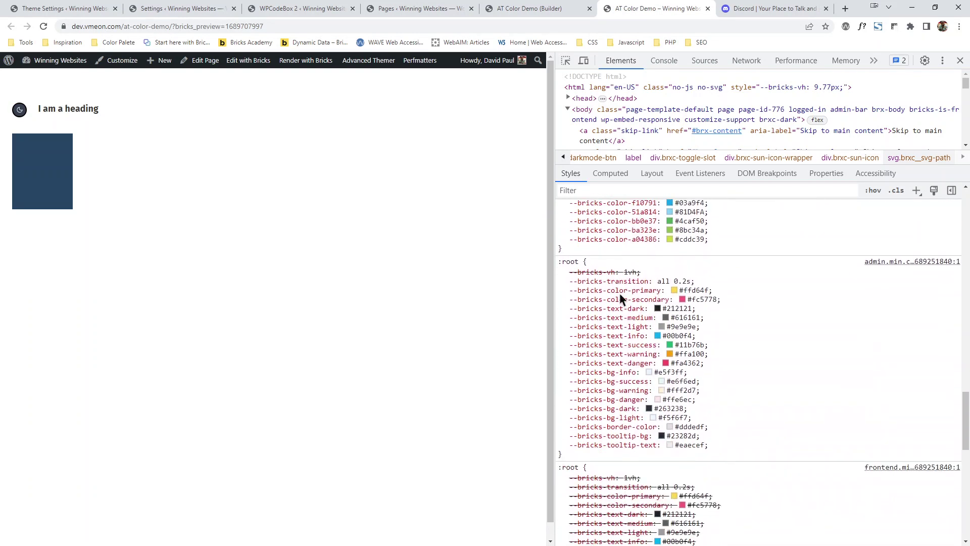
{"action": "scroll", "coordinate": [618, 291], "scroll_direction": "down", "scroll_amount": 4}
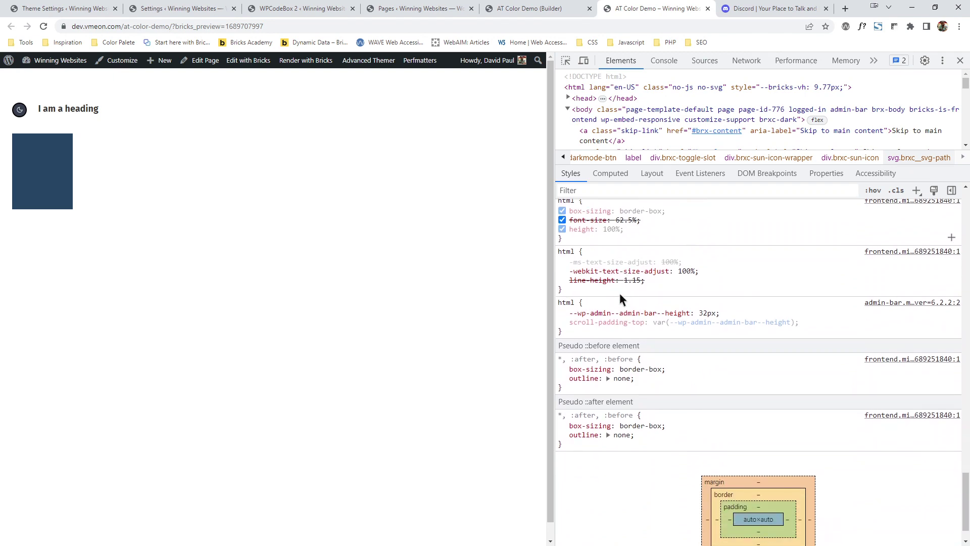
Step: Review the :root variables inherited by the toggle icon and test the dark mode toggle beside the heading with developer tools closed
{"action": "scroll", "coordinate": [619, 291], "scroll_direction": "up", "scroll_amount": 4}
{"action": "scroll", "coordinate": [712, 313], "scroll_direction": "up", "scroll_amount": 6}
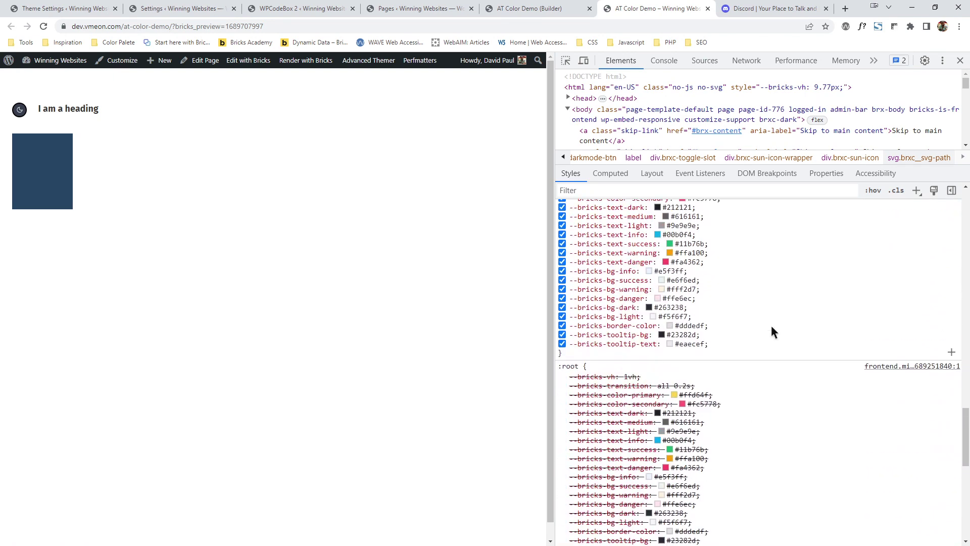
{"action": "scroll", "coordinate": [770, 336], "scroll_direction": "up", "scroll_amount": 8}
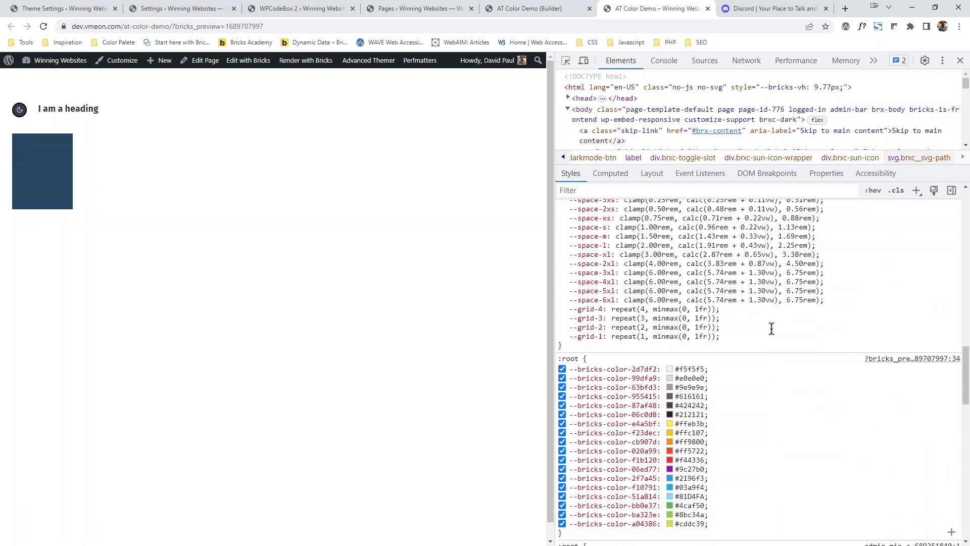
{"action": "scroll", "coordinate": [775, 331], "scroll_direction": "up", "scroll_amount": 1}
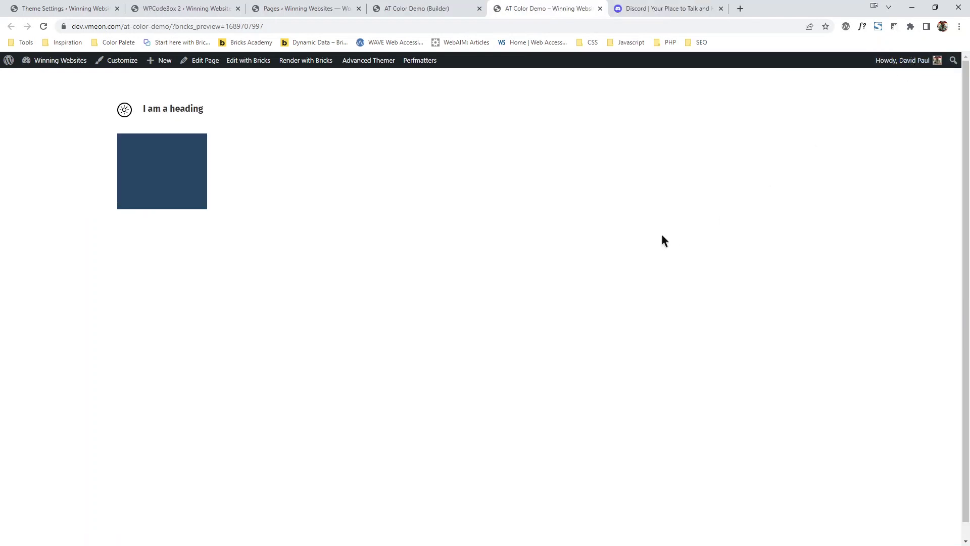
{"action": "left_click", "coordinate": [125, 111]}
{"action": "left_click", "coordinate": [125, 112]}
Step: Switch to WPCodeBox, save the Framework snippet and add an empty body.brxc-dark rule below the :root rule
{"action": "left_click", "coordinate": [170, 6]}
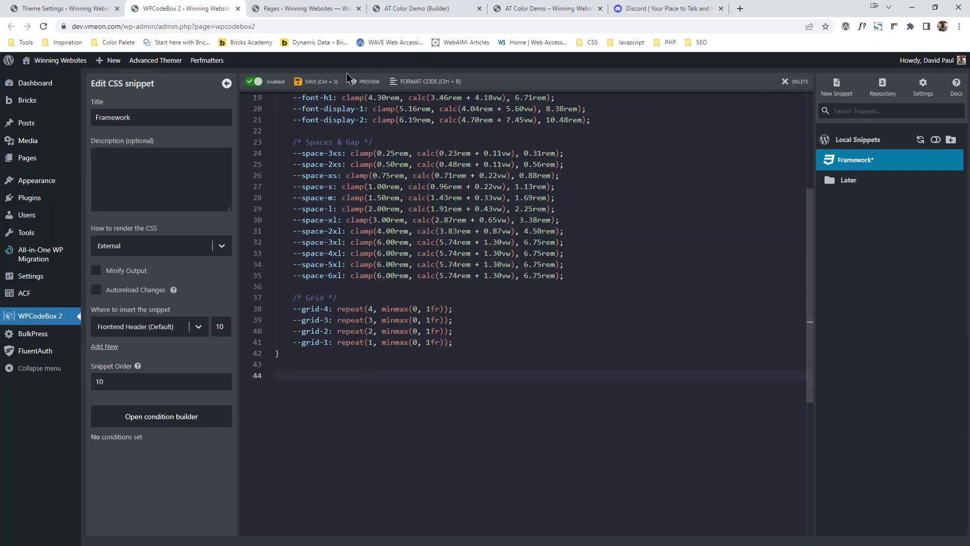
{"action": "left_click", "coordinate": [304, 81]}
{"action": "scroll", "coordinate": [560, 223], "scroll_direction": "up", "scroll_amount": 5}
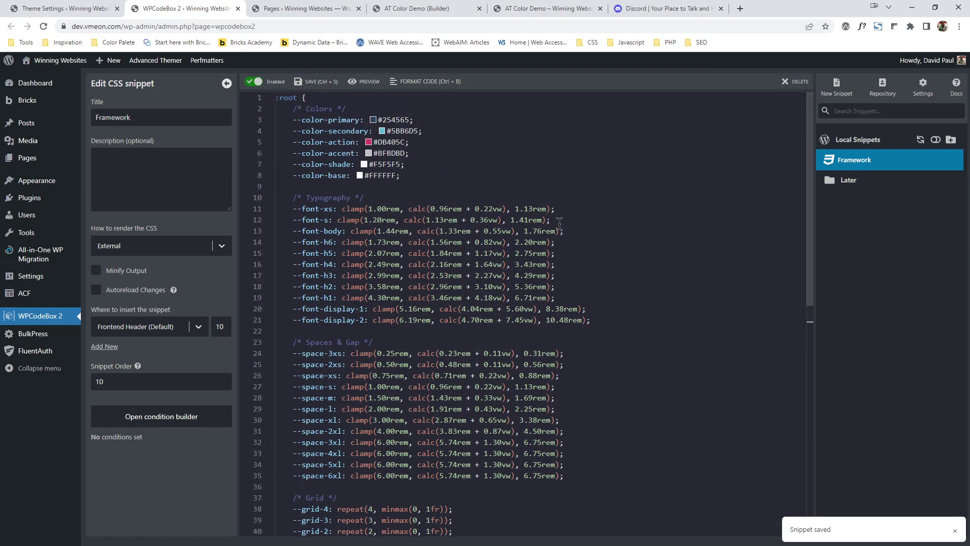
{"action": "left_click", "coordinate": [414, 173]}
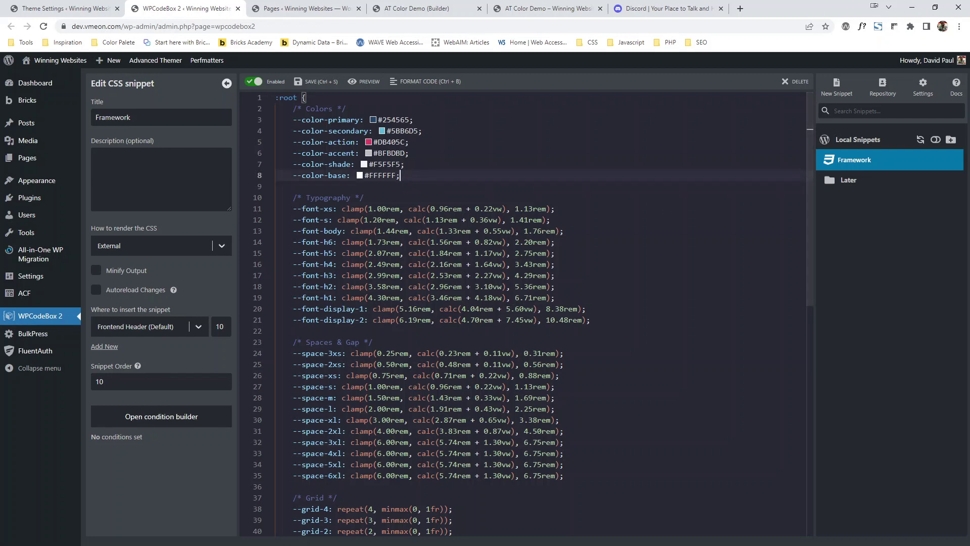
{"action": "scroll", "coordinate": [417, 343], "scroll_direction": "down", "scroll_amount": 5}
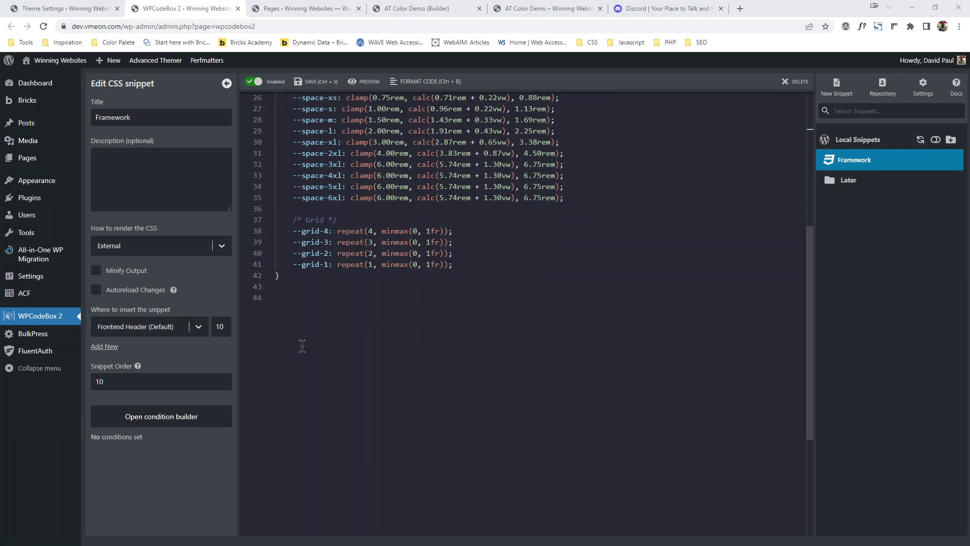
{"action": "left_click", "coordinate": [314, 298]}
{"action": "type", "text": "body.brxc-dark {"}
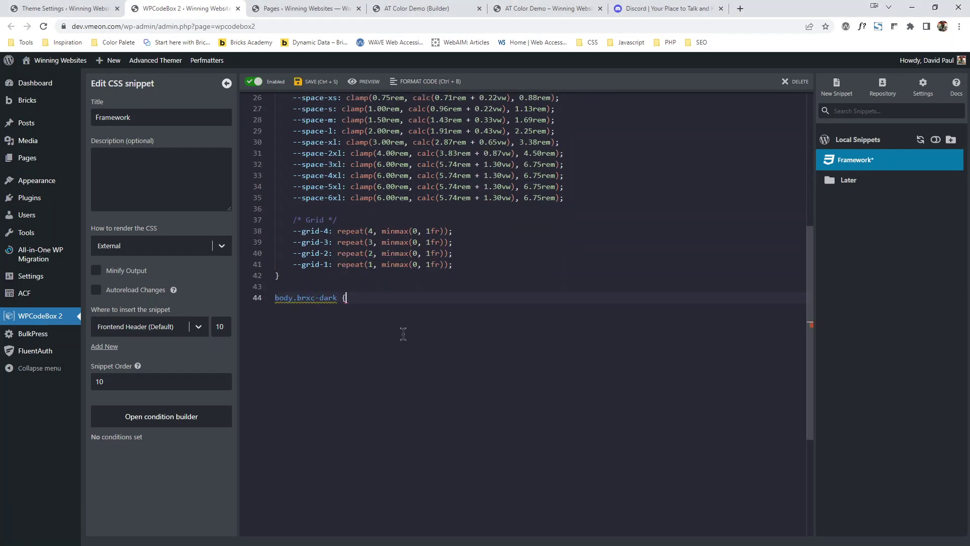
{"action": "key", "text": "Return"}
{"action": "key", "text": "Return"}
Step: Copy the six color variables, --color-primary through --color-base, from the :root rule into the body.brxc-dark rule
{"action": "scroll", "coordinate": [303, 309], "scroll_direction": "up", "scroll_amount": 6}
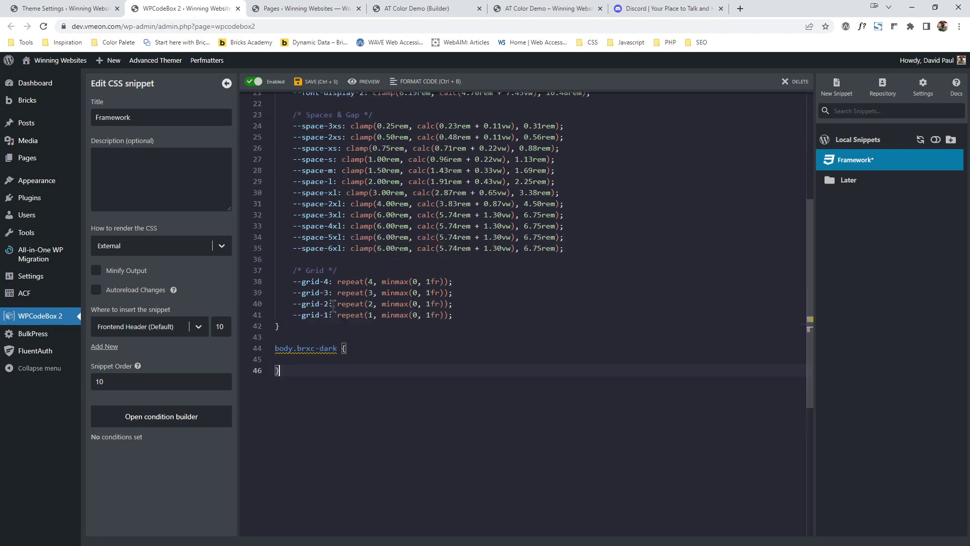
{"action": "left_click_drag", "start_coordinate": [405, 175], "coordinate": [261, 121]}
{"action": "key", "text": "ctrl+c"}
{"action": "scroll", "coordinate": [404, 278], "scroll_direction": "down", "scroll_amount": 5}
{"action": "left_click", "coordinate": [289, 361]}
{"action": "key", "text": "ctrl+v"}
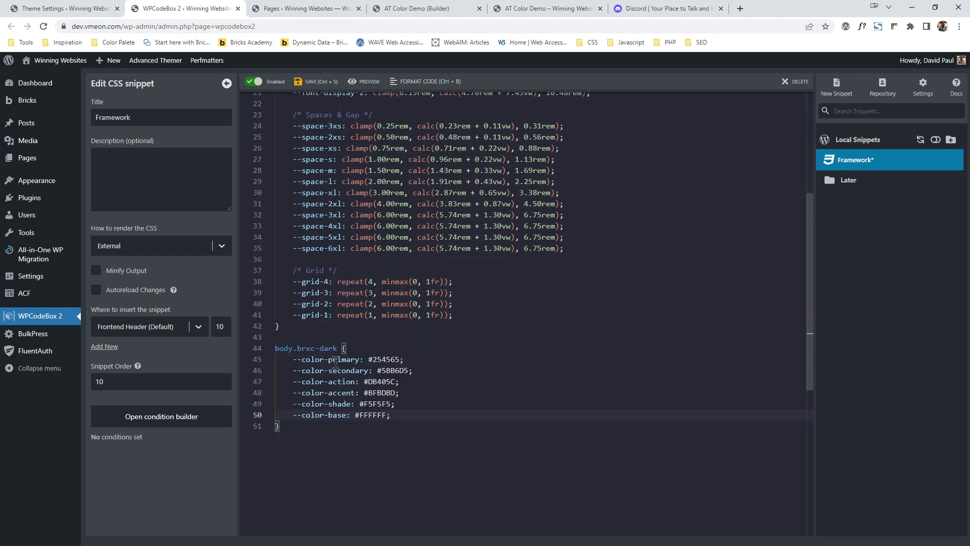
Step: In the body.brxc-dark rule, set --color-primary to red, --color-secondary to yellow and --color-action to green
{"action": "double_click", "coordinate": [409, 359]}
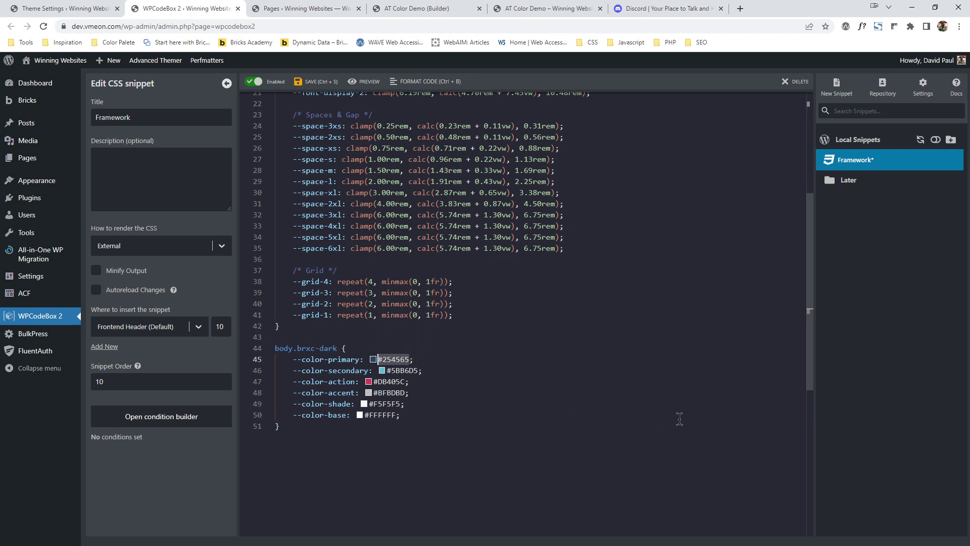
{"action": "type", "text": "red"}
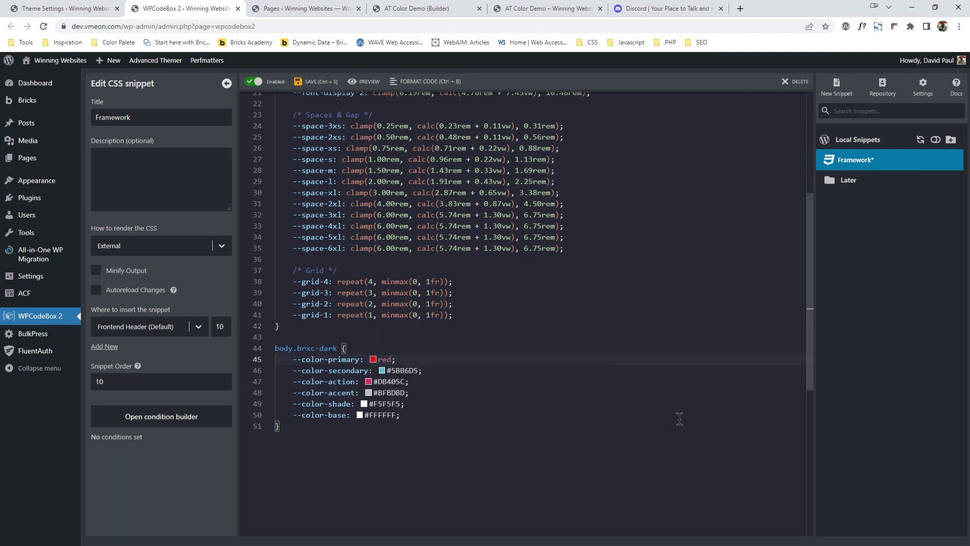
{"action": "left_click_drag", "start_coordinate": [419, 370], "coordinate": [386, 371]}
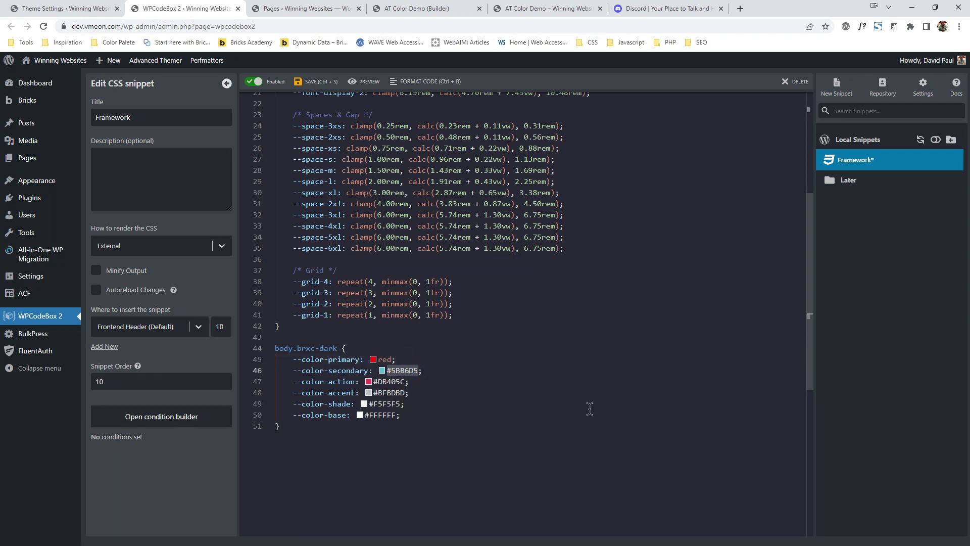
{"action": "type", "text": "yellow"}
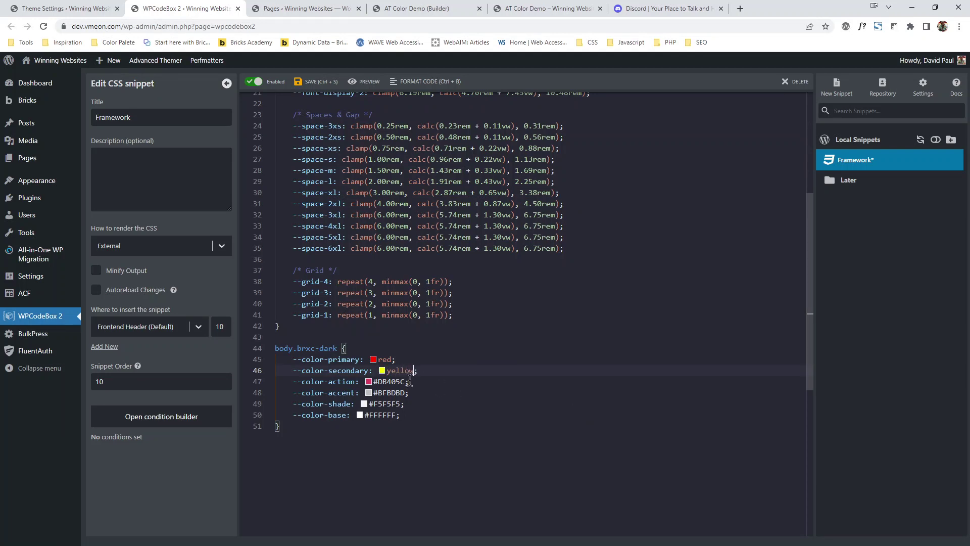
{"action": "left_click_drag", "start_coordinate": [405, 382], "coordinate": [375, 383]}
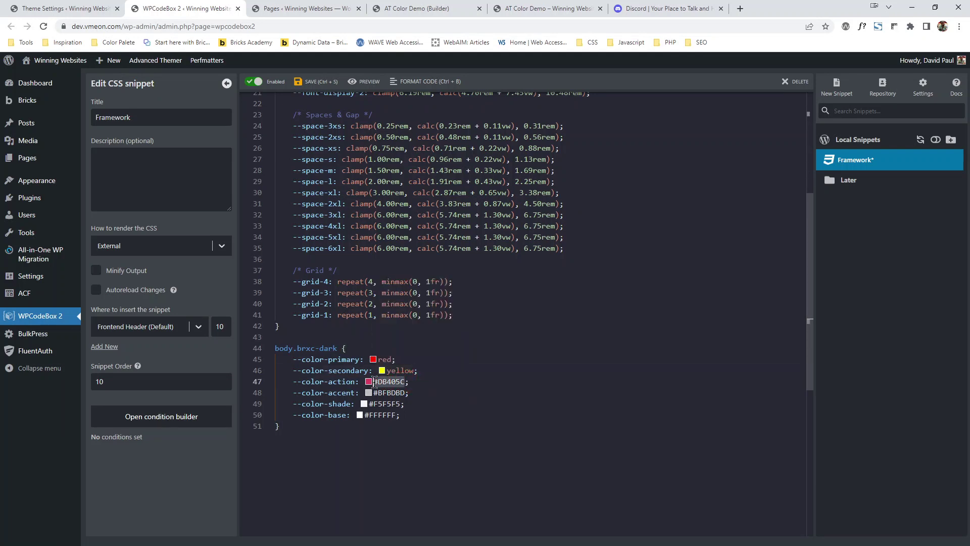
{"action": "type", "text": "green"}
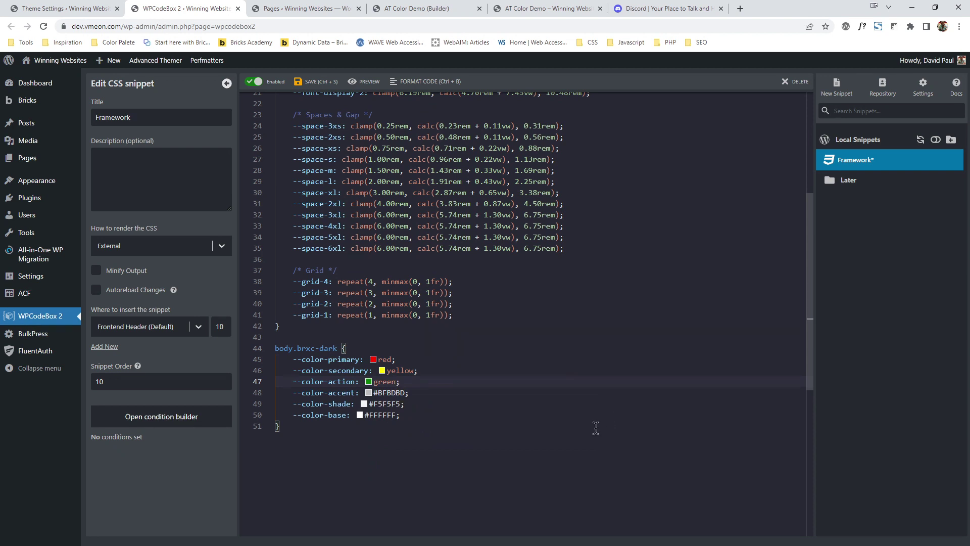
Step: Set the dark rule's --color-accent to violet, --color-shade to magenta and --color-base to cyan, and save the snippet
{"action": "left_click_drag", "start_coordinate": [405, 393], "coordinate": [378, 394]}
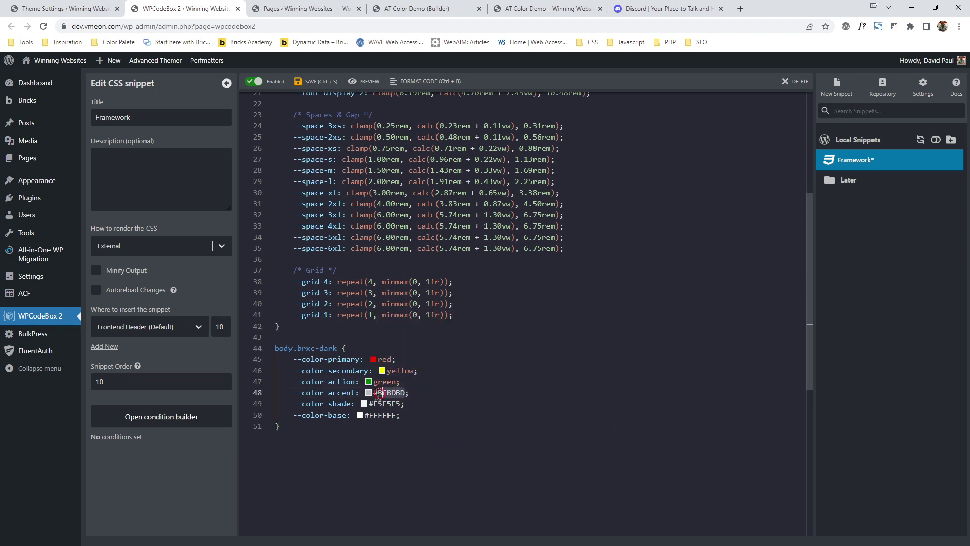
{"action": "type", "text": "violet"}
{"action": "left_click_drag", "start_coordinate": [401, 405], "coordinate": [372, 405]}
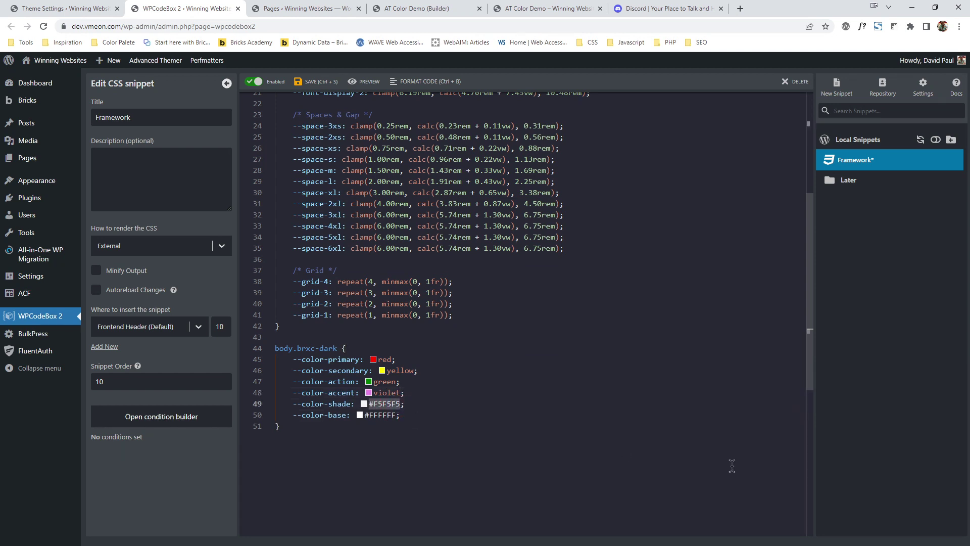
{"action": "type", "text": "magenta"}
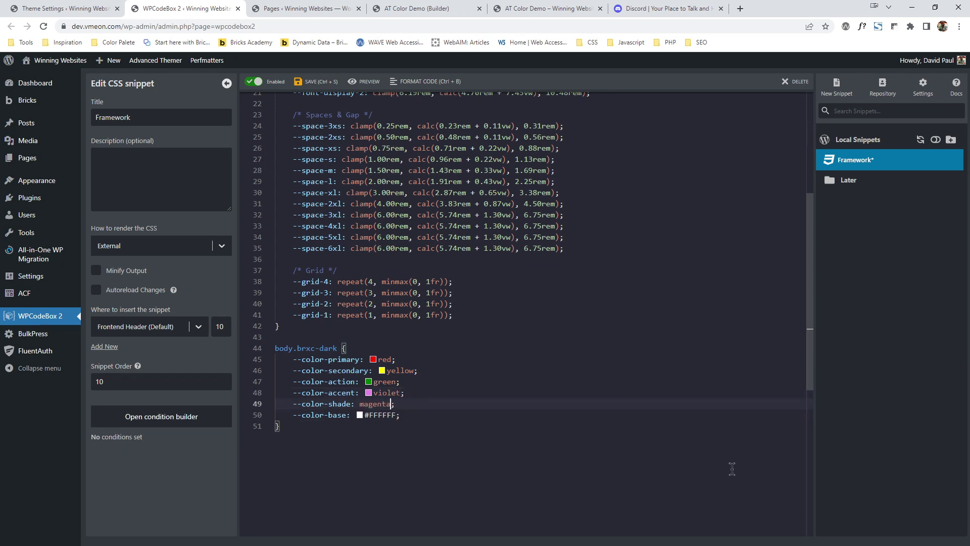
{"action": "left_click_drag", "start_coordinate": [399, 416], "coordinate": [364, 416]}
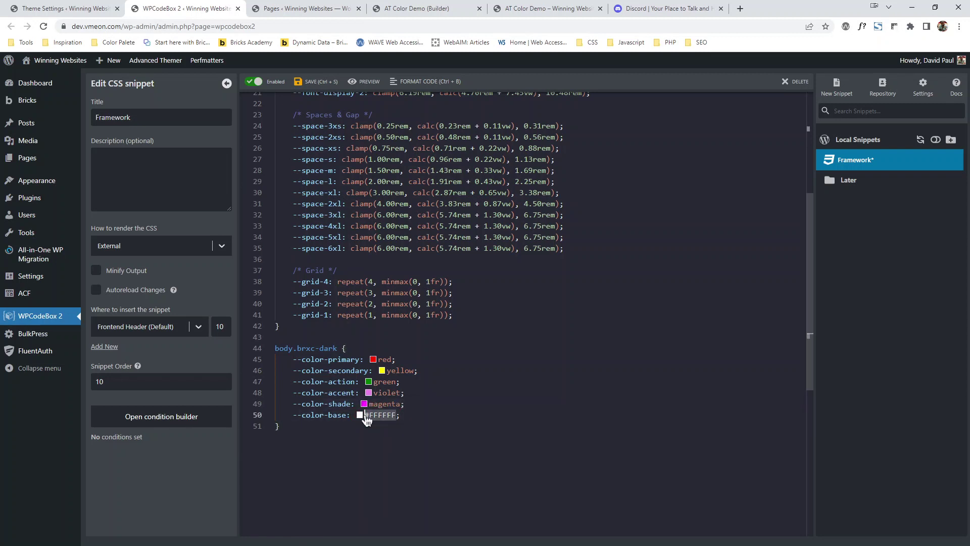
{"action": "type", "text": "cyan"}
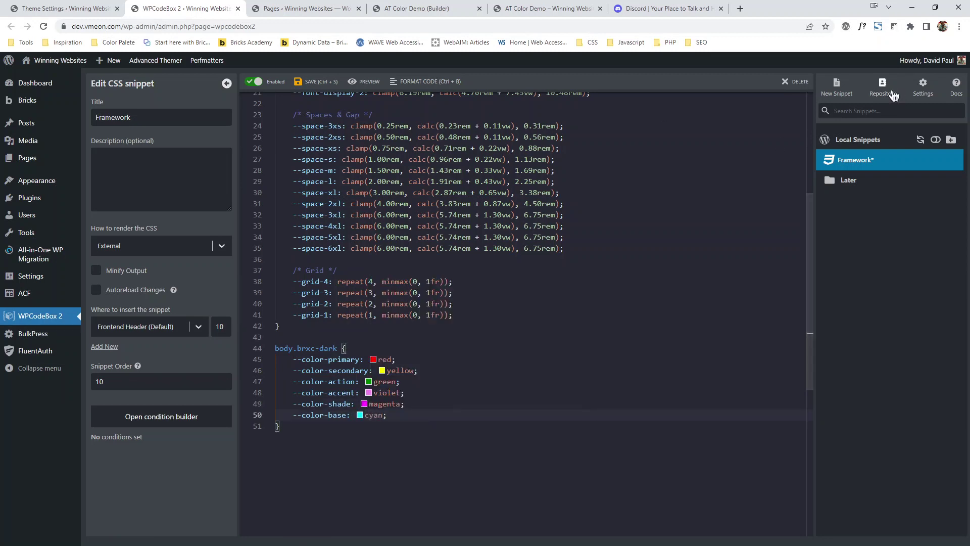
{"action": "left_click", "coordinate": [345, 82]}
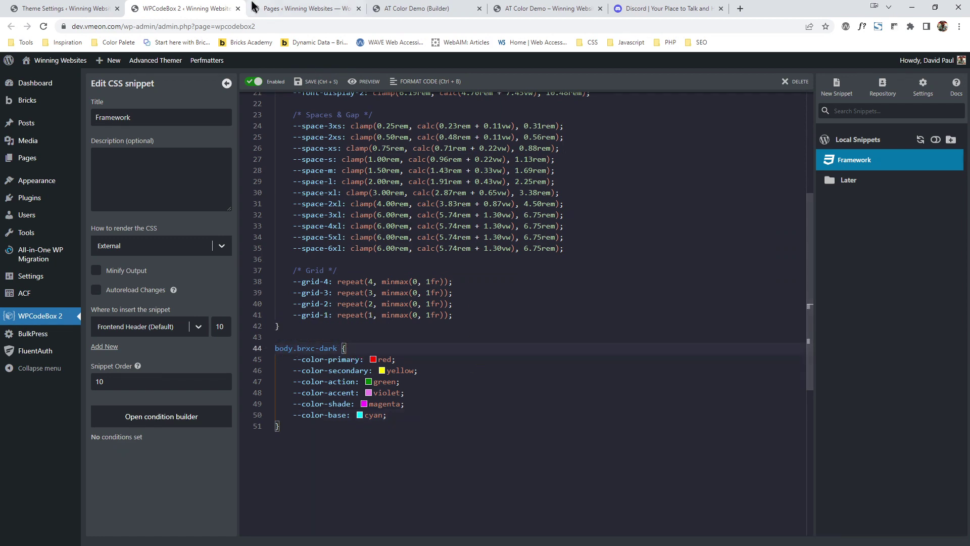
Step: Reload the AT Color Demo page in the Bricks builder and set the second block's background color to var(--color-secondary)
{"action": "left_click", "coordinate": [304, 8]}
{"action": "left_click", "coordinate": [399, 9]}
{"action": "left_click", "coordinate": [43, 27]}
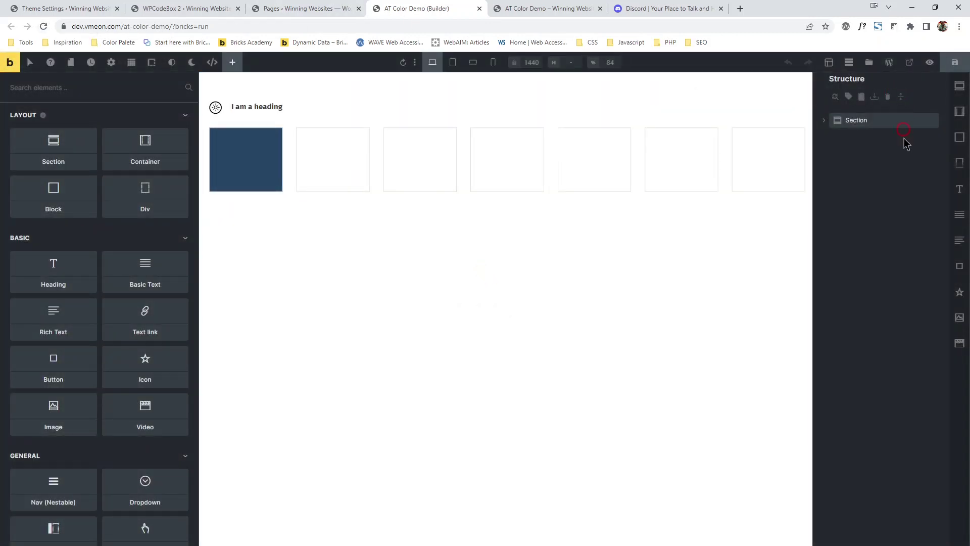
{"action": "left_click", "coordinate": [903, 101]}
{"action": "left_click", "coordinate": [889, 209]}
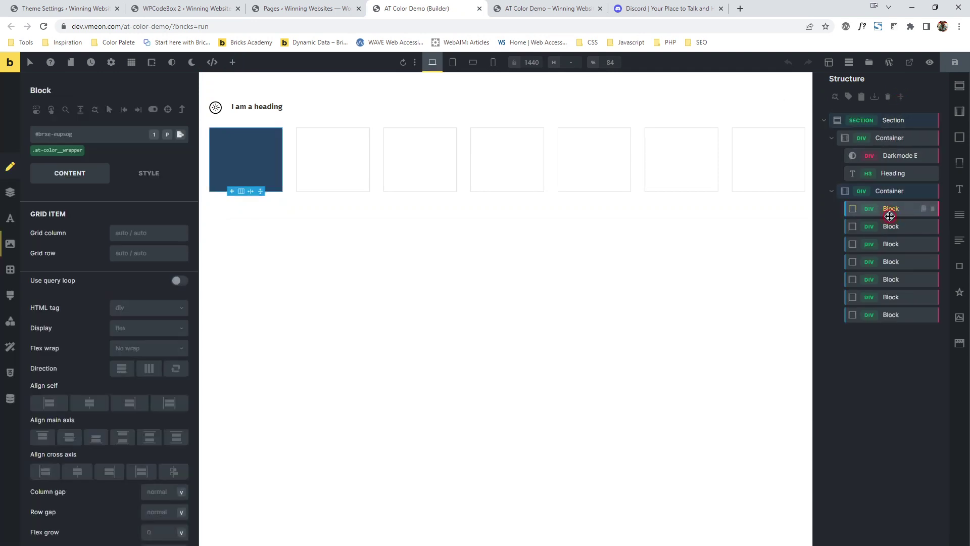
{"action": "left_click", "coordinate": [904, 226]}
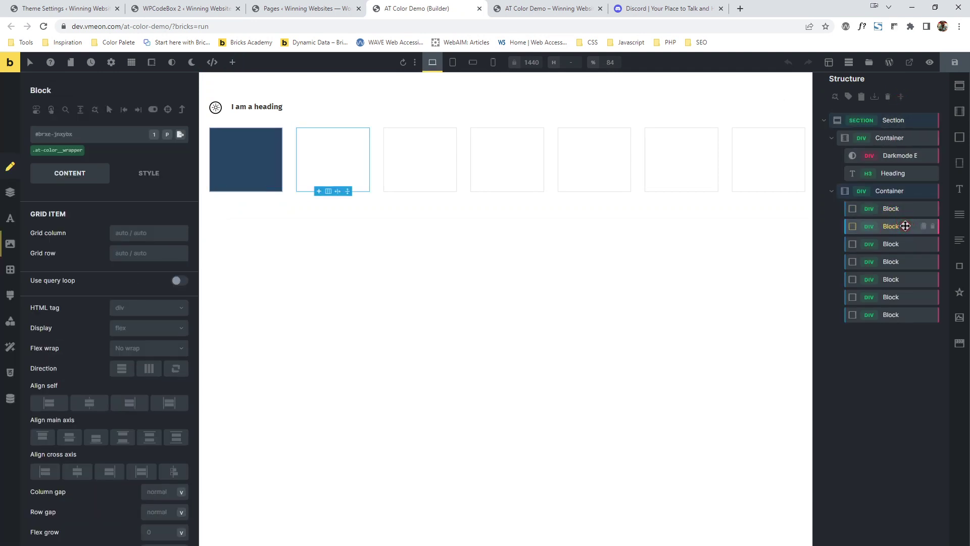
{"action": "left_click", "coordinate": [10, 244]}
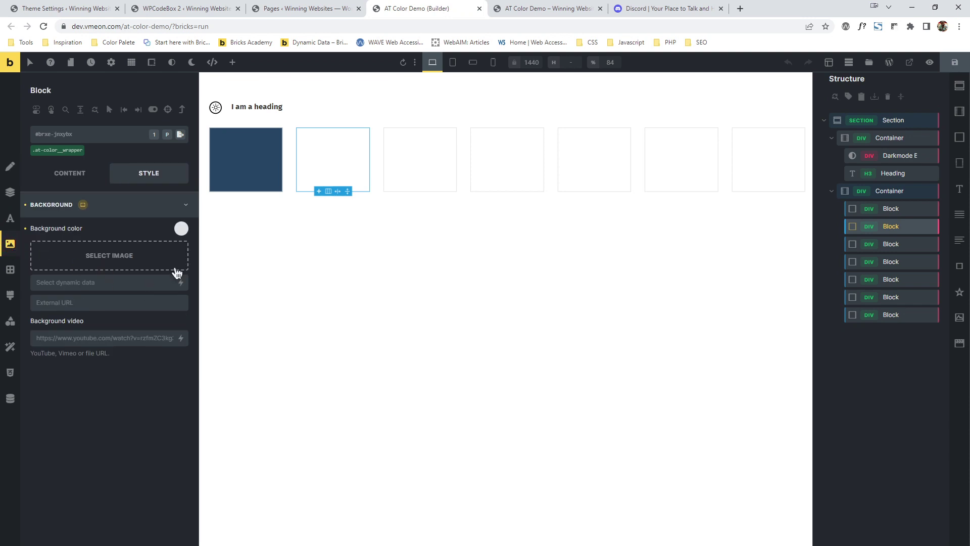
{"action": "left_click", "coordinate": [182, 228]}
{"action": "left_click", "coordinate": [68, 290]}
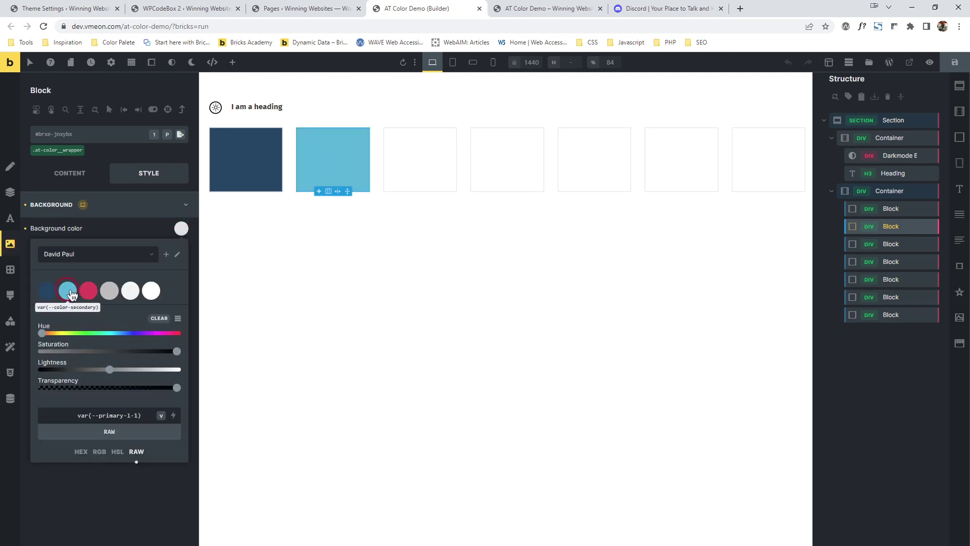
Step: Set the third block's background color to var(--color-action) and the fourth block's to var(--color-accent)
{"action": "left_click", "coordinate": [893, 244]}
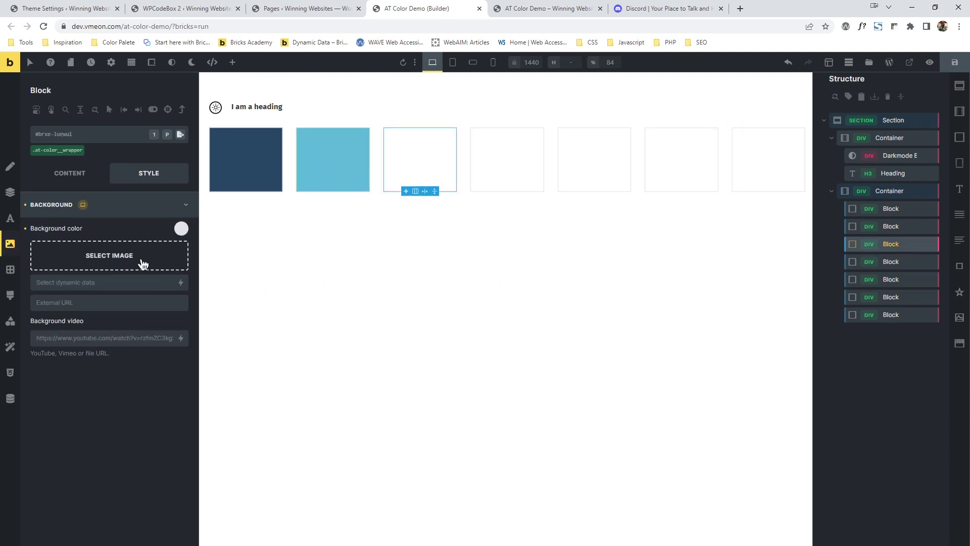
{"action": "left_click", "coordinate": [182, 229]}
{"action": "left_click", "coordinate": [88, 291]}
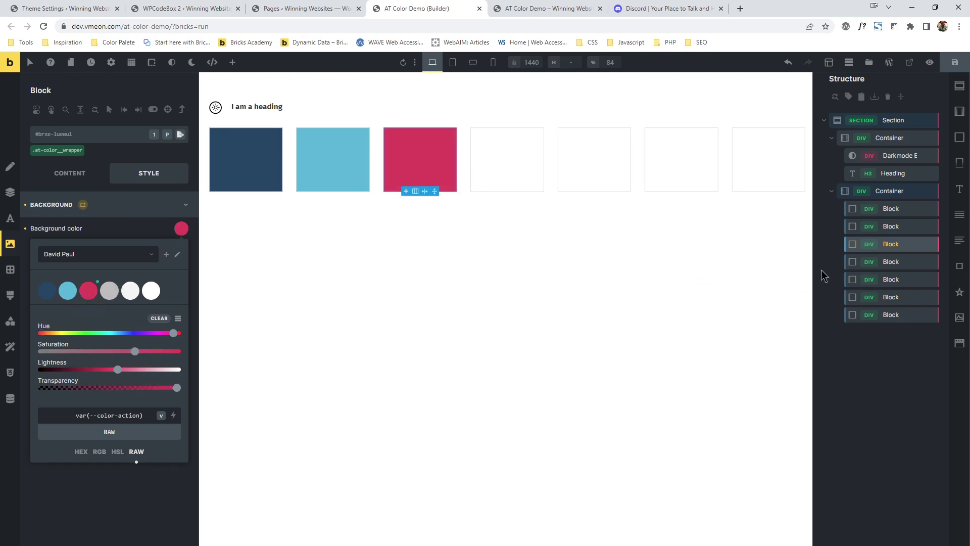
{"action": "left_click", "coordinate": [902, 259]}
{"action": "left_click", "coordinate": [182, 229]}
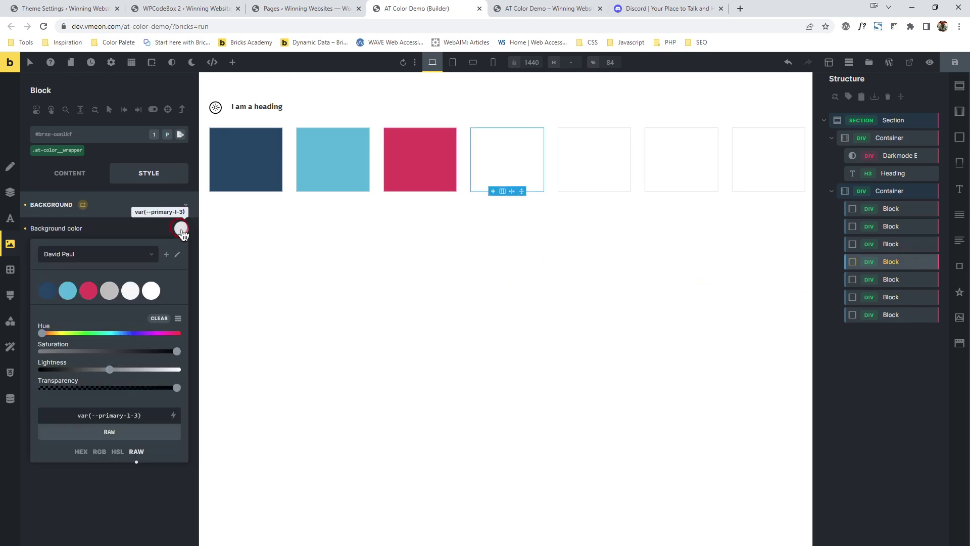
{"action": "left_click", "coordinate": [130, 292]}
{"action": "left_click", "coordinate": [109, 291]}
Step: Set the fifth block's background to var(--color-shade) and the sixth block's to var(--color-base), and save the page
{"action": "left_click", "coordinate": [891, 279]}
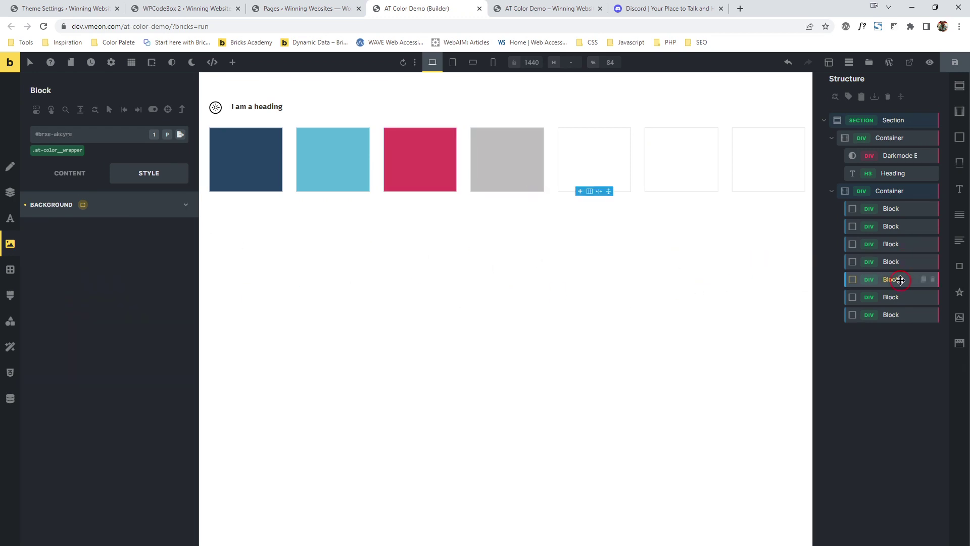
{"action": "left_click", "coordinate": [181, 228]}
{"action": "left_click", "coordinate": [130, 290]}
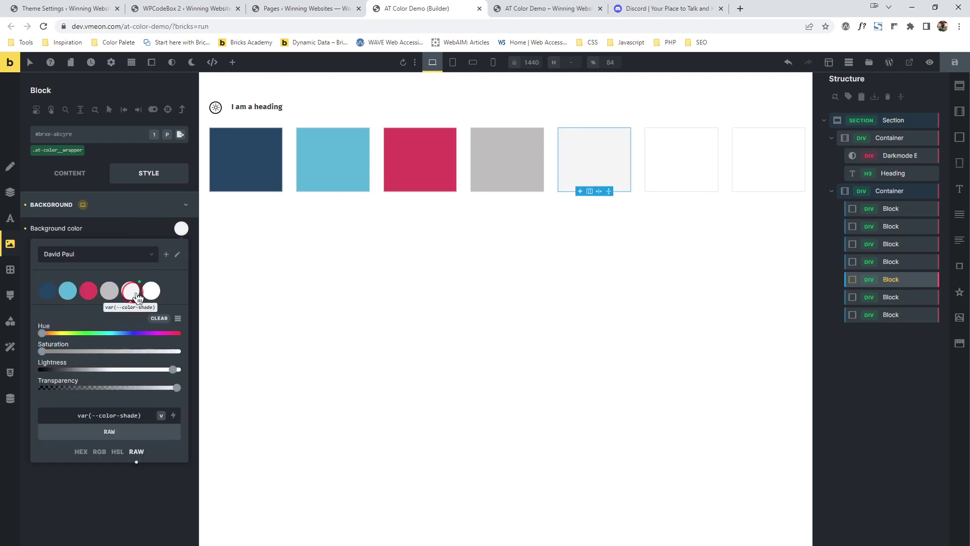
{"action": "left_click", "coordinate": [891, 298]}
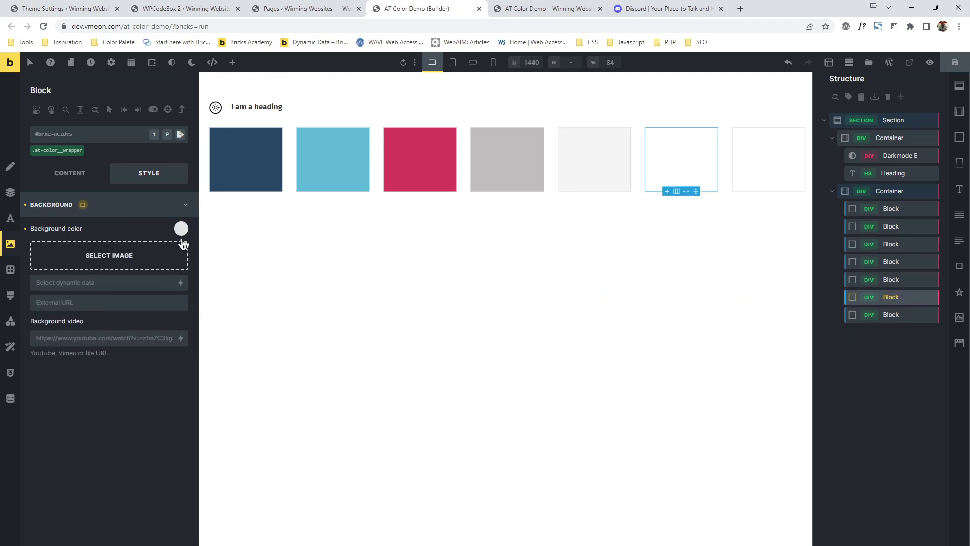
{"action": "left_click", "coordinate": [181, 228]}
{"action": "left_click", "coordinate": [151, 291]}
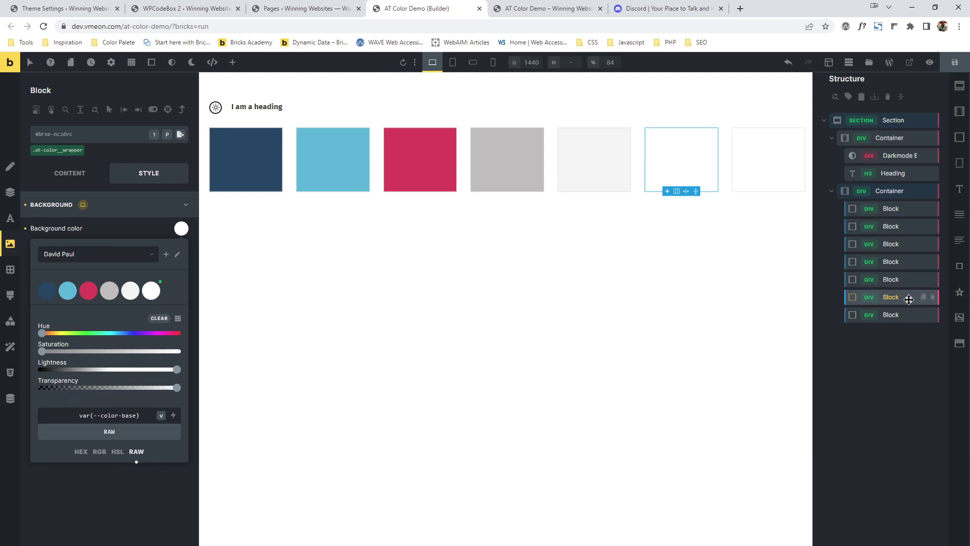
{"action": "left_click", "coordinate": [955, 69]}
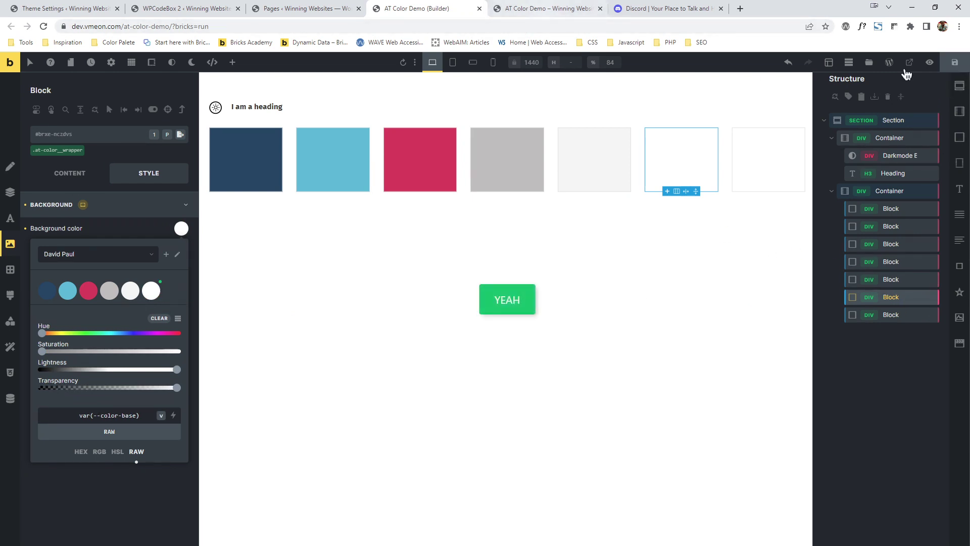
Step: Open the page on the front end and toggle dark mode repeatedly to compare the six block colors
{"action": "left_click", "coordinate": [915, 64]}
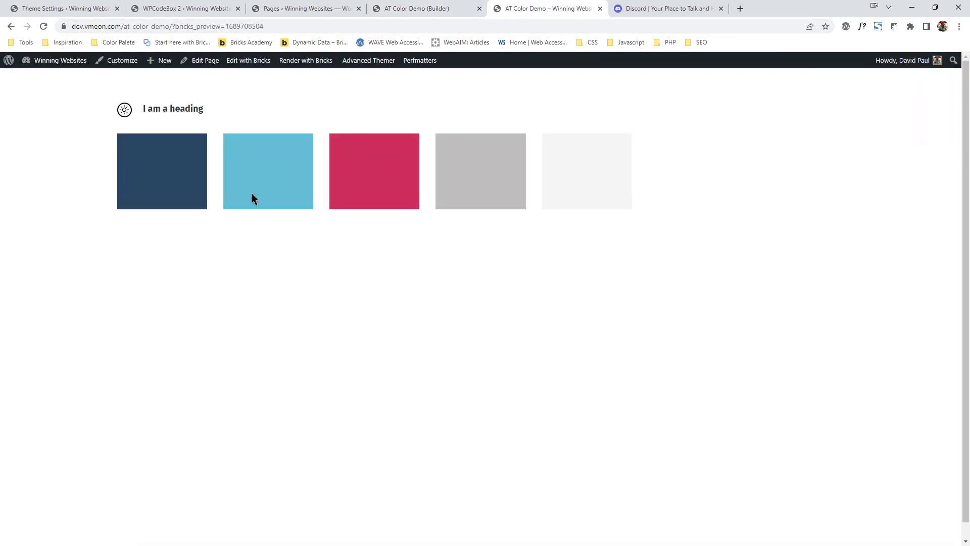
{"action": "left_click", "coordinate": [126, 112]}
{"action": "left_click", "coordinate": [127, 113]}
{"action": "left_click", "coordinate": [127, 113]}
{"action": "left_click", "coordinate": [127, 114]}
{"action": "left_click", "coordinate": [127, 113]}
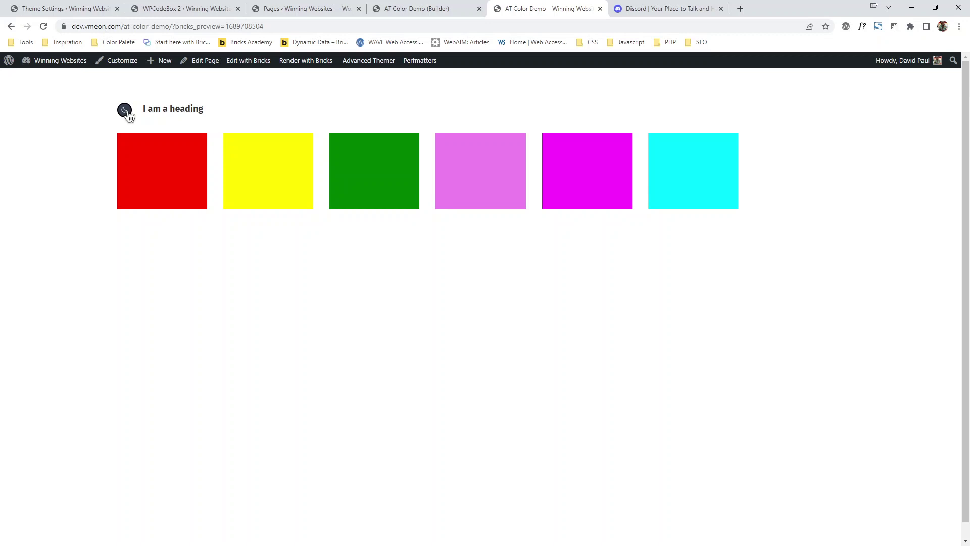
{"action": "left_click", "coordinate": [128, 113]}
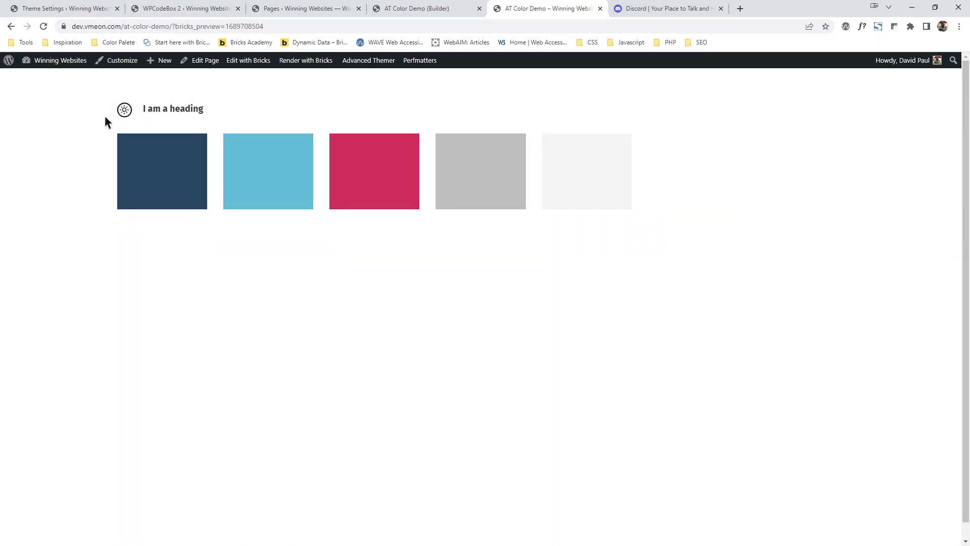
Step: In the Bricks builder, set the heading's font size to var(--font-display-1), save the page and check the heading on the front end
{"action": "left_click", "coordinate": [412, 9]}
{"action": "left_click", "coordinate": [278, 117]}
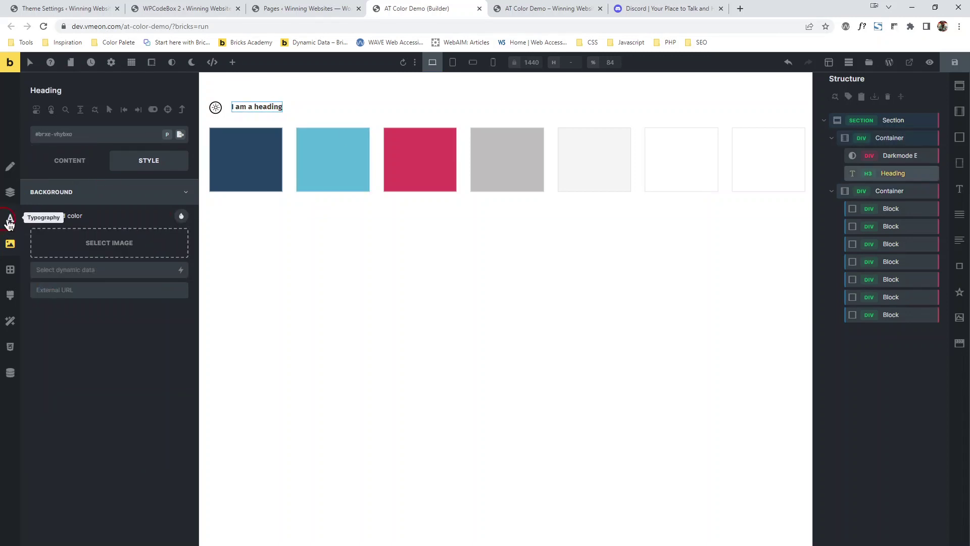
{"action": "left_click", "coordinate": [11, 219]}
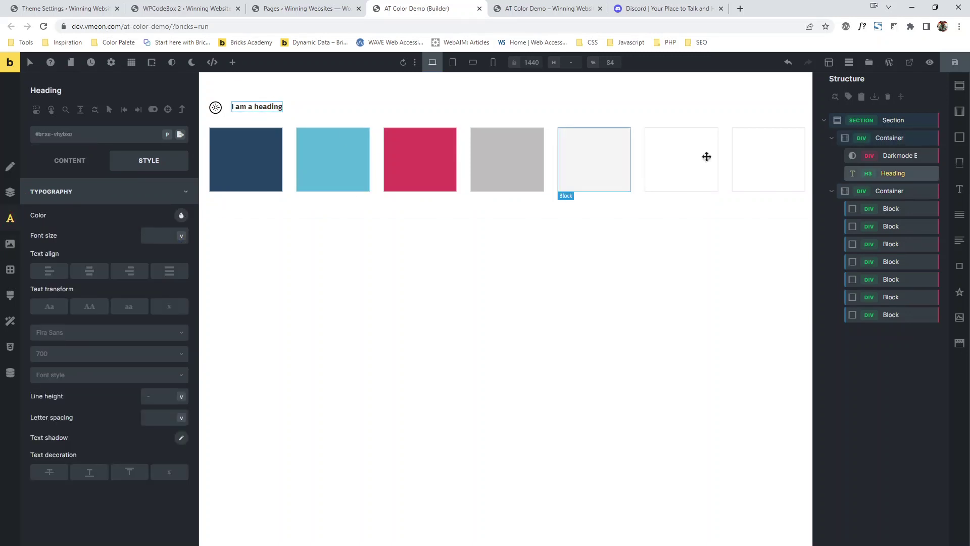
{"action": "left_click", "coordinate": [76, 194]}
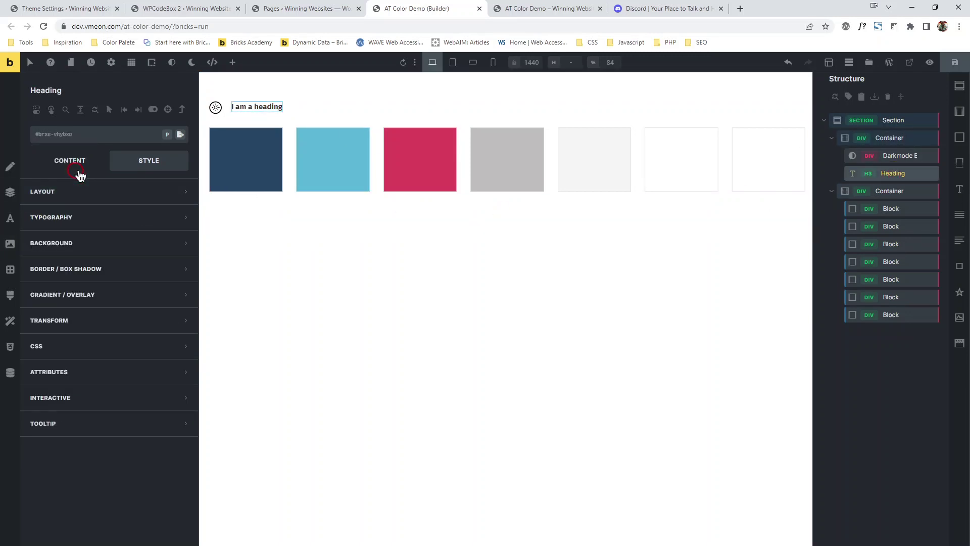
{"action": "left_click", "coordinate": [75, 162]}
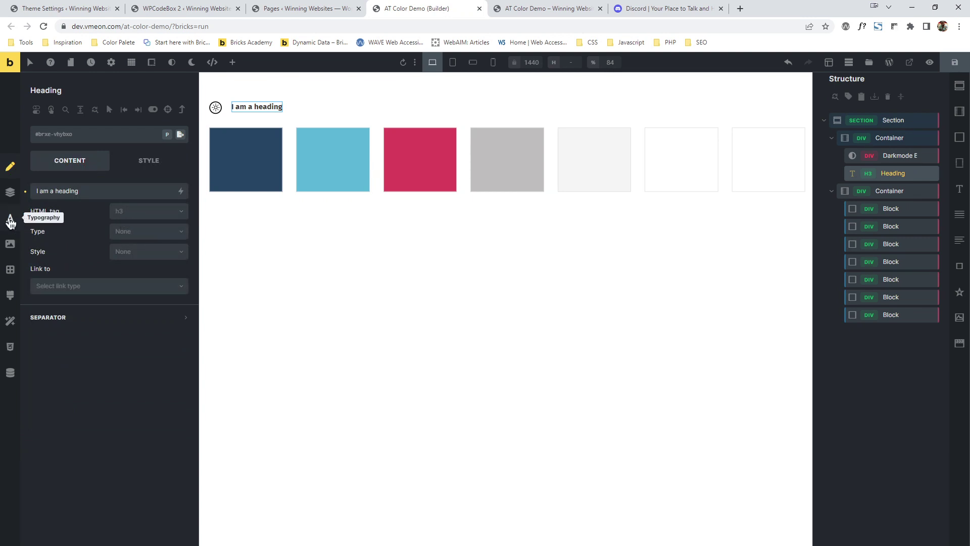
{"action": "left_click", "coordinate": [11, 219]}
{"action": "left_click", "coordinate": [181, 238]}
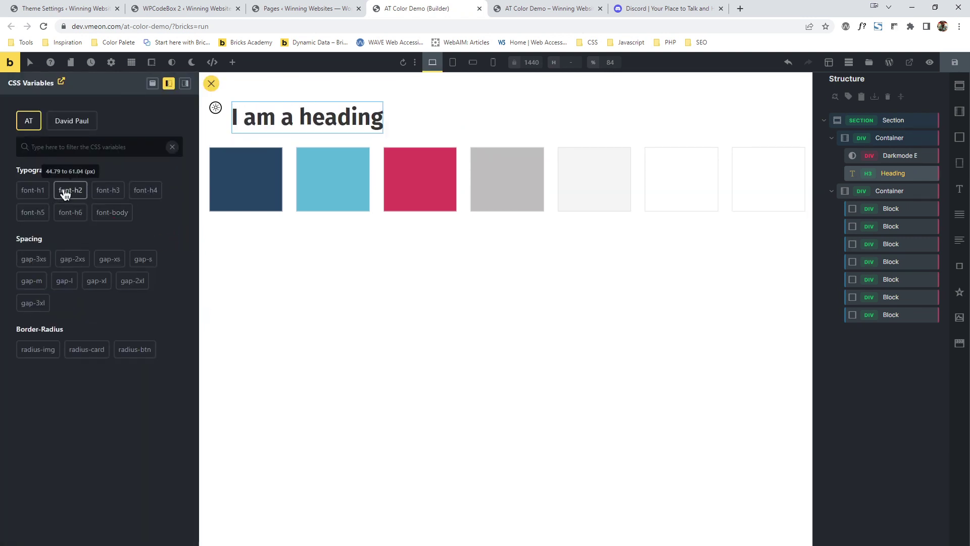
{"action": "left_click", "coordinate": [76, 122]}
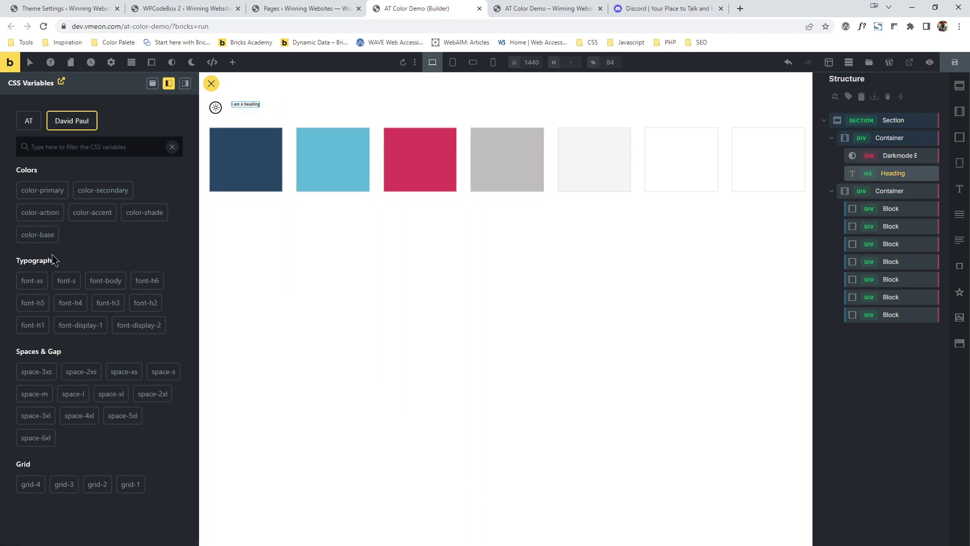
{"action": "left_click", "coordinate": [77, 328]}
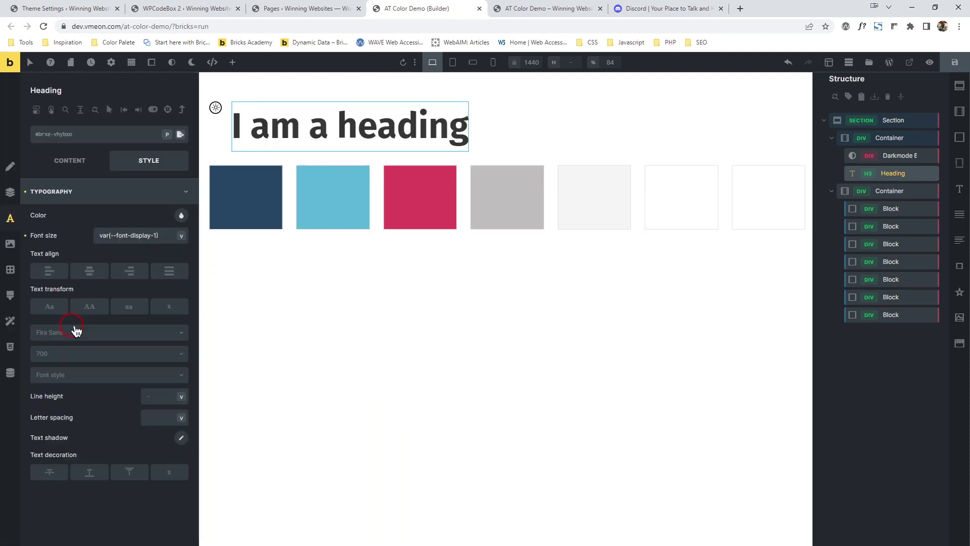
{"action": "left_click", "coordinate": [954, 62]}
{"action": "left_click", "coordinate": [539, 10]}
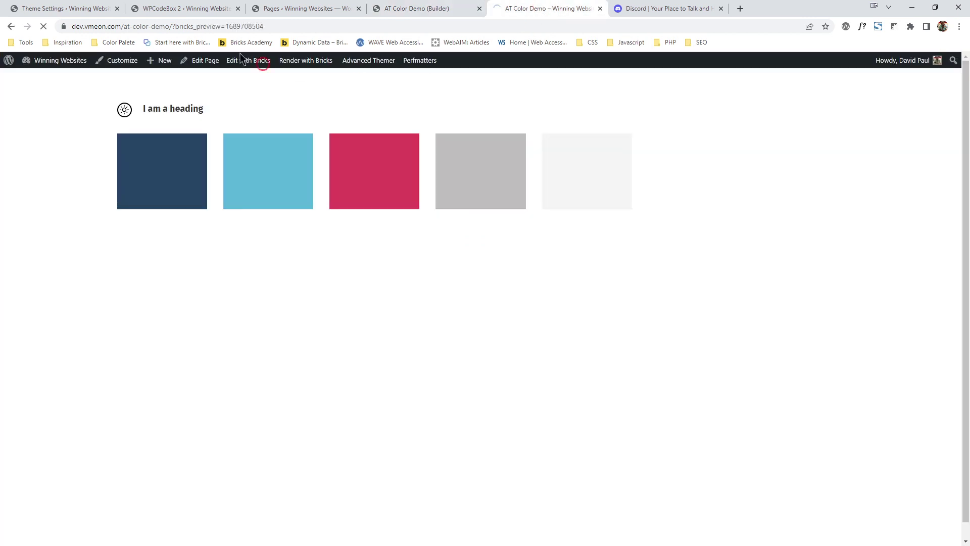
{"action": "left_click_drag", "start_coordinate": [143, 142], "coordinate": [424, 144]}
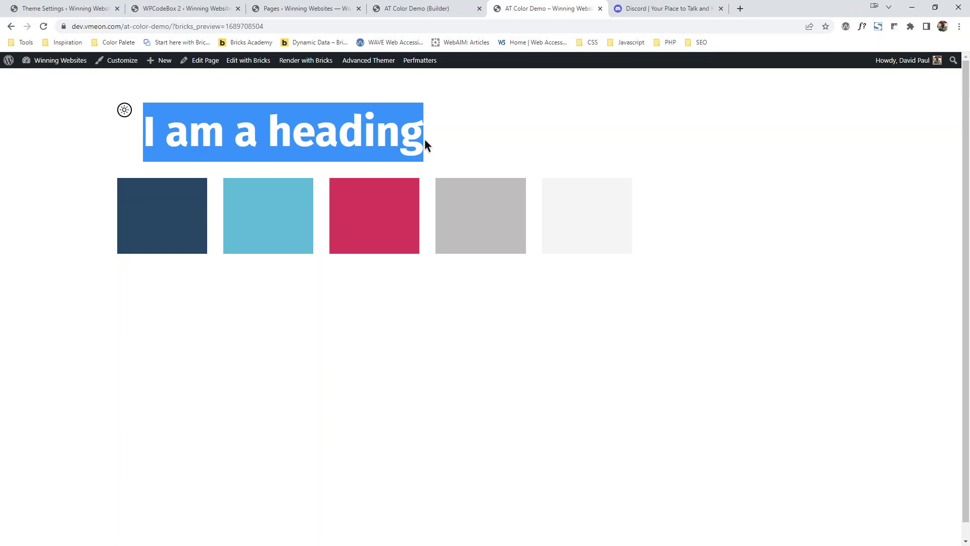
Step: Back in the builder, duplicate the heading three times within its container
{"action": "left_click", "coordinate": [448, 7]}
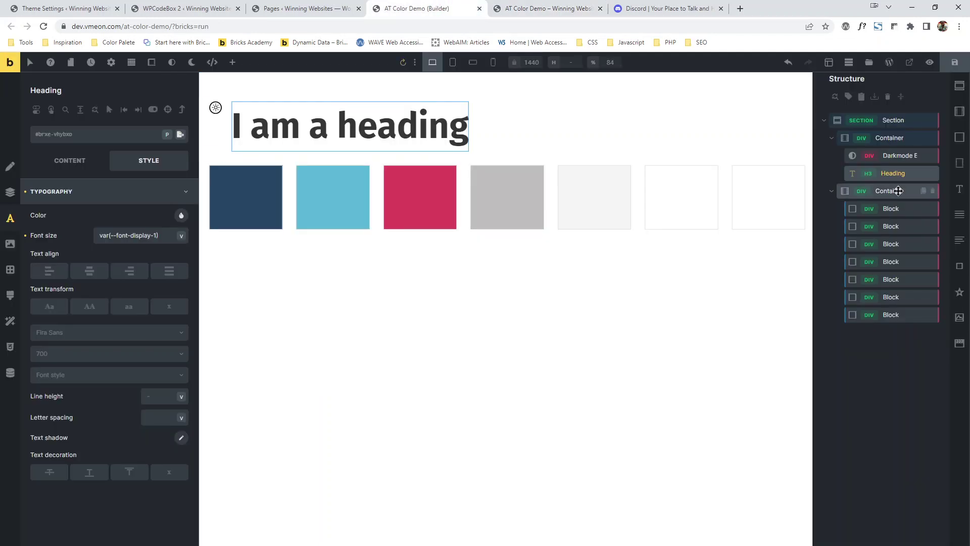
{"action": "left_click", "coordinate": [925, 174]}
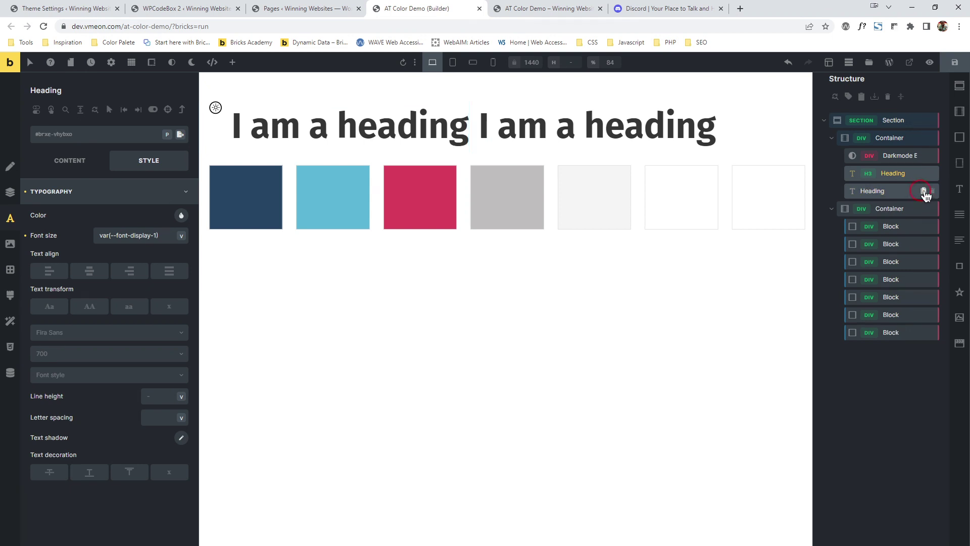
{"action": "left_click", "coordinate": [924, 191]}
{"action": "left_click", "coordinate": [925, 209]}
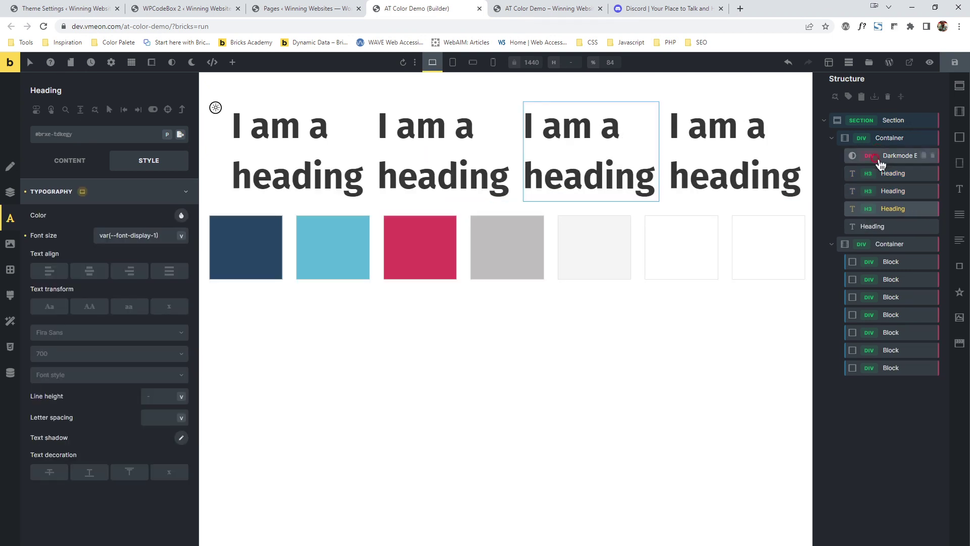
Step: Set the first container's flex direction to vertical so the headings stack
{"action": "left_click", "coordinate": [869, 138]}
{"action": "left_click", "coordinate": [81, 192]}
{"action": "left_click", "coordinate": [81, 192]}
{"action": "left_click", "coordinate": [75, 164]}
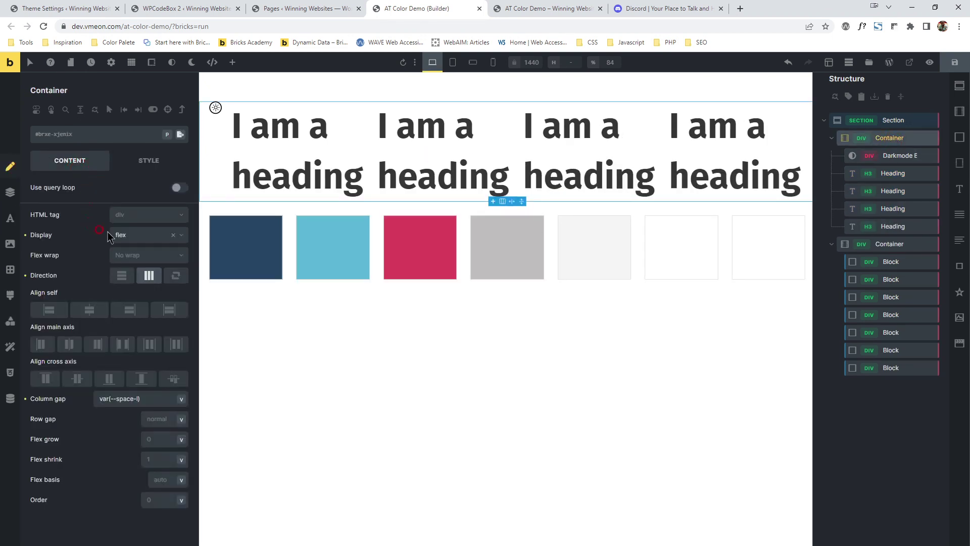
{"action": "left_click", "coordinate": [121, 277]}
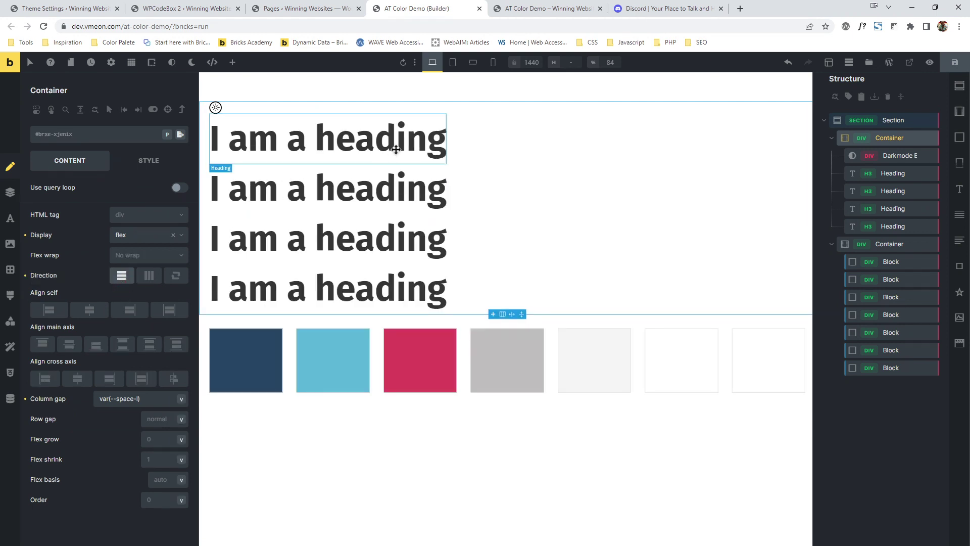
Step: Try setting the first heading's HTML tag to h1, and reset the tag
{"action": "left_click", "coordinate": [397, 146]}
{"action": "left_click", "coordinate": [128, 212]}
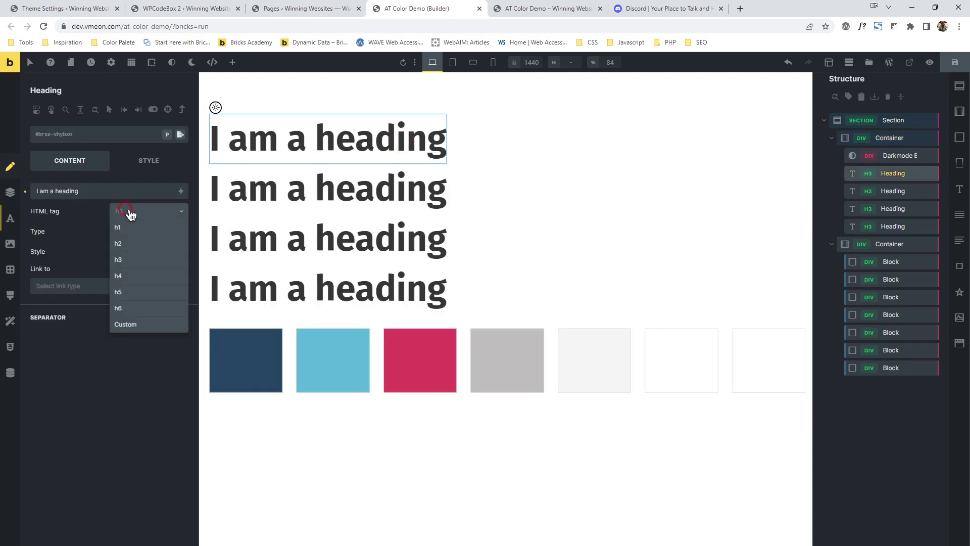
{"action": "left_click", "coordinate": [123, 232]}
{"action": "left_click", "coordinate": [133, 211]}
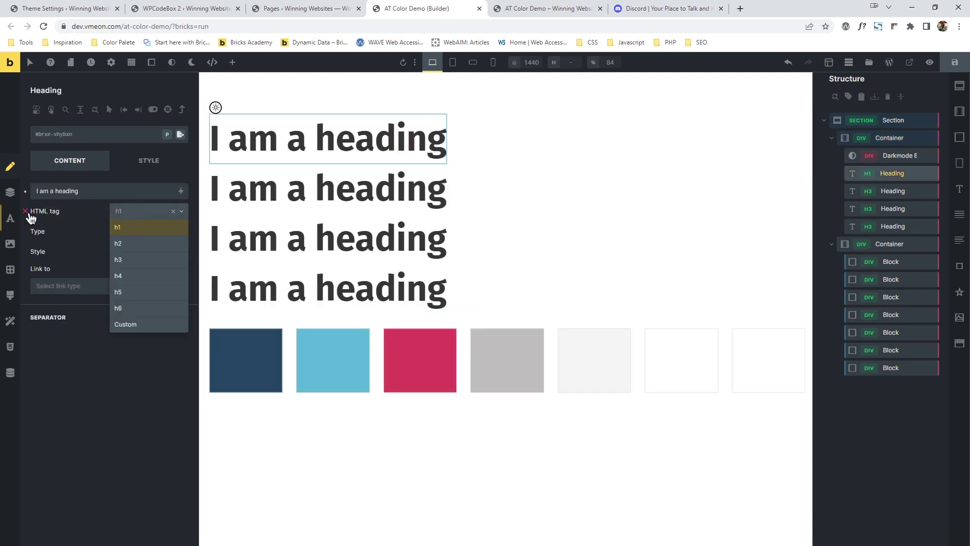
{"action": "left_click", "coordinate": [26, 211]}
Step: Set the first heading's font size to var(--font-display-2) and the second heading's to var(--font-display-1)
{"action": "left_click", "coordinate": [10, 218]}
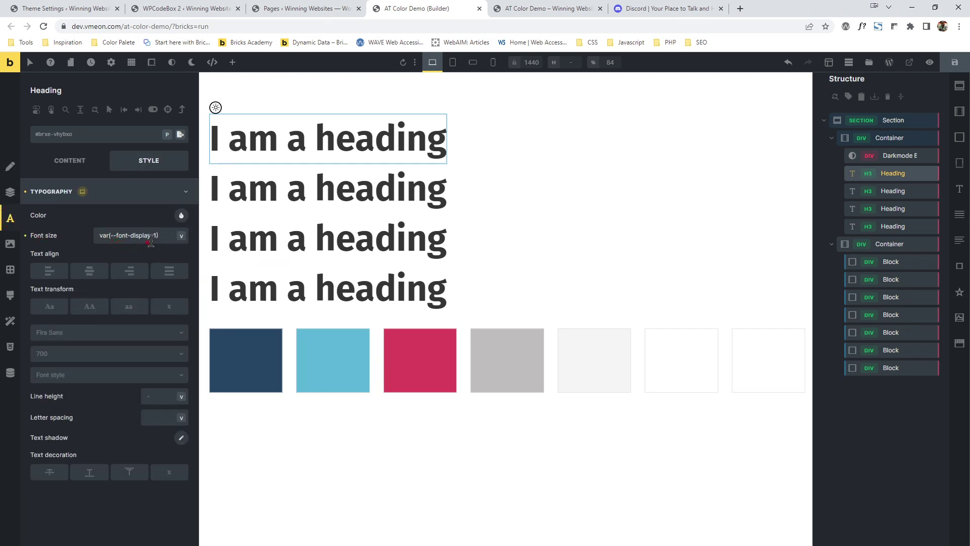
{"action": "left_click", "coordinate": [181, 237]}
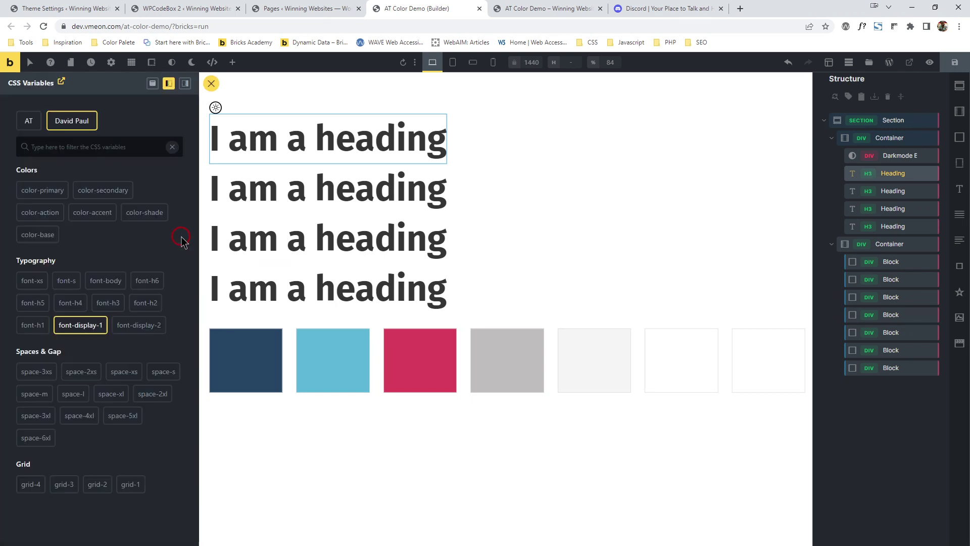
{"action": "left_click", "coordinate": [152, 325]}
{"action": "left_click", "coordinate": [889, 190]}
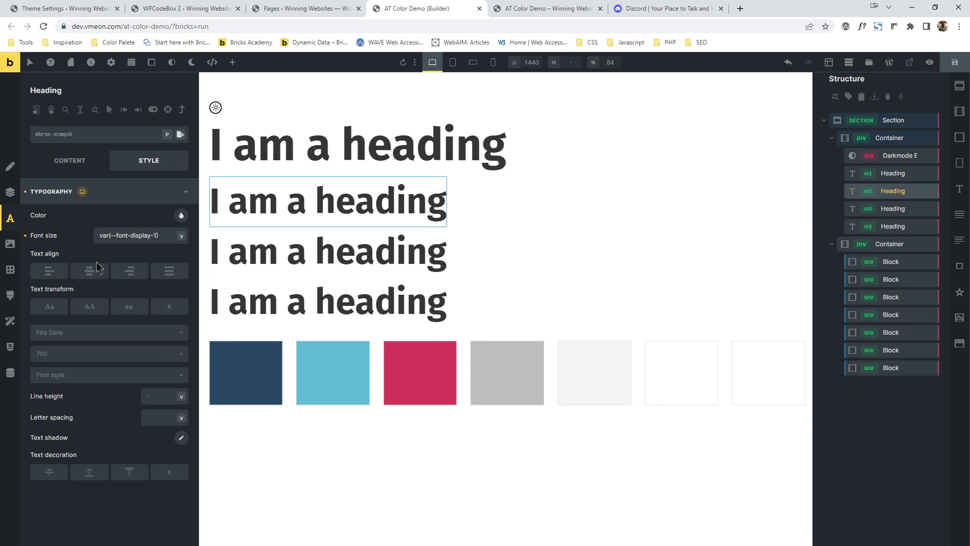
{"action": "left_click", "coordinate": [182, 236]}
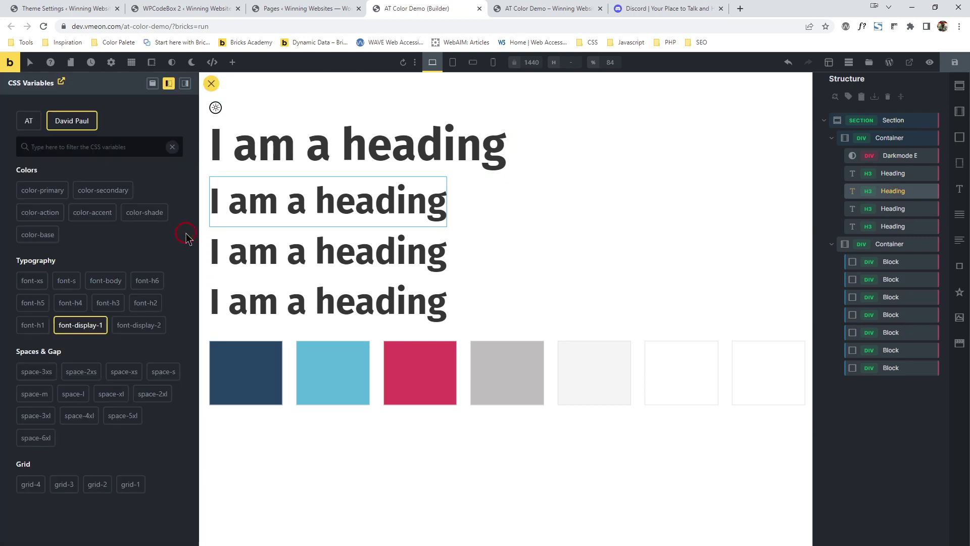
{"action": "left_click", "coordinate": [89, 327]}
Step: Set the third heading's font size to var(--font-h1) and the fourth's to var(--font-h2), and save the page
{"action": "left_click", "coordinate": [896, 211]}
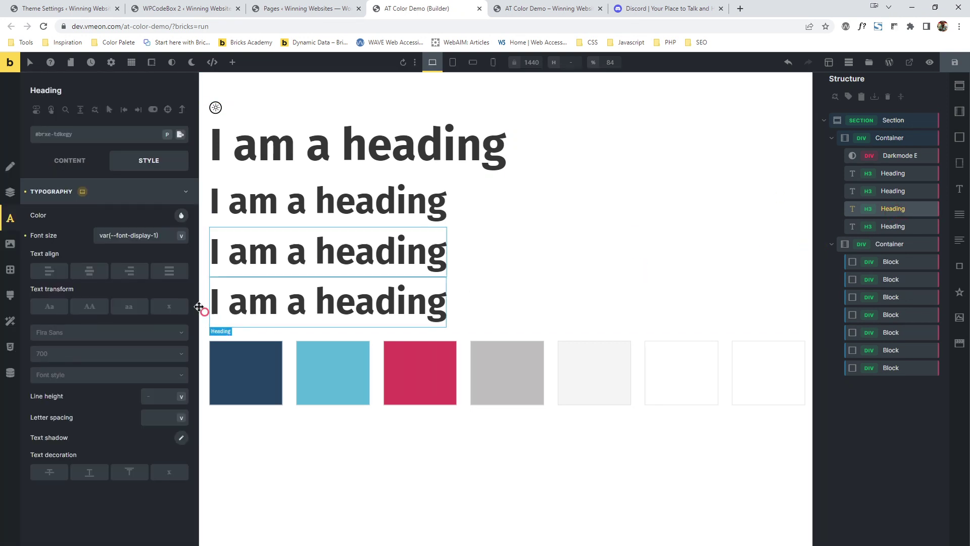
{"action": "left_click", "coordinate": [182, 236]}
{"action": "left_click", "coordinate": [31, 325]}
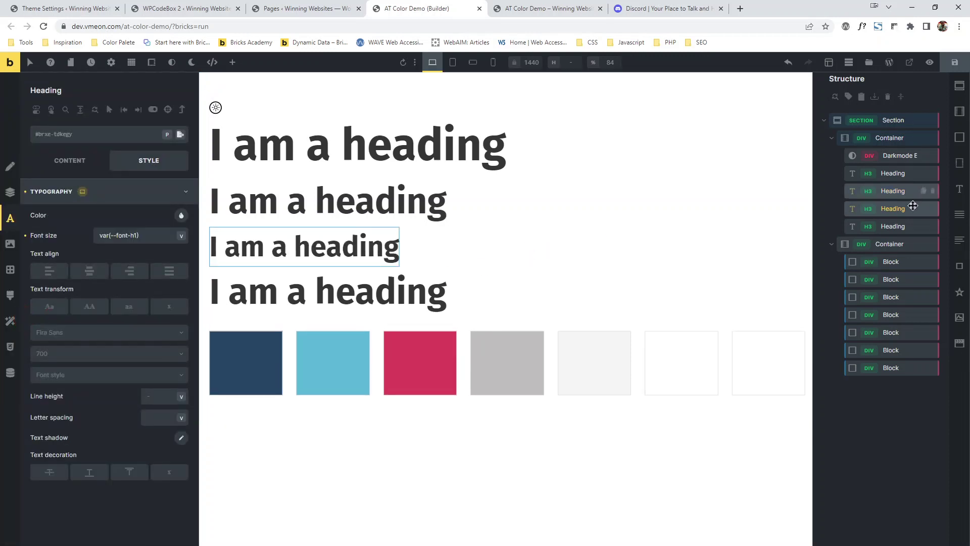
{"action": "left_click", "coordinate": [893, 225]}
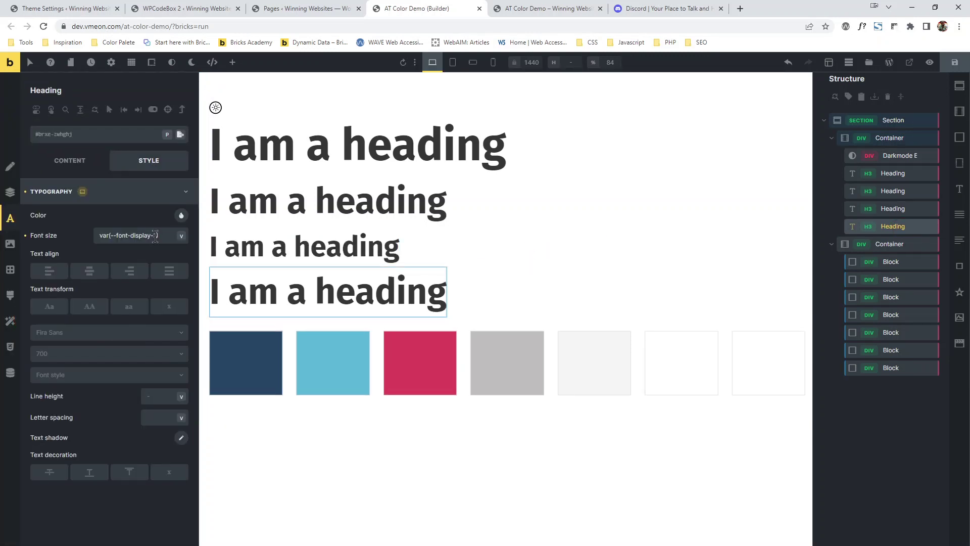
{"action": "left_click", "coordinate": [181, 235]}
{"action": "left_click", "coordinate": [145, 301]}
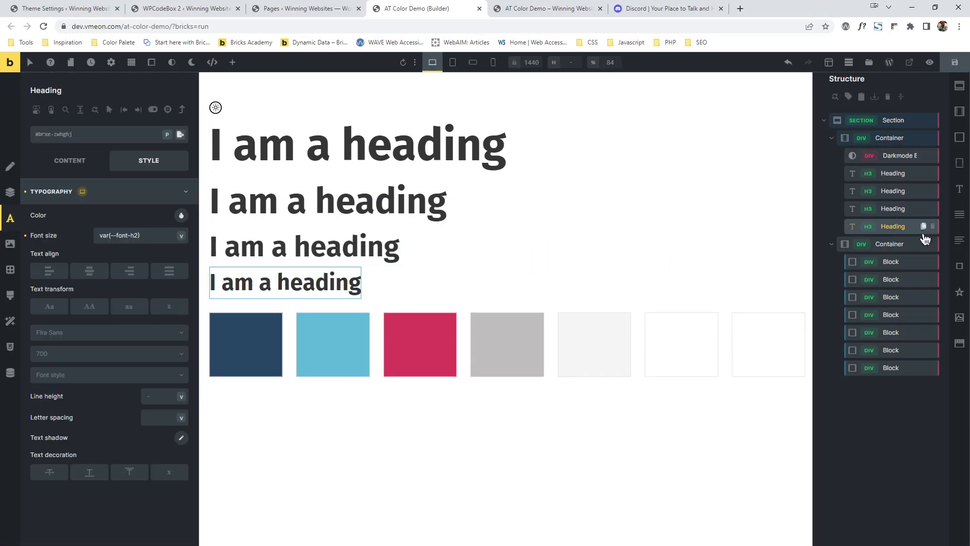
{"action": "left_click", "coordinate": [954, 62]}
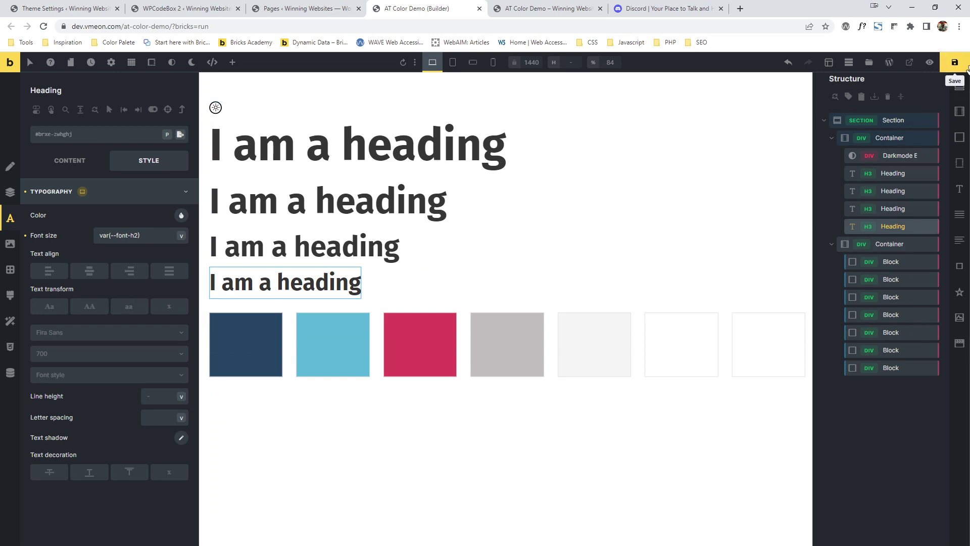
Step: Check the four heading sizes on the front end and toggle dark mode to compare the block colors
{"action": "left_click", "coordinate": [514, 9]}
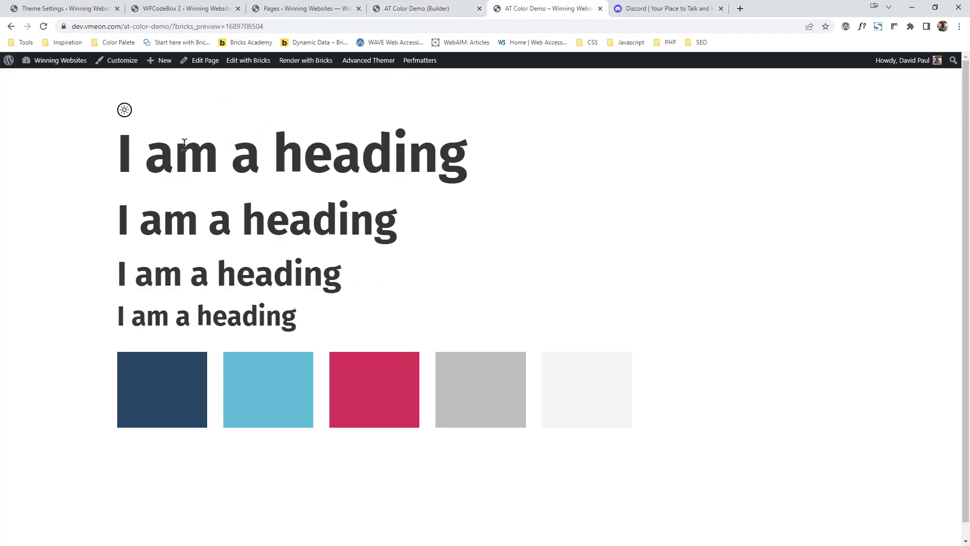
{"action": "left_click_drag", "start_coordinate": [136, 146], "coordinate": [320, 291]}
{"action": "left_click", "coordinate": [132, 117]}
{"action": "left_click", "coordinate": [125, 113]}
{"action": "triple_click", "coordinate": [124, 114]}
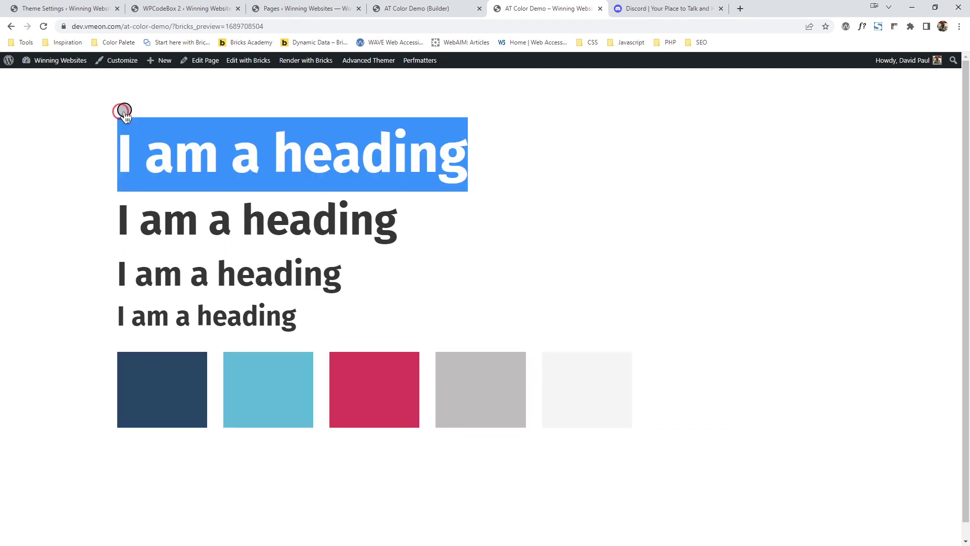
{"action": "left_click", "coordinate": [123, 112]}
{"action": "left_click", "coordinate": [124, 112]}
{"action": "left_click", "coordinate": [124, 112]}
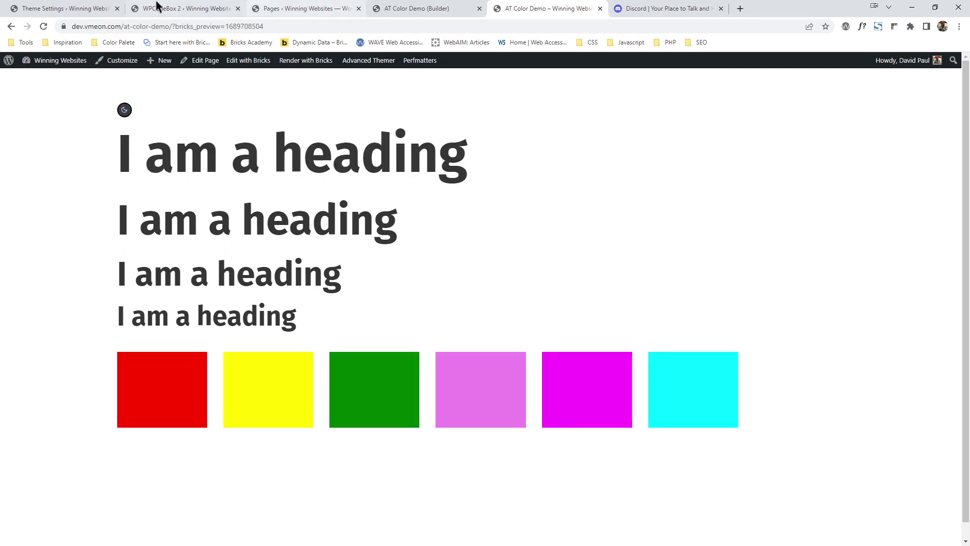
Step: In the WPCodeBox Framework snippet, compare the :root color variables with the overrides in the body.brxc-dark rule
{"action": "left_click", "coordinate": [157, 6]}
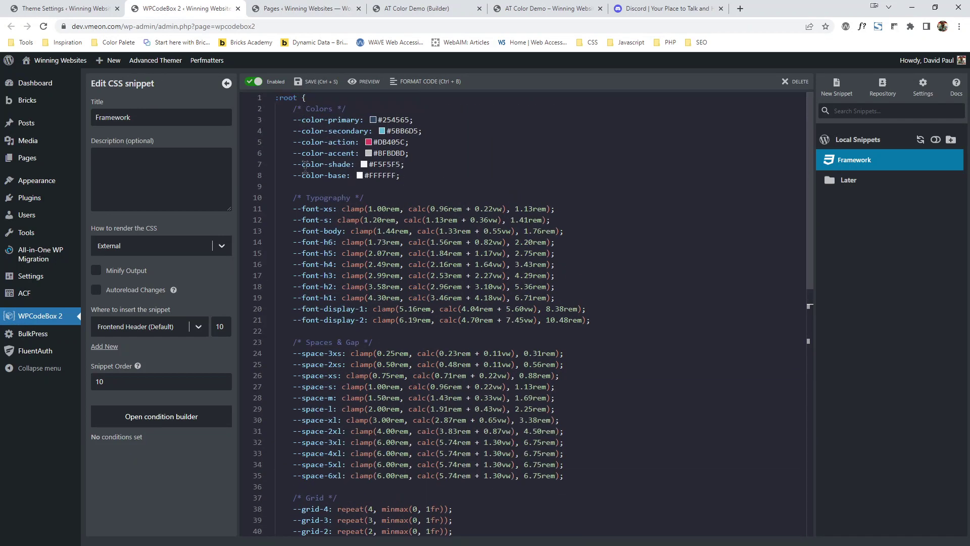
{"action": "left_click_drag", "start_coordinate": [405, 176], "coordinate": [242, 121]}
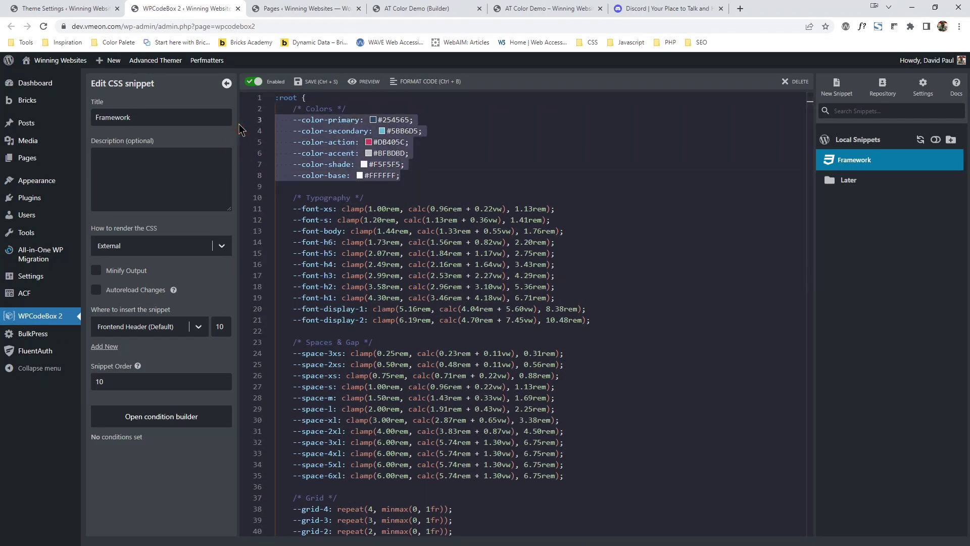
{"action": "scroll", "coordinate": [382, 371], "scroll_direction": "down", "scroll_amount": 6}
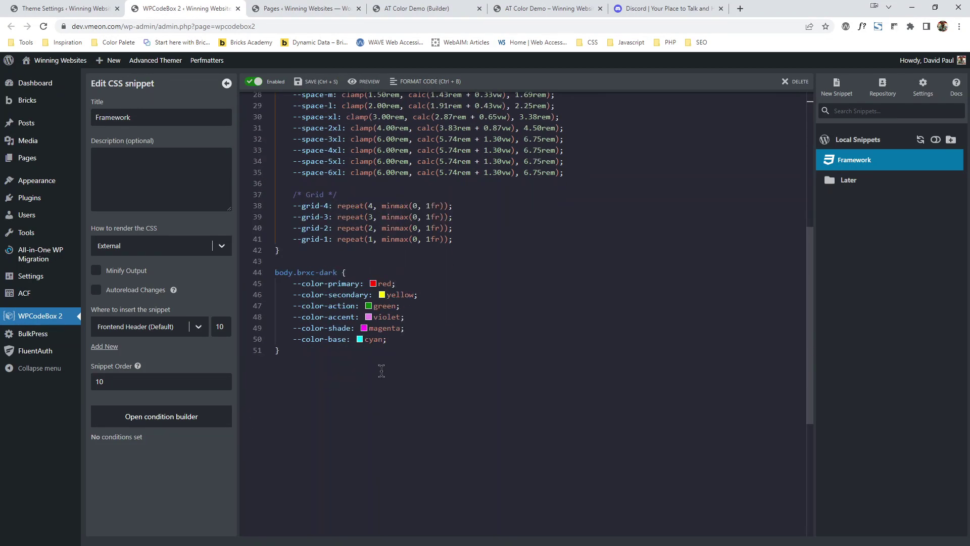
{"action": "left_click_drag", "start_coordinate": [394, 342], "coordinate": [241, 286]}
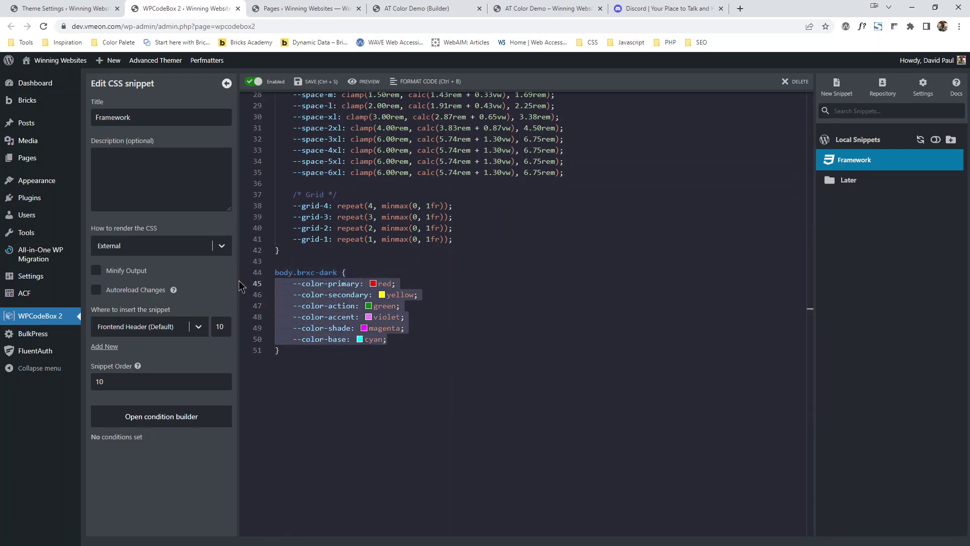
Step: Review the Framework snippet's variable groups, and the fourth heading's font size, spacing and sizing fields in the Bricks builder
{"action": "scroll", "coordinate": [276, 271], "scroll_direction": "up", "scroll_amount": 6}
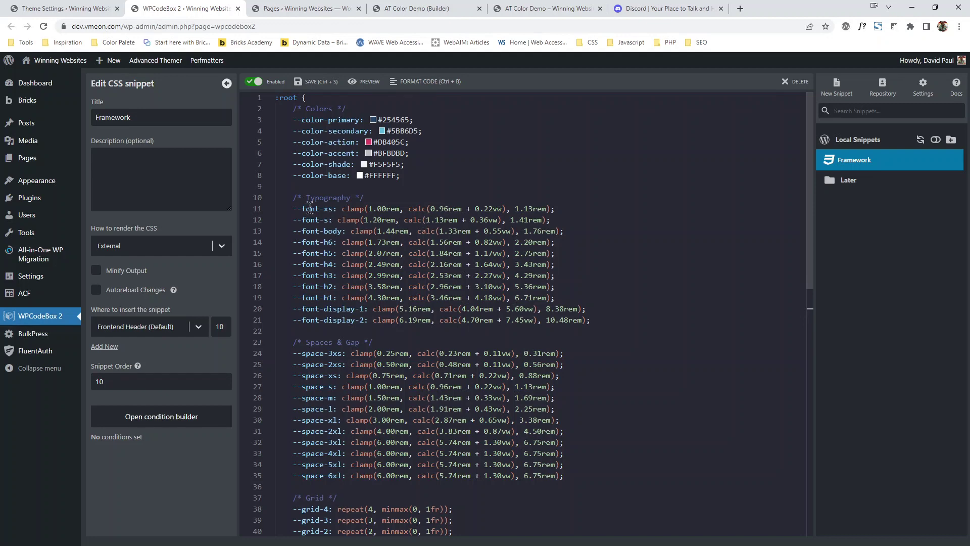
{"action": "scroll", "coordinate": [384, 237], "scroll_direction": "down", "scroll_amount": 3}
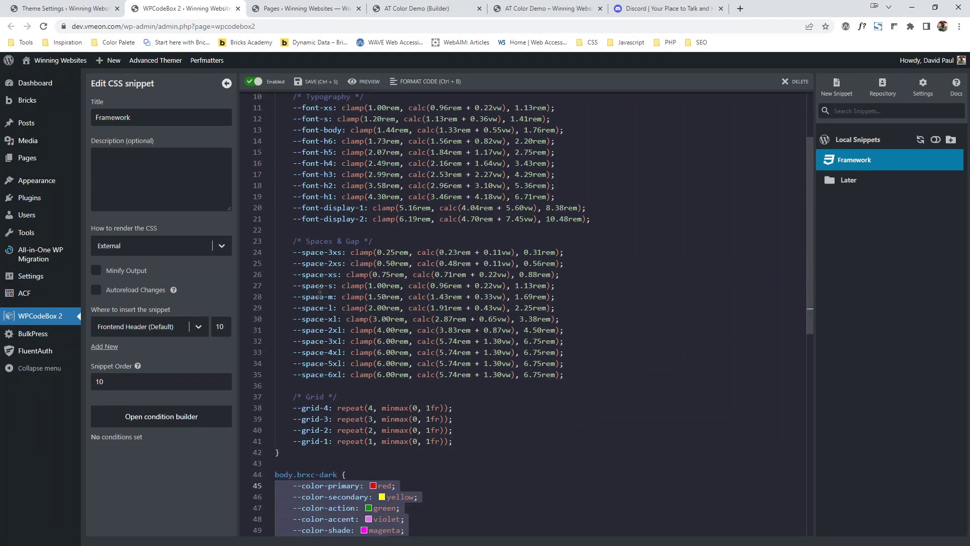
{"action": "scroll", "coordinate": [331, 402], "scroll_direction": "down", "scroll_amount": 3}
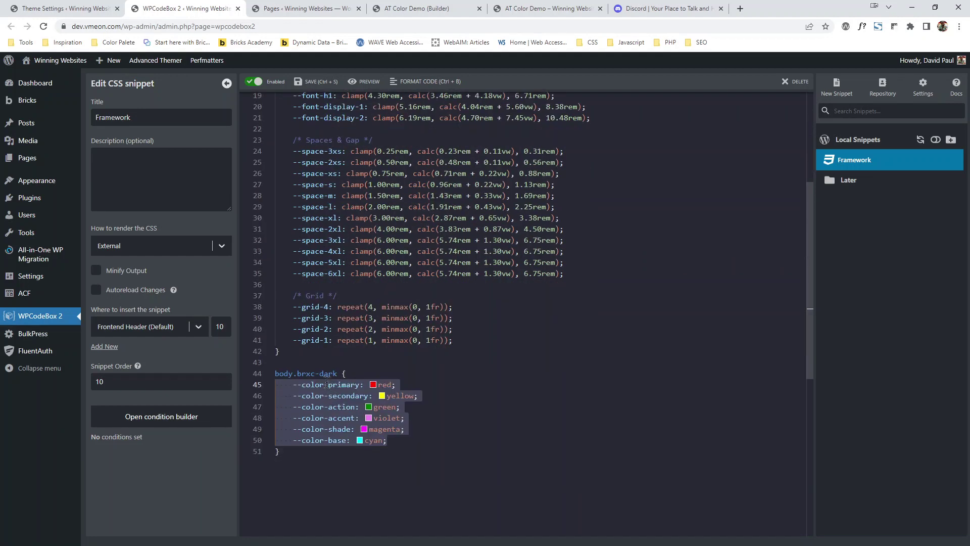
{"action": "left_click", "coordinate": [436, 9]}
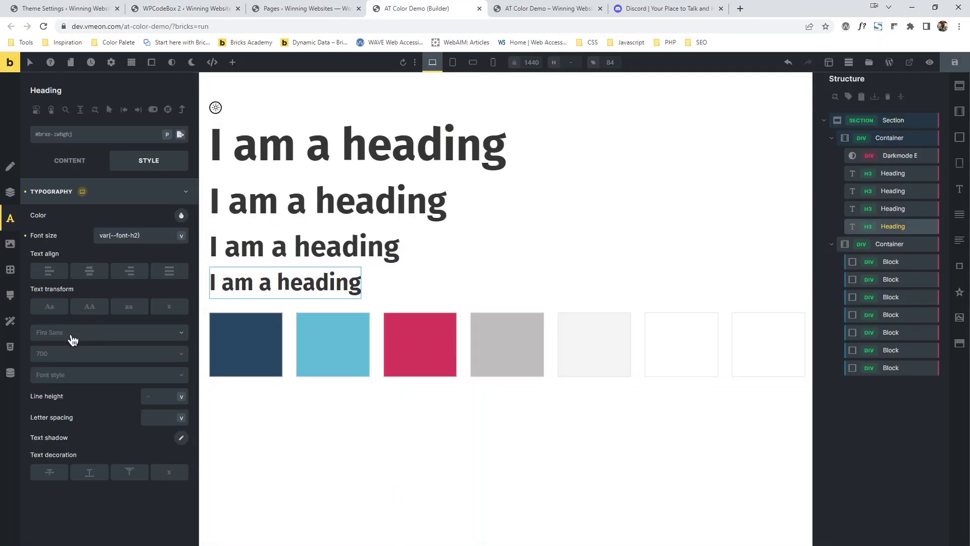
{"action": "left_click_drag", "start_coordinate": [159, 236], "coordinate": [96, 231]}
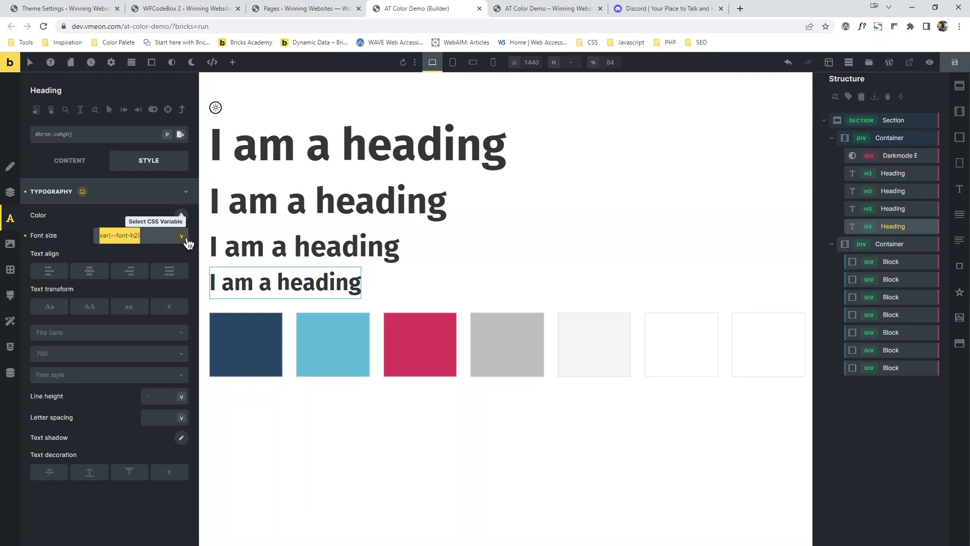
{"action": "left_click", "coordinate": [10, 192]}
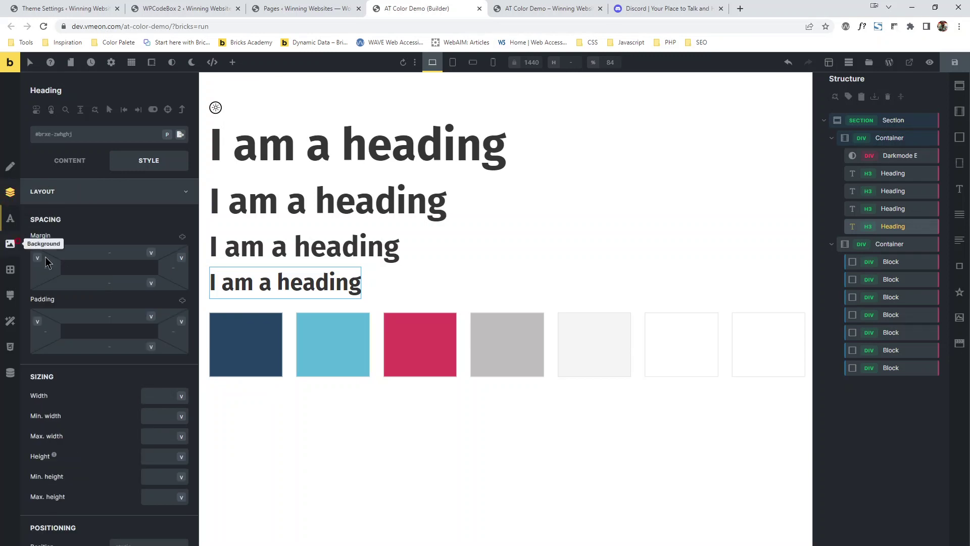
{"action": "scroll", "coordinate": [46, 262], "scroll_direction": "down", "scroll_amount": 2}
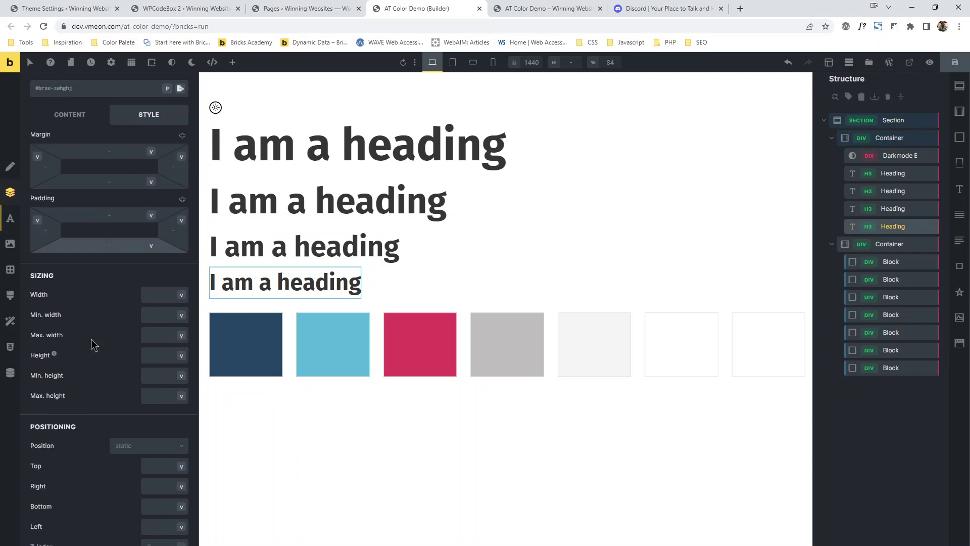
Step: In the WPCodeBox Framework snippet, add a /* Width */ comment and the variable --width-25: 25%; below the grid variables in :root
{"action": "left_click", "coordinate": [279, 11]}
{"action": "left_click", "coordinate": [196, 9]}
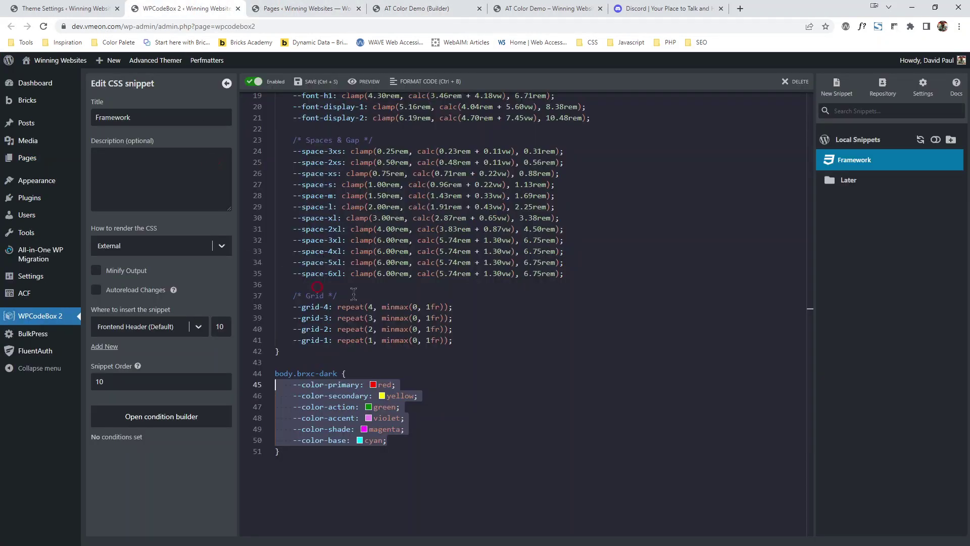
{"action": "left_click", "coordinate": [451, 340]}
{"action": "key", "text": "Return"}
{"action": "key", "text": "Return"}
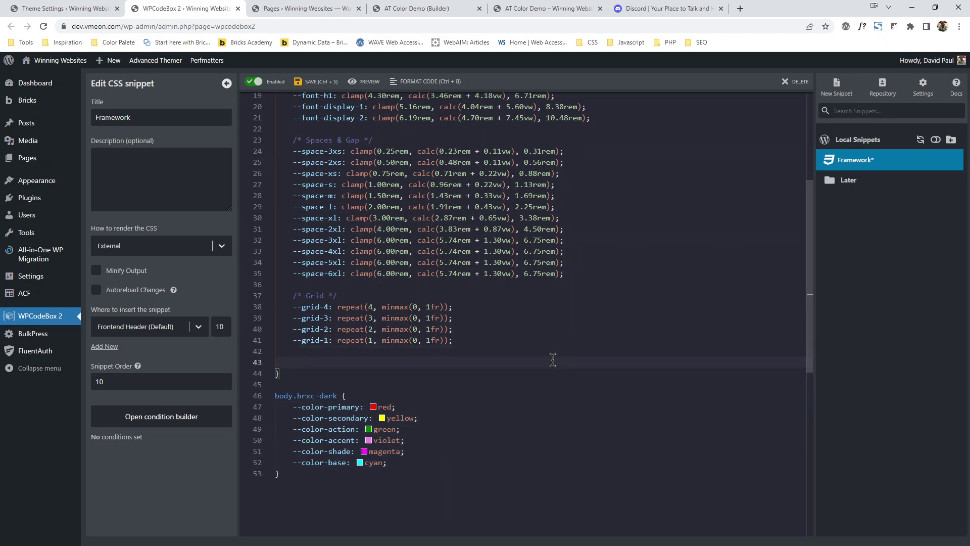
{"action": "type", "text": "/* Width */"}
{"action": "key", "text": "Return"}
{"action": "type", "text": "--"}
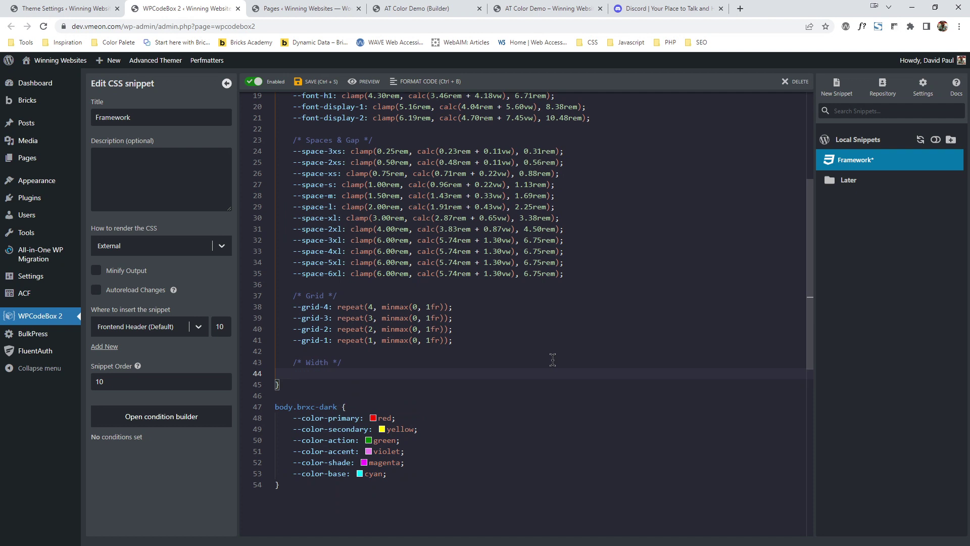
{"action": "type", "text": "width-"}
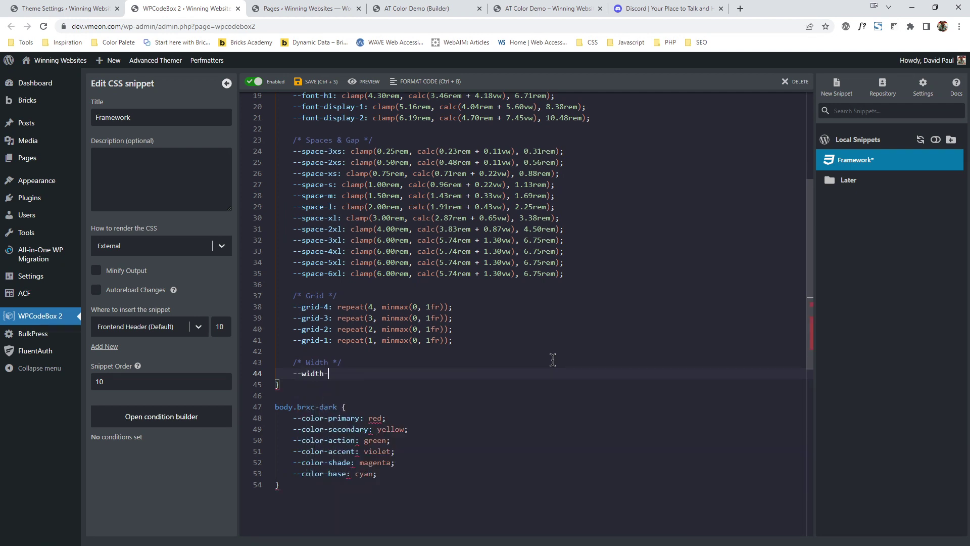
{"action": "type", "text": "25:"}
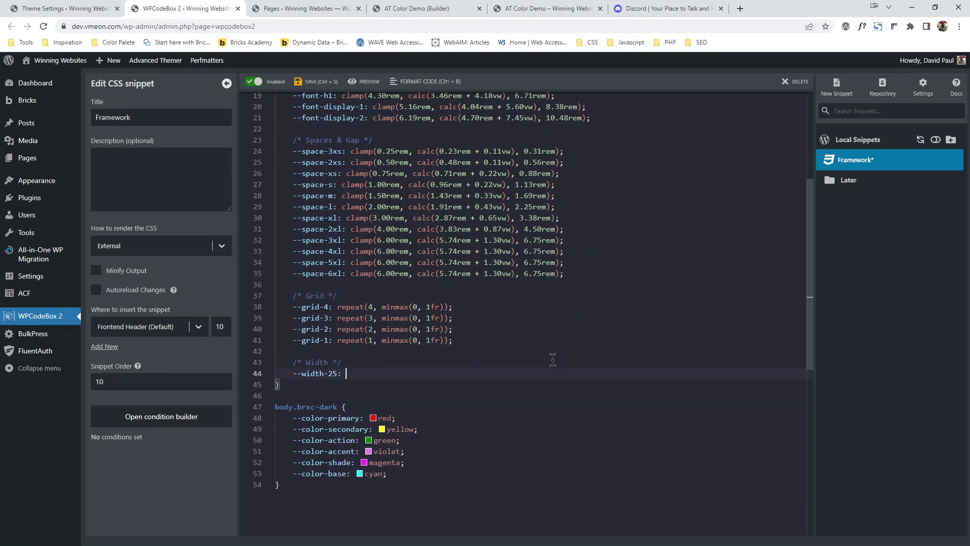
{"action": "type", "text": " 25%;"}
Step: Rename the new width variable to --lenght-25
{"action": "triple_click", "coordinate": [295, 374]}
{"action": "left_click", "coordinate": [306, 374]}
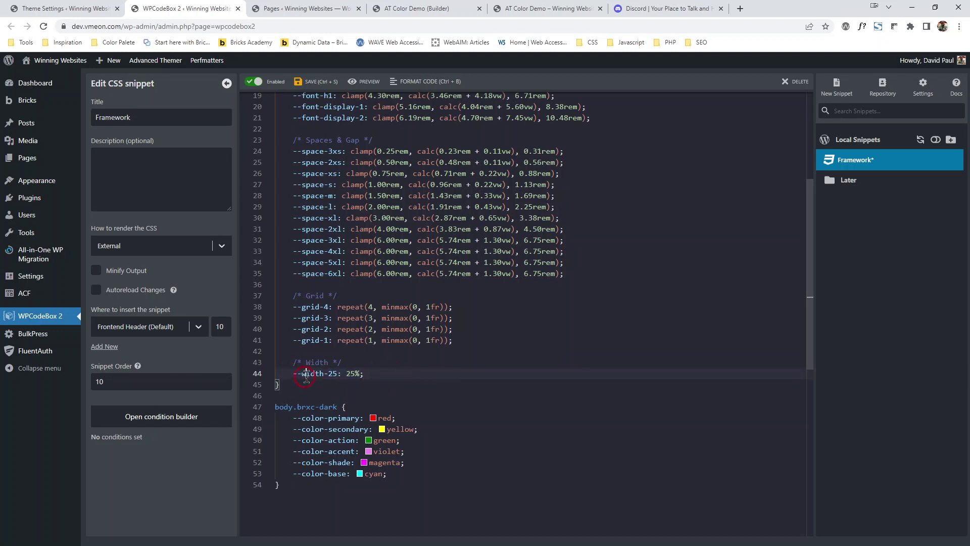
{"action": "left_click_drag", "start_coordinate": [293, 374], "coordinate": [324, 374]}
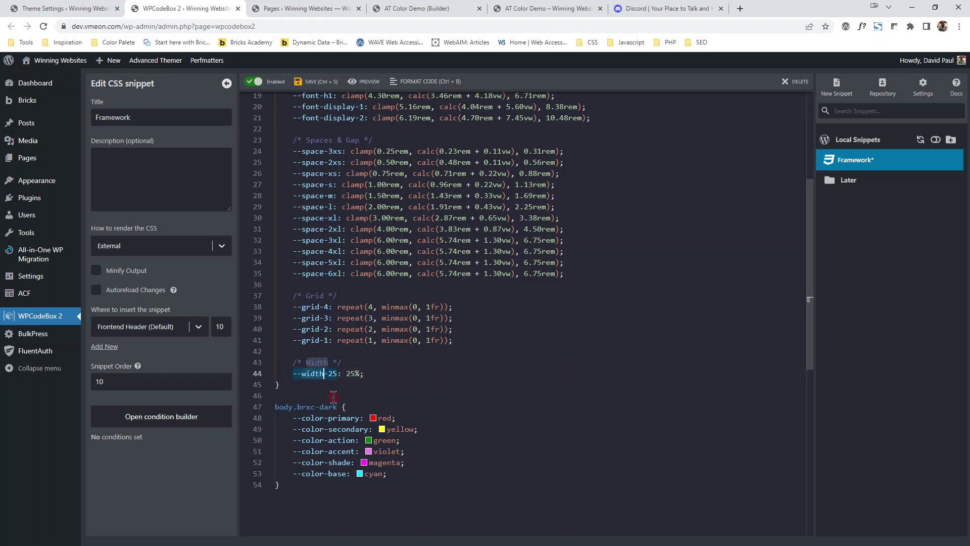
{"action": "double_click", "coordinate": [314, 373]}
{"action": "type", "text": "--lenght"}
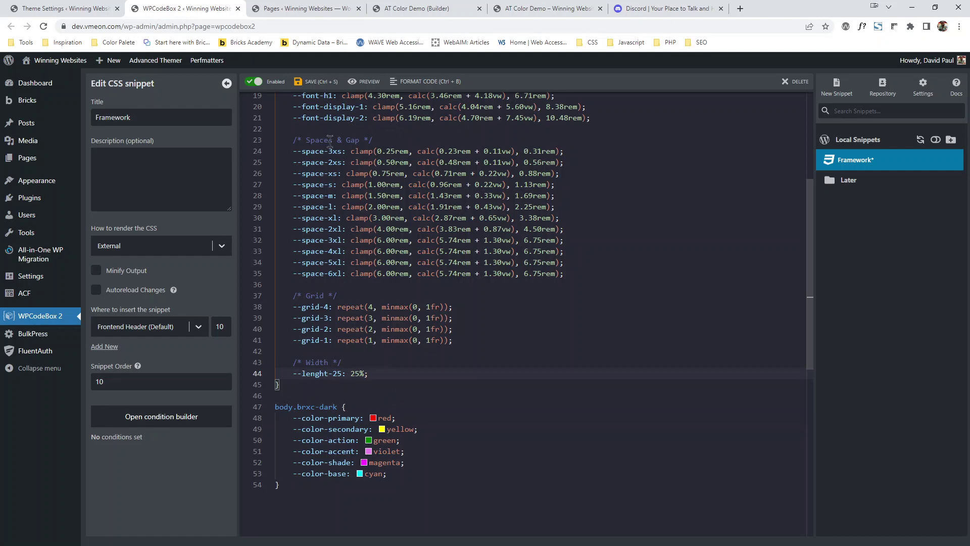
Step: In the Bricks builder, examine the heading's sizing and positioning fields and the variable behind the first block's background color
{"action": "left_click", "coordinate": [433, 8]}
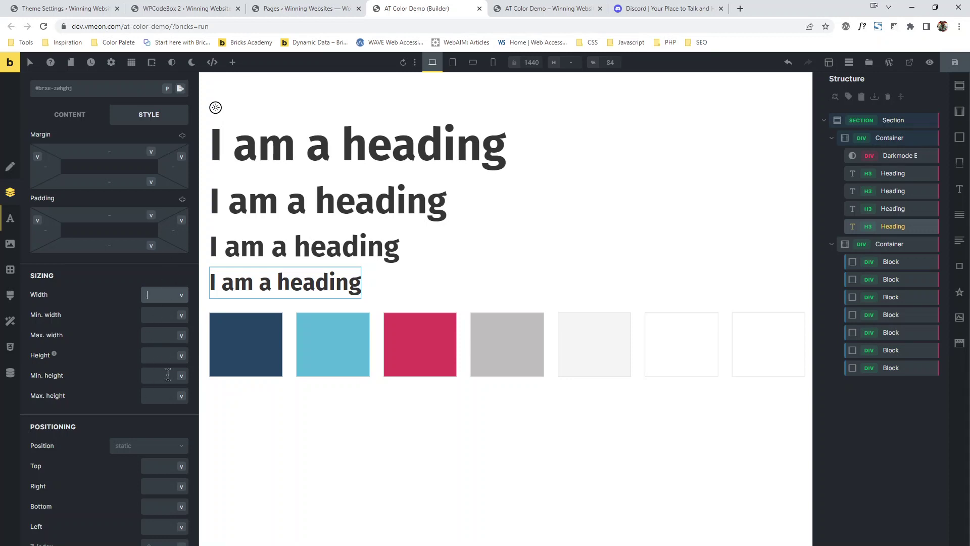
{"action": "scroll", "coordinate": [156, 382], "scroll_direction": "down", "scroll_amount": 2}
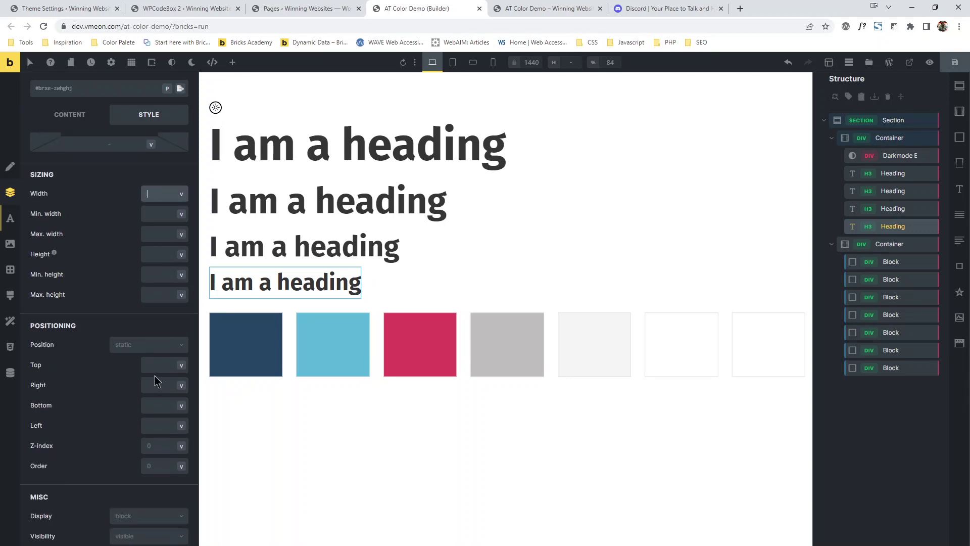
{"action": "scroll", "coordinate": [155, 382], "scroll_direction": "down", "scroll_amount": 2}
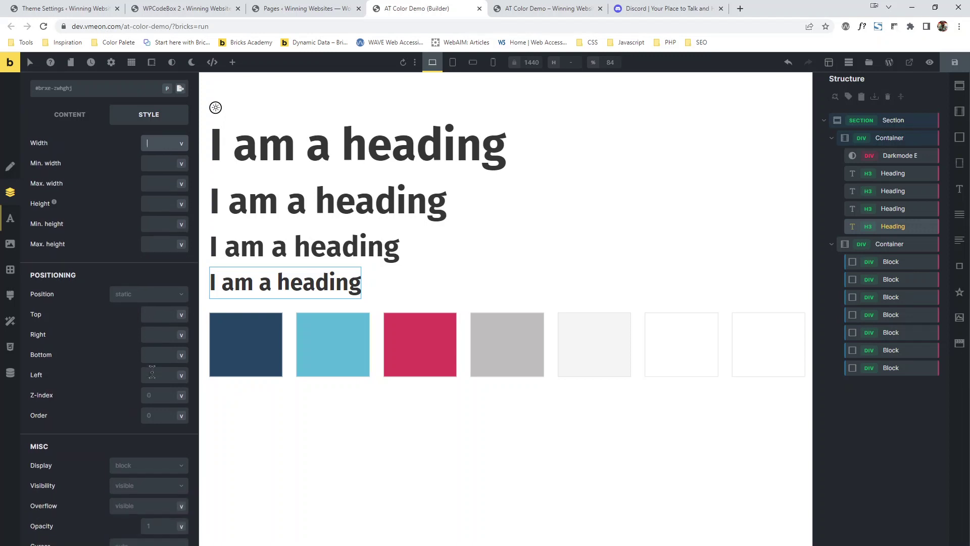
{"action": "scroll", "coordinate": [156, 324], "scroll_direction": "up", "scroll_amount": 3}
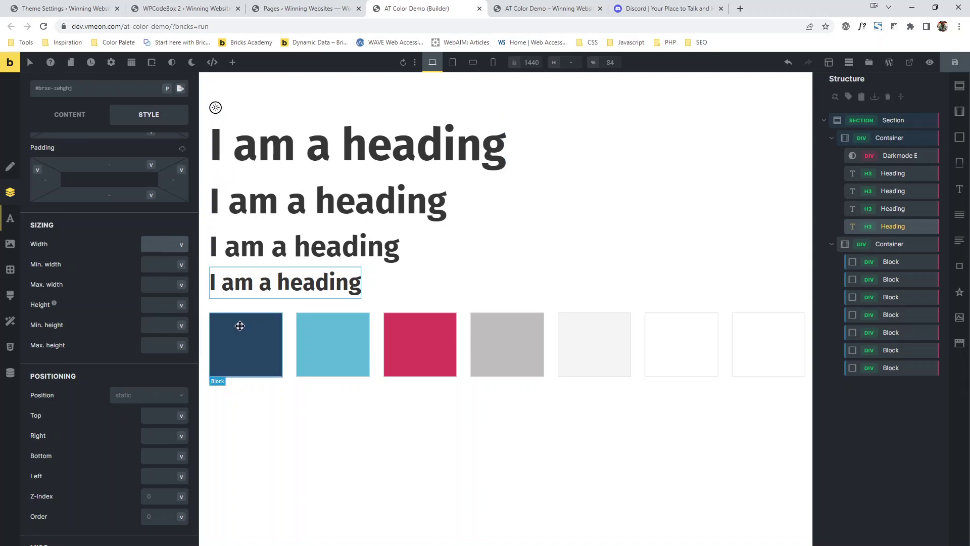
{"action": "left_click", "coordinate": [251, 339]}
{"action": "scroll", "coordinate": [58, 195], "scroll_direction": "down", "scroll_amount": 1}
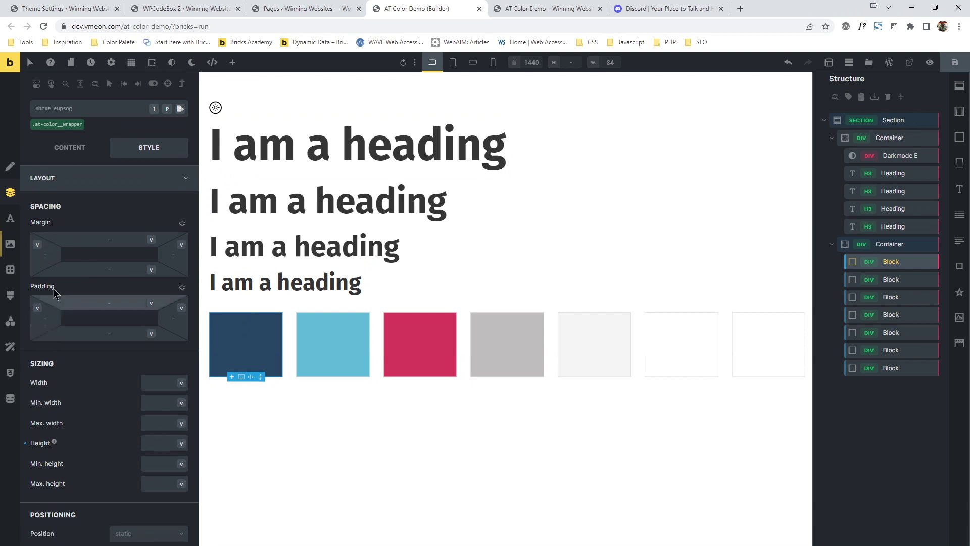
{"action": "left_click", "coordinate": [9, 247]}
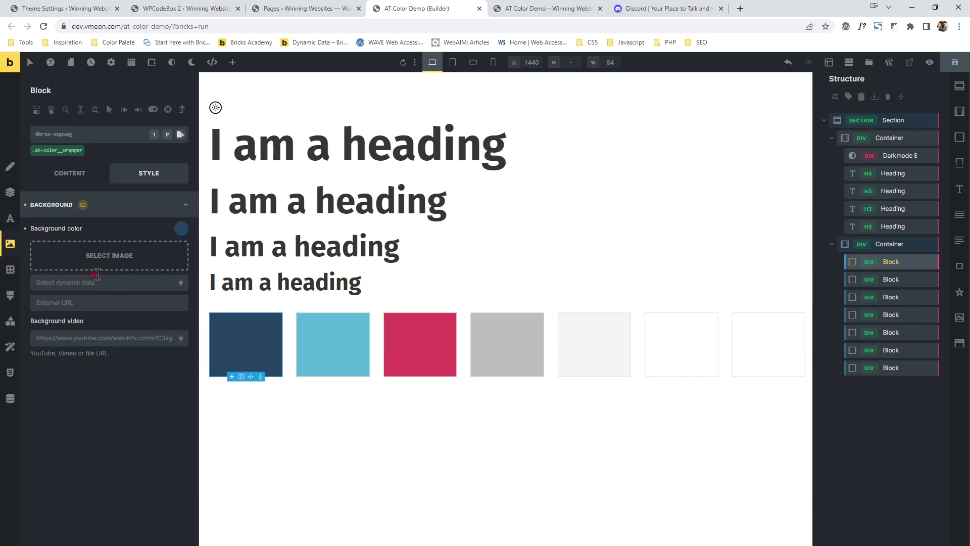
{"action": "left_click", "coordinate": [182, 228]}
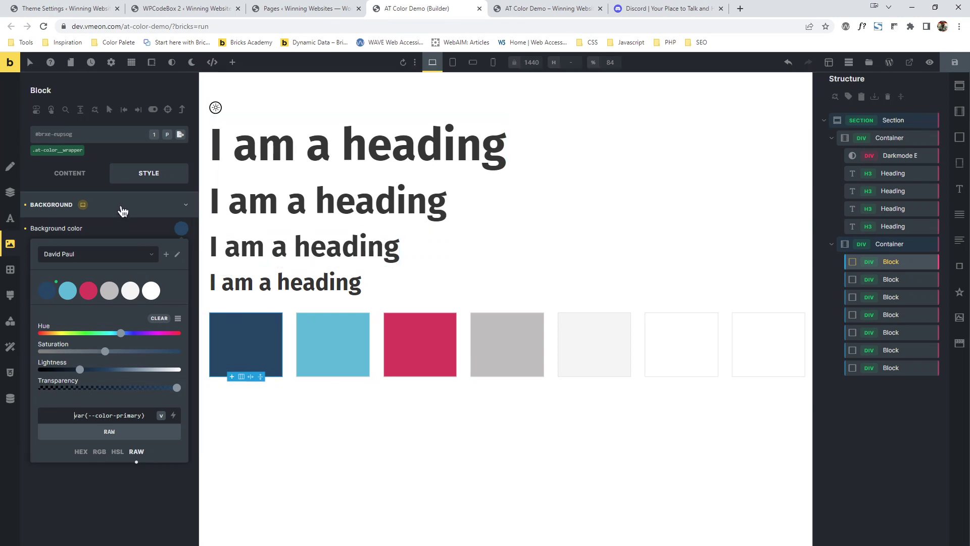
{"action": "left_click", "coordinate": [129, 204]}
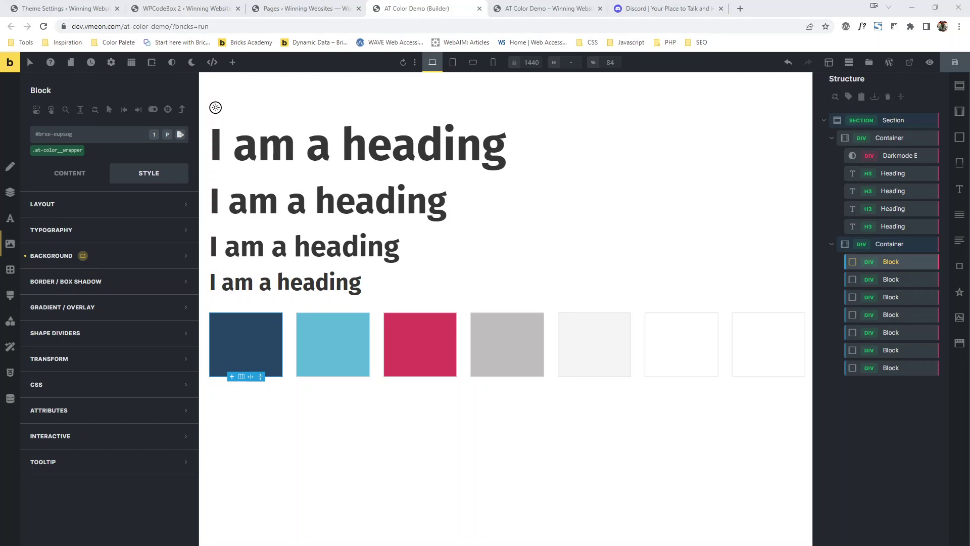
Step: Look over the Discord home page's layout and the color, typography and spacing variables in the Framework snippet
{"action": "left_click", "coordinate": [657, 8]}
{"action": "scroll", "coordinate": [536, 217], "scroll_direction": "up", "scroll_amount": 15}
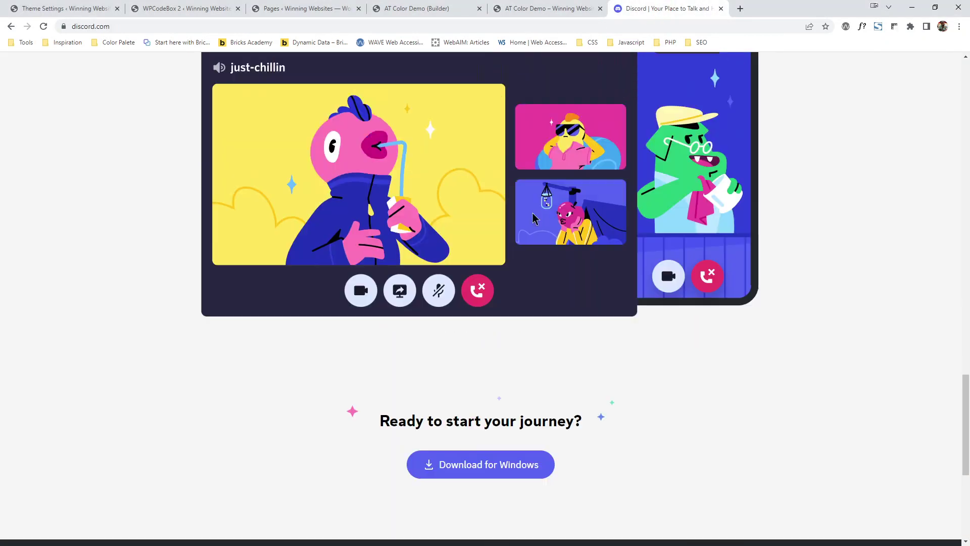
{"action": "left_click", "coordinate": [174, 9]}
{"action": "scroll", "coordinate": [518, 219], "scroll_direction": "up", "scroll_amount": 10}
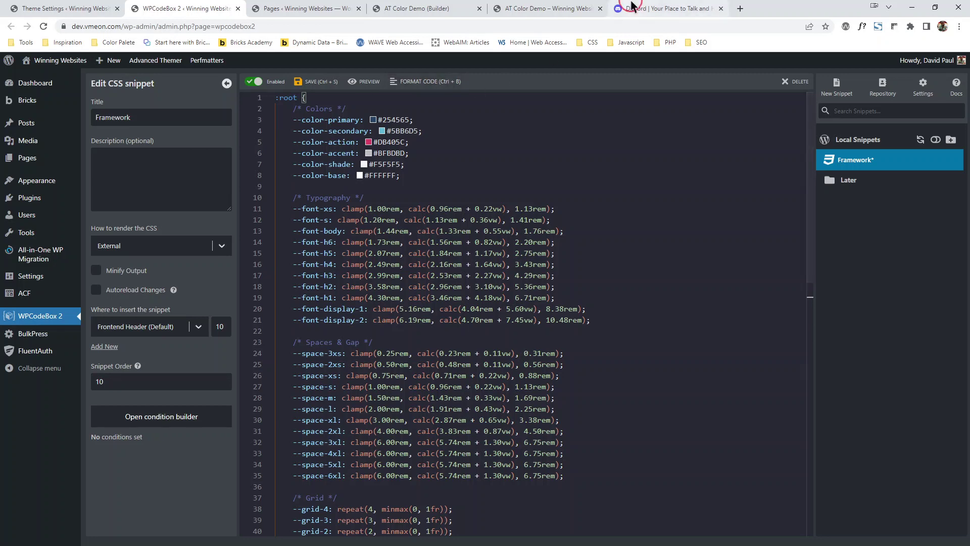
{"action": "left_click", "coordinate": [662, 8]}
{"action": "scroll", "coordinate": [225, 151], "scroll_direction": "up", "scroll_amount": 1}
{"action": "scroll", "coordinate": [318, 170], "scroll_direction": "up", "scroll_amount": 12}
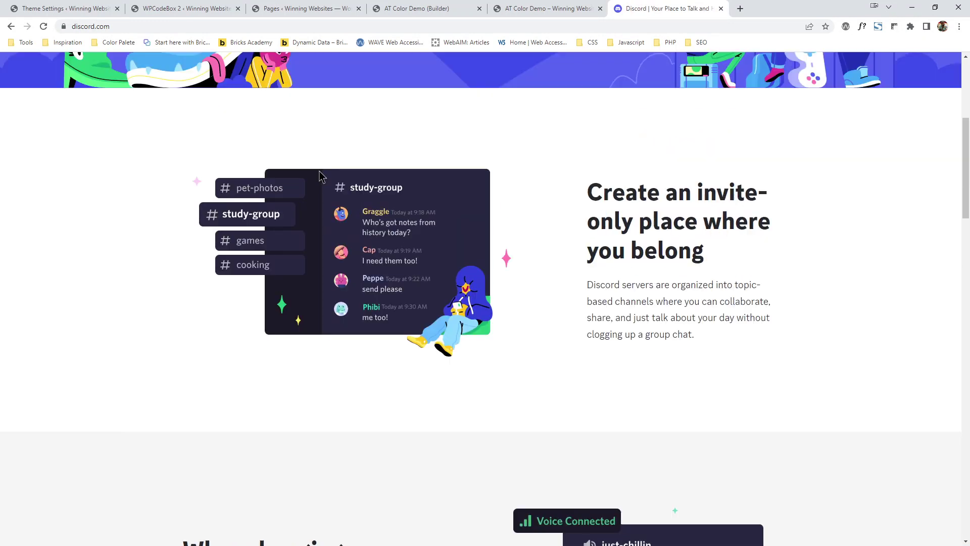